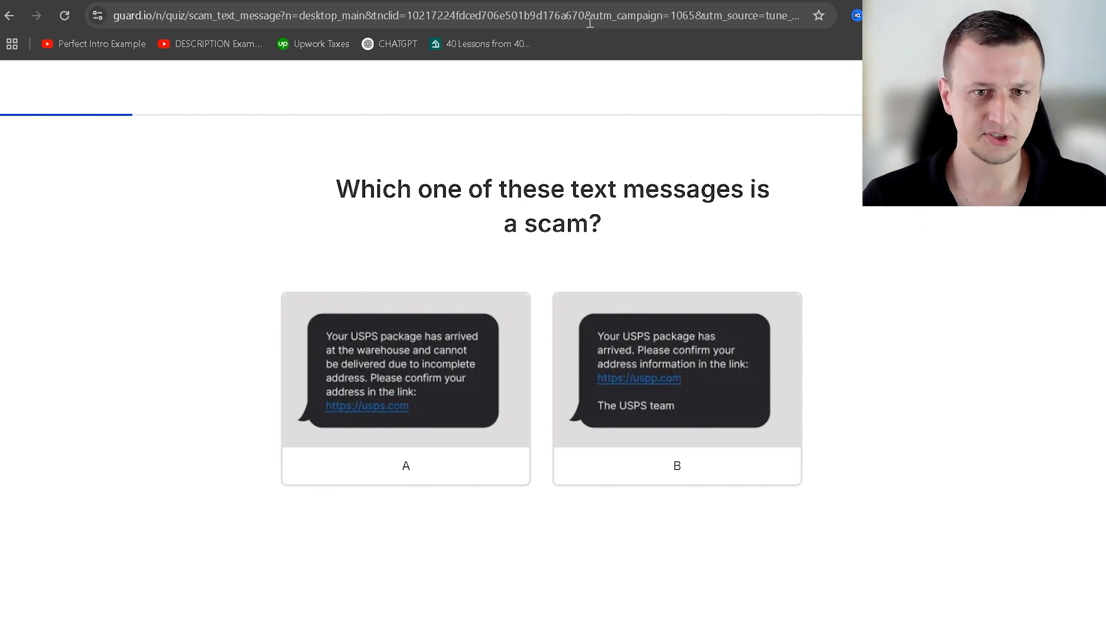
Step: Go to photopea.com in the browser and start the Photopea editor
click(497, 23)
text(photo)
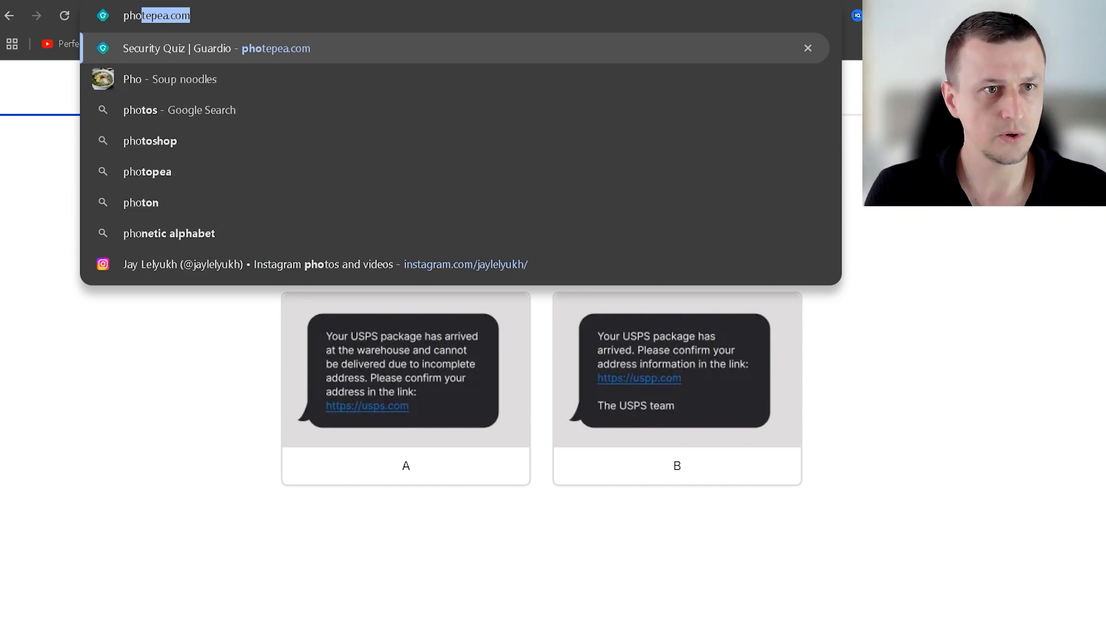
text(pea)
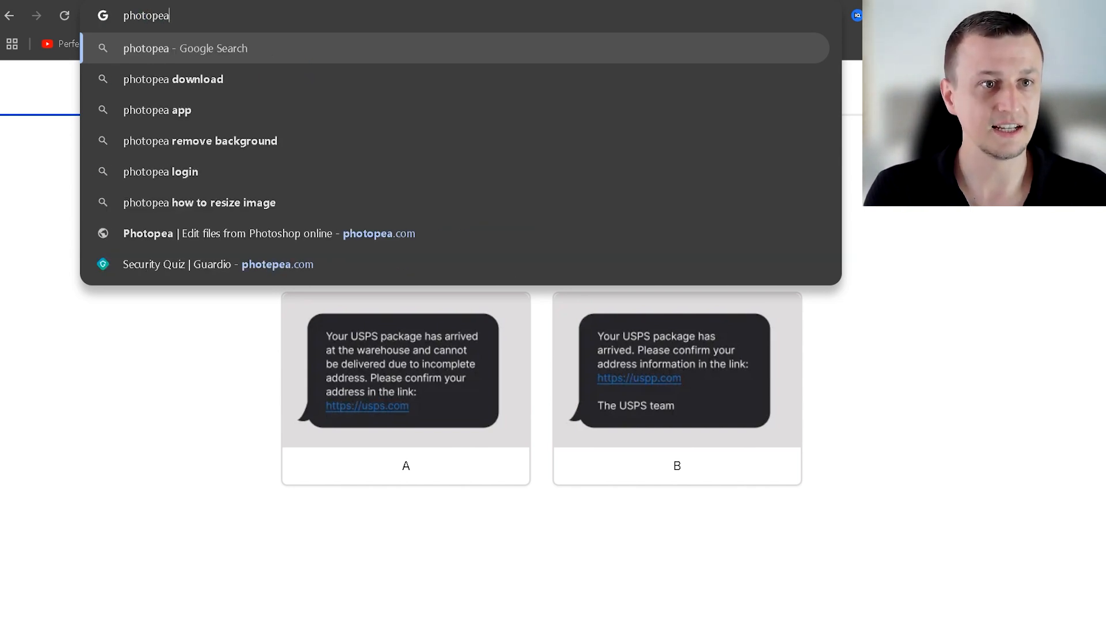
text(.com)
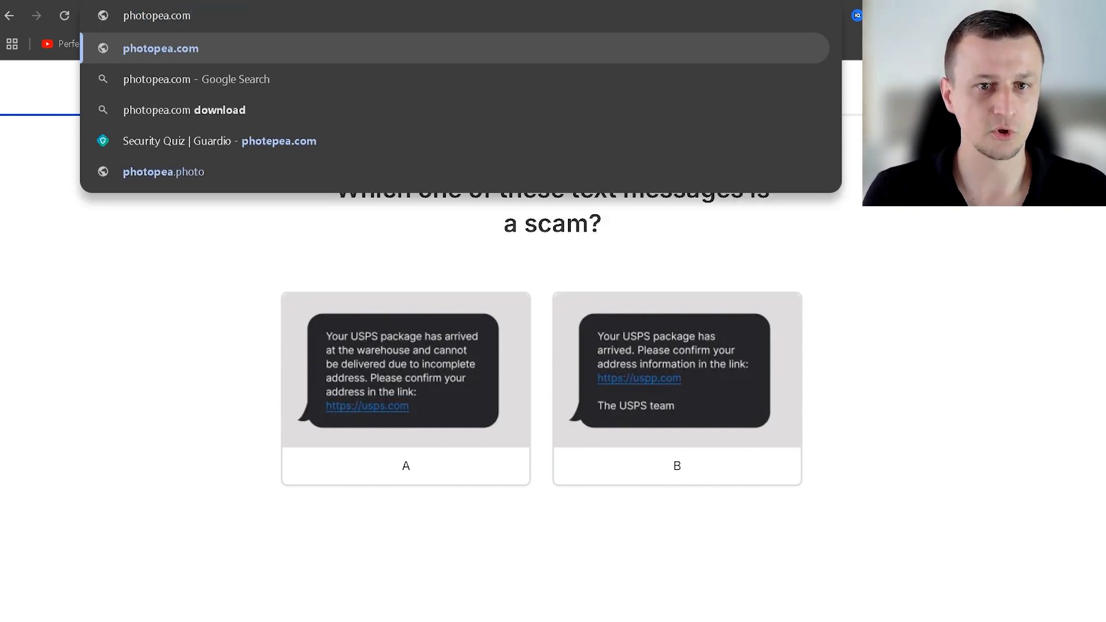
key(Return)
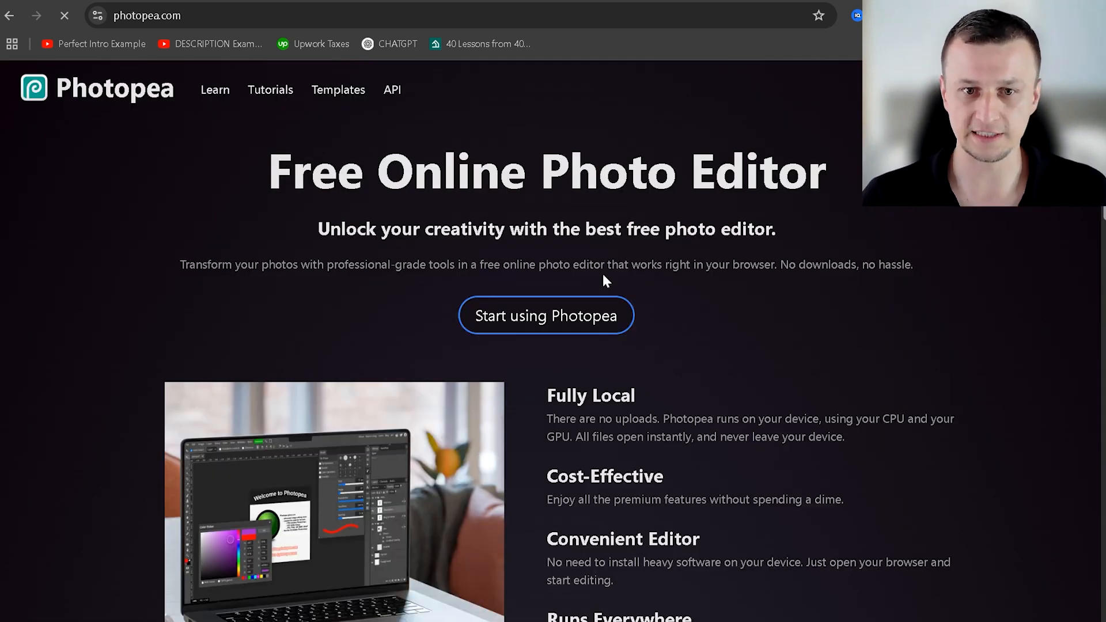
click(549, 322)
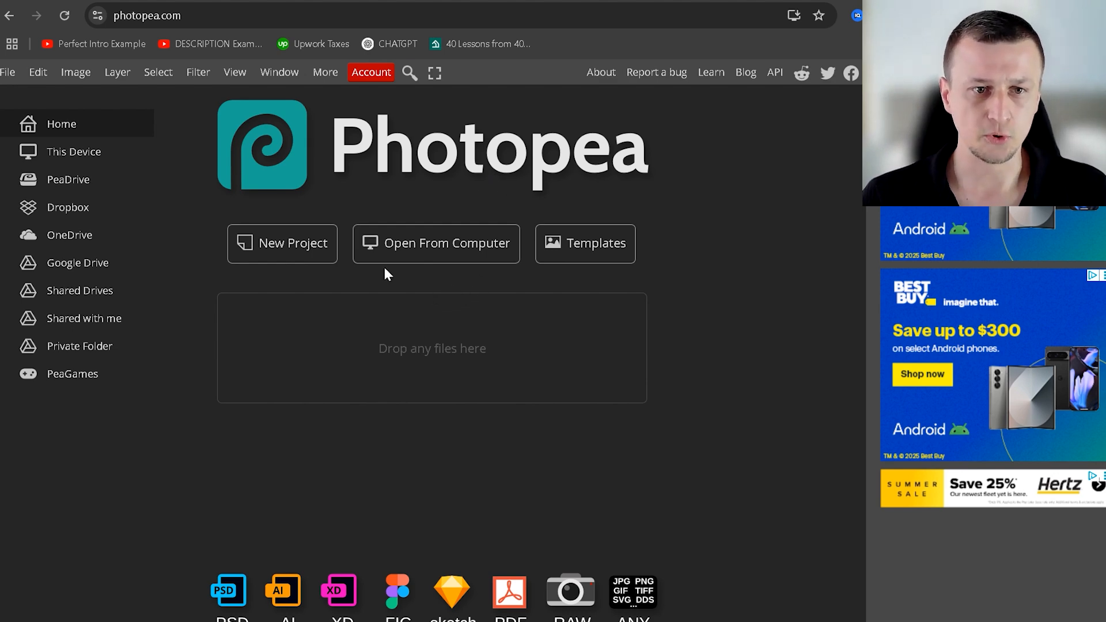
Step: Create a new project from the FB Event Image preset, 1920 x 1080 pixels
click(303, 252)
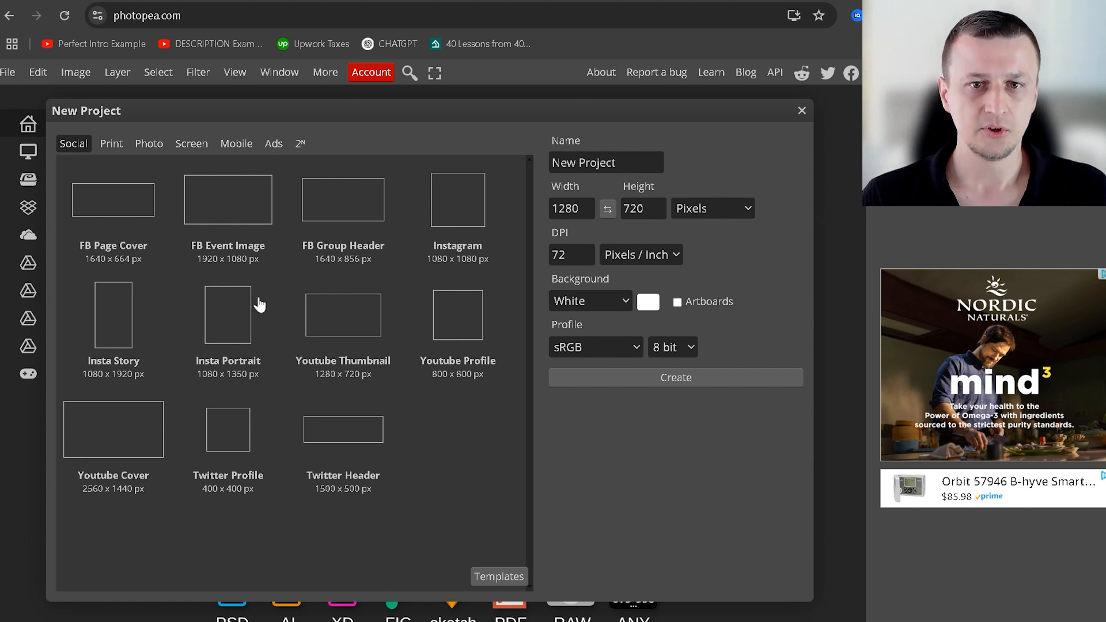
triple_click(641, 163)
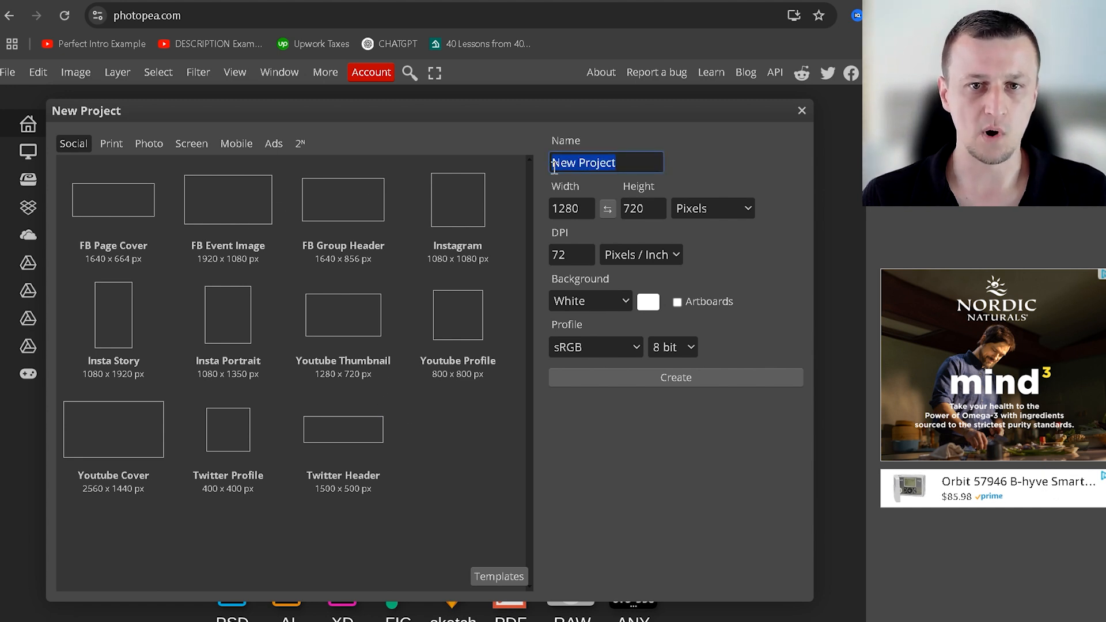
click(587, 165)
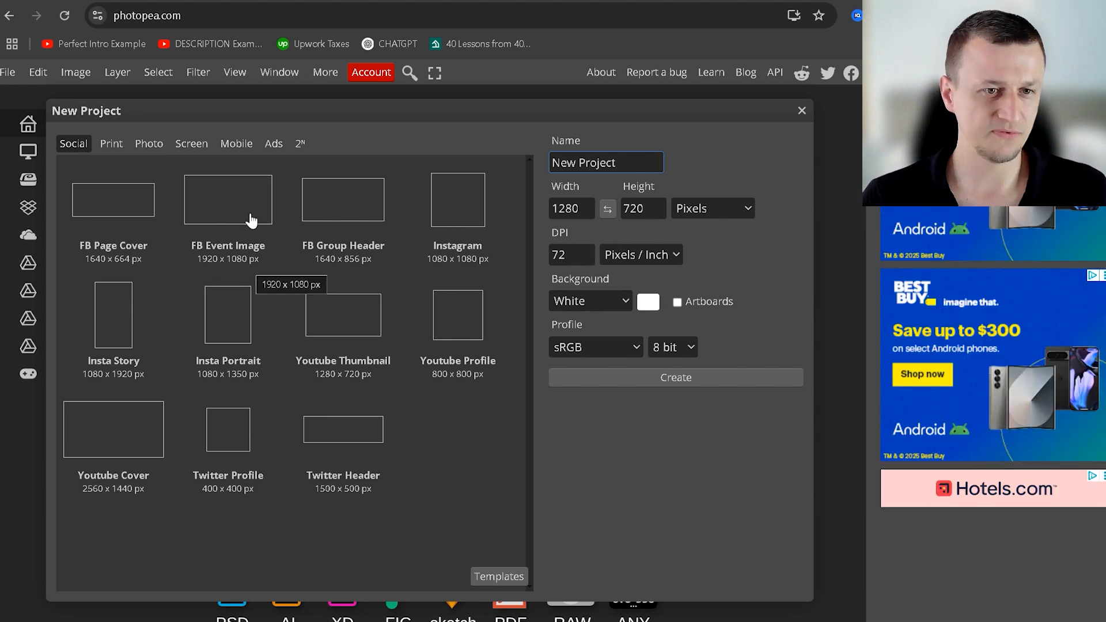
click(236, 217)
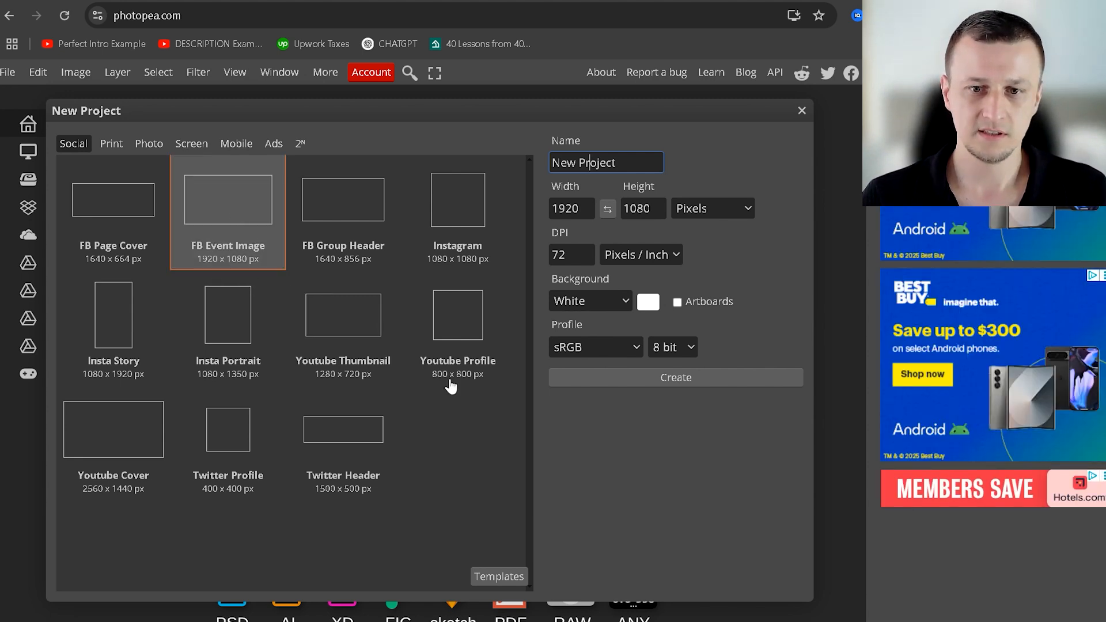
click(654, 379)
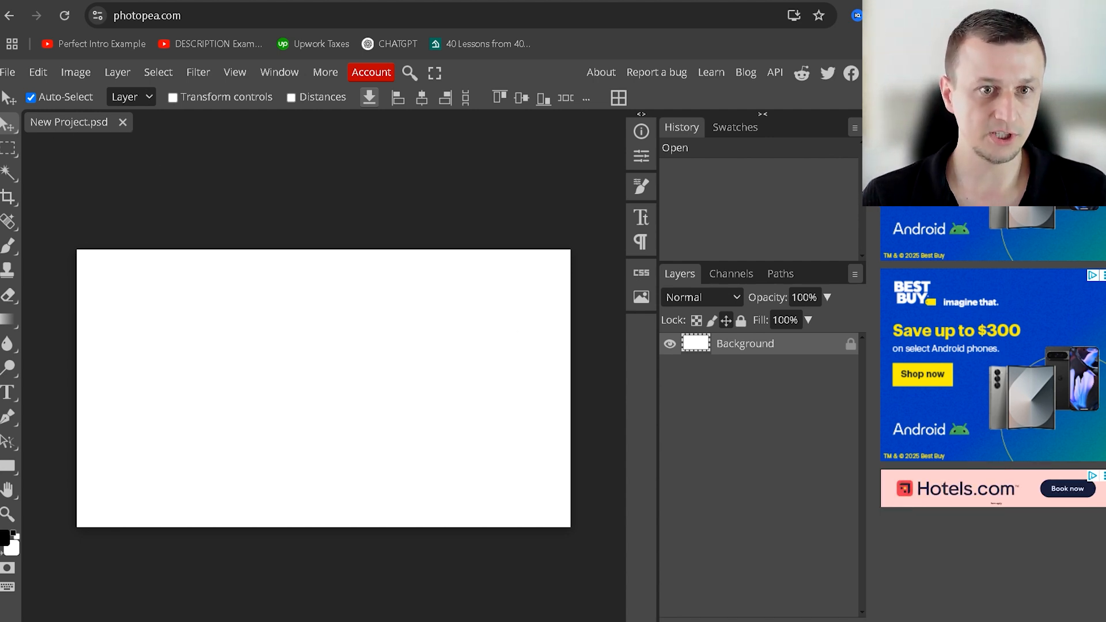
Step: Switch to File Explorer, move the For Video window aside so the canvas stays reachable, and select the image f
key(alt+Tab)
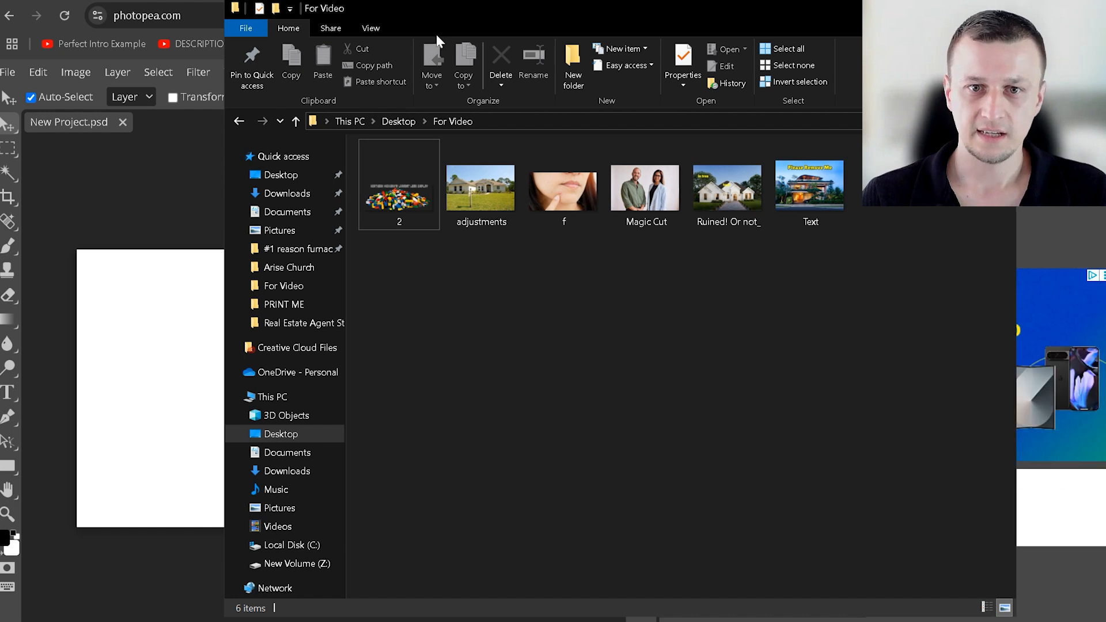
drag(432, 10, 533, 10)
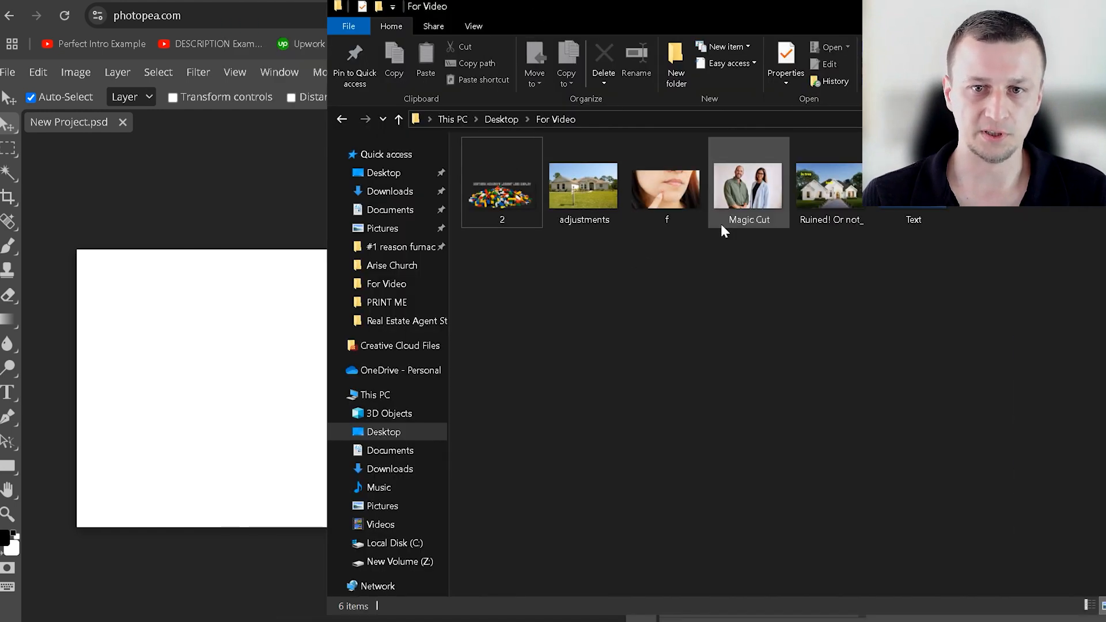
click(688, 225)
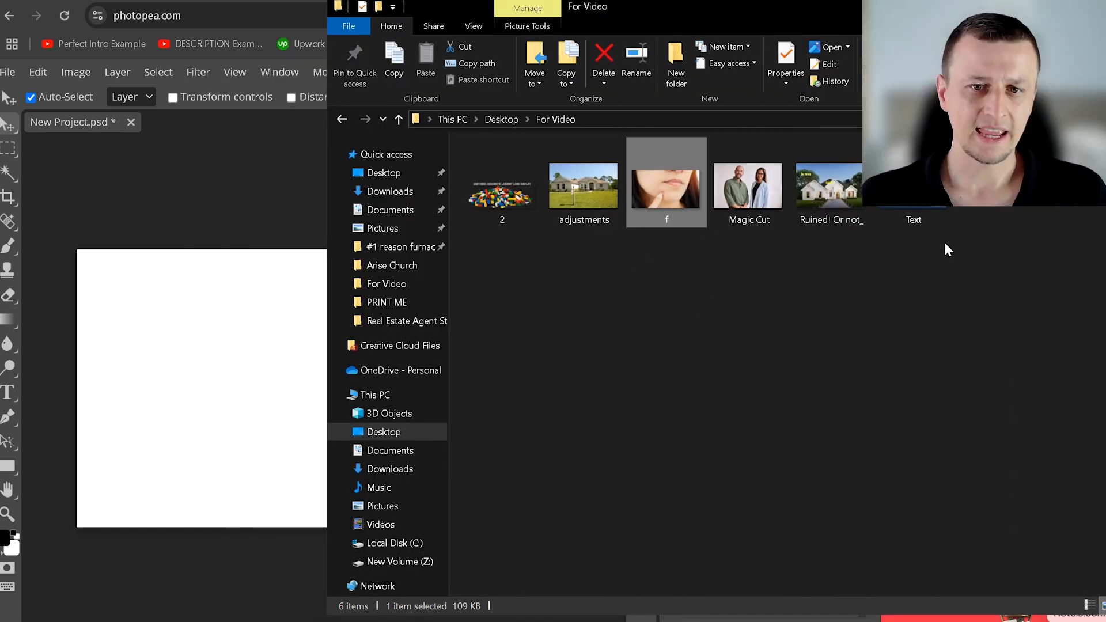
click(662, 260)
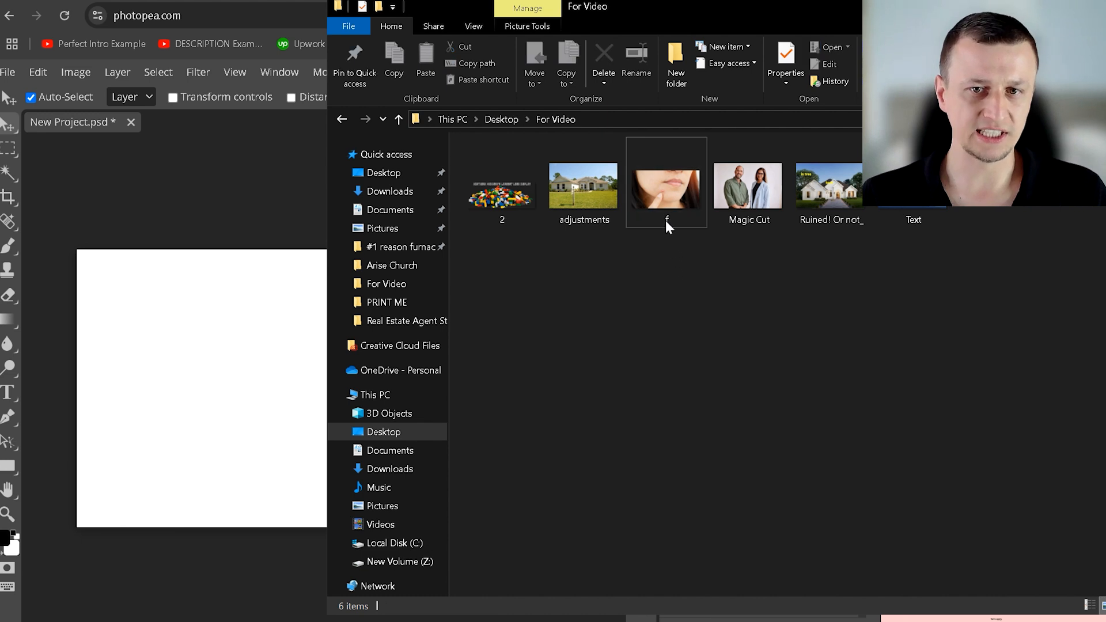
click(661, 190)
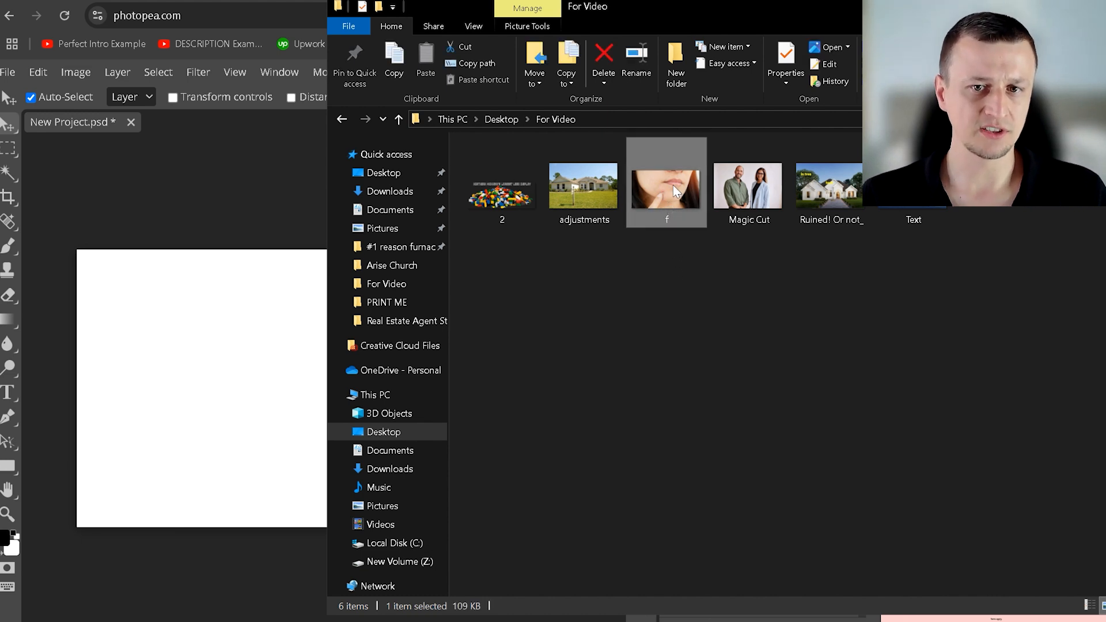
mouse_move(673, 185)
mouse_down()
mouse_move(658, 196)
mouse_move(684, 202)
mouse_up()
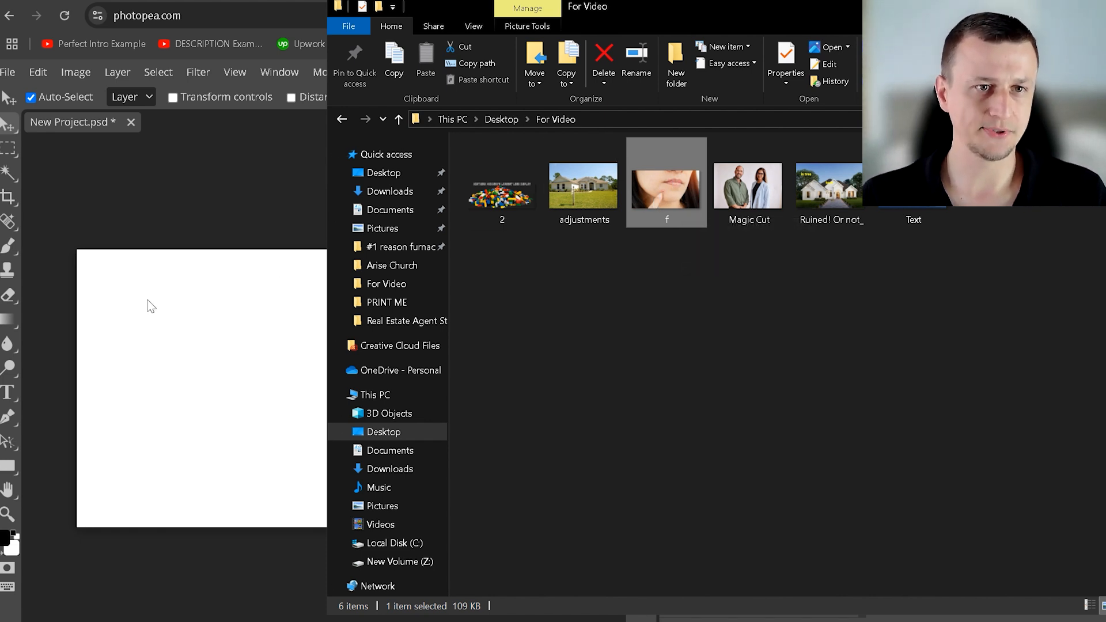
Step: Open the image f from the For Video folder as its own document, then close that document
click(5, 72)
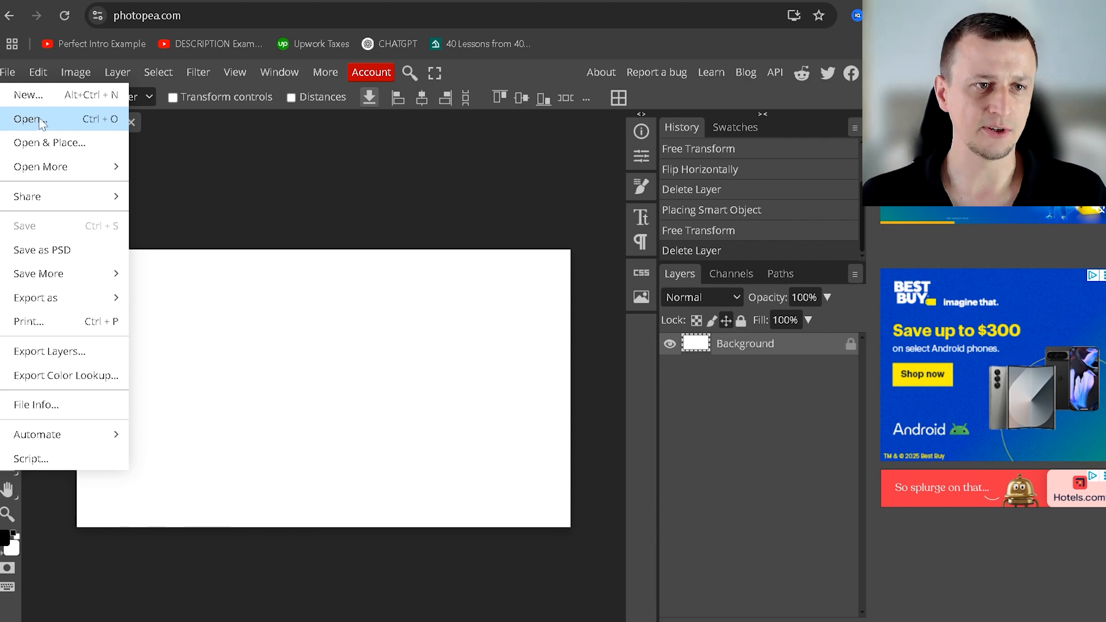
click(36, 129)
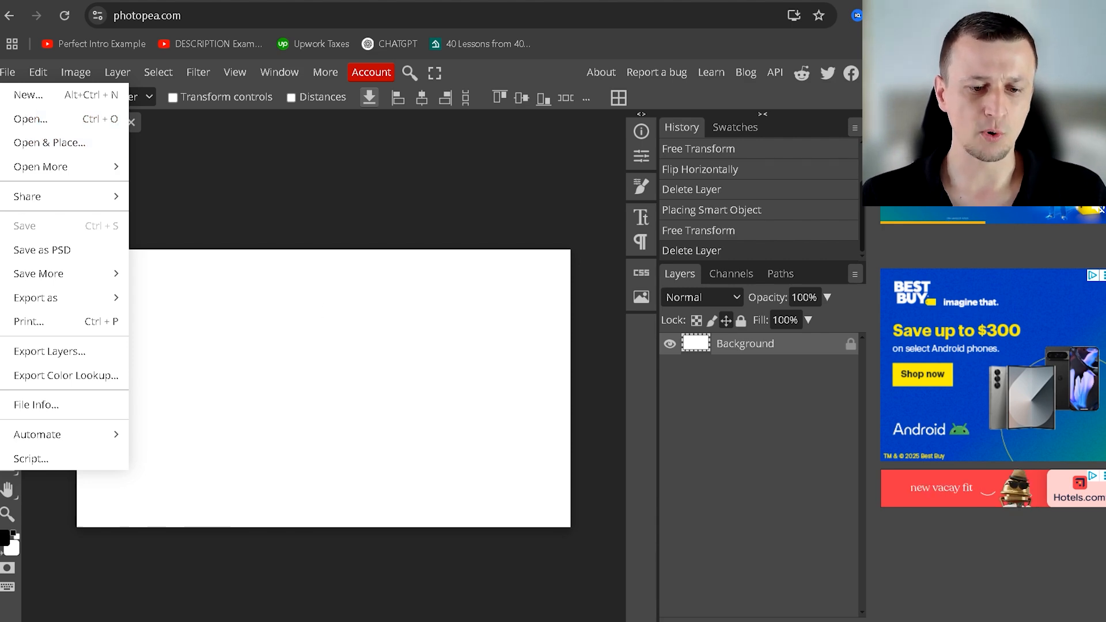
key(alt+Tab)
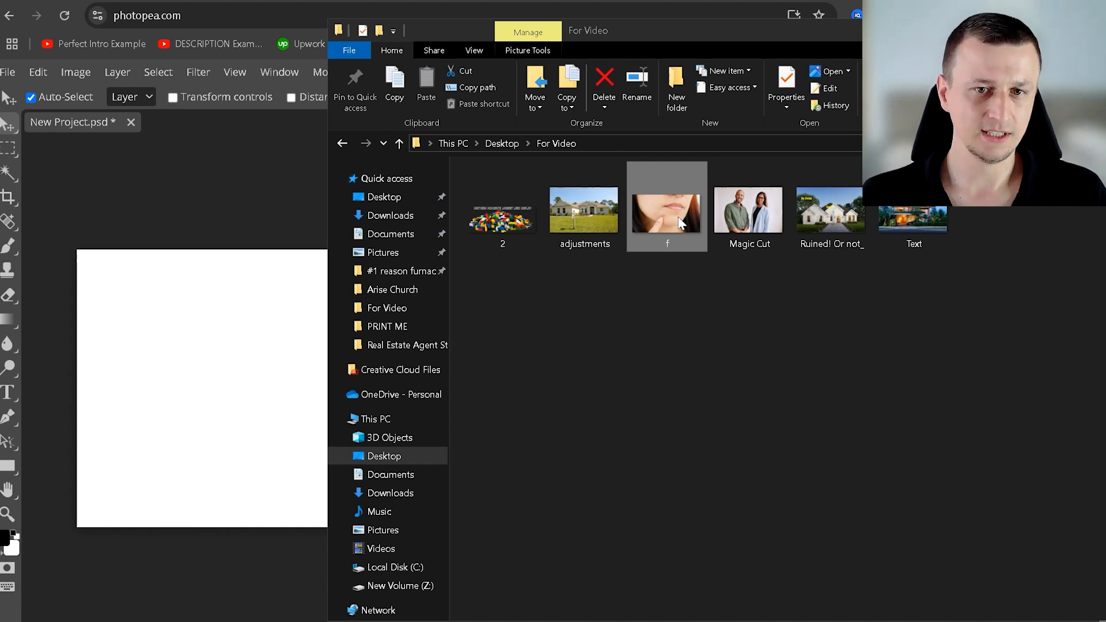
drag(680, 223, 194, 130)
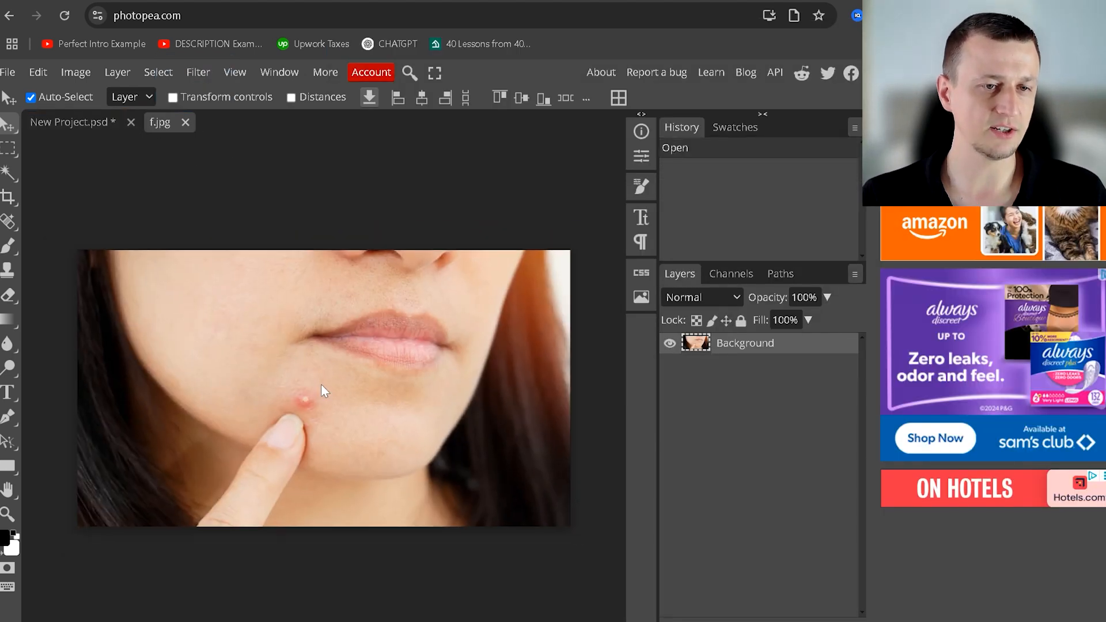
click(185, 122)
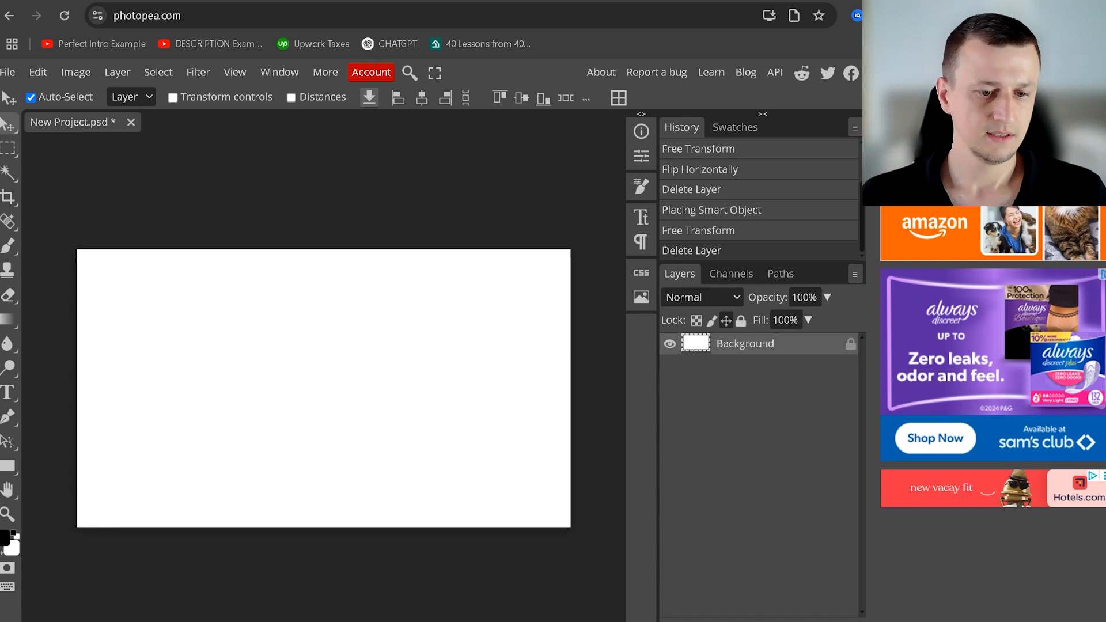
Step: Place the image f into New Project, scale it to 140.84% and position it so it fills the canvas
key(alt+Tab)
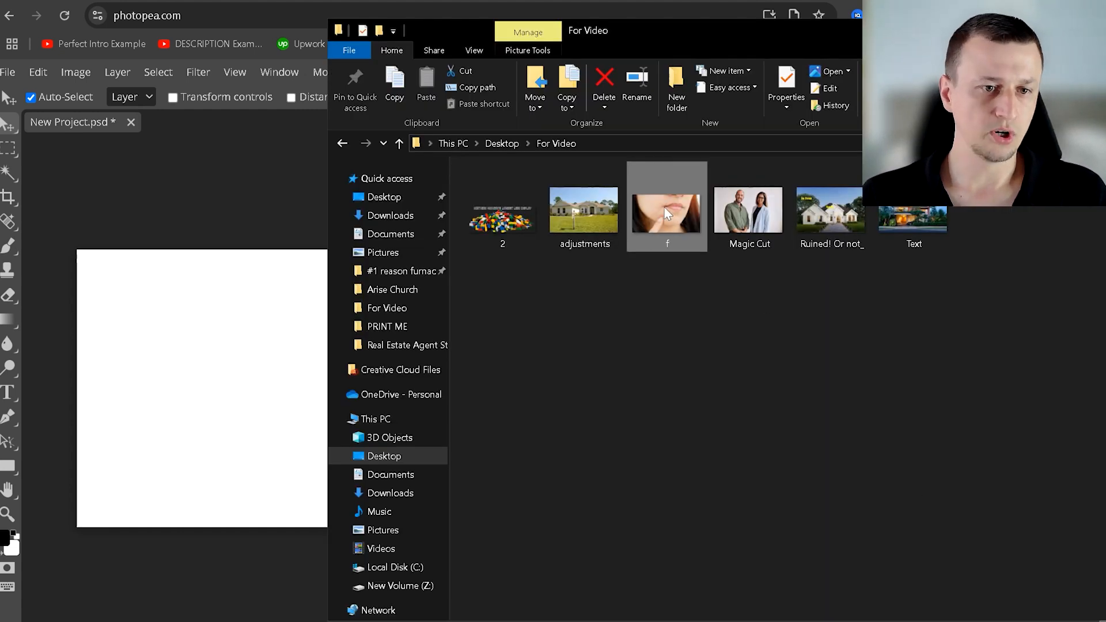
drag(664, 208, 227, 380)
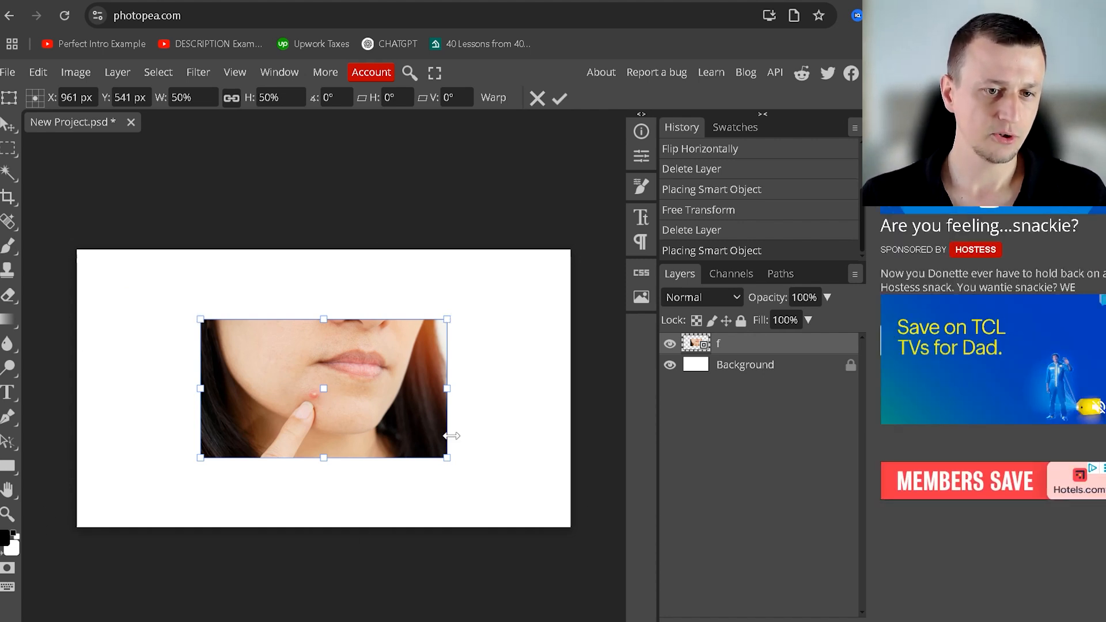
drag(345, 365, 223, 296)
drag(323, 387, 783, 621)
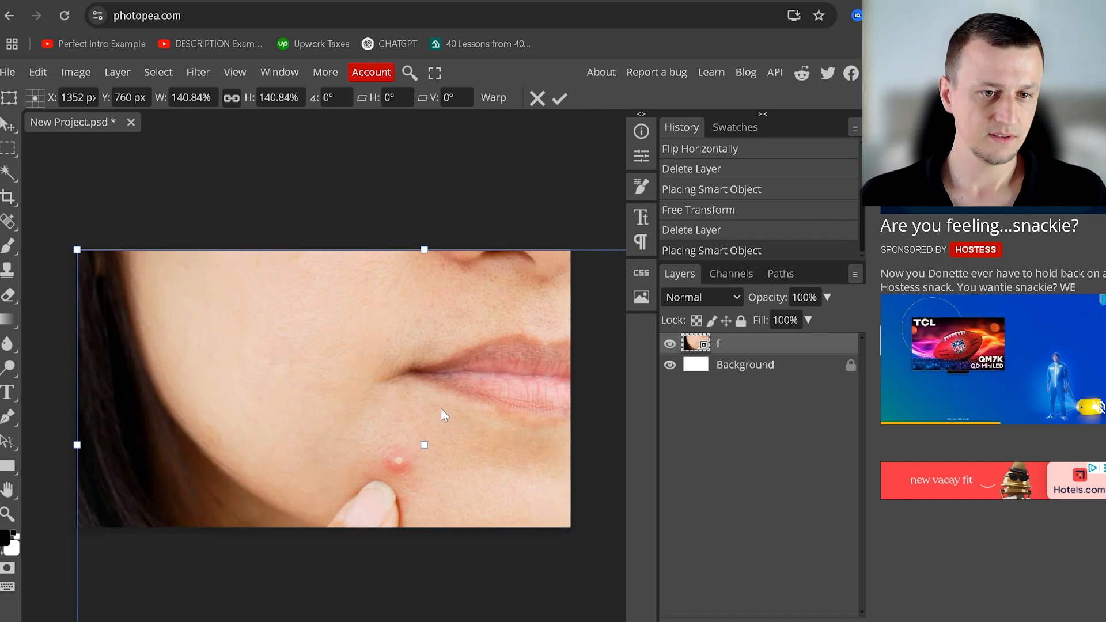
drag(441, 408, 399, 313)
drag(289, 334, 291, 361)
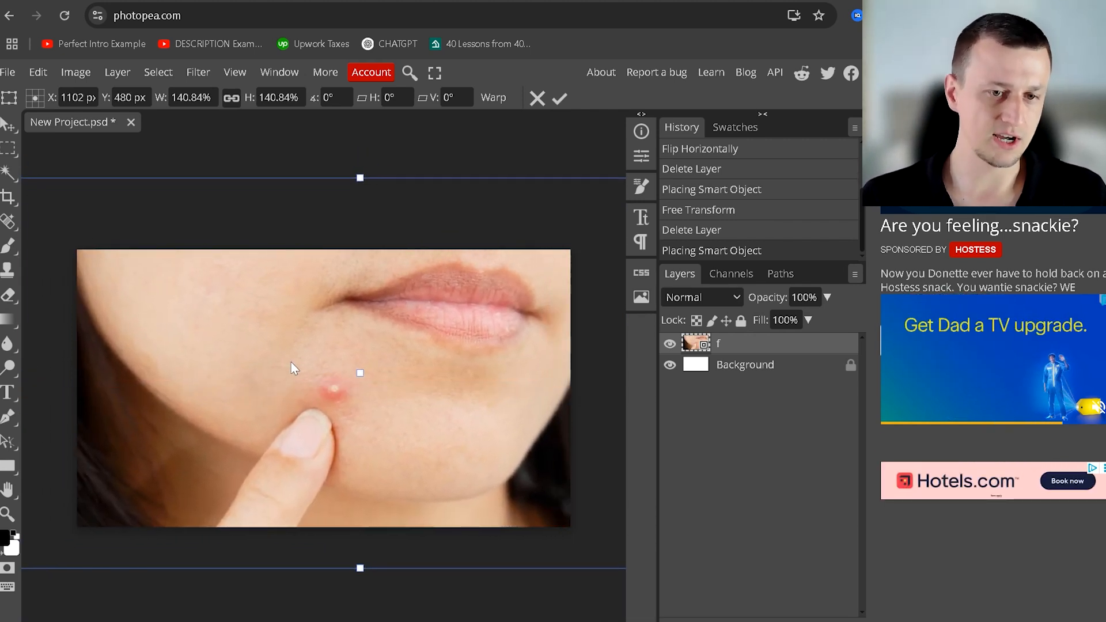
key(Return)
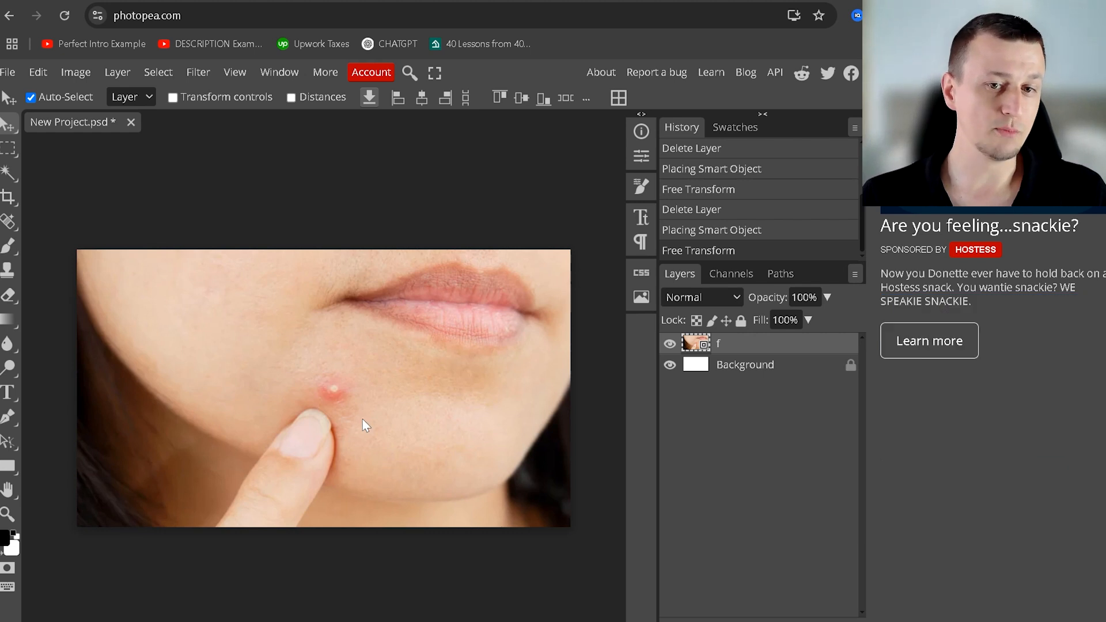
Step: Free-transform the placed f layer to 72.29% and move it to about X 937 px, Y 524 px
key(ctrl)
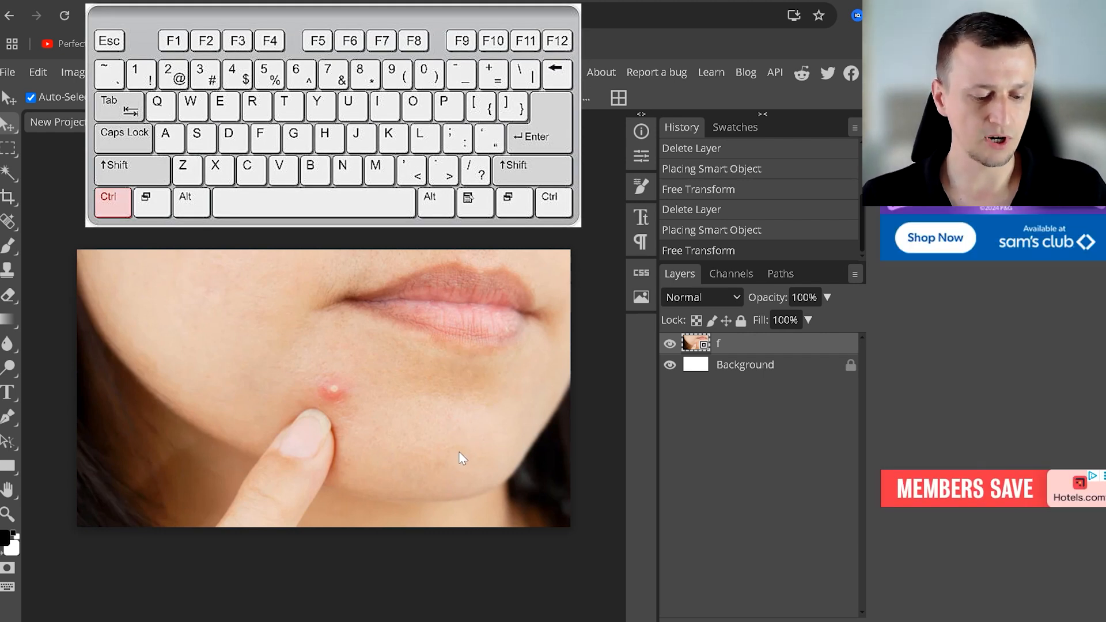
key(ctrl+alt+t)
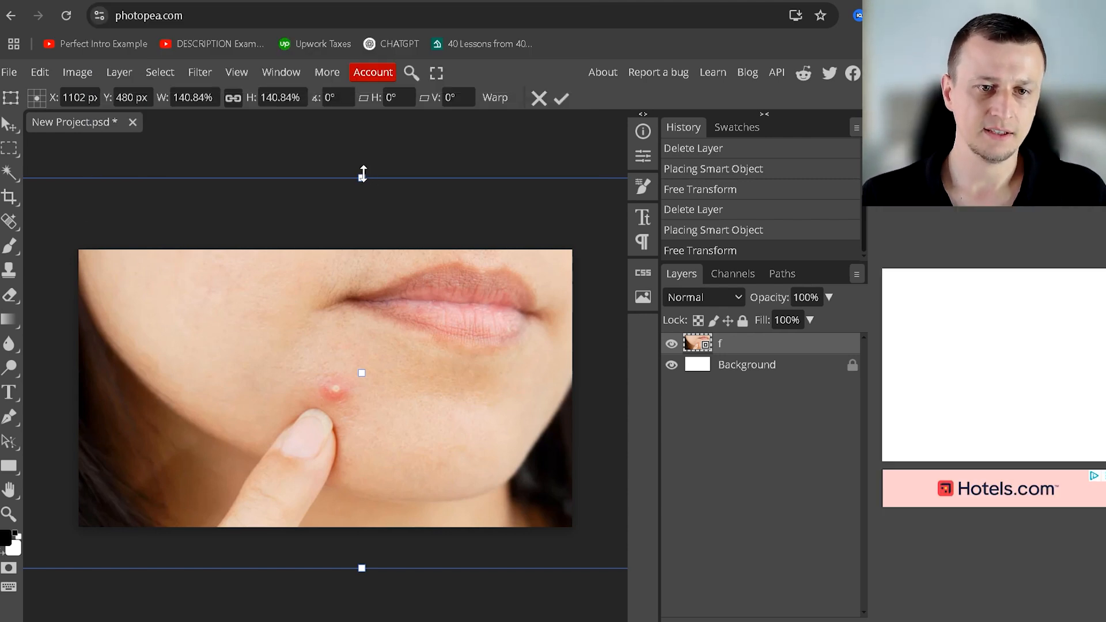
drag(363, 172, 363, 327)
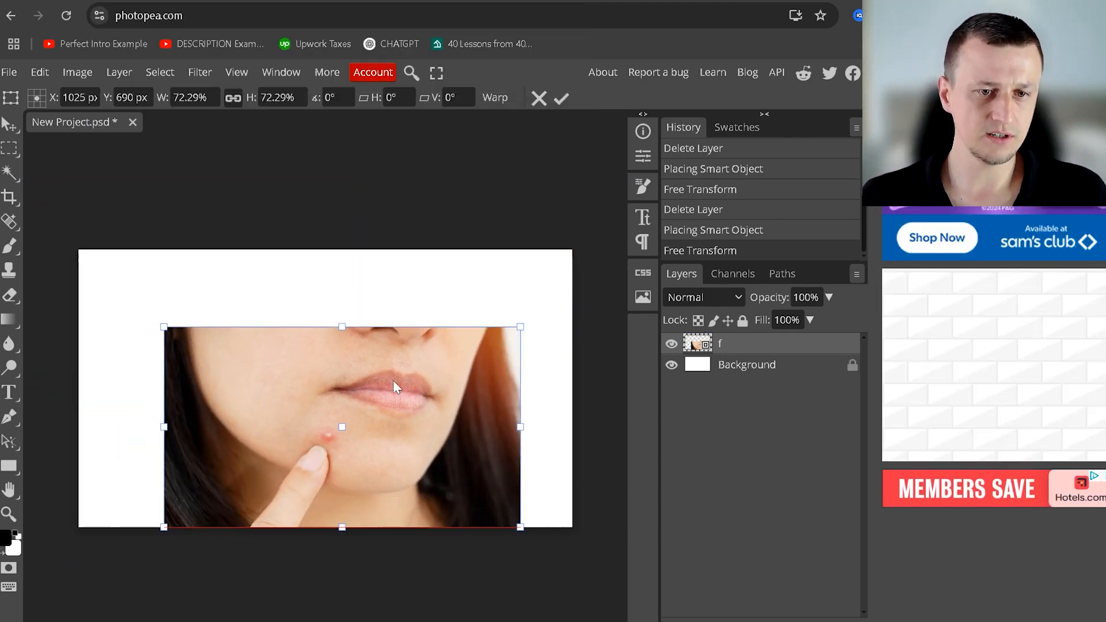
drag(394, 380, 393, 412)
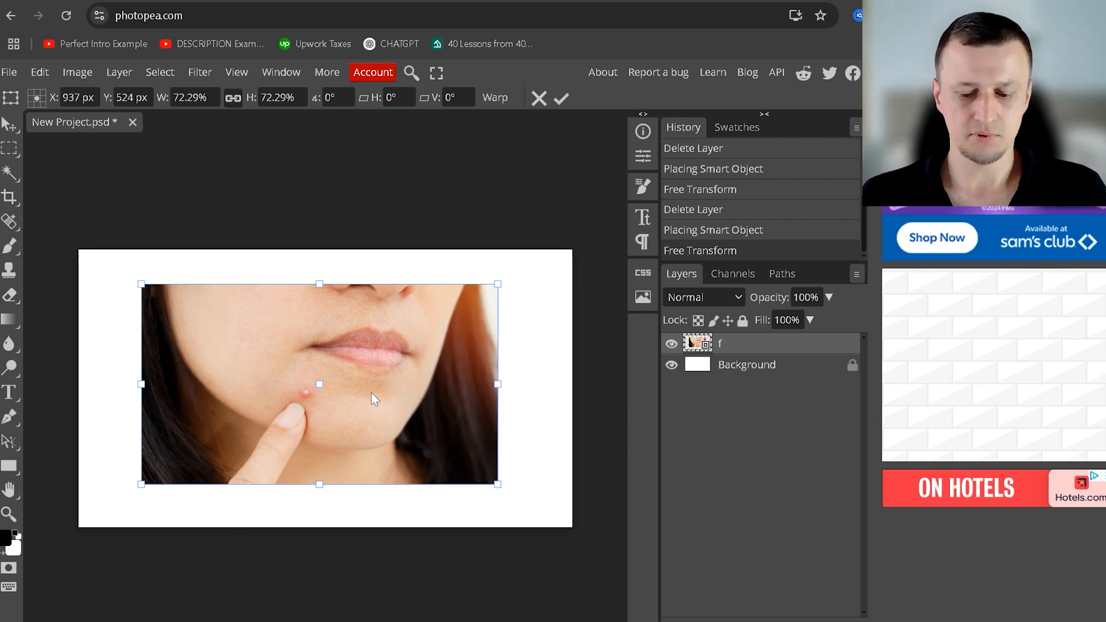
key(Return)
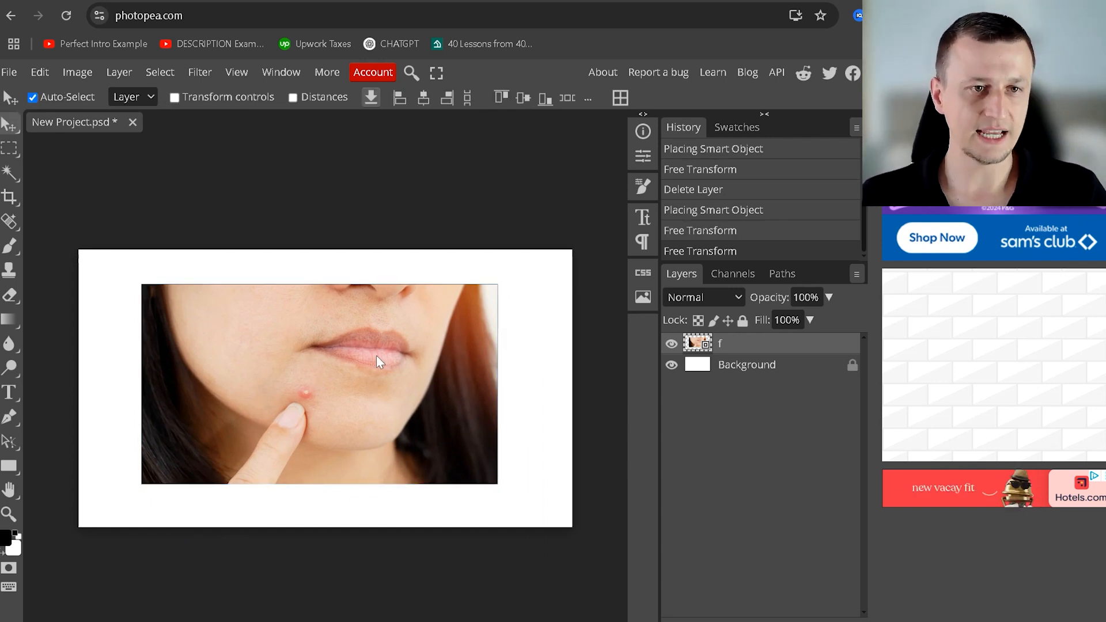
Step: Delete the f layer from New Project and open the image f from the For Video folder in a separate document
key(Delete)
key(alt+Tab)
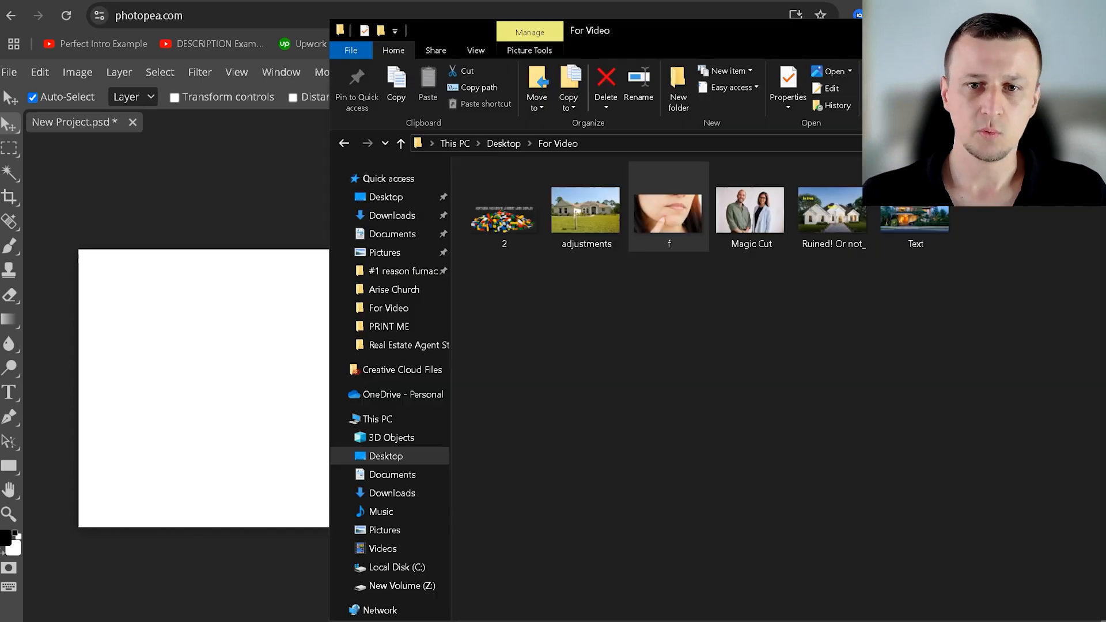
drag(665, 198, 206, 122)
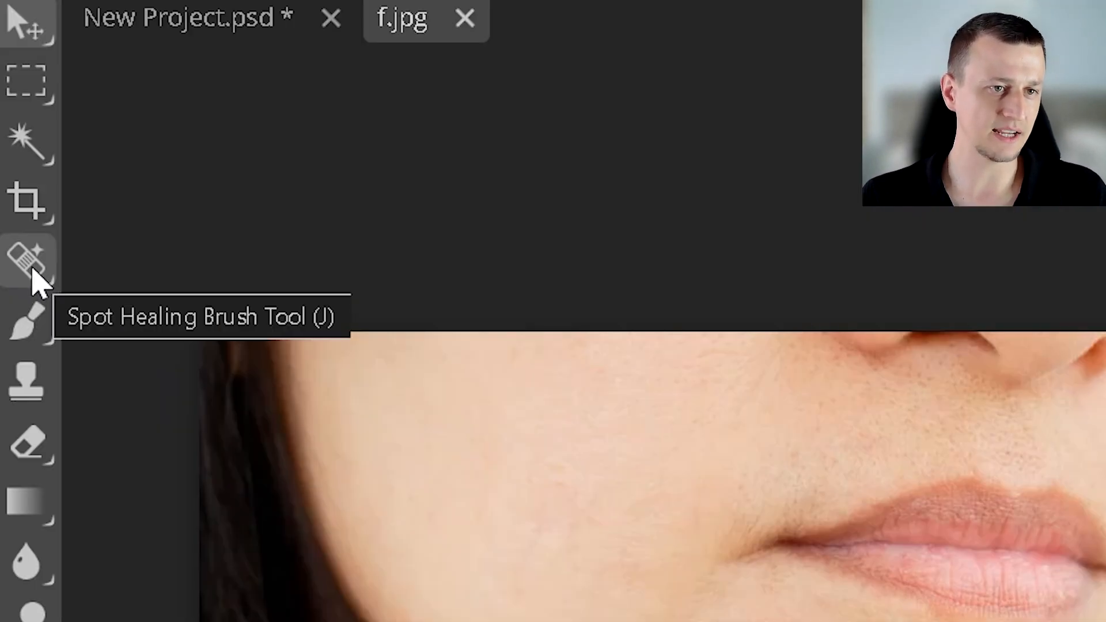
Step: Activate the Spot Healing Brush for f.jpg and set its brush size to 97 px
right_click(25, 267)
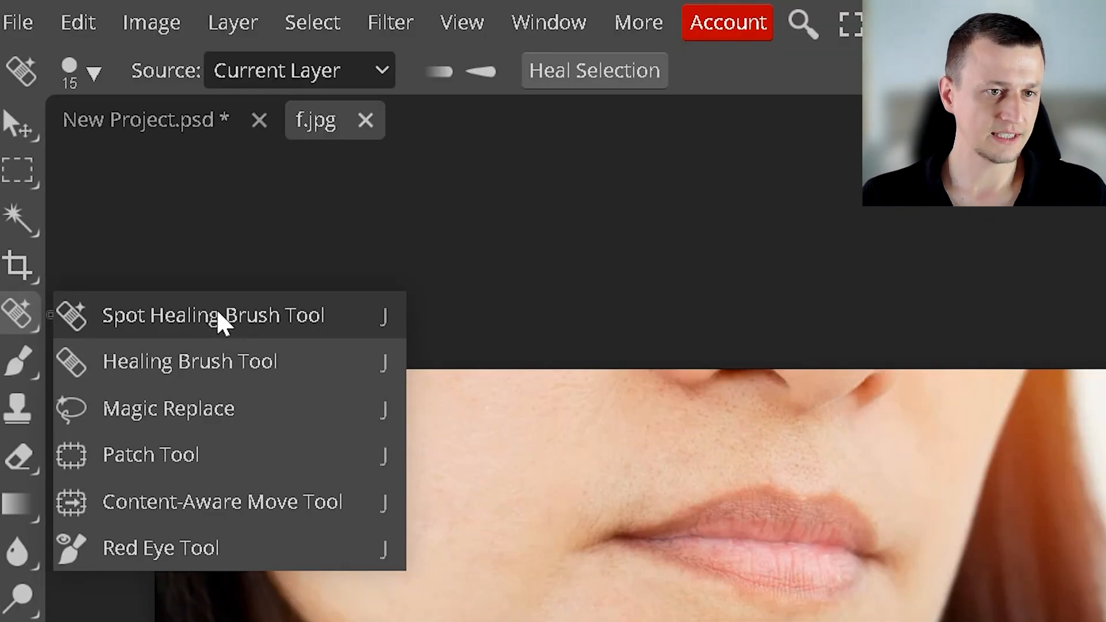
click(219, 315)
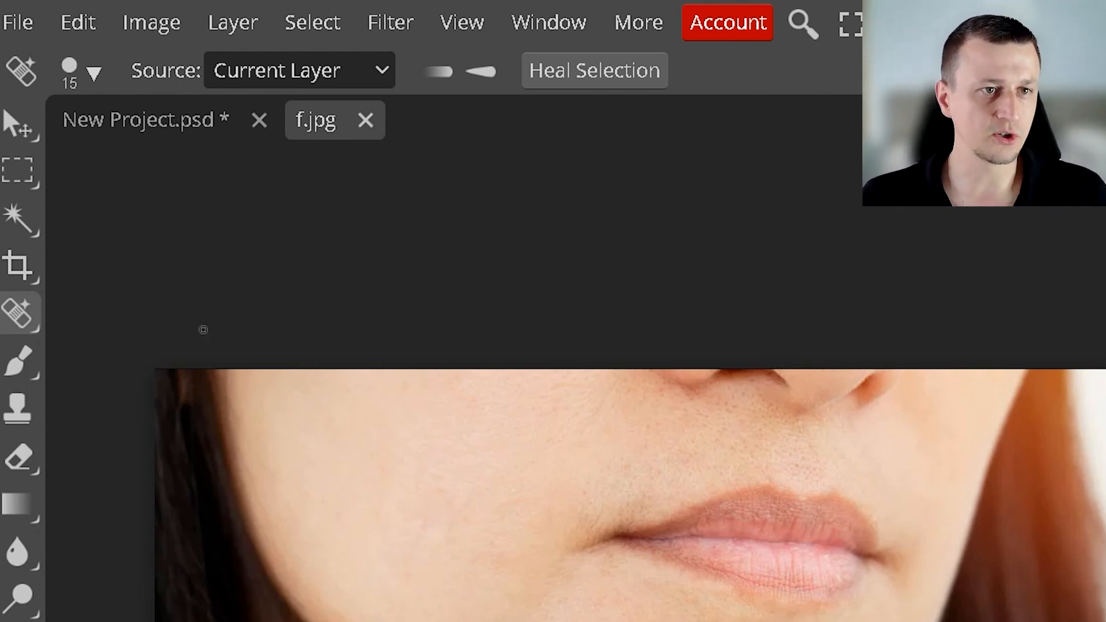
click(94, 70)
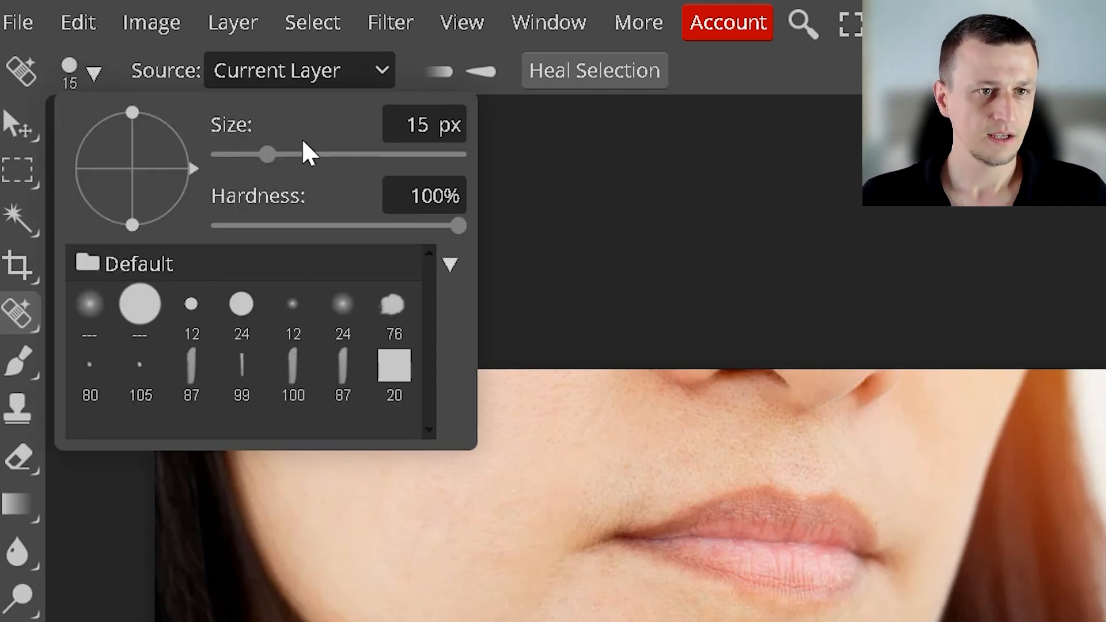
mouse_move(267, 155)
mouse_down()
mouse_move(371, 187)
mouse_move(318, 185)
mouse_up()
click(95, 71)
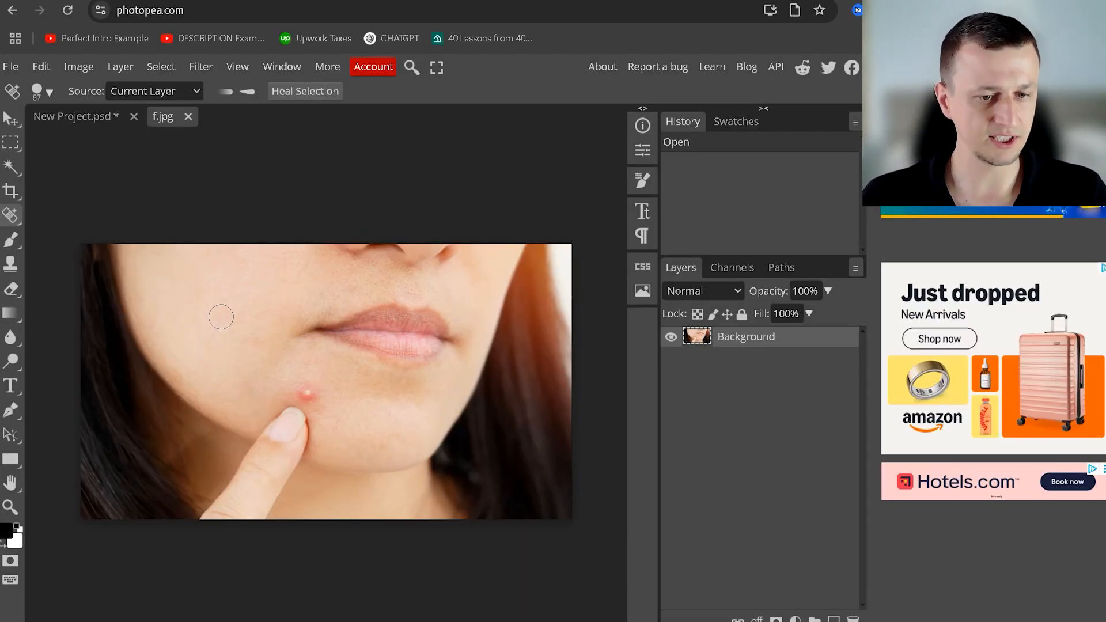
Step: Try the Spot Healing Brush at a smaller size of 50 px and a larger size of 500 px
key(bracketleft)
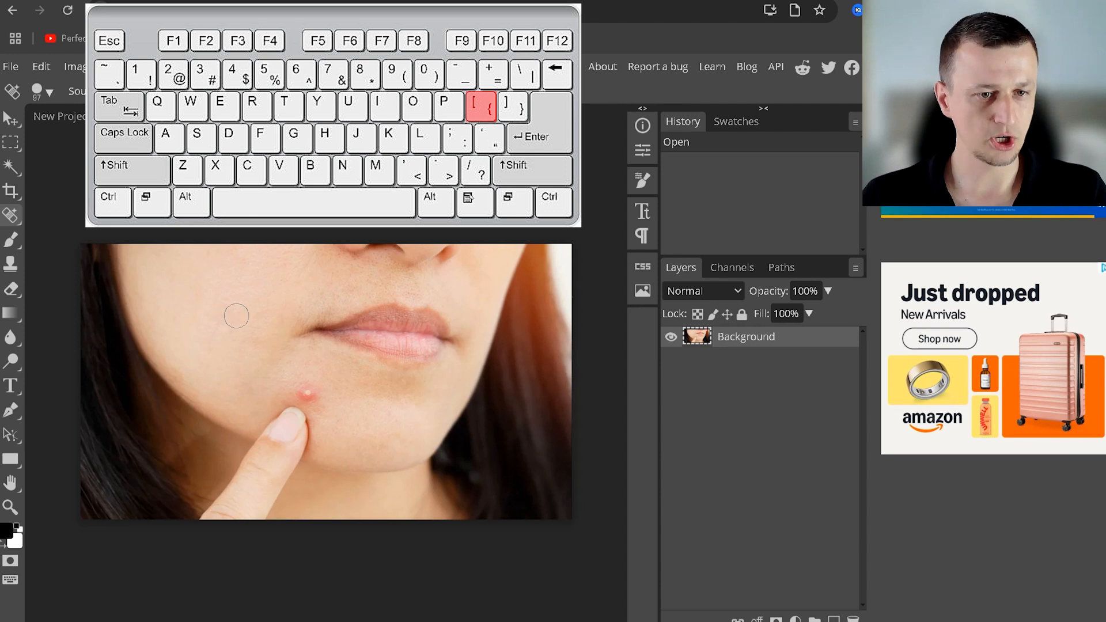
key(bracketleft)
key(bracketright)
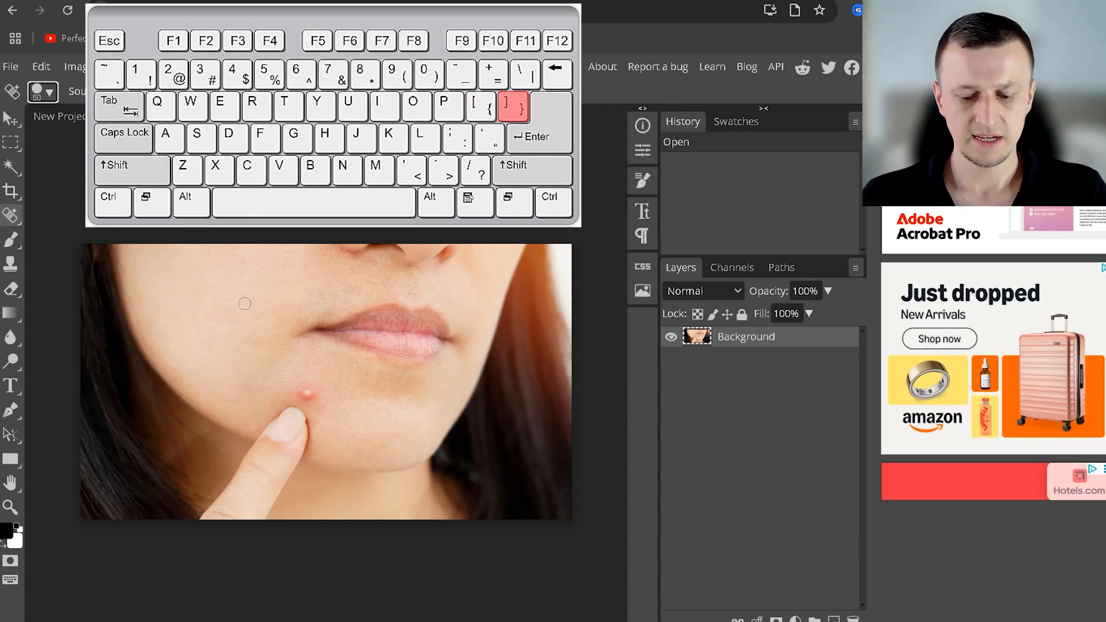
key(bracketright)
key(bracketright)
key(bracketright)
key(bracketright)
key(bracketright)
key(bracketright)
key(bracketright)
key(bracketright)
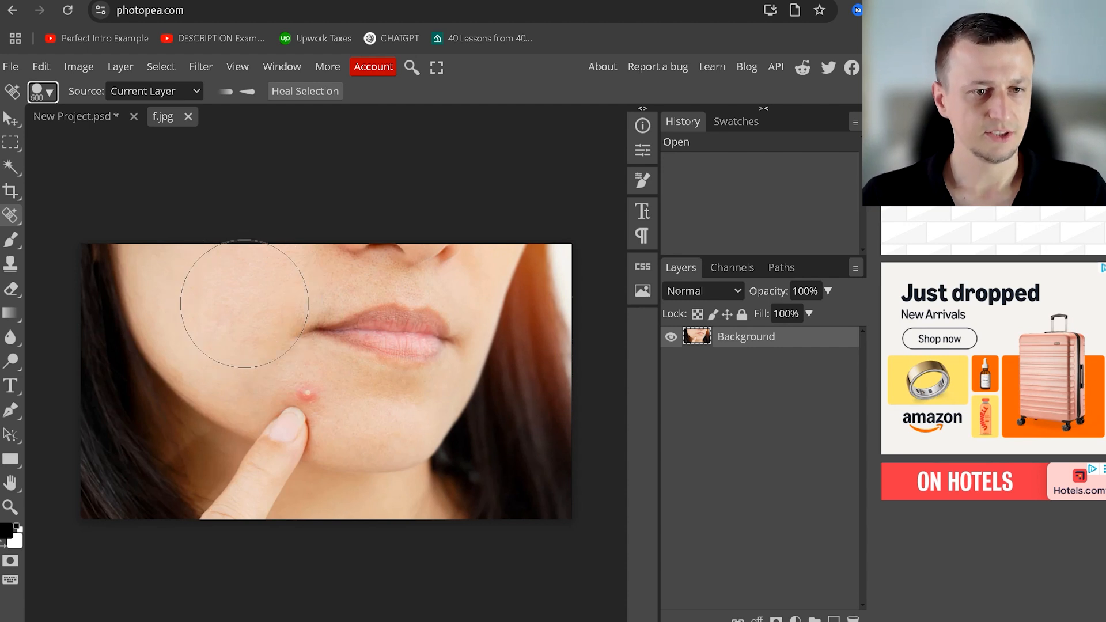
Step: Reduce the Spot Healing Brush size to 150 px so its circle just encloses the blemish on the chin
key(bracketleft)
key(bracketleft)
key(bracketleft)
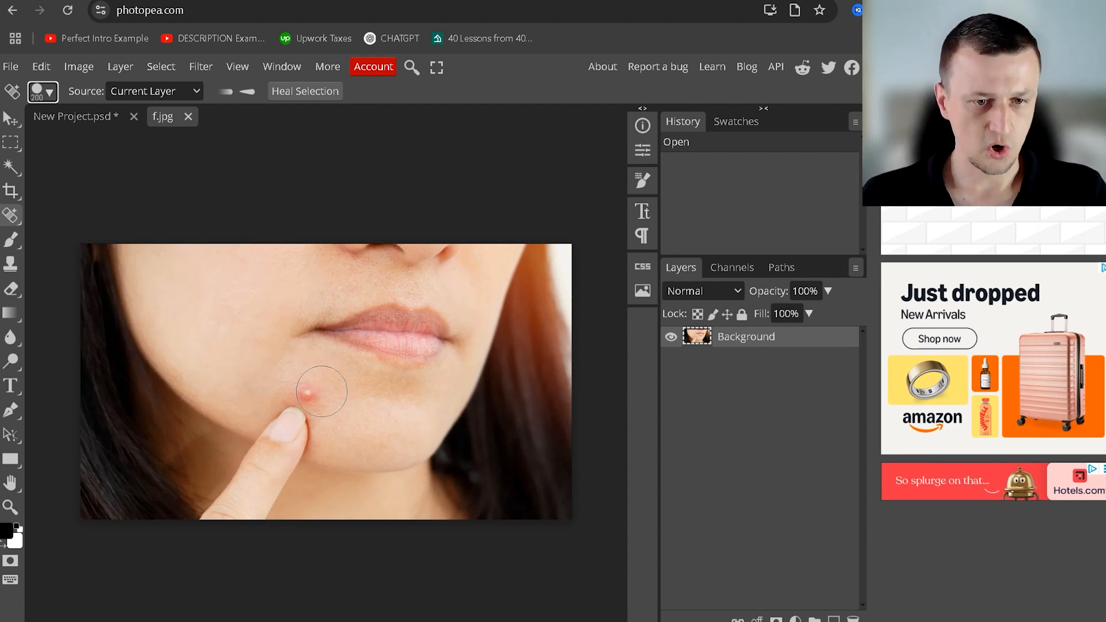
key(bracketleft)
key(bracketleft)
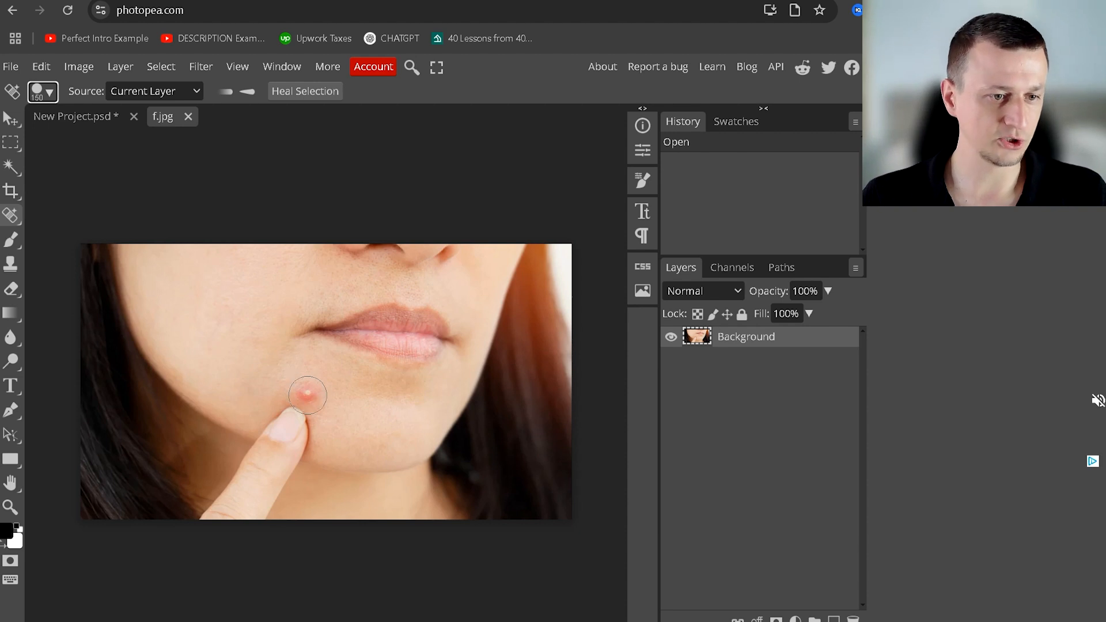
Step: Examine the blemish above the fingertip at different magnifications with the Zoom tool
click(11, 507)
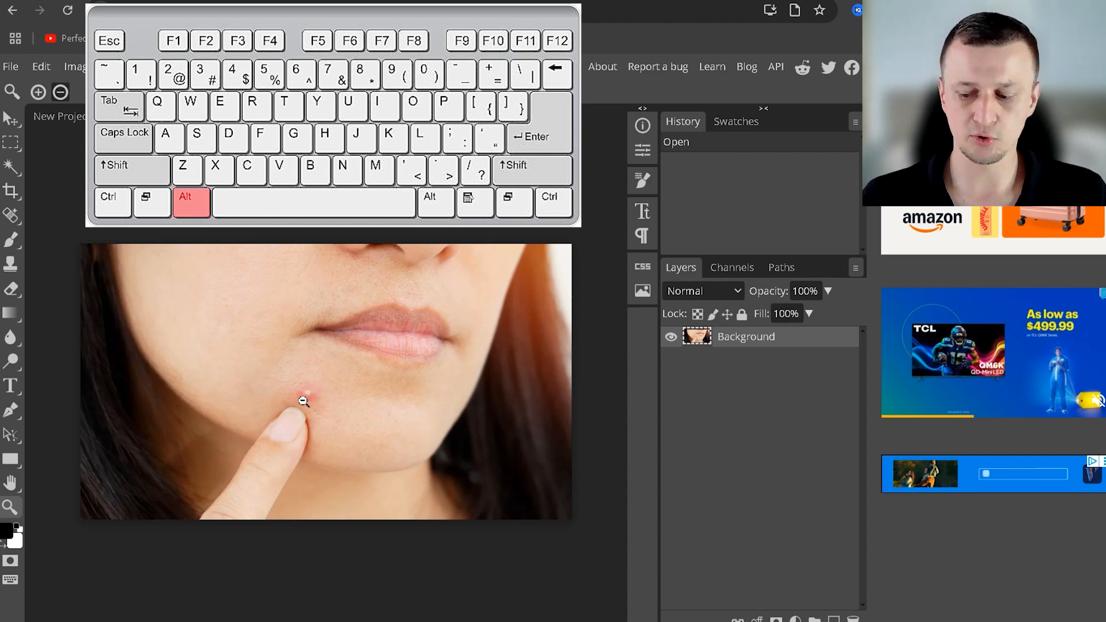
click(310, 399)
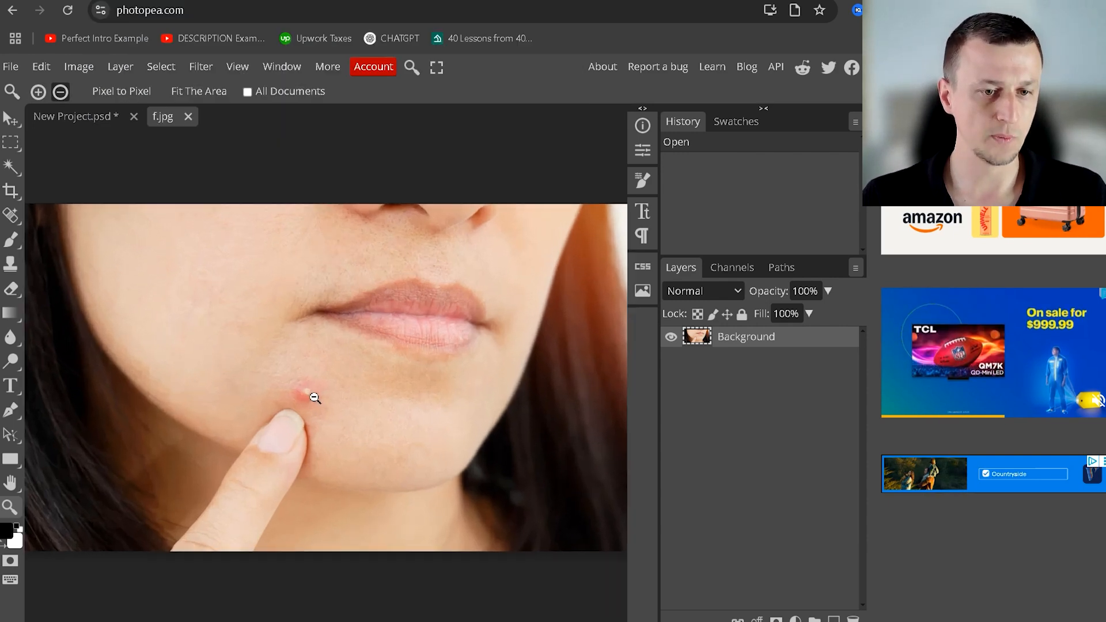
scroll(313, 403, up, 5)
scroll(310, 410, down, 6)
scroll(311, 409, up, 6)
scroll(316, 397, down, 4)
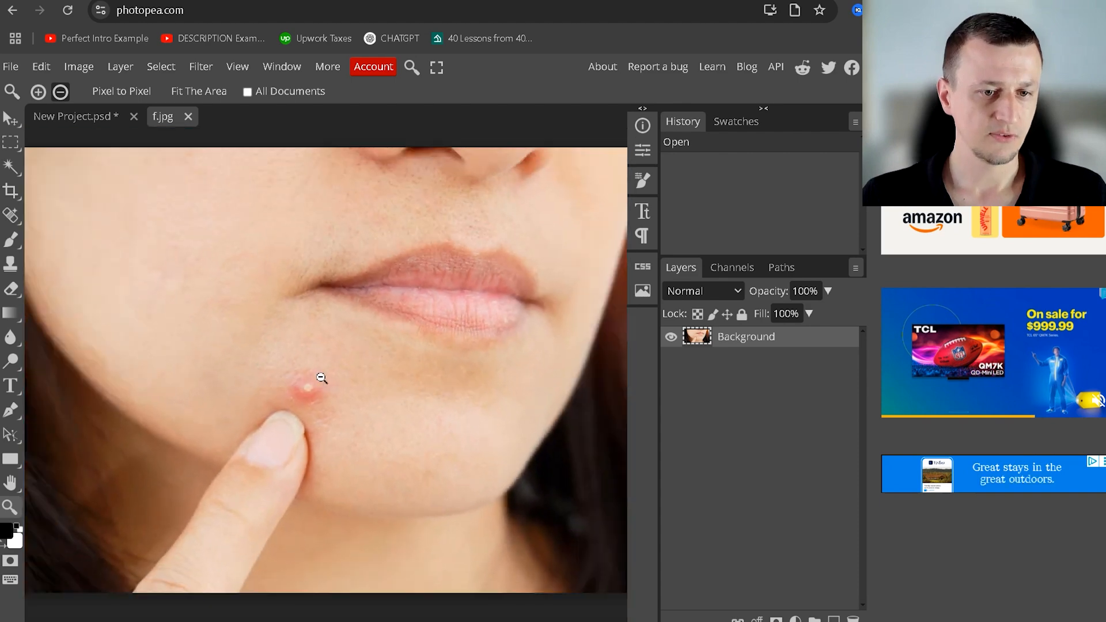
scroll(321, 378, up, 4)
scroll(323, 385, down, 5)
scroll(328, 378, up, 5)
scroll(333, 378, down, 5)
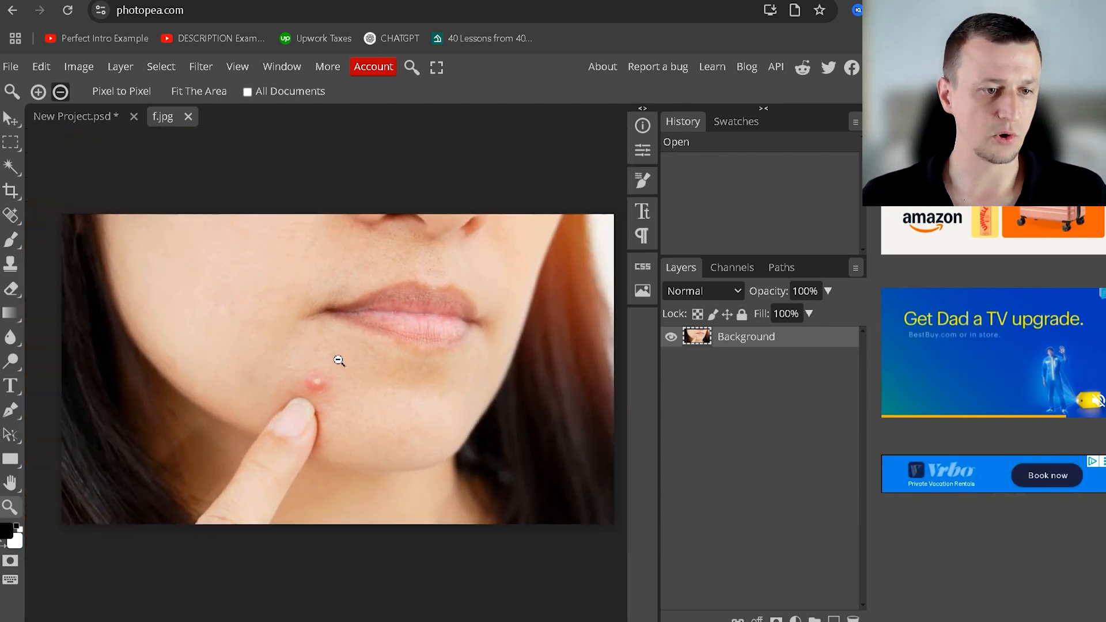
scroll(339, 360, down, 1)
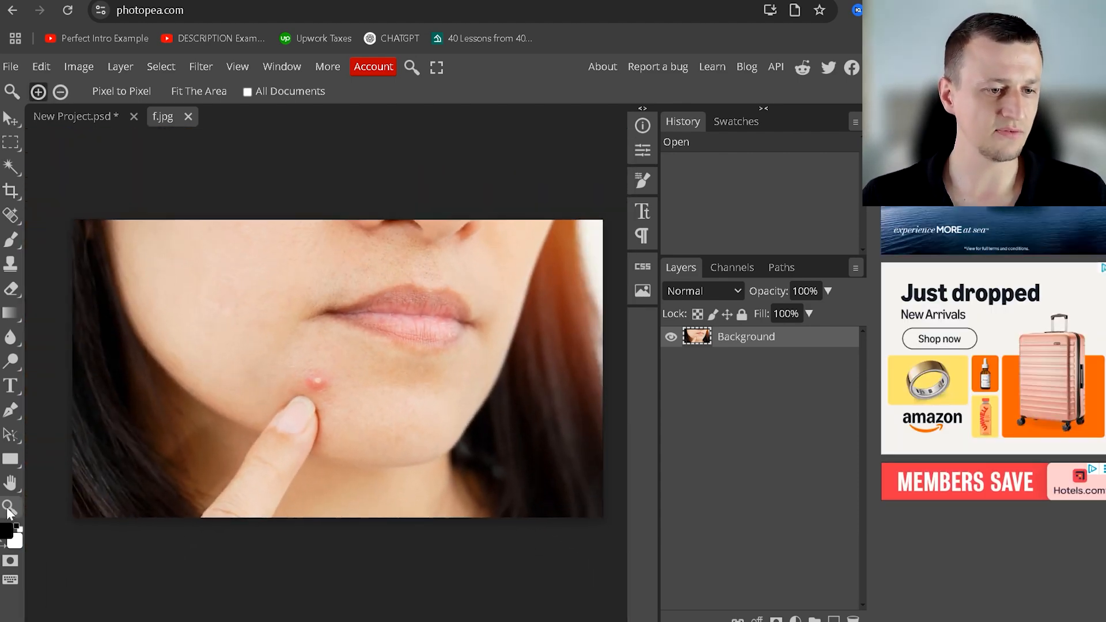
scroll(322, 360, up, 6)
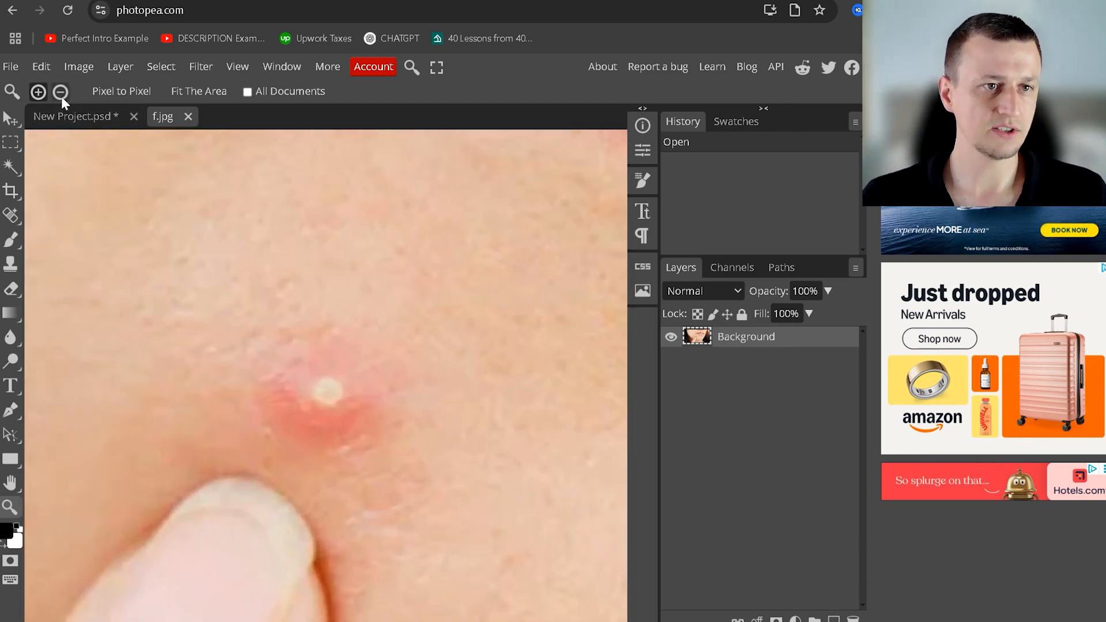
click(65, 95)
scroll(353, 366, up, 7)
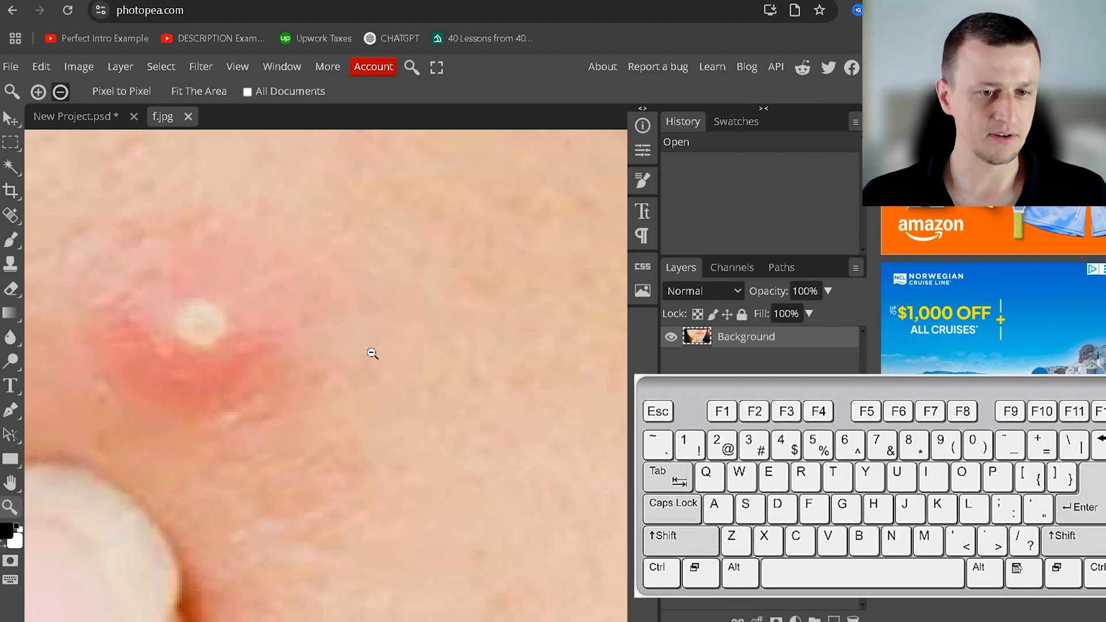
Step: Examine the chin, lips and hair around the blemish with the Hand tool, returning to a close view of the blemish
key(h)
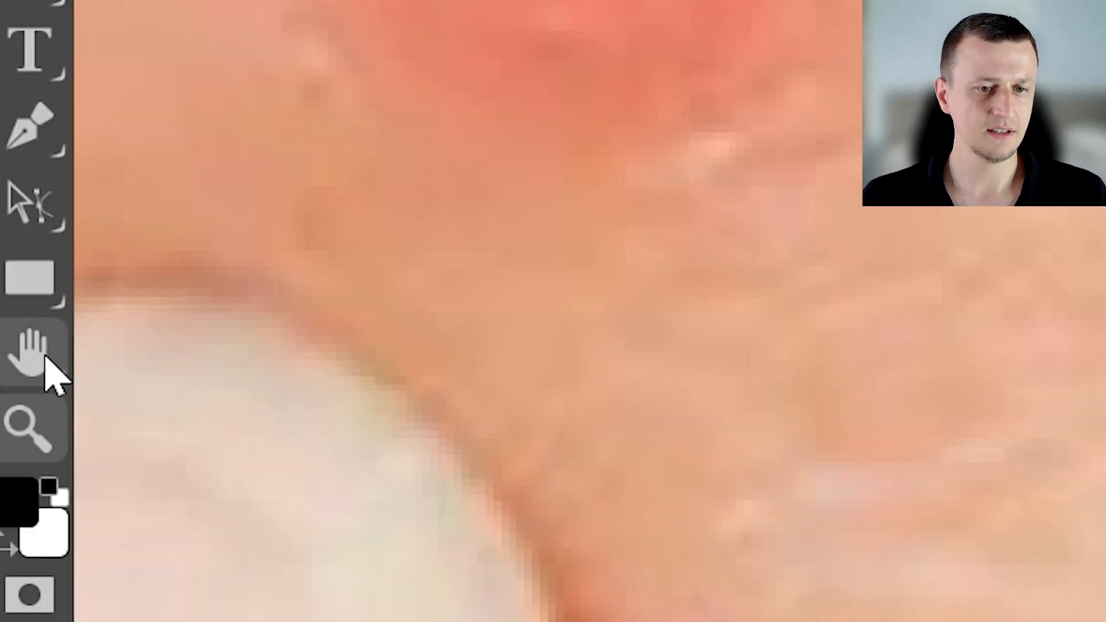
key(h)
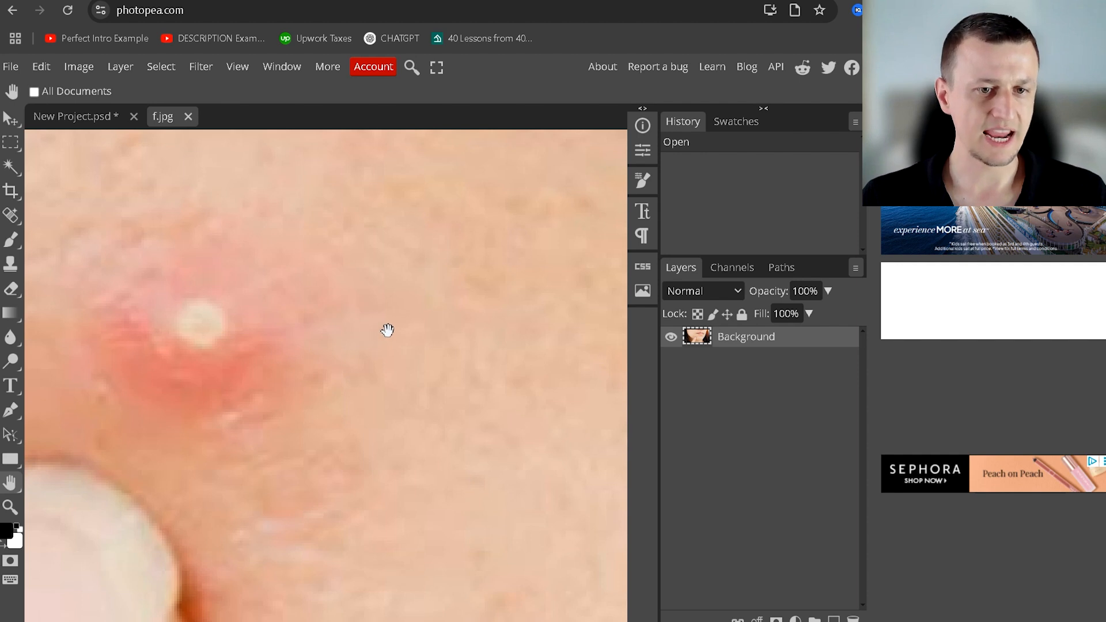
drag(200, 334, 249, 353)
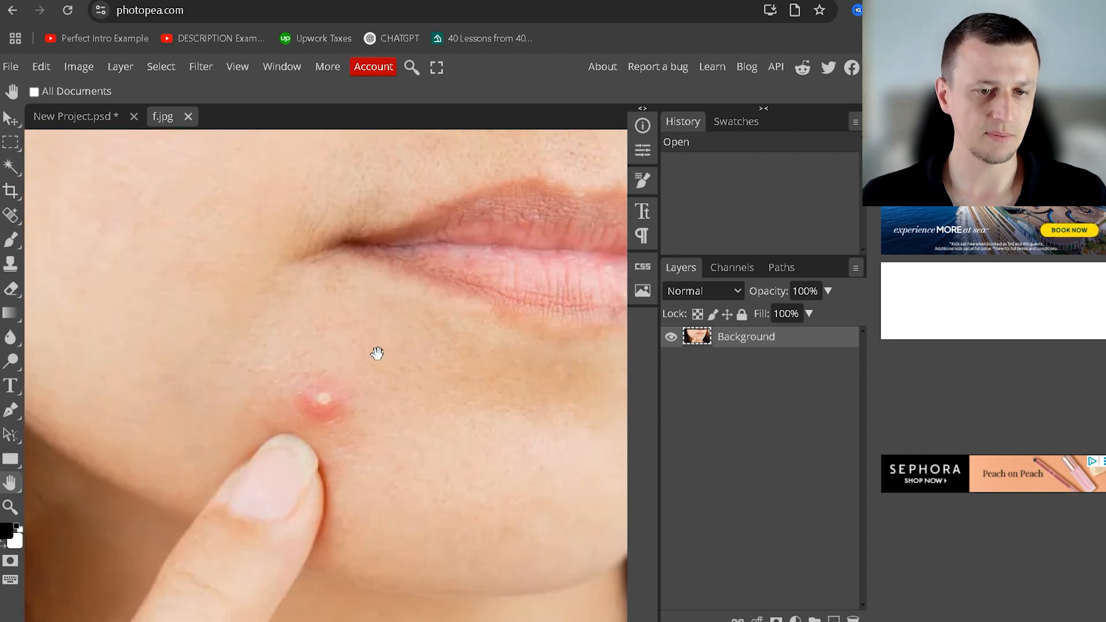
drag(457, 353, 409, 268)
drag(418, 324, 269, 251)
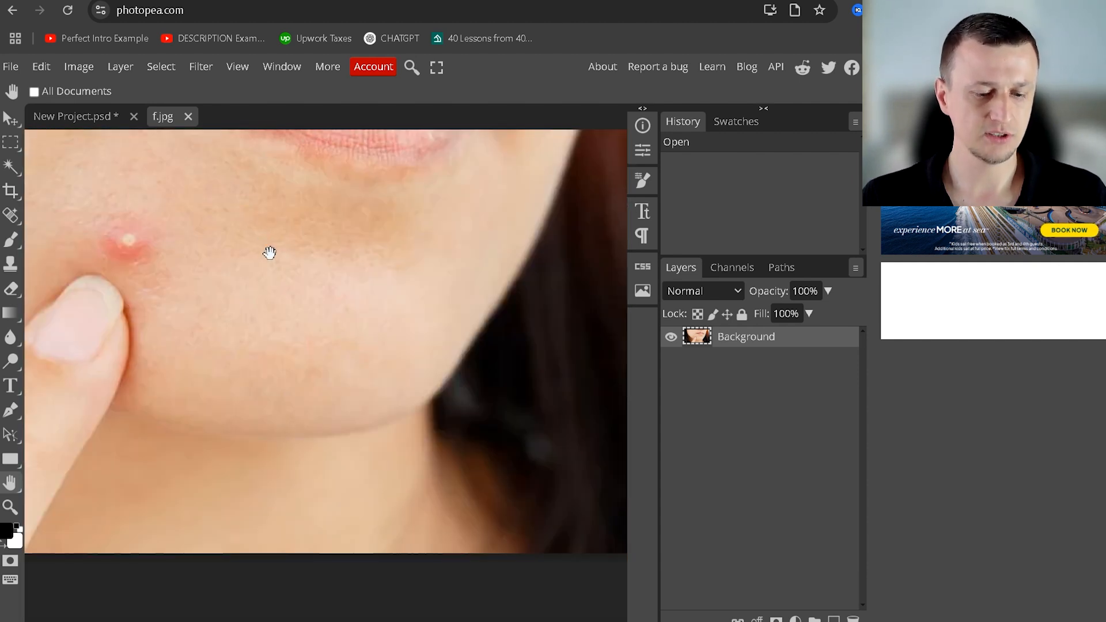
drag(454, 336, 323, 311)
scroll(289, 325, down, 1)
scroll(290, 328, up, 4)
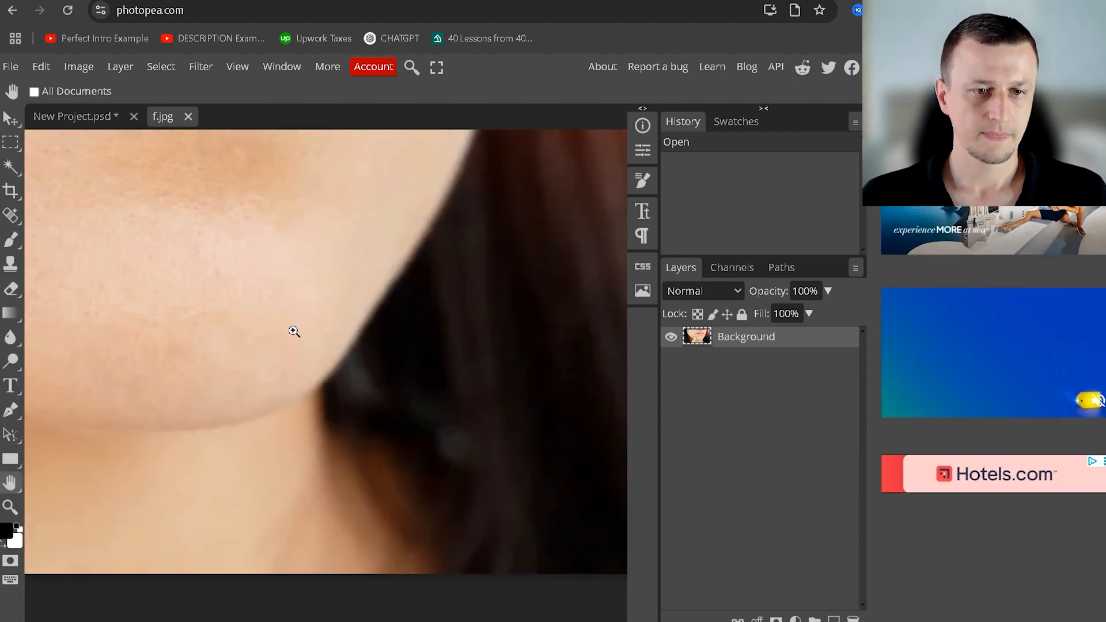
drag(231, 323, 397, 440)
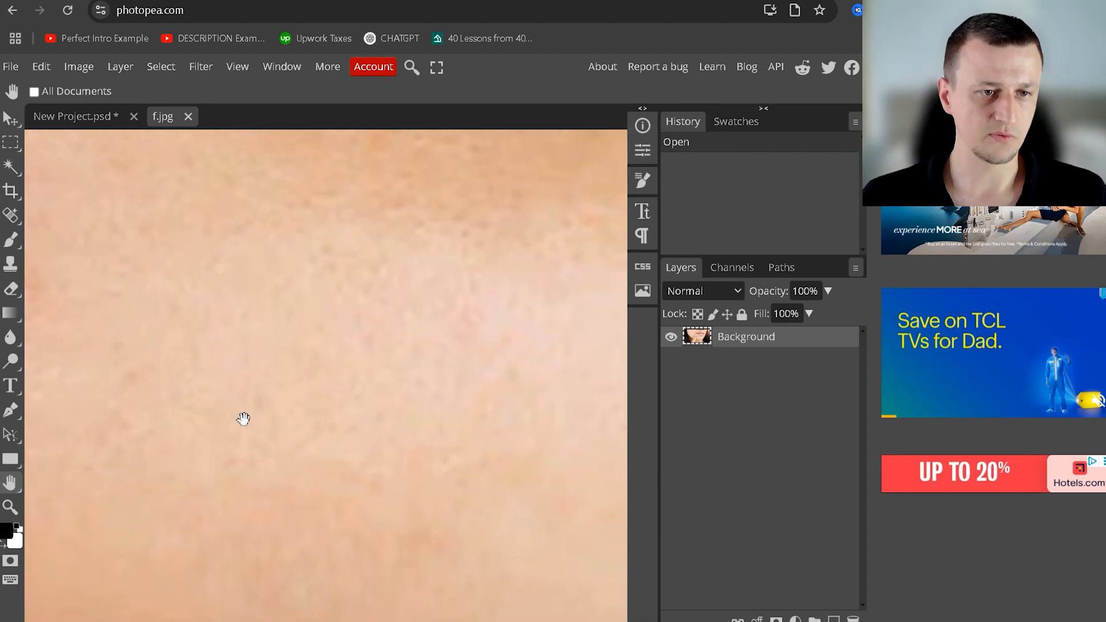
drag(233, 420, 380, 416)
drag(150, 313, 336, 469)
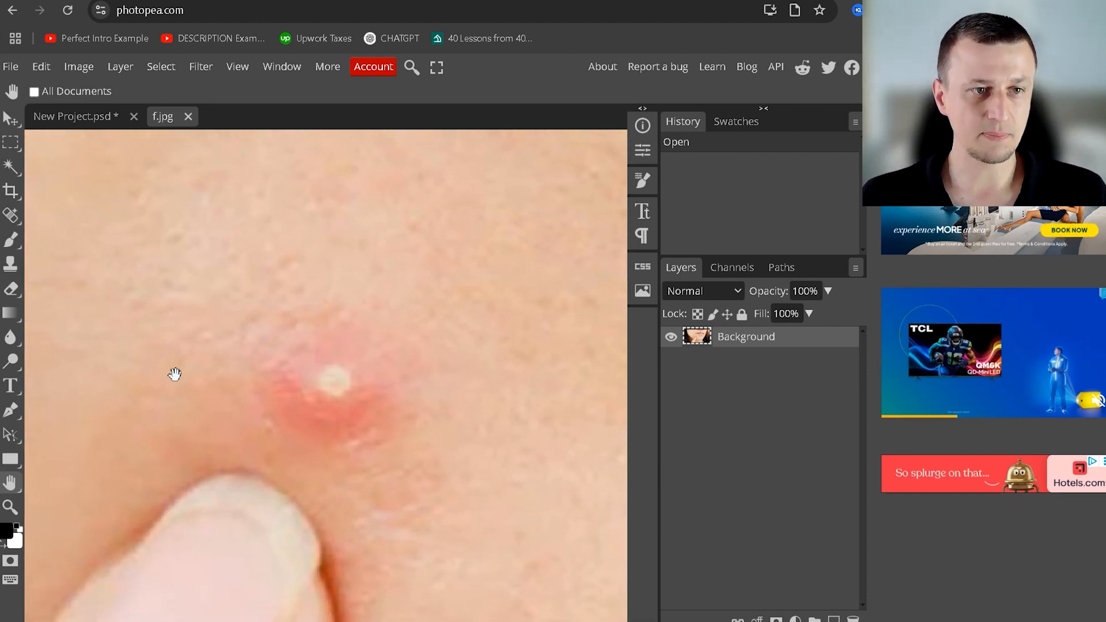
Step: Heal the red blemish above the fingertip with a single application of the 150 px Spot Healing Brush
click(18, 226)
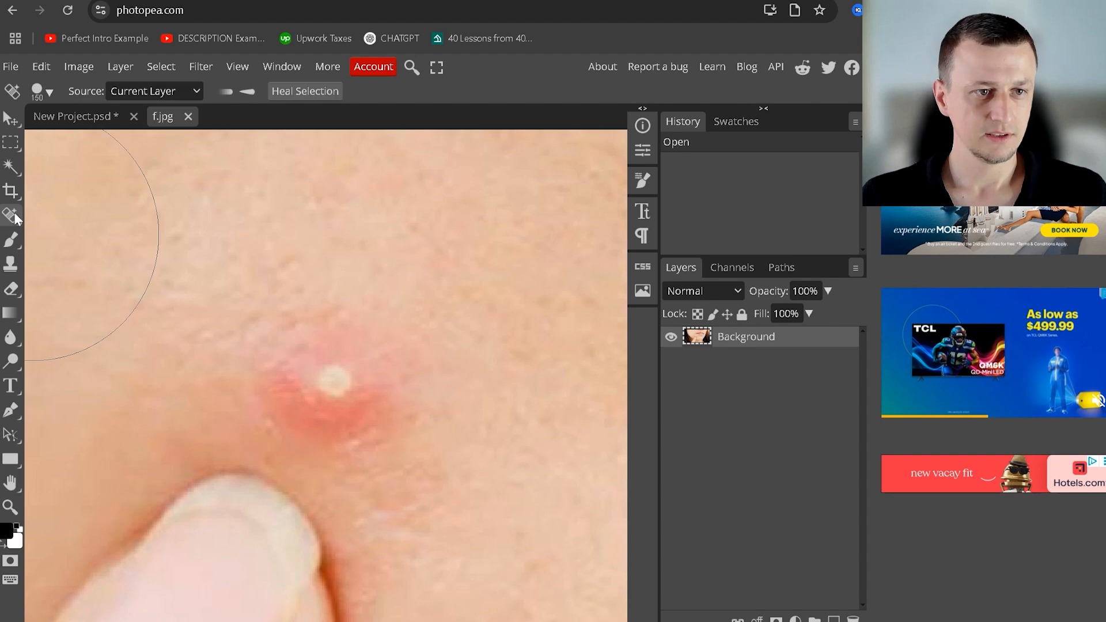
click(14, 218)
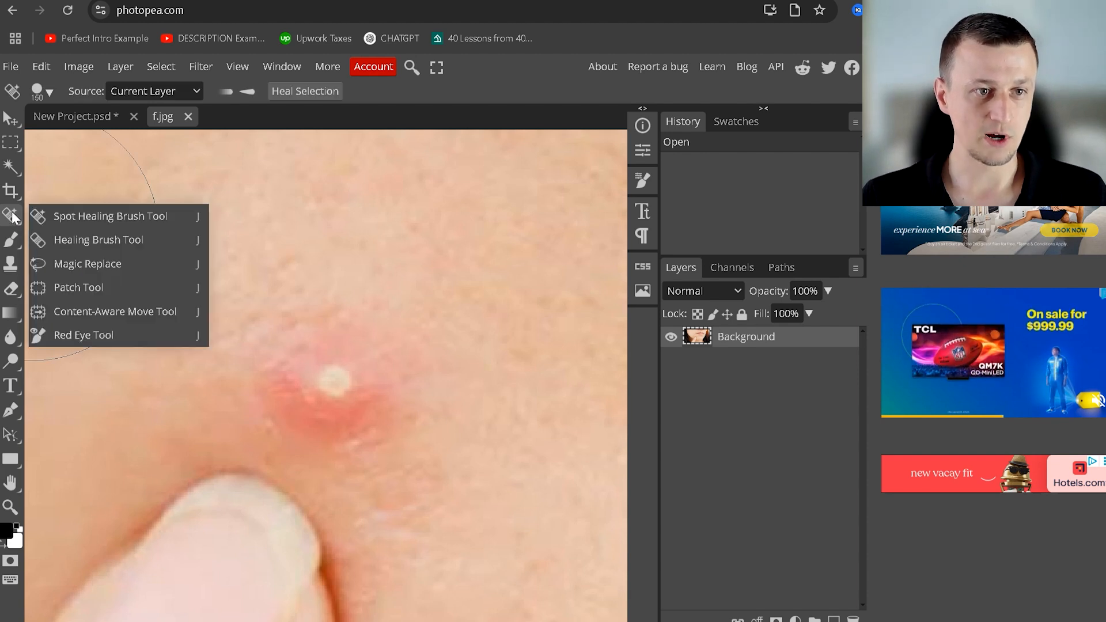
click(91, 217)
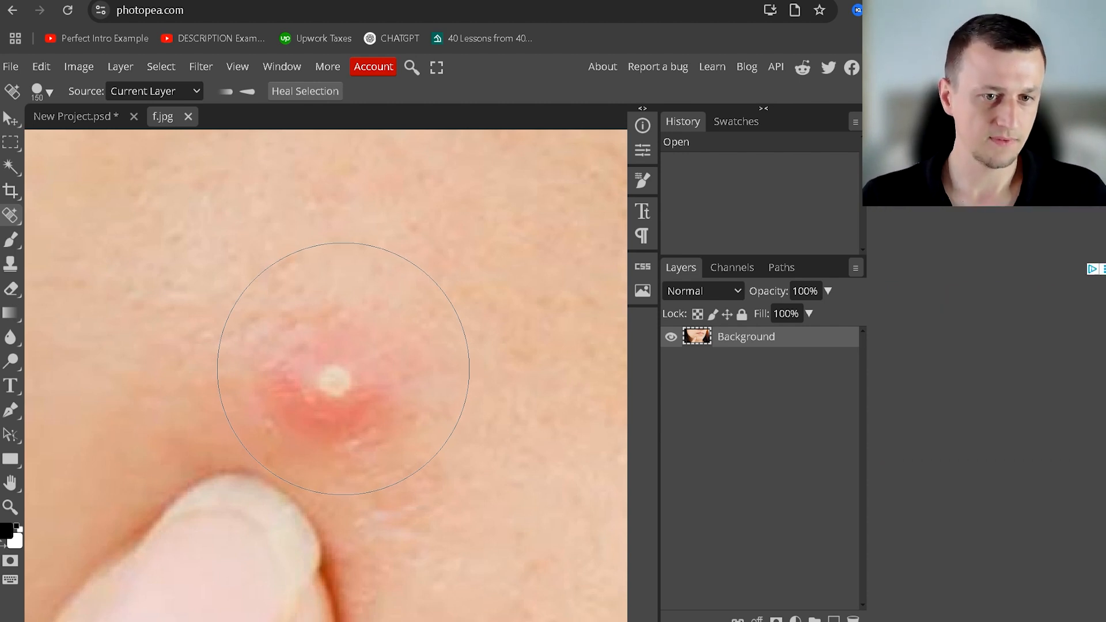
click(343, 369)
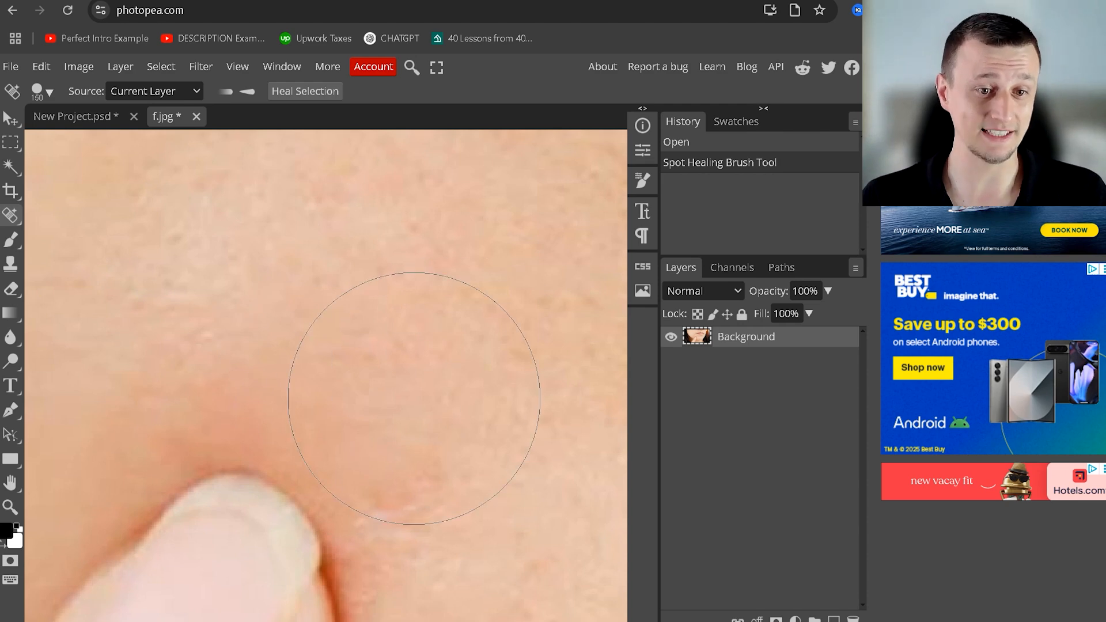
Step: Examine the retouched skin above the fingertip, both in the whole photo and up close
scroll(414, 382, down, 5)
scroll(419, 379, down, 8)
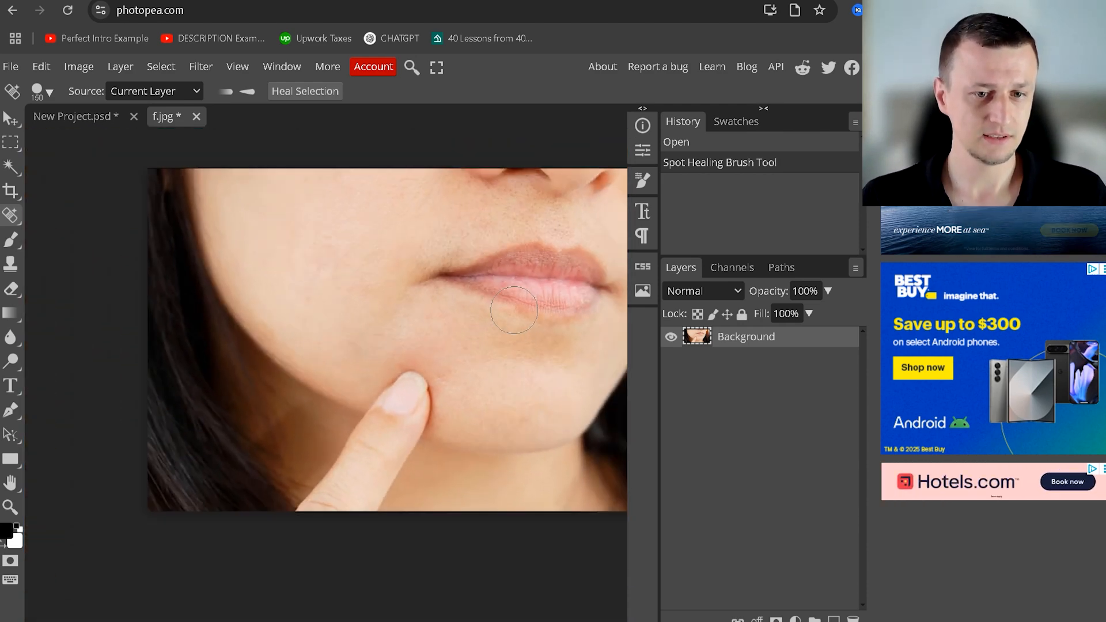
key(space)
drag(506, 346, 392, 361)
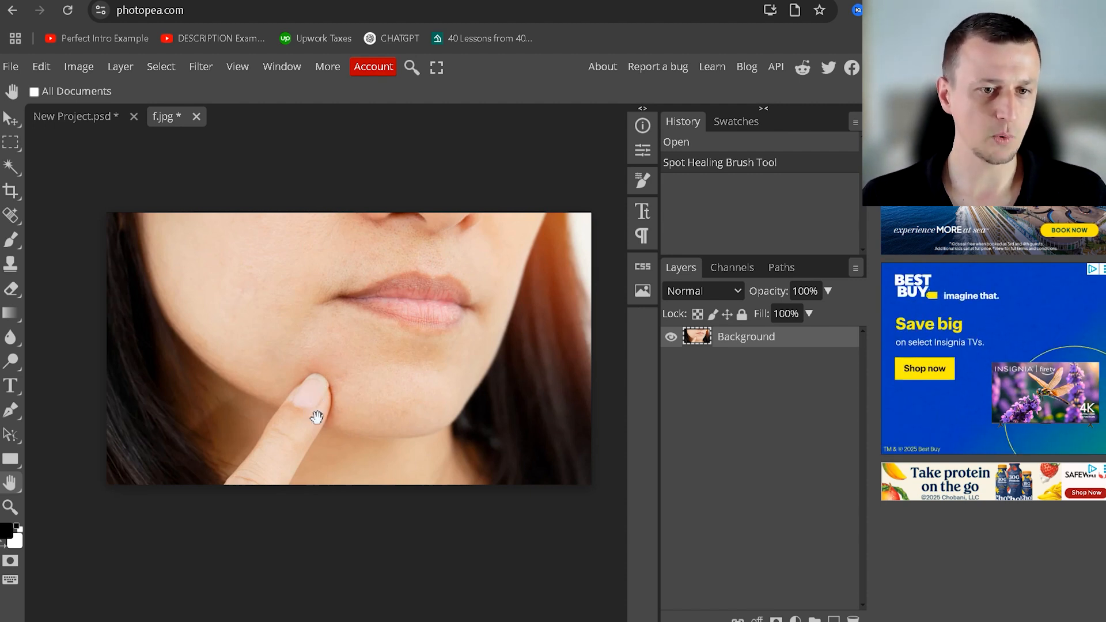
click(317, 378)
click(281, 335)
click(402, 383)
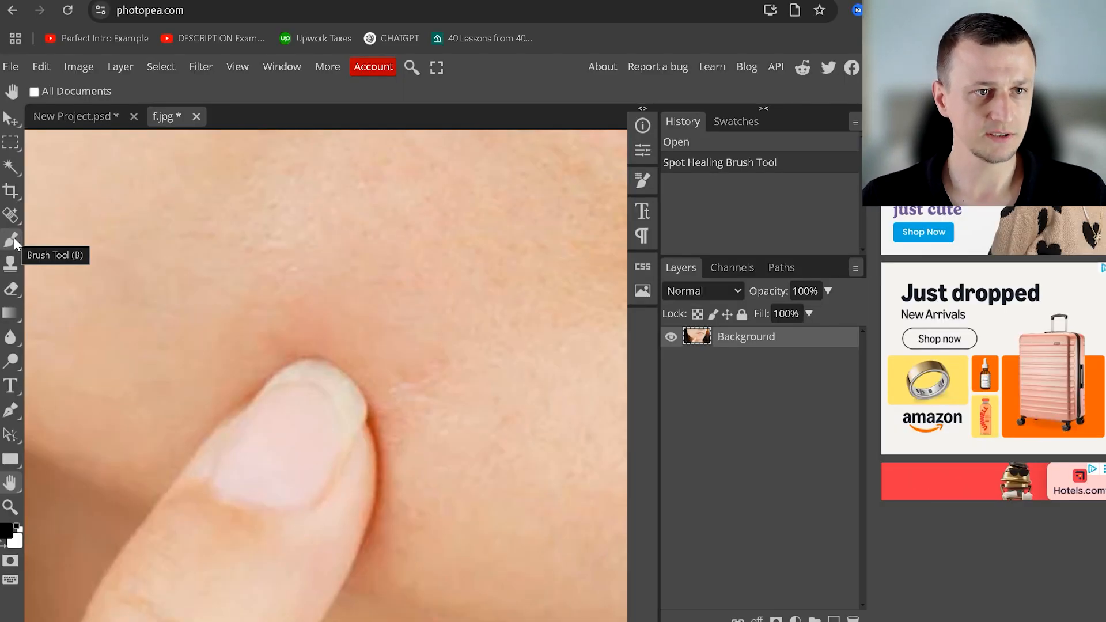
Step: Paint one black dot on the skin above the fingertip with the Brush tool, using an 80 px round brush at 100% hardness
click(46, 225)
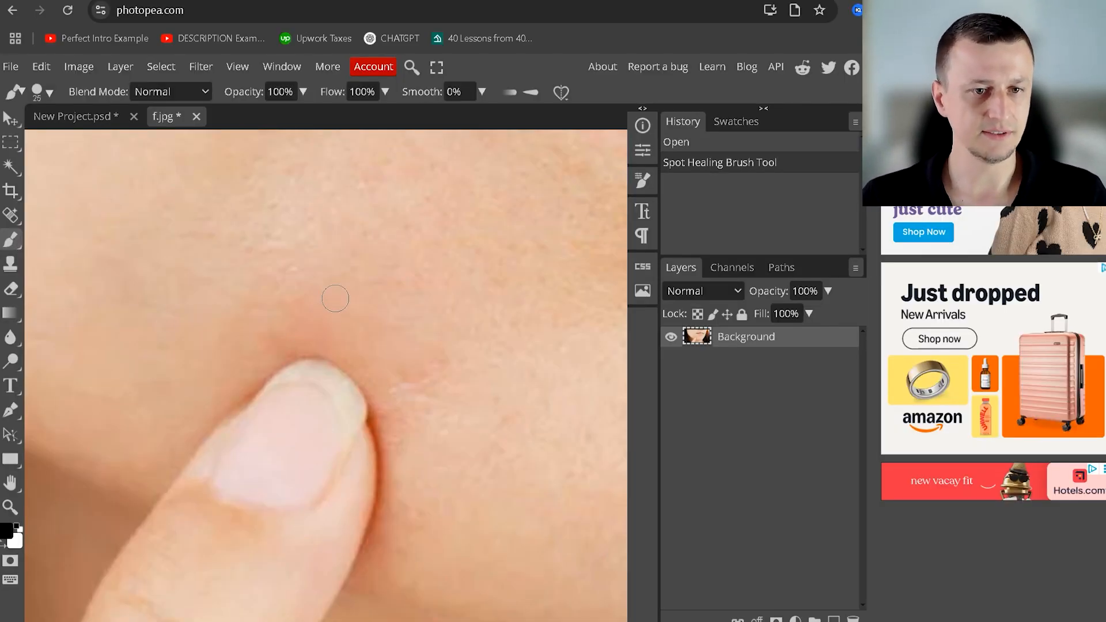
key(bracketright)
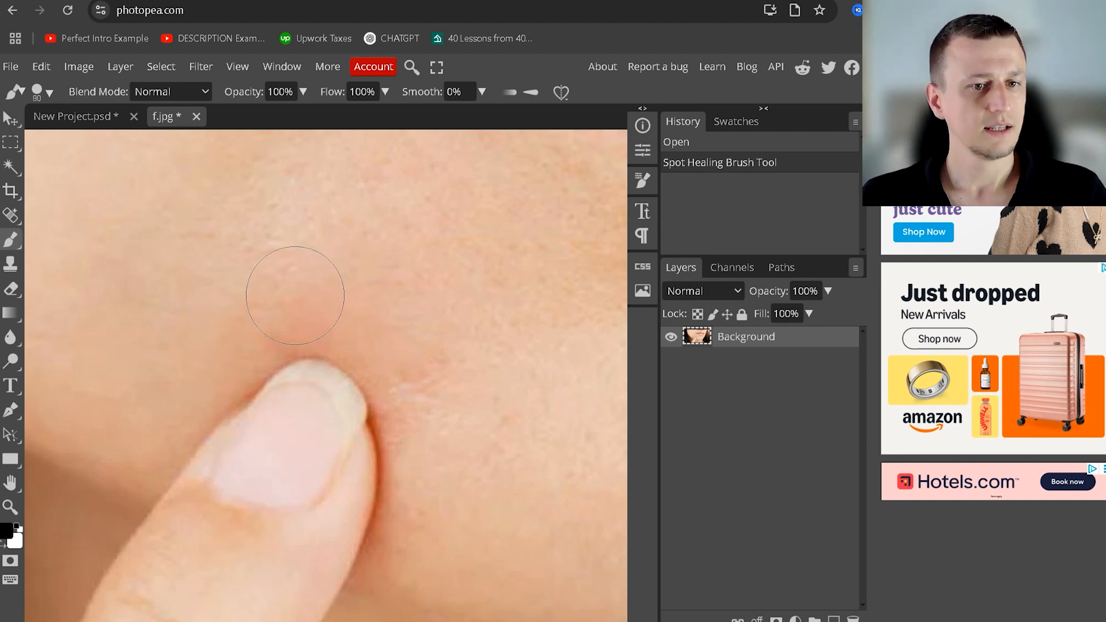
click(51, 90)
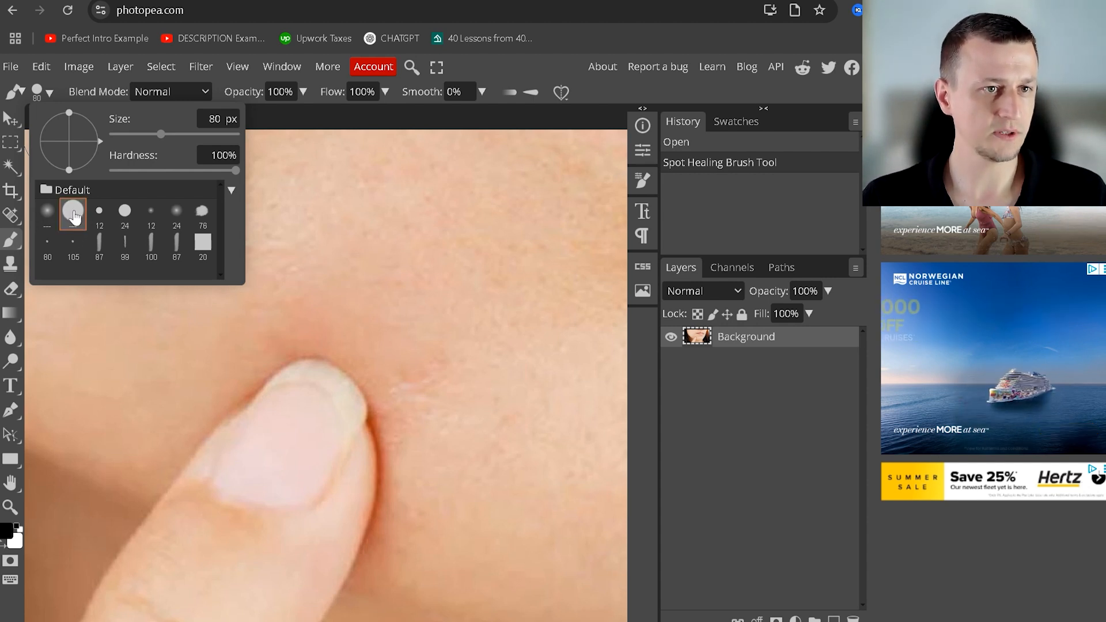
click(46, 92)
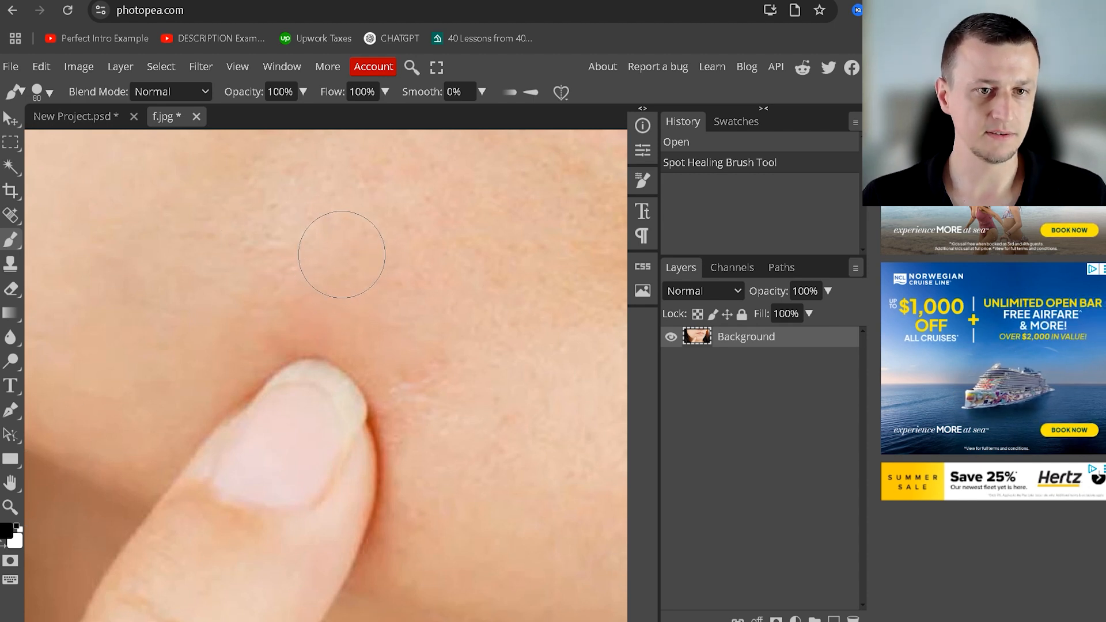
click(334, 254)
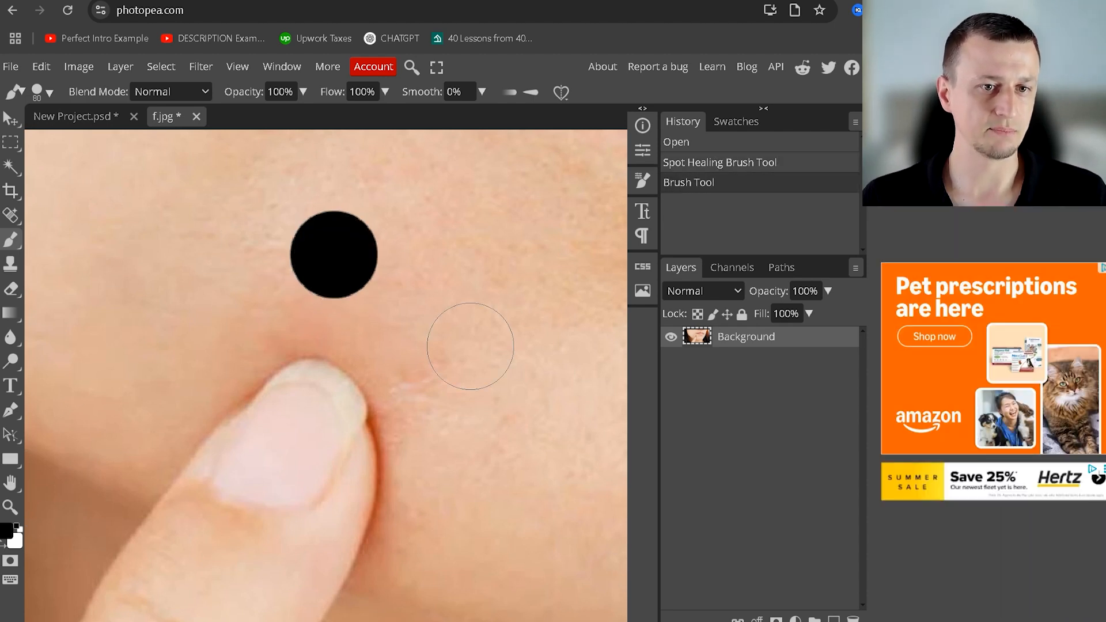
Step: Paint one soft black dot on the skin beside the hard-edged dot, using a 150 px brush at 0% hardness
click(47, 93)
click(48, 212)
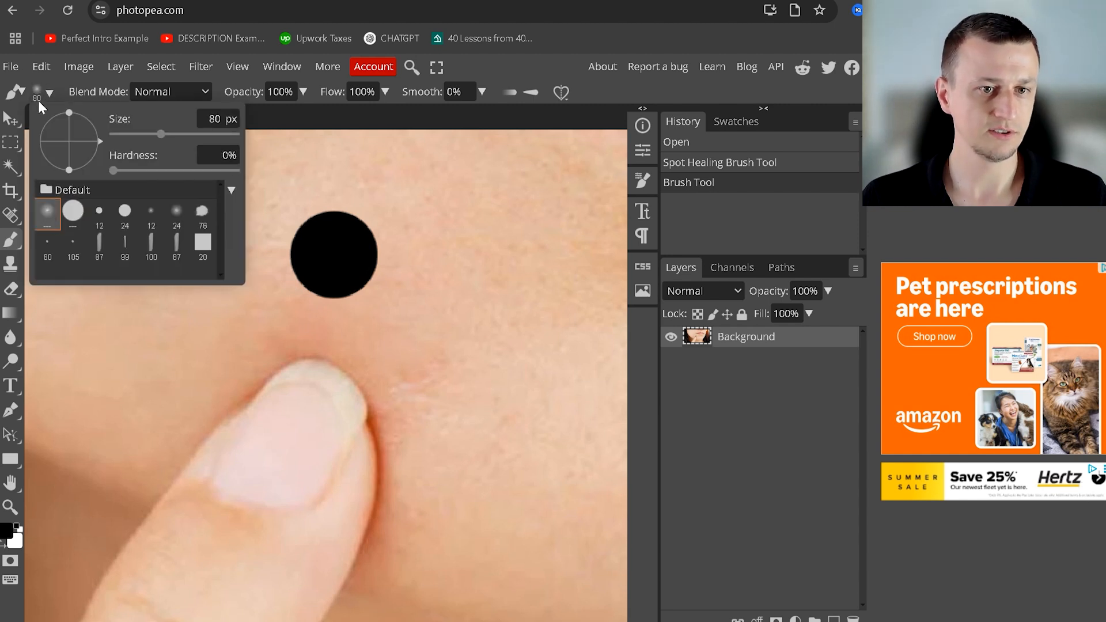
click(38, 96)
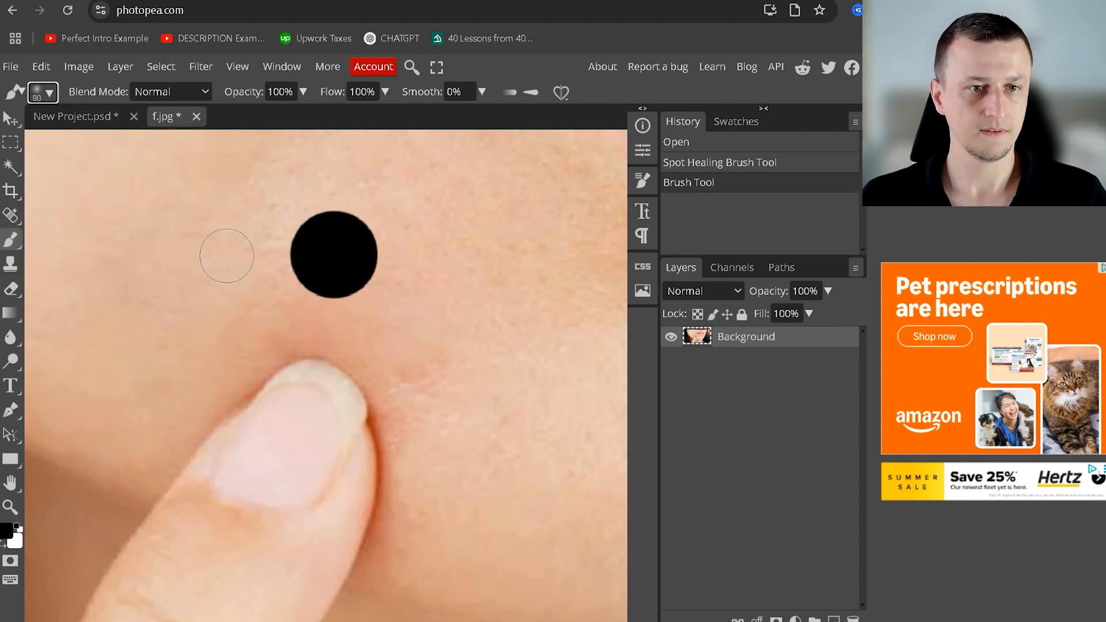
click(205, 251)
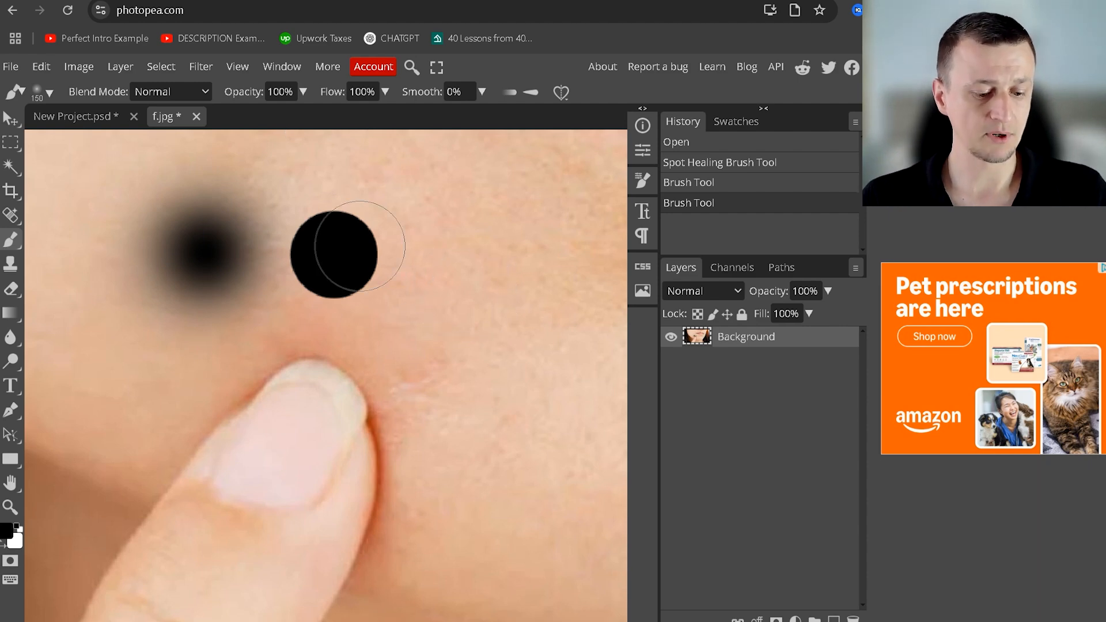
Step: Undo both black brush dots on the skin above the fingertip
key(ctrl+z)
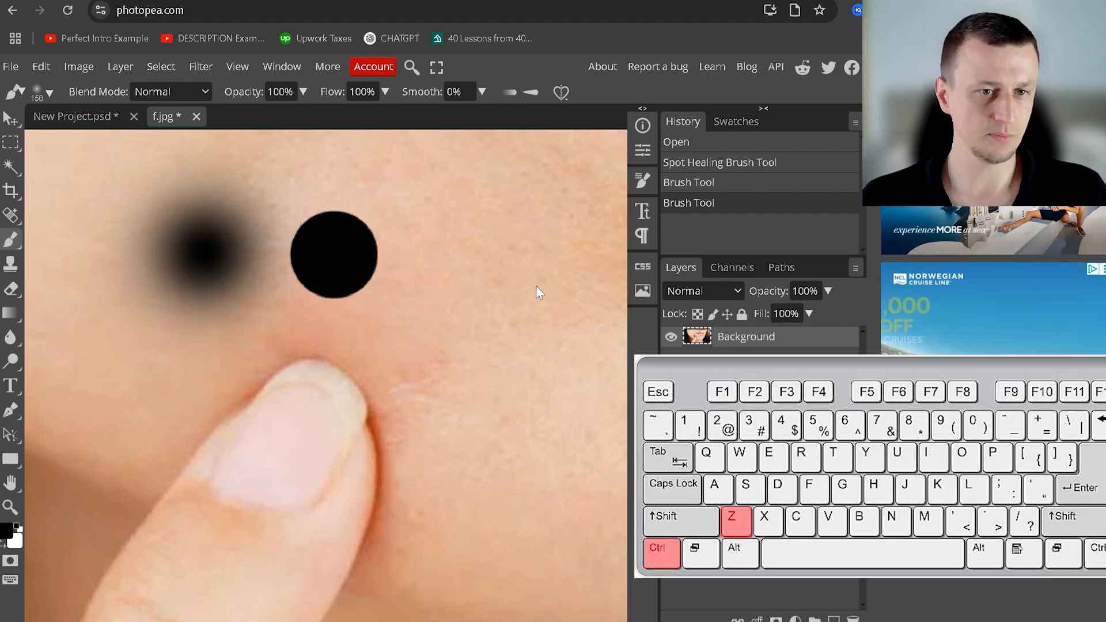
key(ctrl+z)
key(ctrl+z)
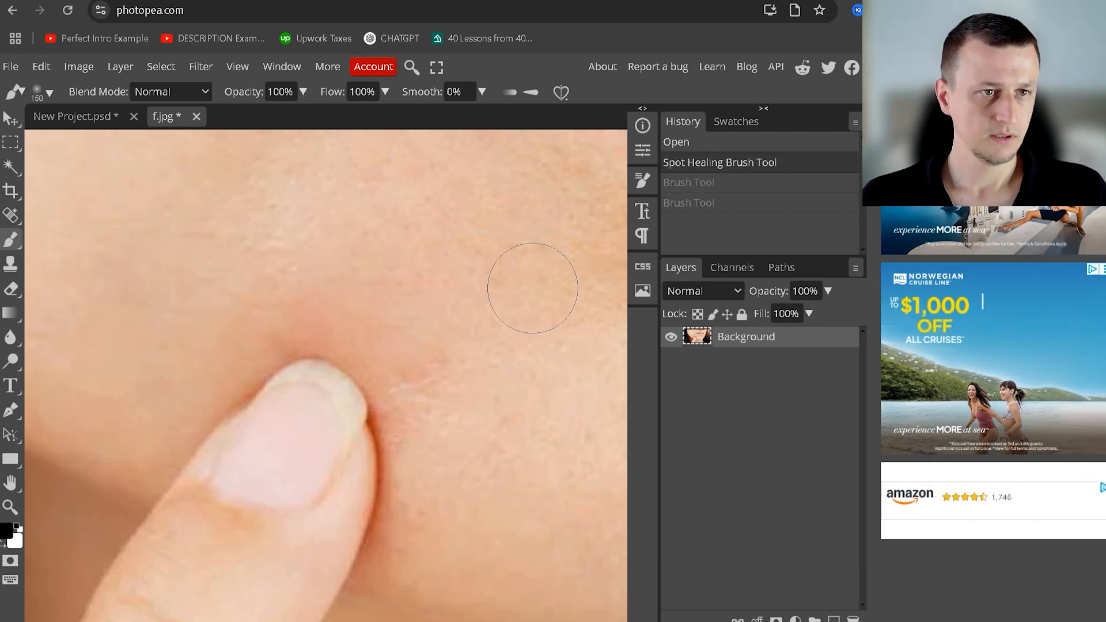
click(48, 93)
click(47, 95)
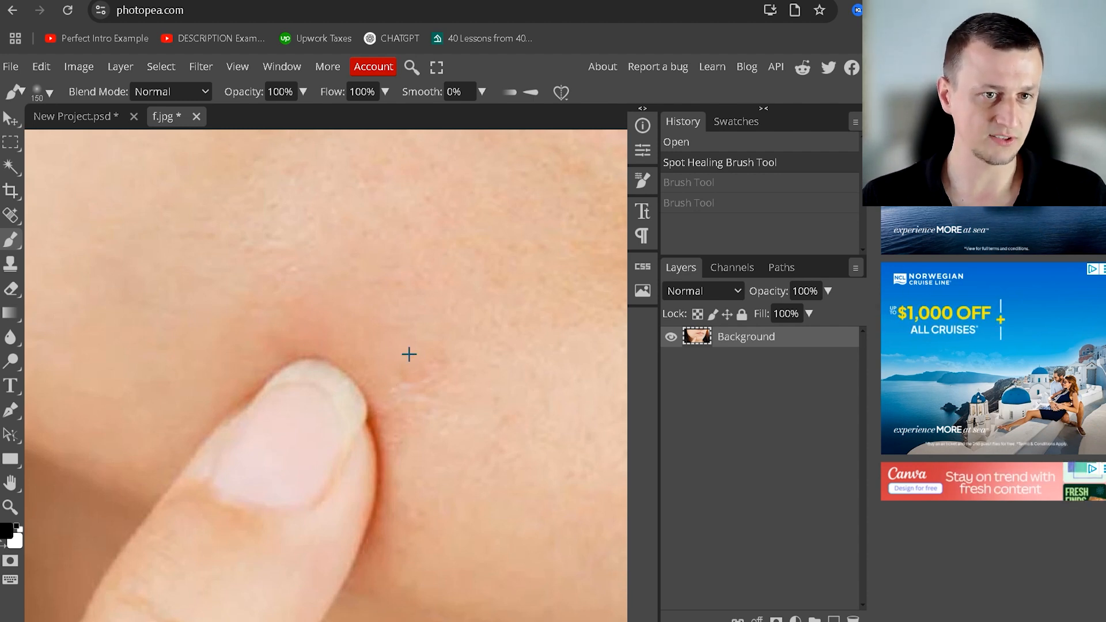
Step: Try one dab of the skin tone sampled above the fingertip on the fingernail at 100% flow, and undo it
alt+click(296, 199)
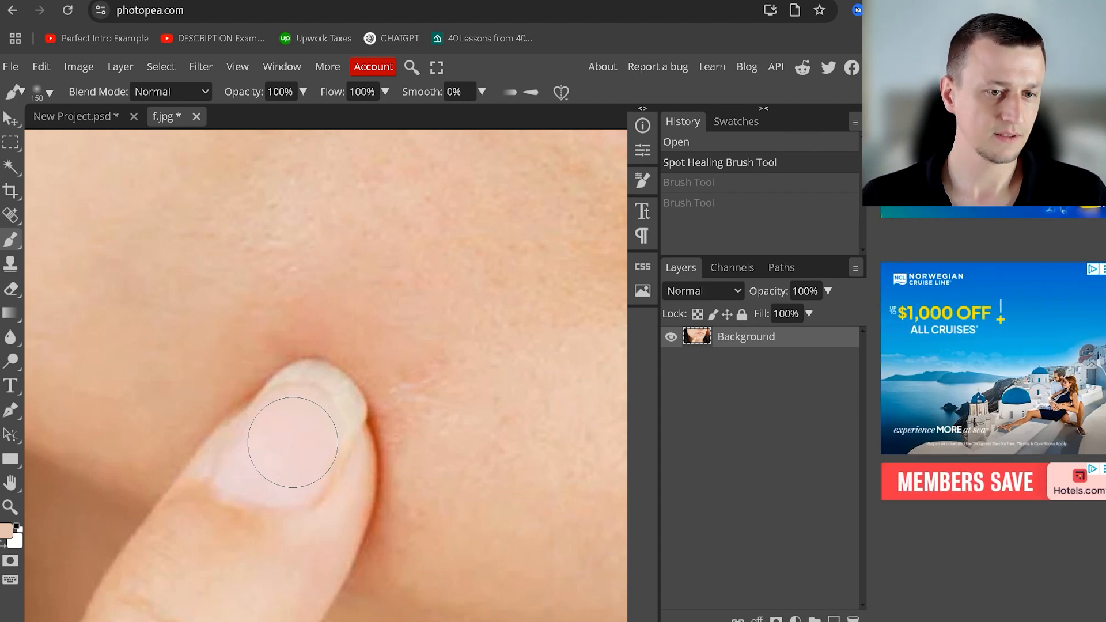
click(292, 442)
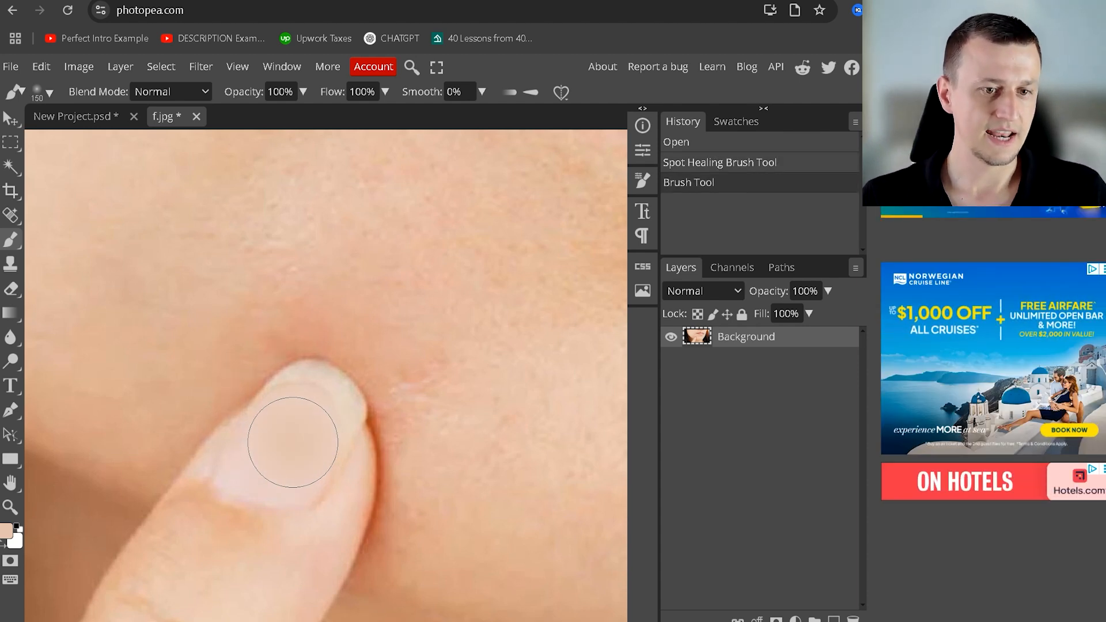
key(ctrl+z)
Step: Set the brush flow to 38% and dab the sampled skin tone once on the fingernail
click(361, 92)
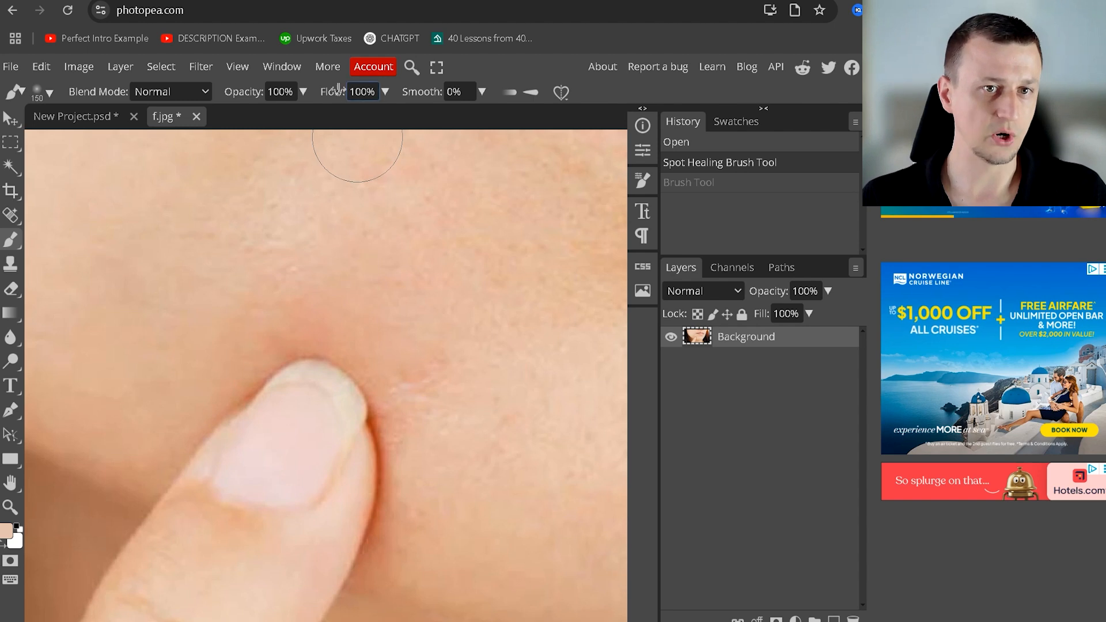
text(51)
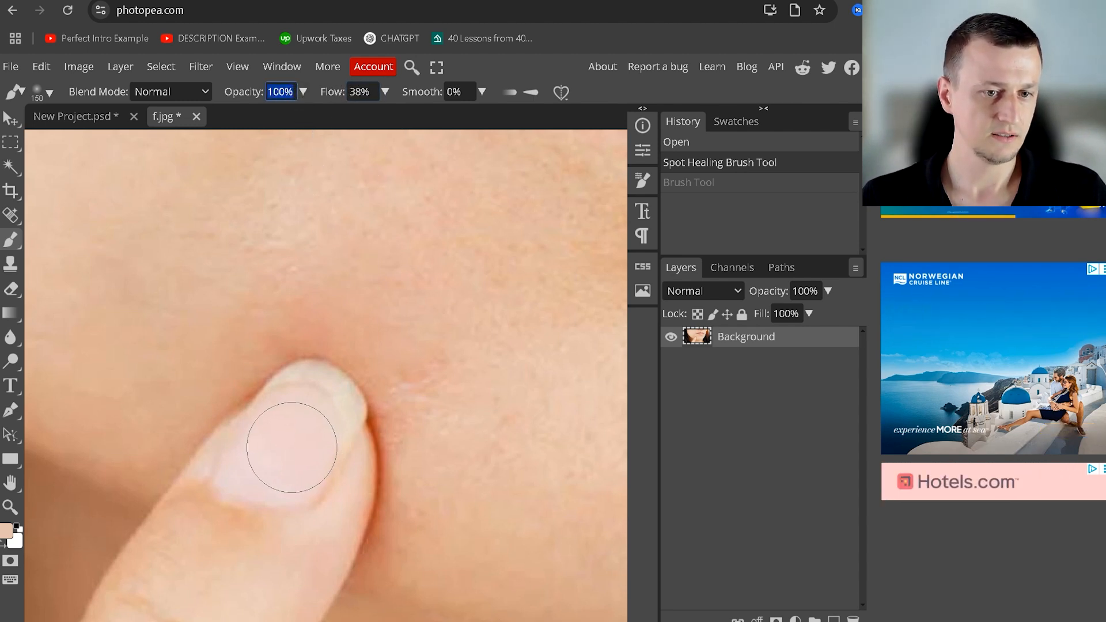
click(291, 448)
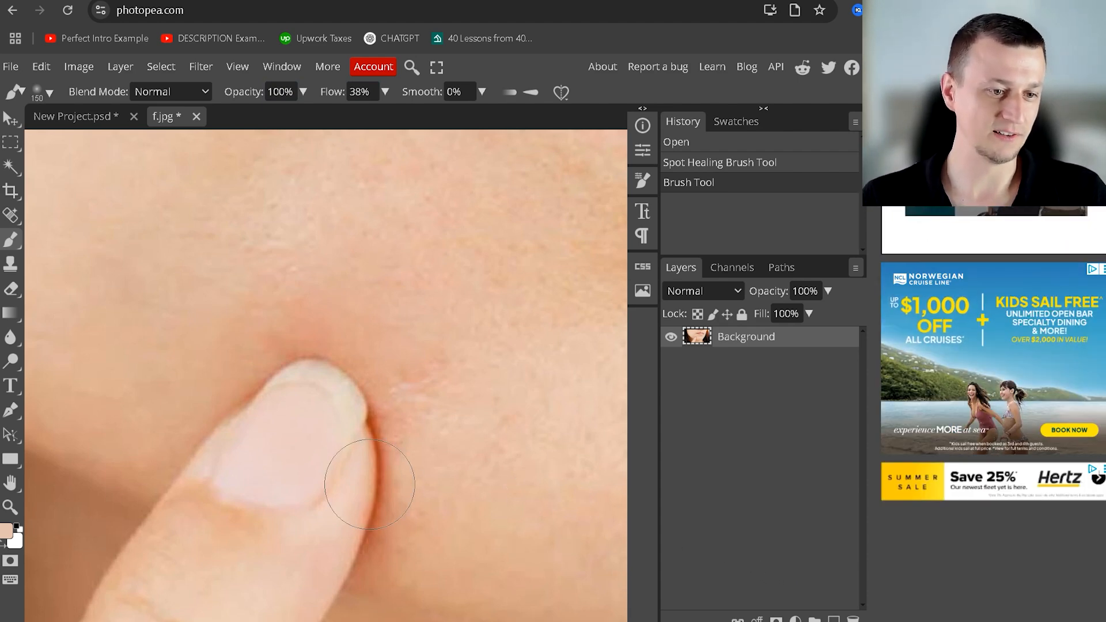
Step: Set the foreground color to black and undo the last dab on the fingernail
click(7, 531)
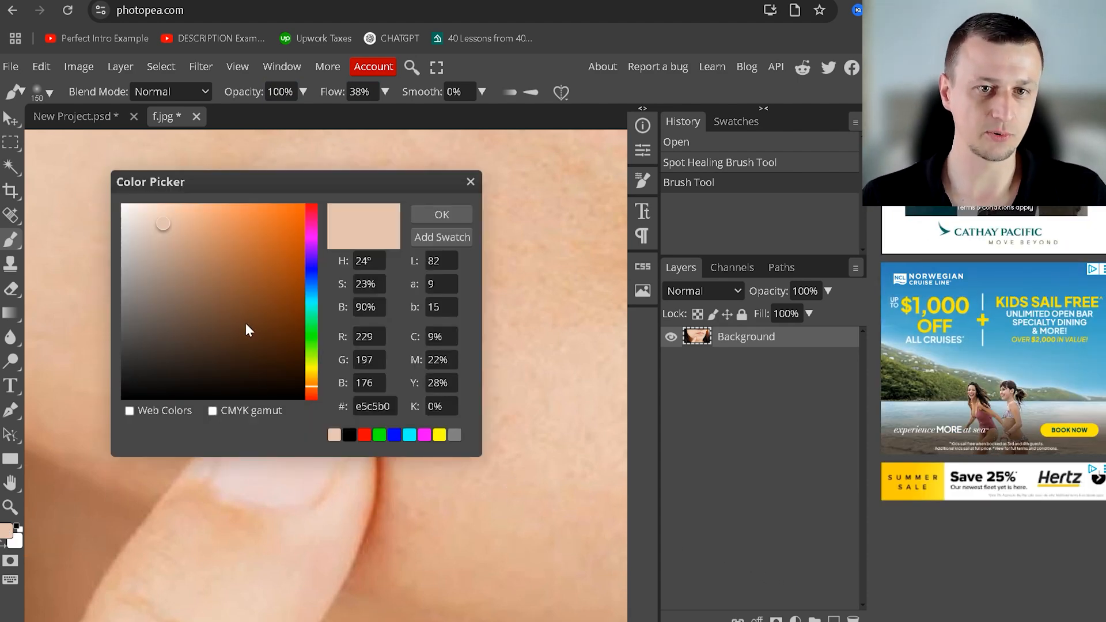
click(349, 434)
click(441, 214)
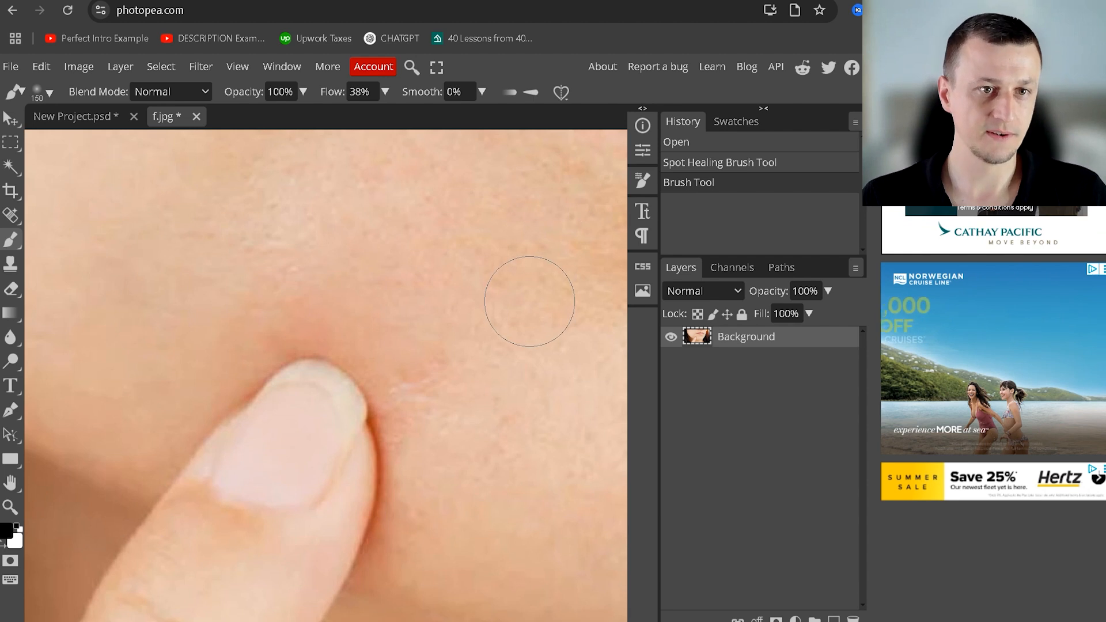
key(ctrl+z)
Step: Paint two separate soft black dots on the skin above the fingertip, the first at 100% flow and the second at 30% flow
drag(338, 92, 375, 92)
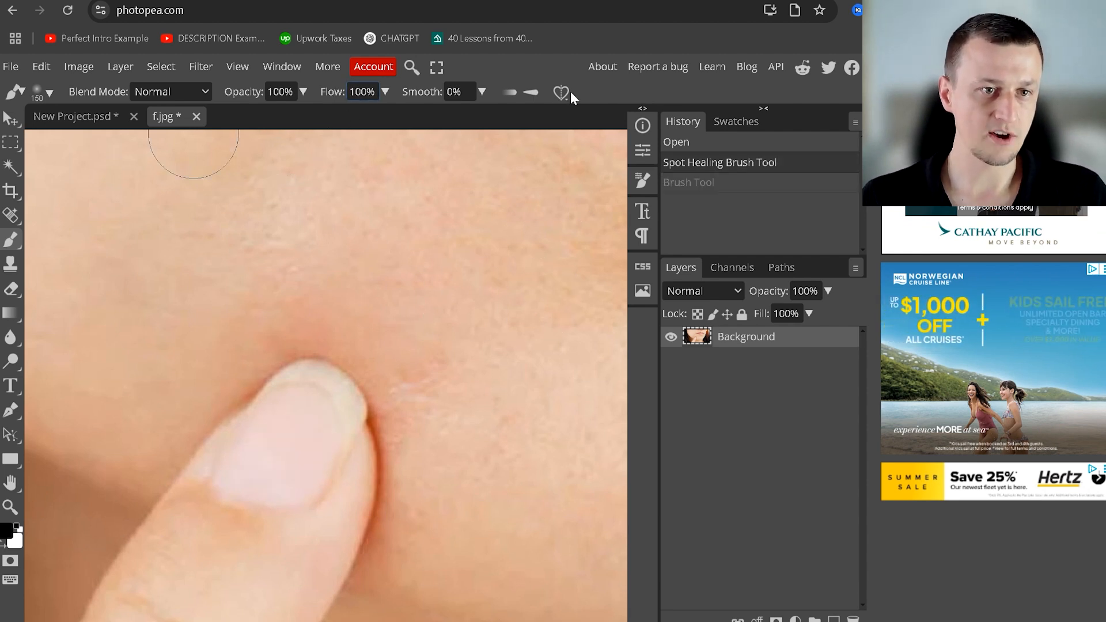
click(157, 247)
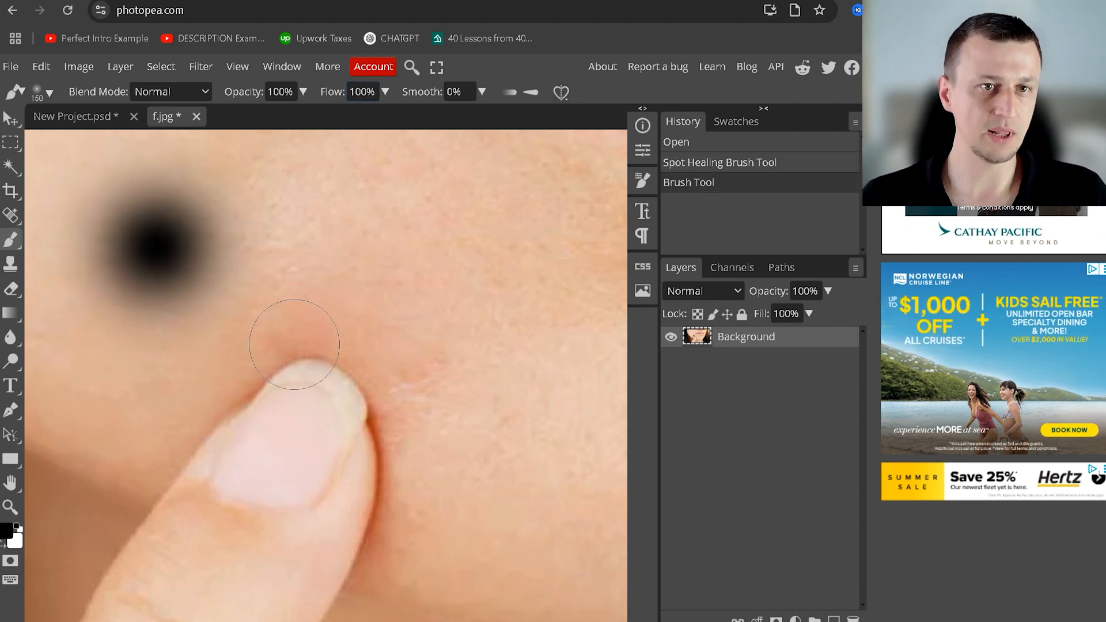
click(366, 92)
text(30)
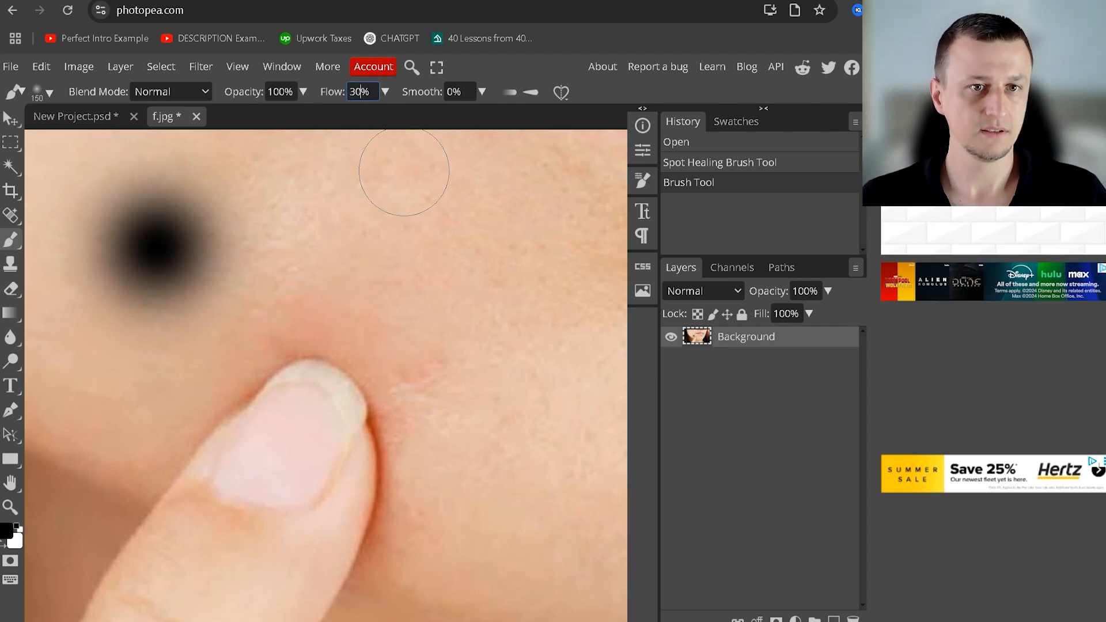
click(409, 253)
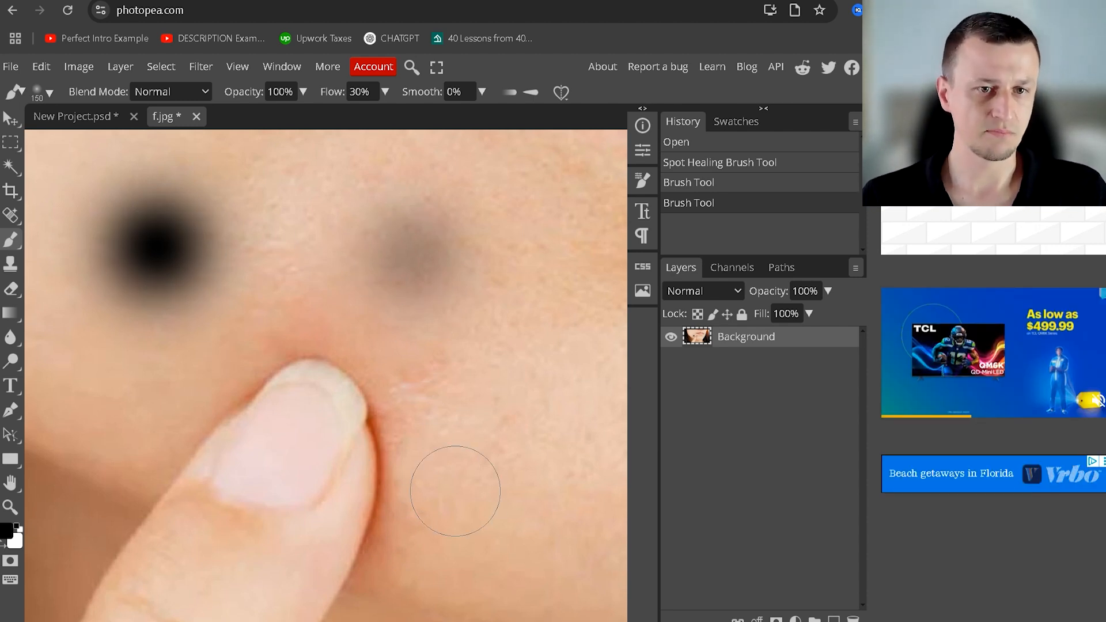
Step: Undo both soft black dots and sample the light skin tone above the fingertip as the brush color
key(ctrl+z)
key(ctrl+z)
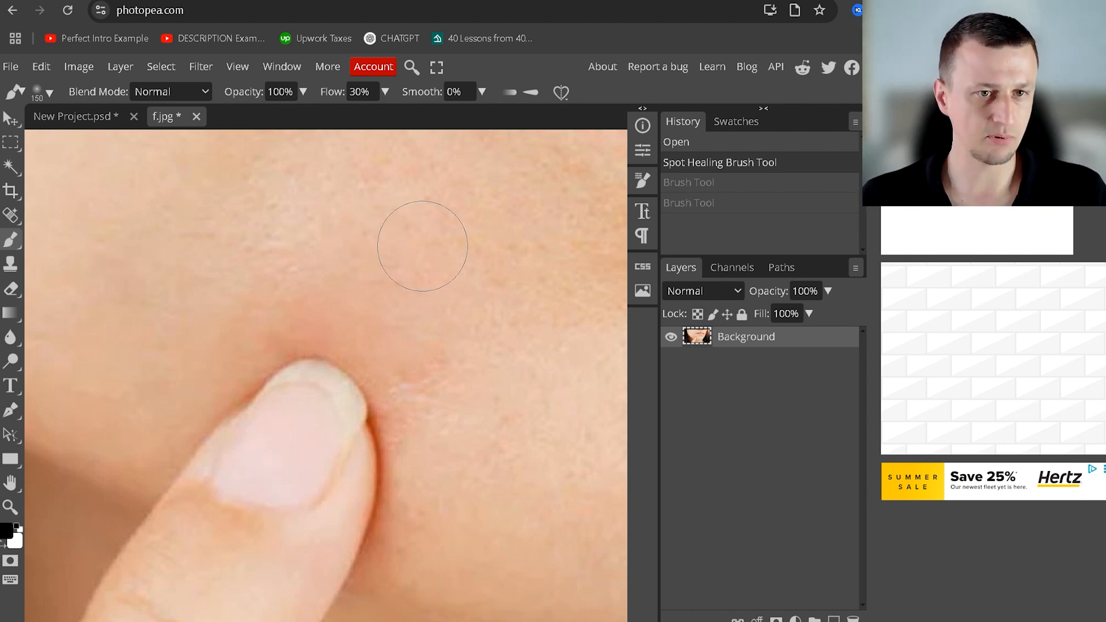
alt+click(298, 201)
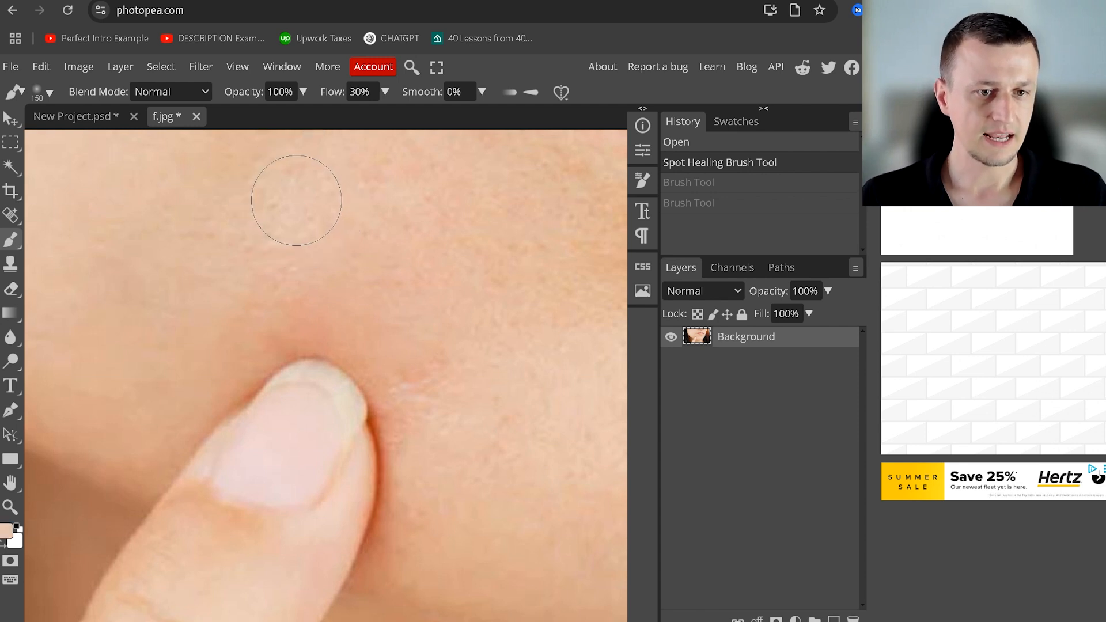
Step: Cover the reddish skin around the fingertip with several single dabs of the sampled tone, using the 150 px soft brush at 30% flow
click(214, 365)
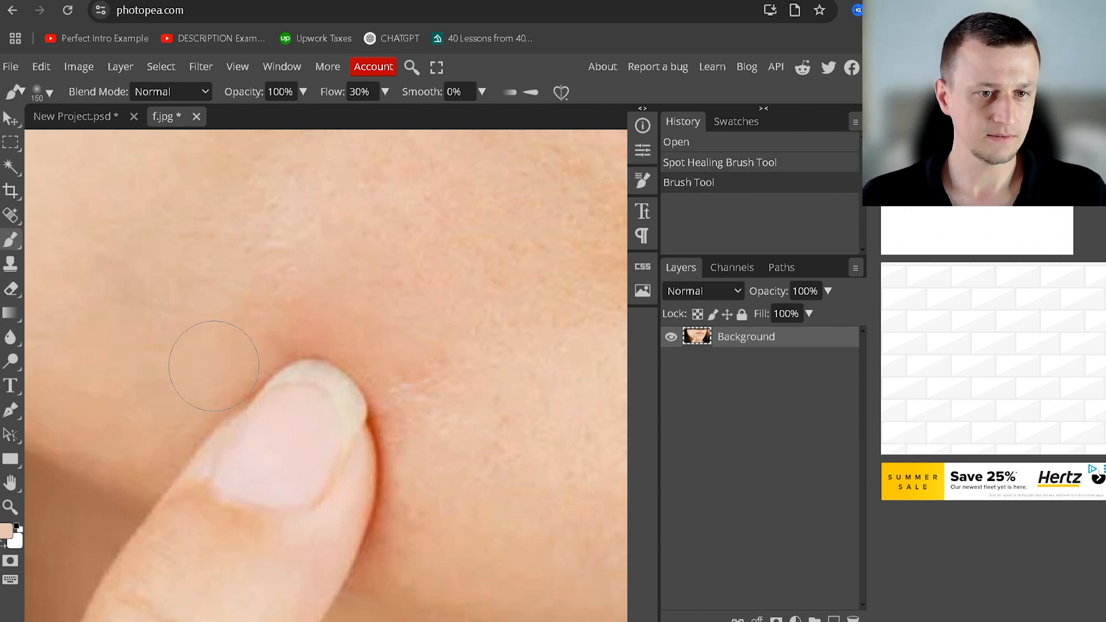
click(294, 304)
click(331, 317)
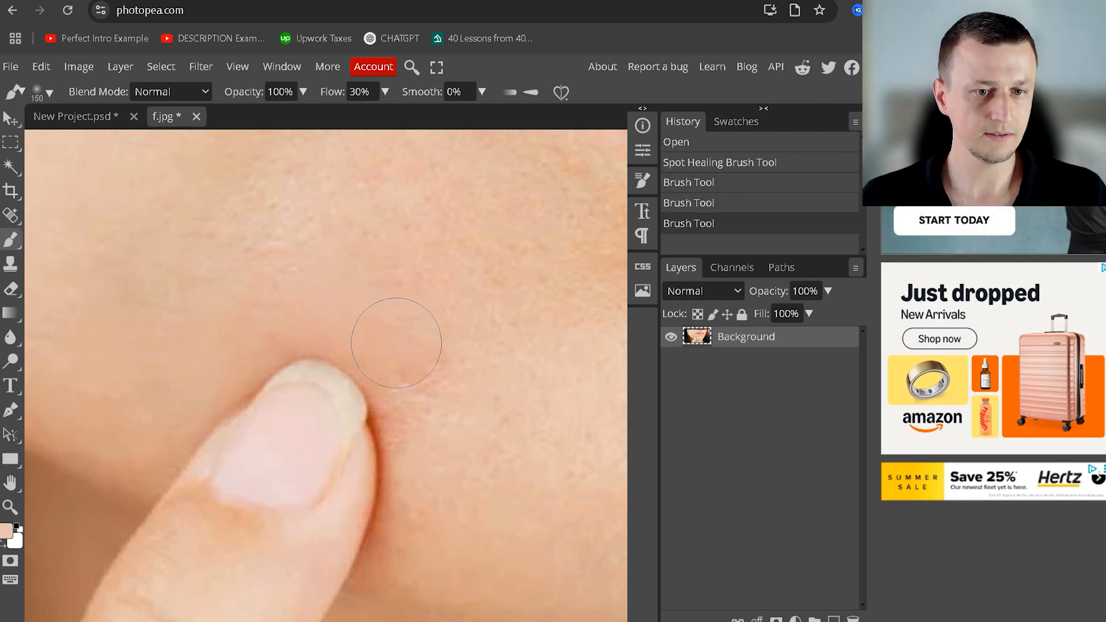
click(396, 343)
click(423, 383)
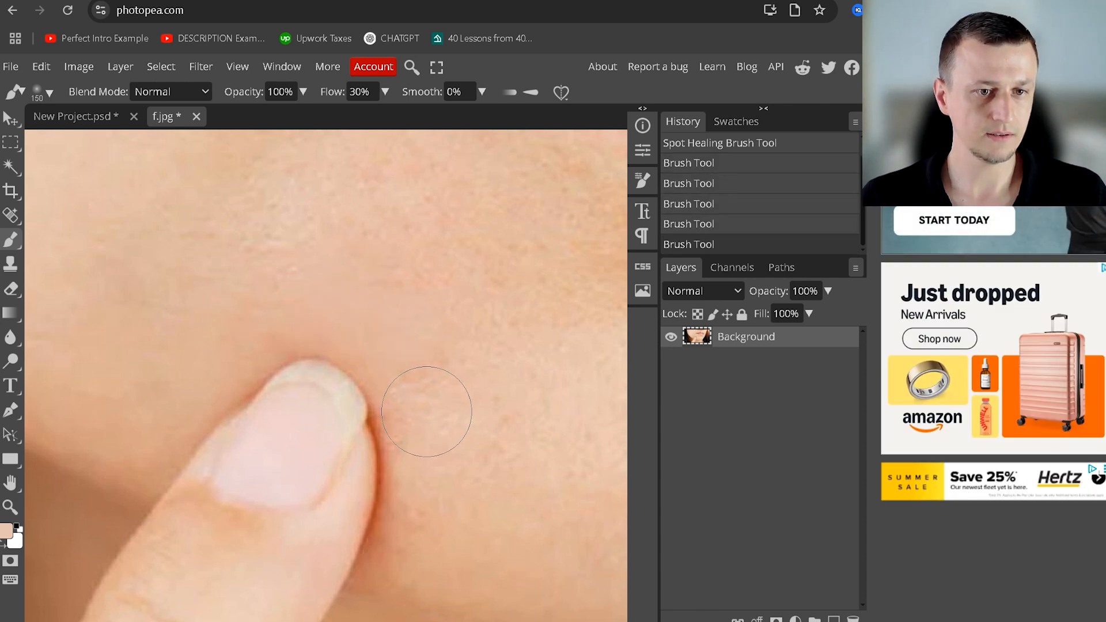
click(267, 314)
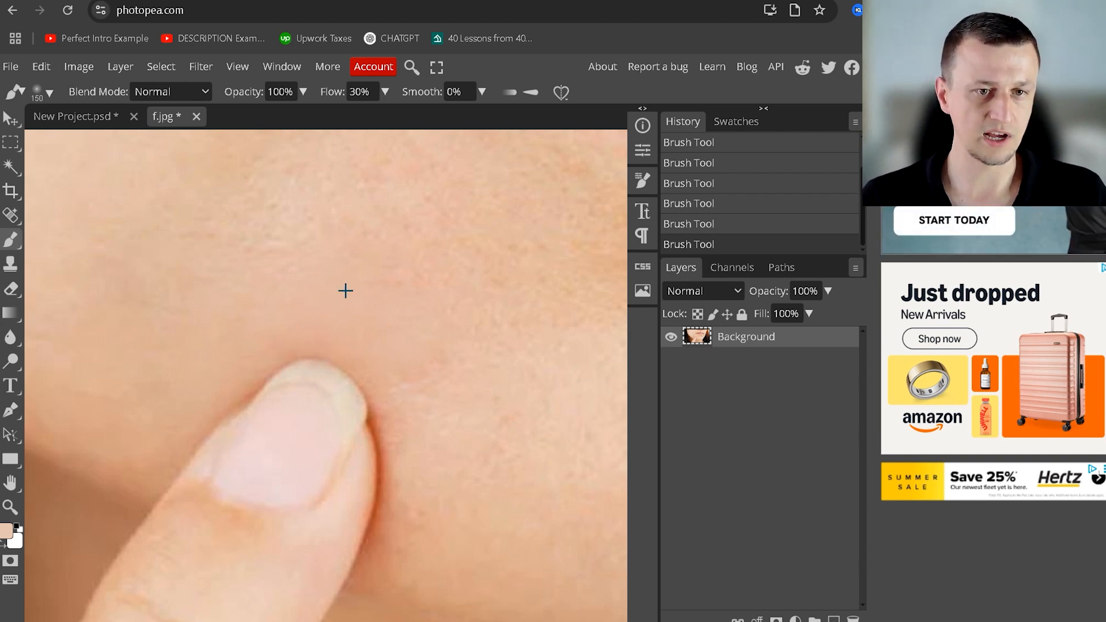
Step: Examine the retouched skin in the whole photo and reposition the view with the Hand tool
scroll(339, 291, down, 5)
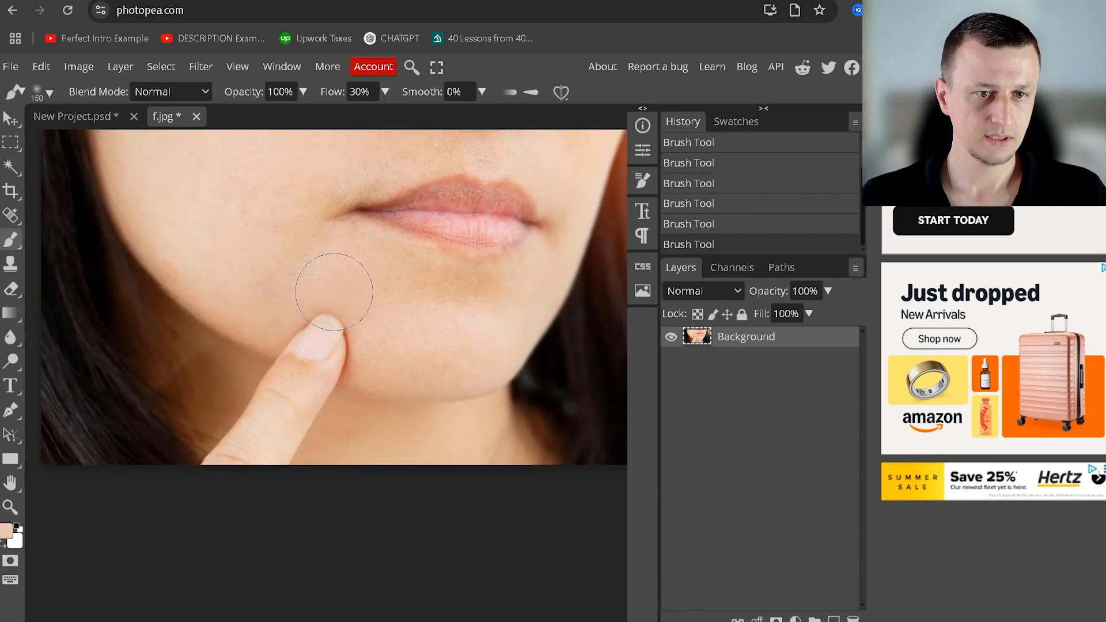
scroll(334, 292, down, 4)
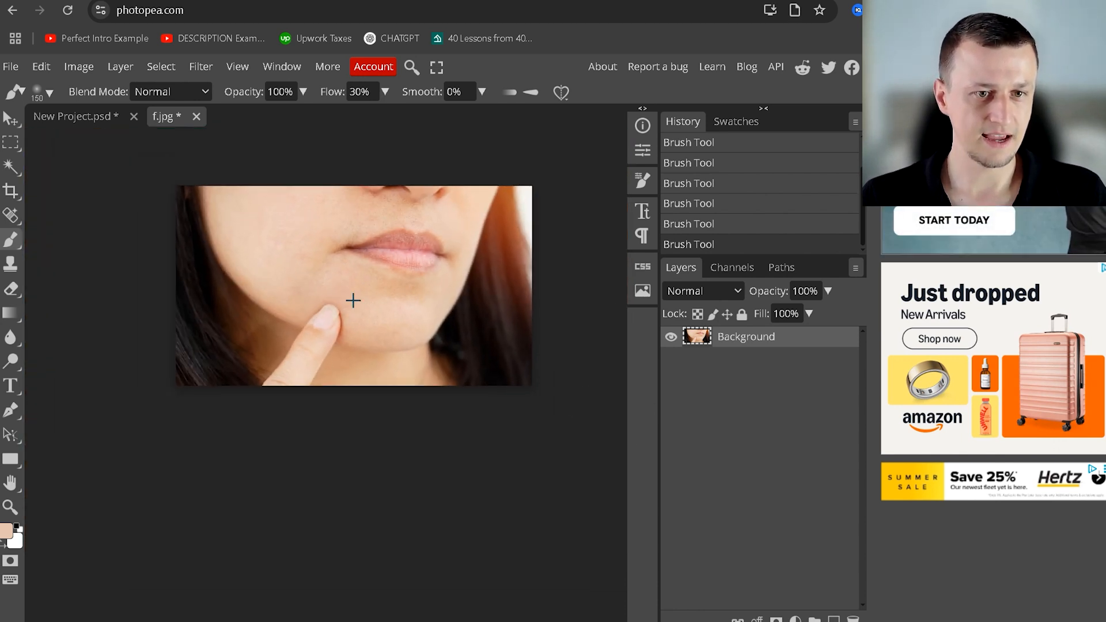
scroll(470, 309, up, 2)
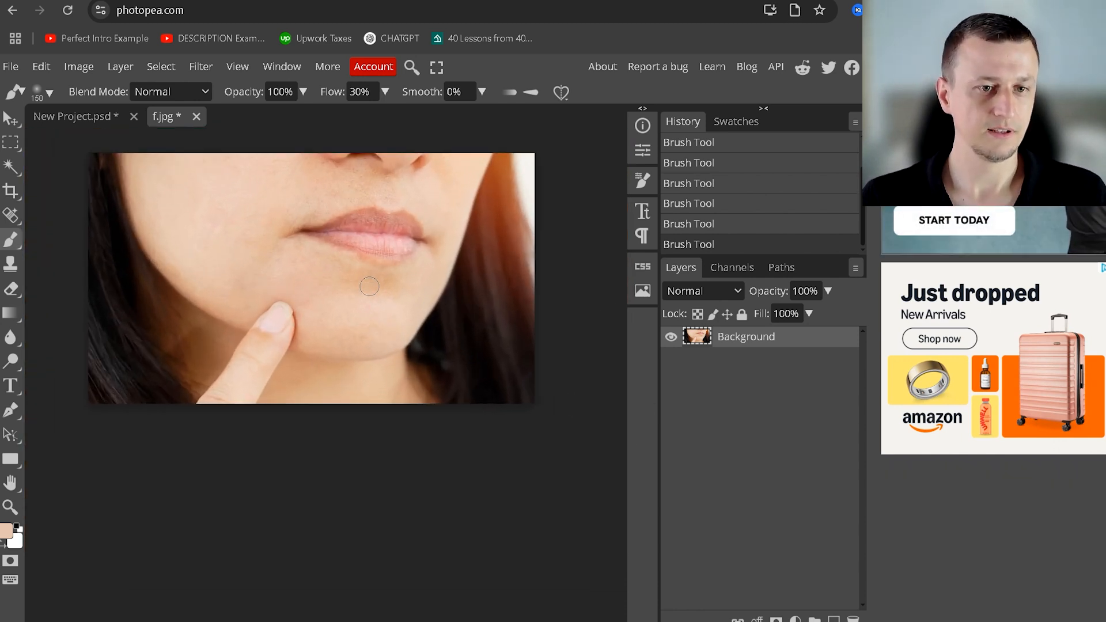
key(h)
drag(287, 292, 288, 365)
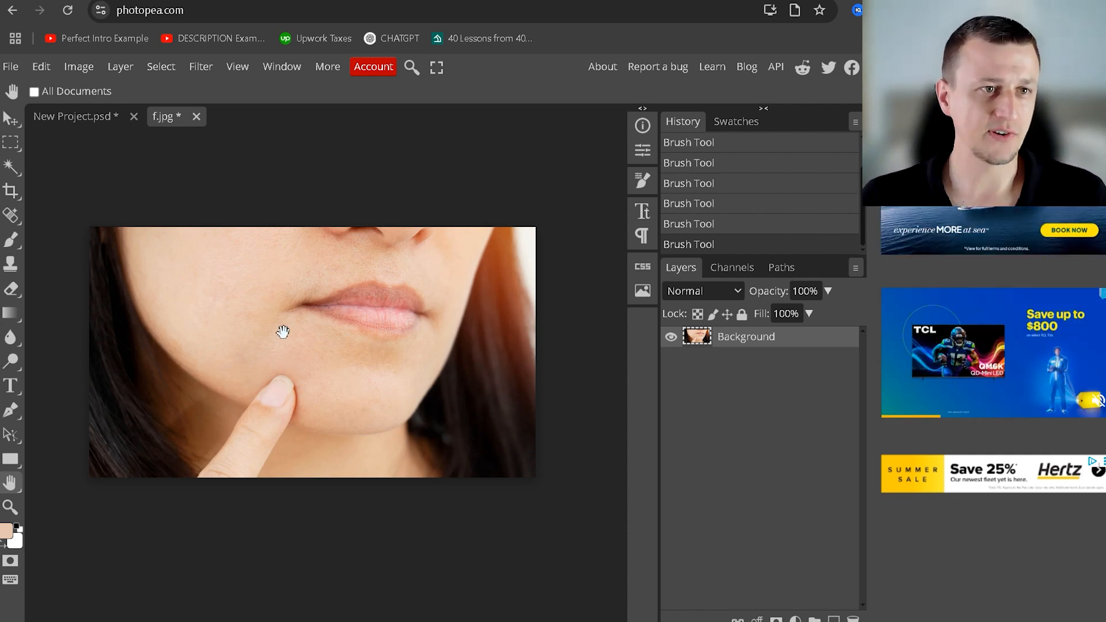
Step: Export the retouched photo as a JPG named "Pimple free"
click(15, 66)
mouse_move(54, 291)
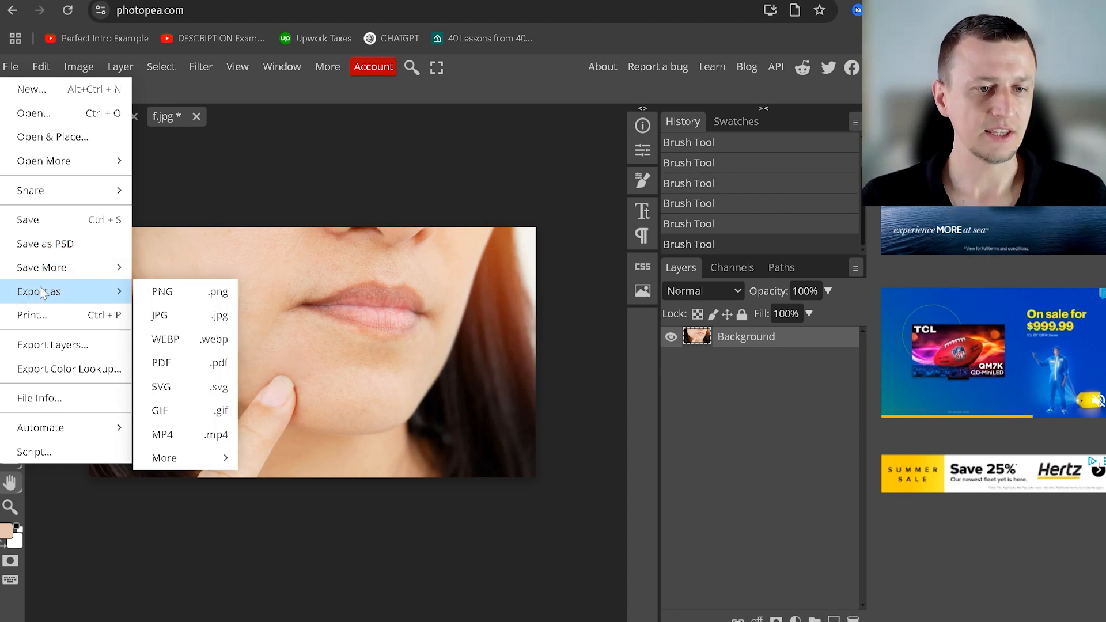
click(171, 316)
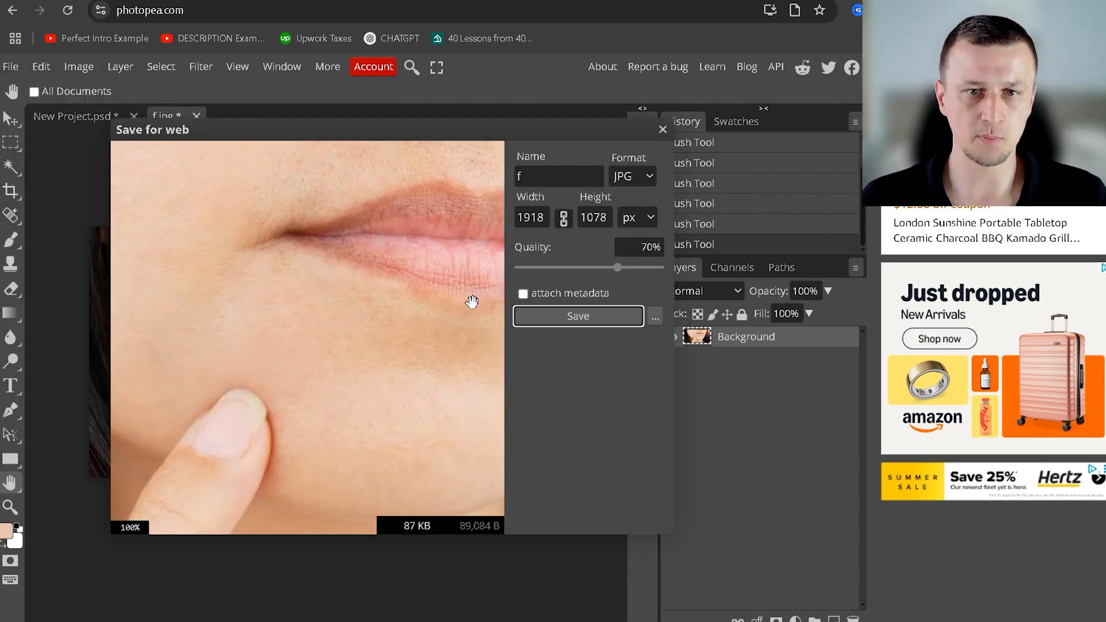
click(535, 182)
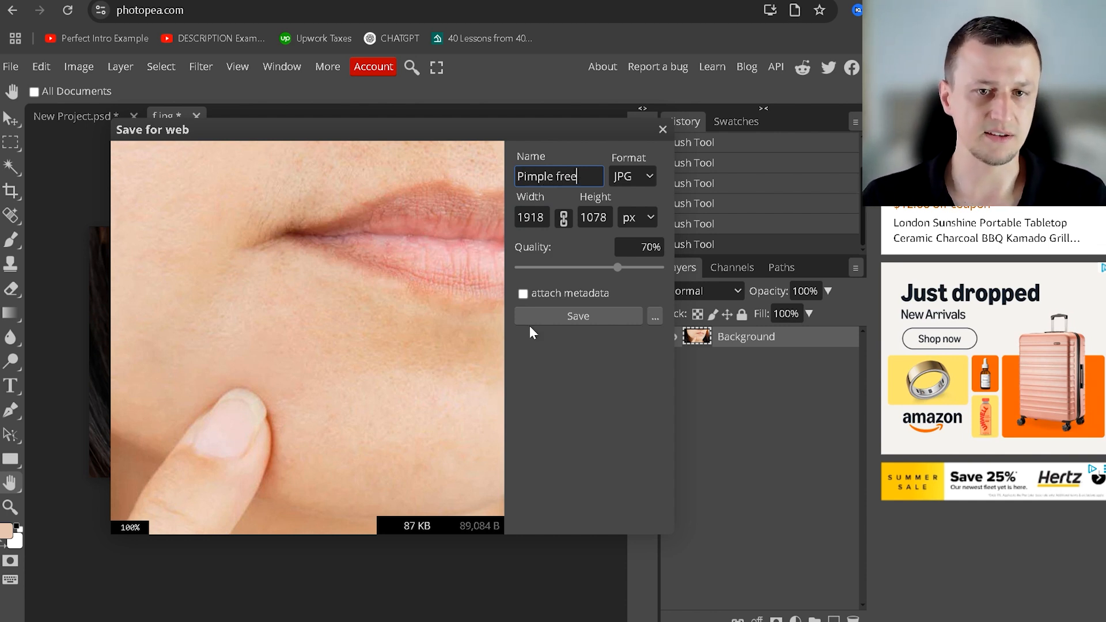
text(Pimple free)
click(566, 316)
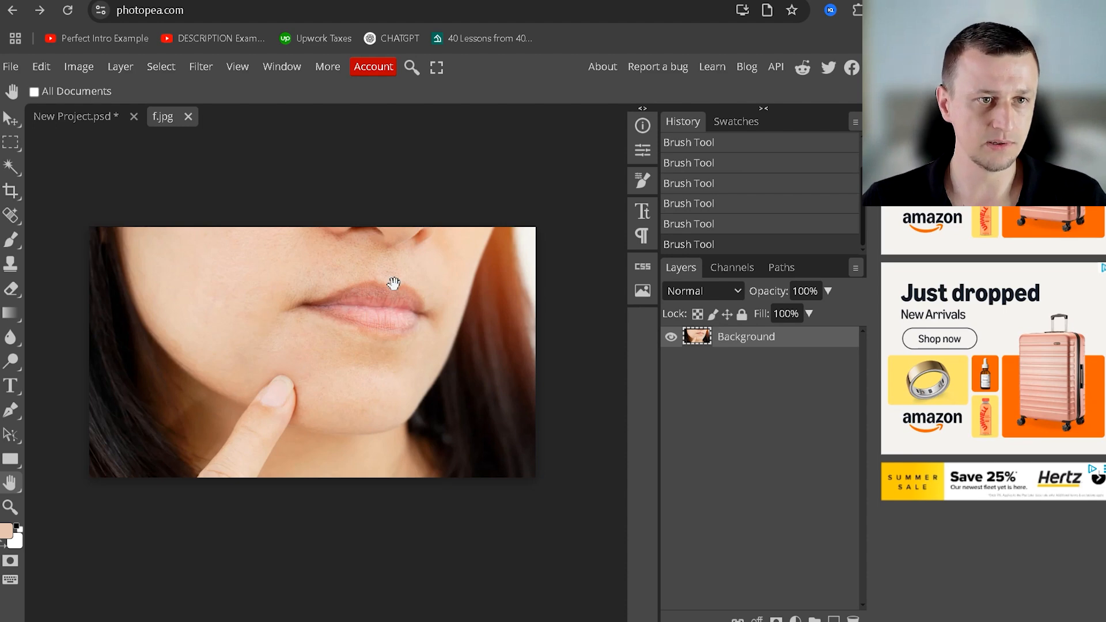
Step: Close f.jpg and open the Text image from File Explorer's For Video folder as a new document in Photopea
click(188, 118)
key(alt+Tab)
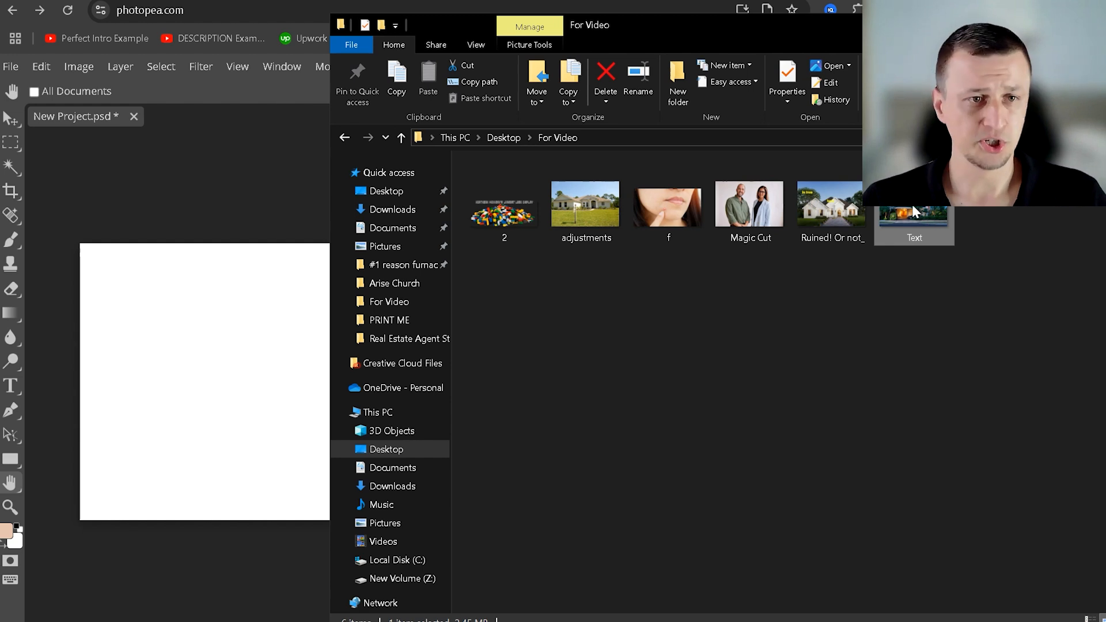
drag(923, 209, 226, 121)
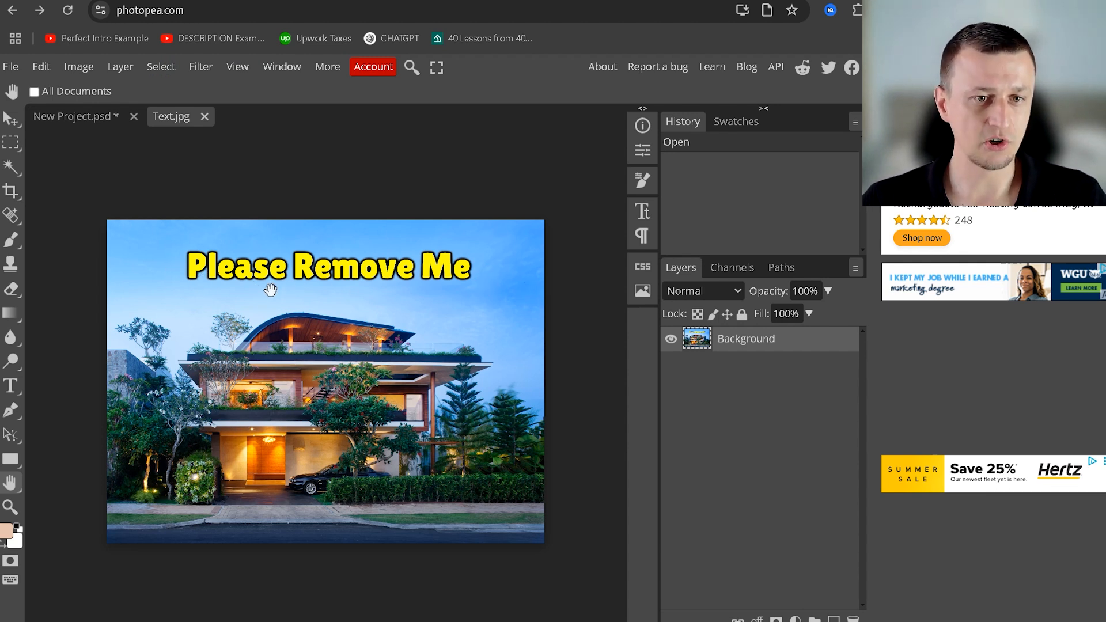
scroll(233, 268, up, 3)
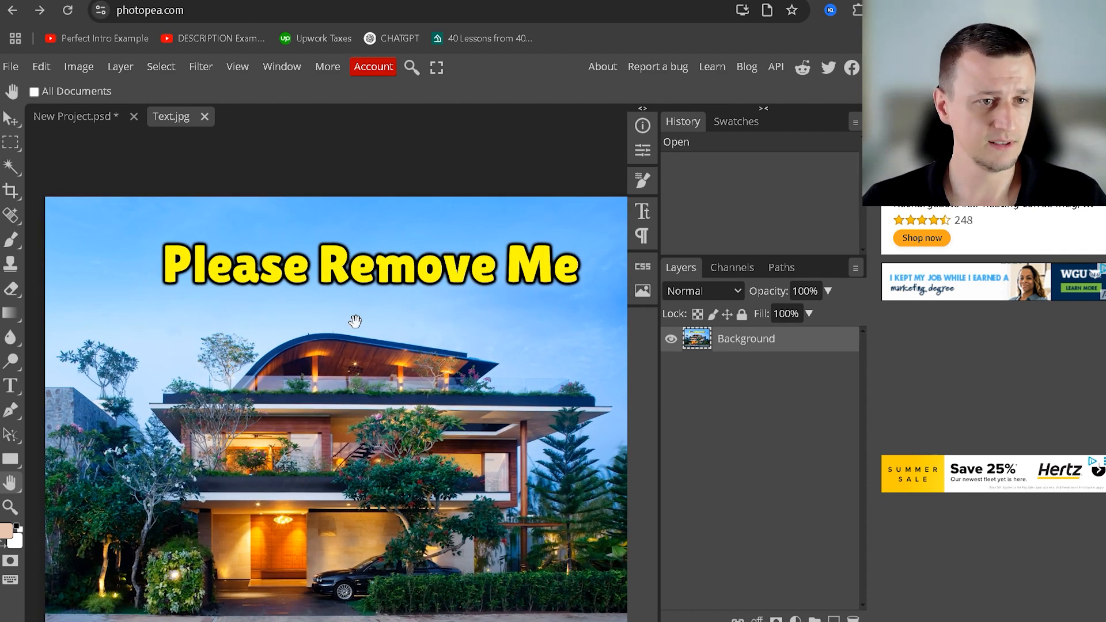
drag(364, 326, 342, 327)
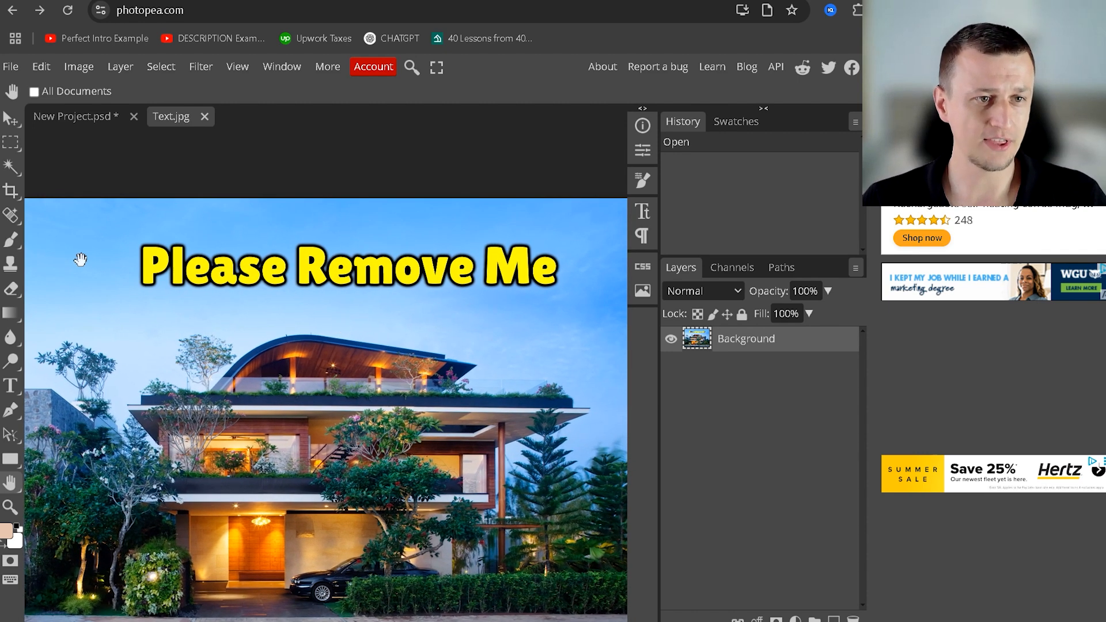
Step: Try to remove the yellow "Please Remove Me" text using the Spot Healing Brush at 400 px, and undo the stroke
click(13, 217)
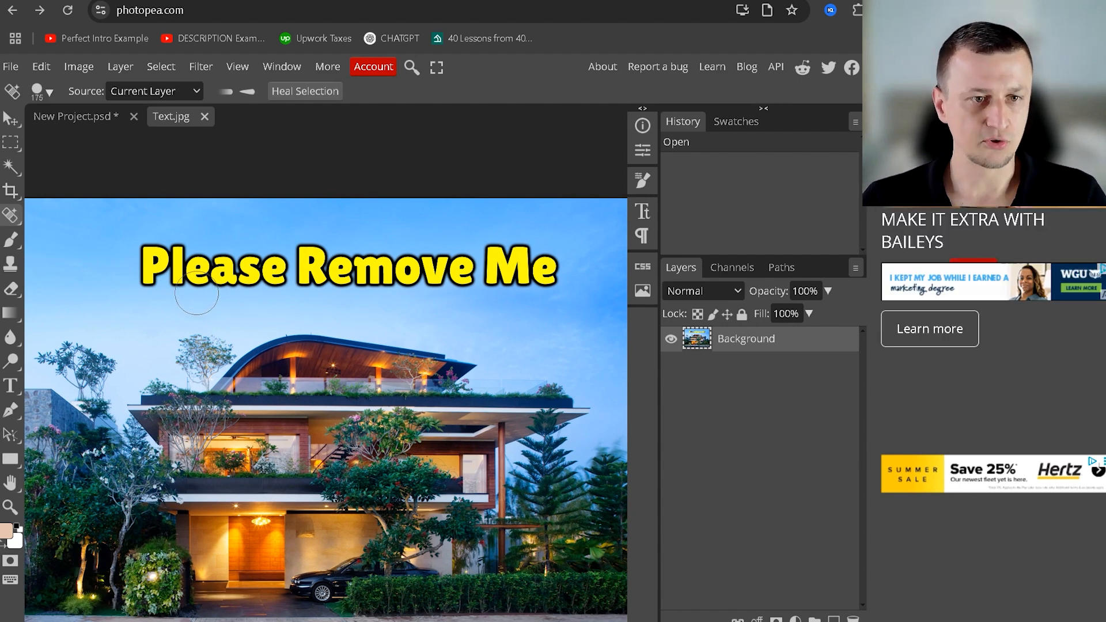
key(bracketright)
key(bracketright)
key(bracketright)
key(bracketright)
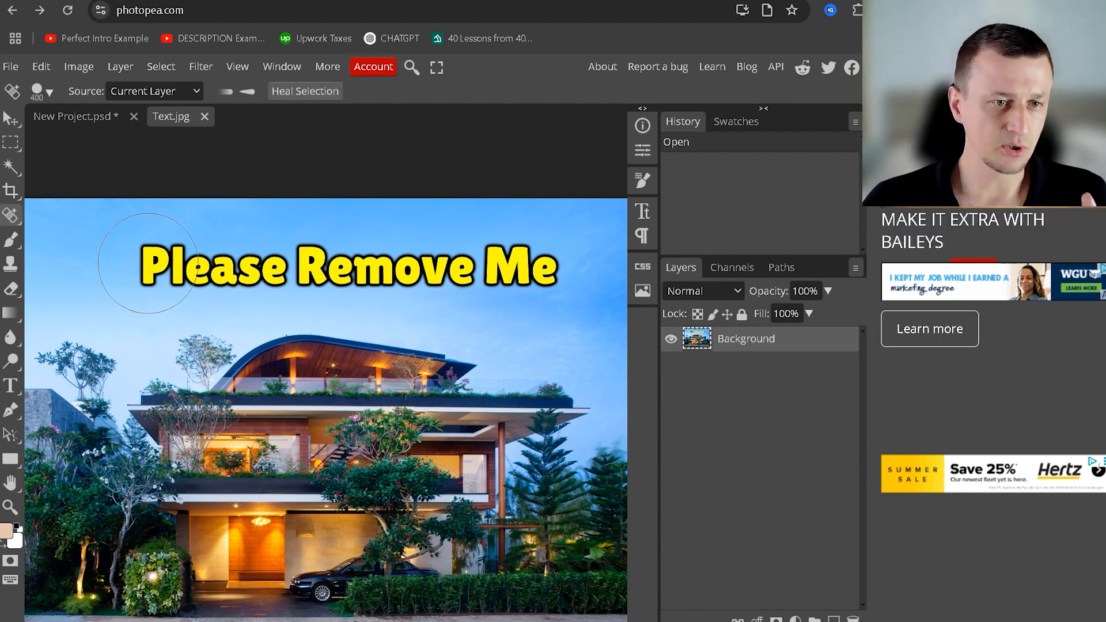
drag(131, 266, 539, 267)
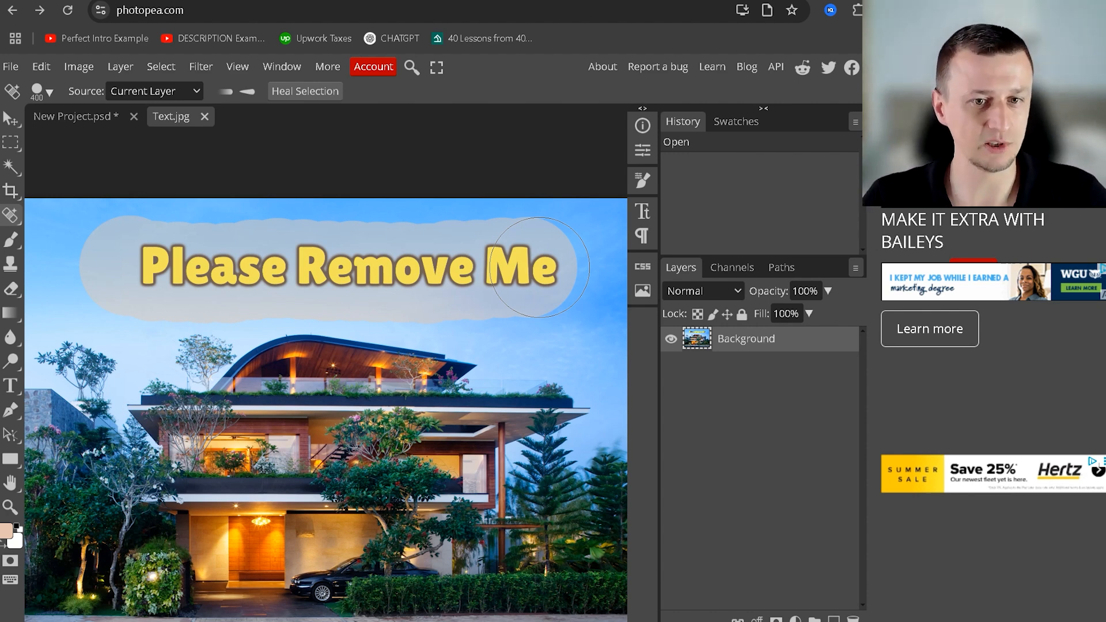
drag(539, 267, 538, 267)
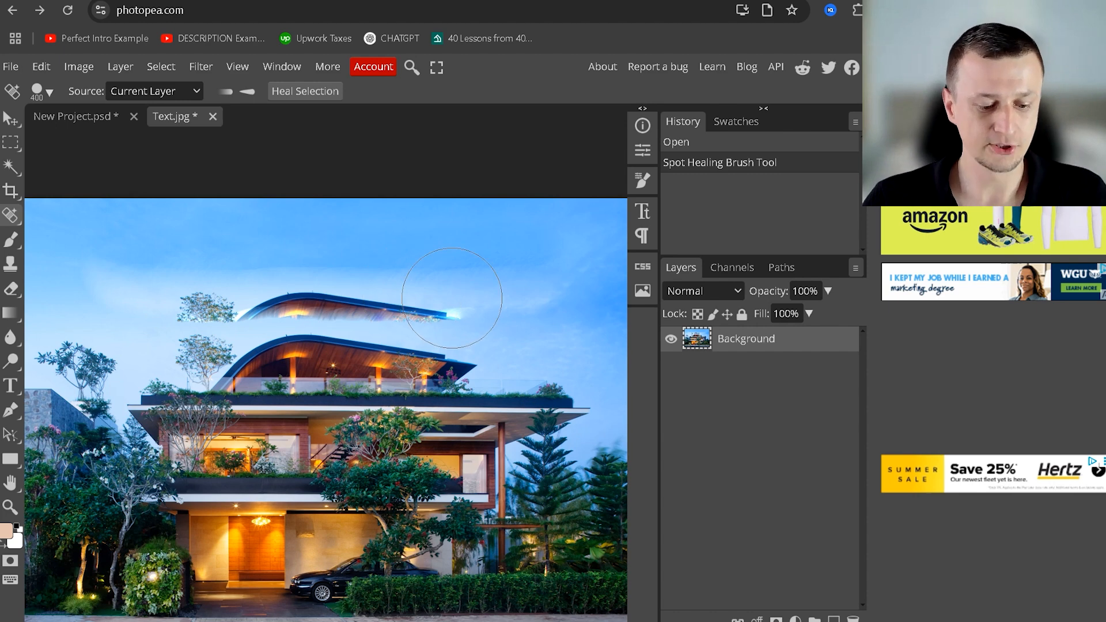
key(ctrl+z)
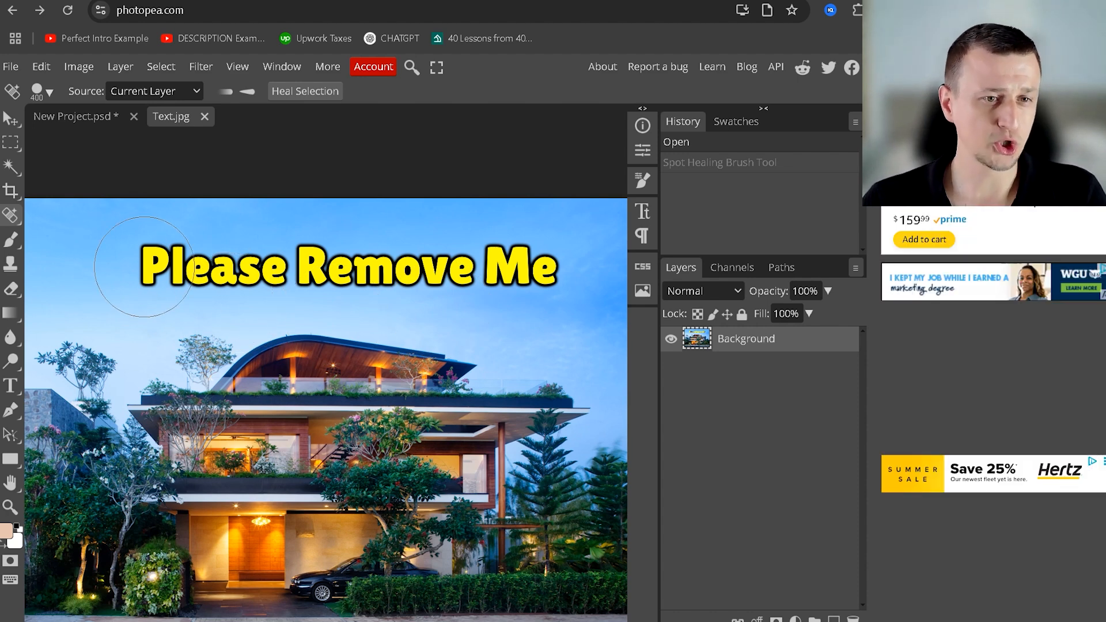
Step: Remove the "Please Remove Me" text and the leftover smudge in the sky with the Spot Healing Brush at 250 px
key(bracketleft)
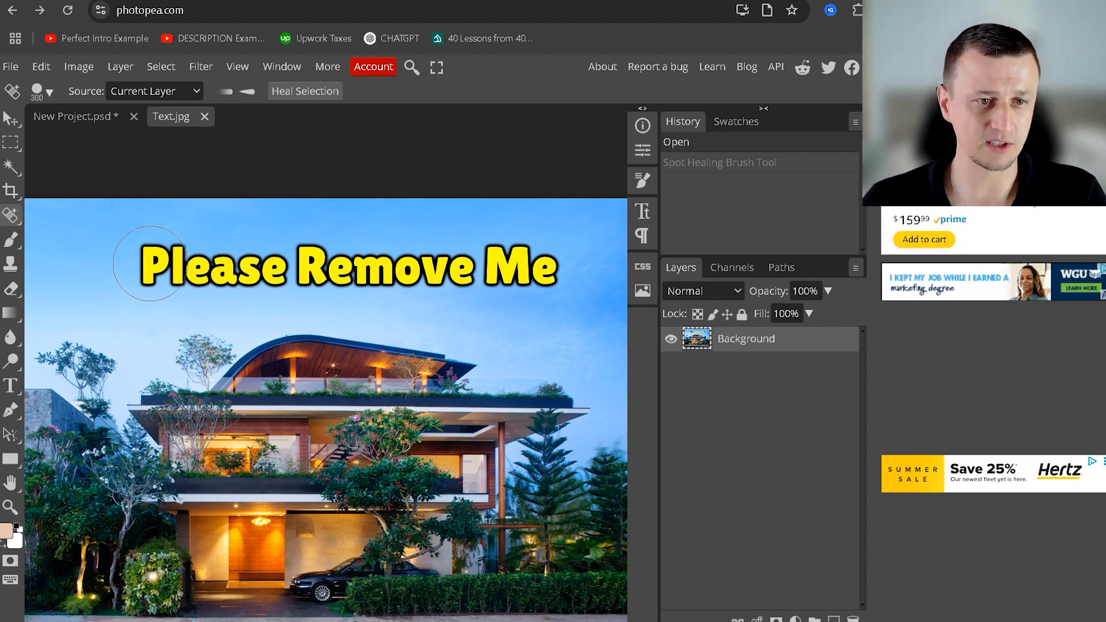
key(bracketleft)
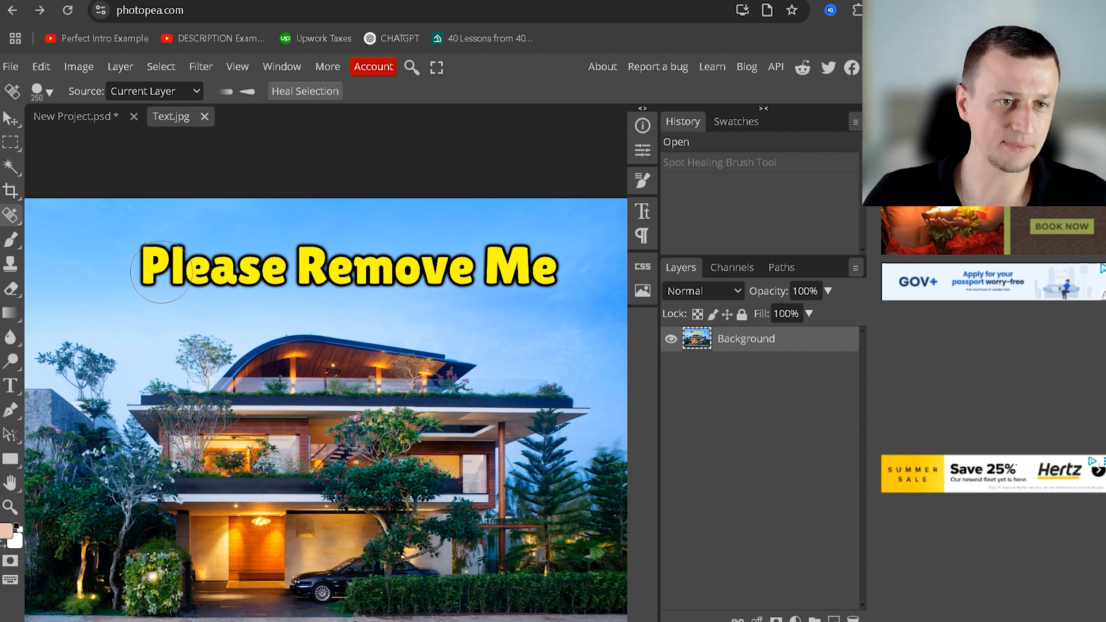
drag(155, 266, 541, 268)
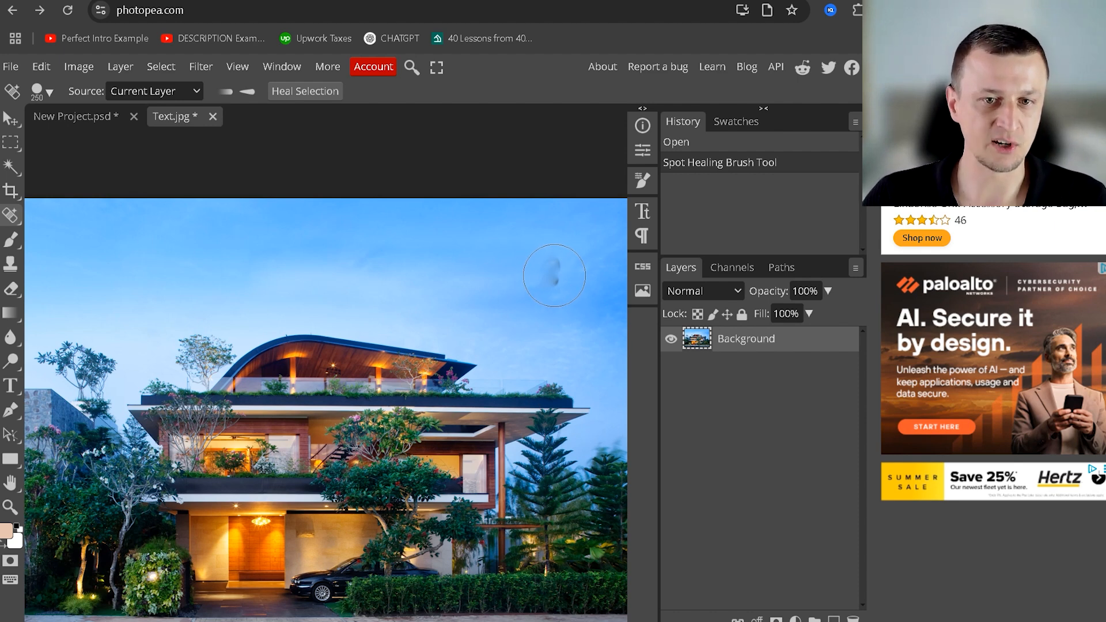
click(551, 273)
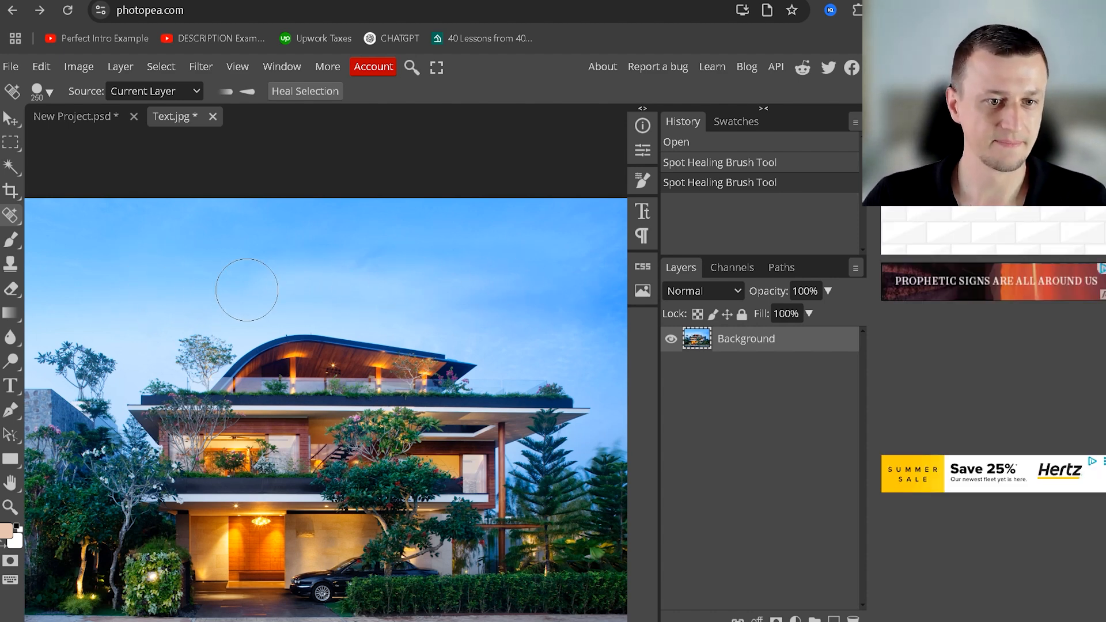
key(h)
key(ctrl+0)
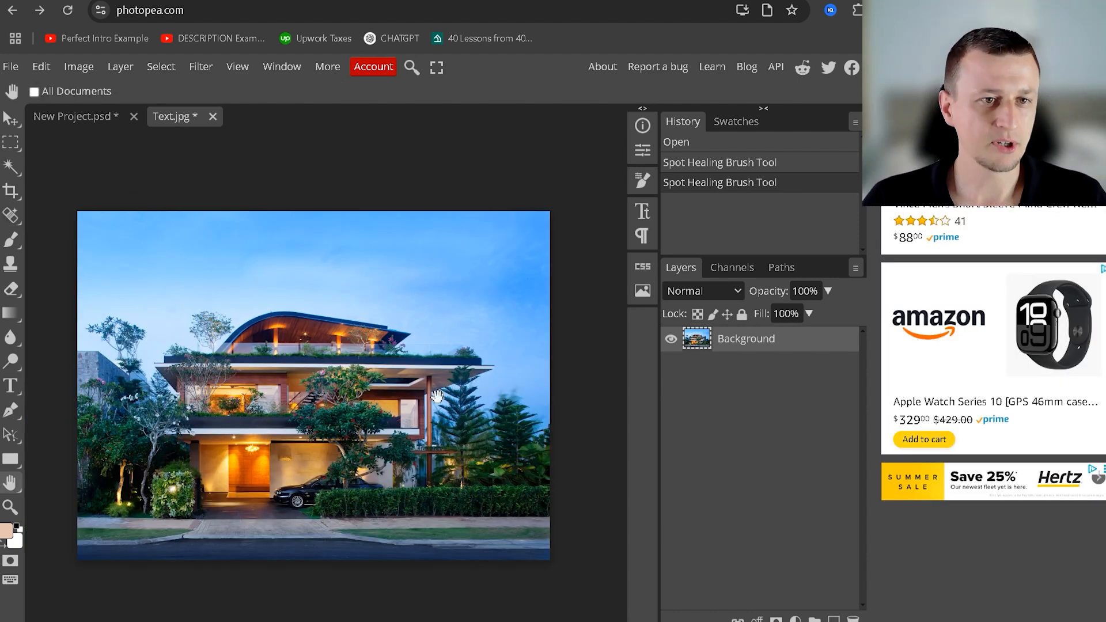
Step: Close Text.jpg without saving and open the "Ruined! Or not_" image from File Explorer's For Video folder as a new document in Photopea
click(212, 117)
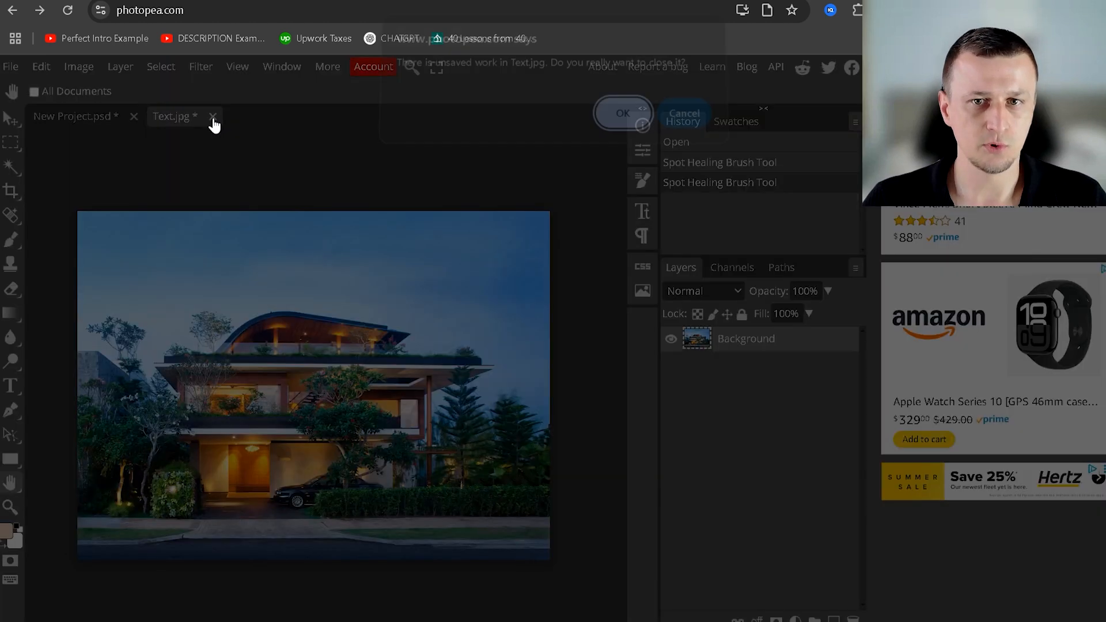
click(622, 127)
key(alt+Tab)
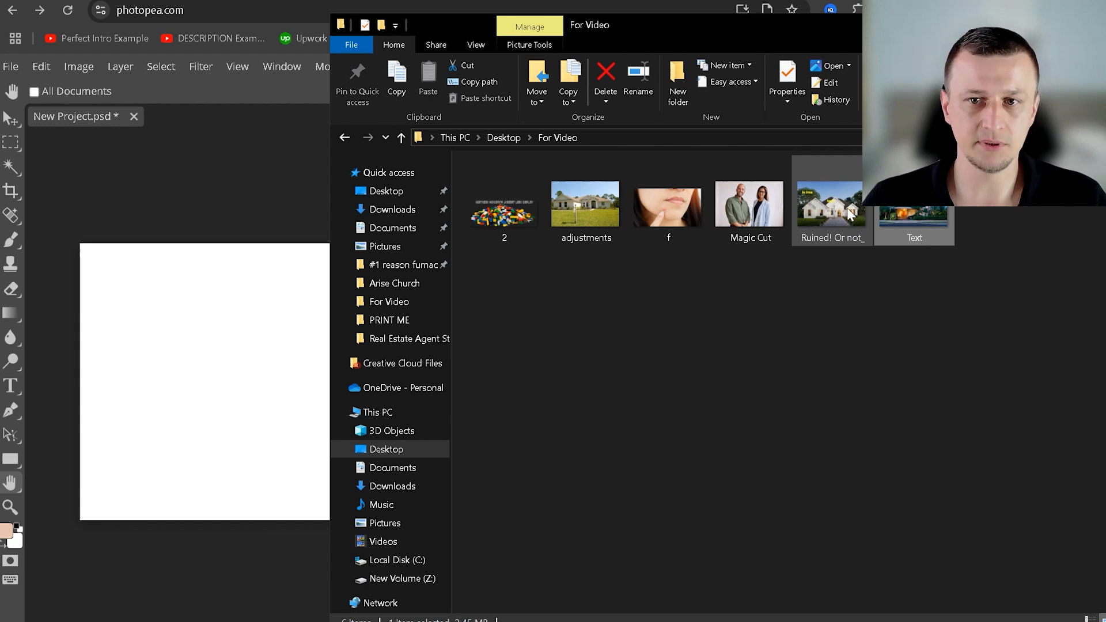
drag(849, 214, 192, 118)
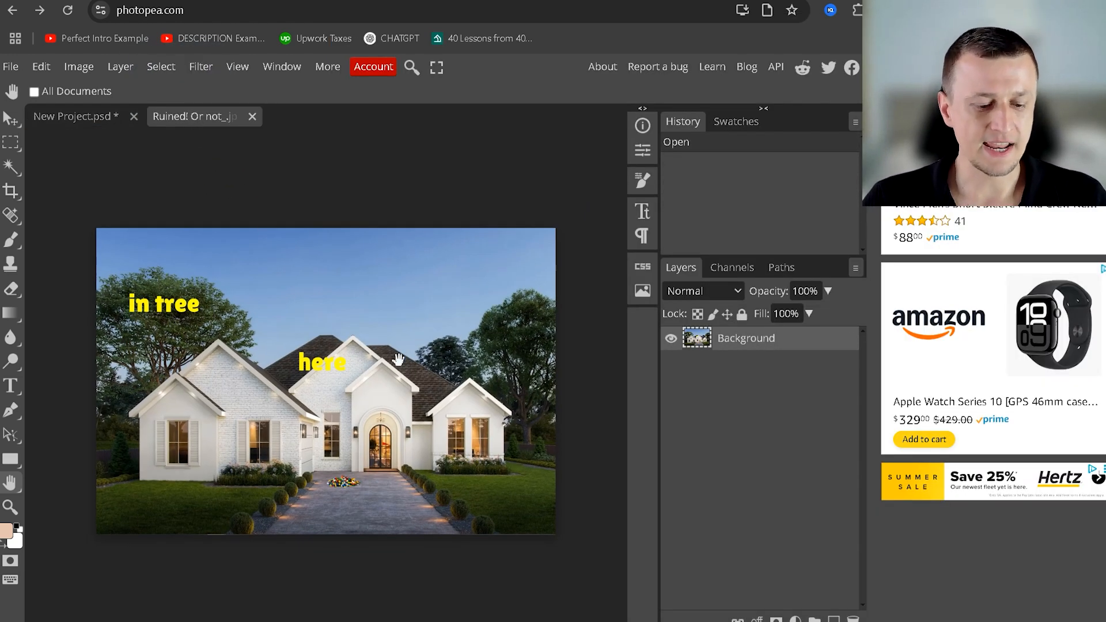
Step: Examine the yellow lettering over the house and the tree, focusing on the "in tree" text up close
scroll(284, 430, up, 2)
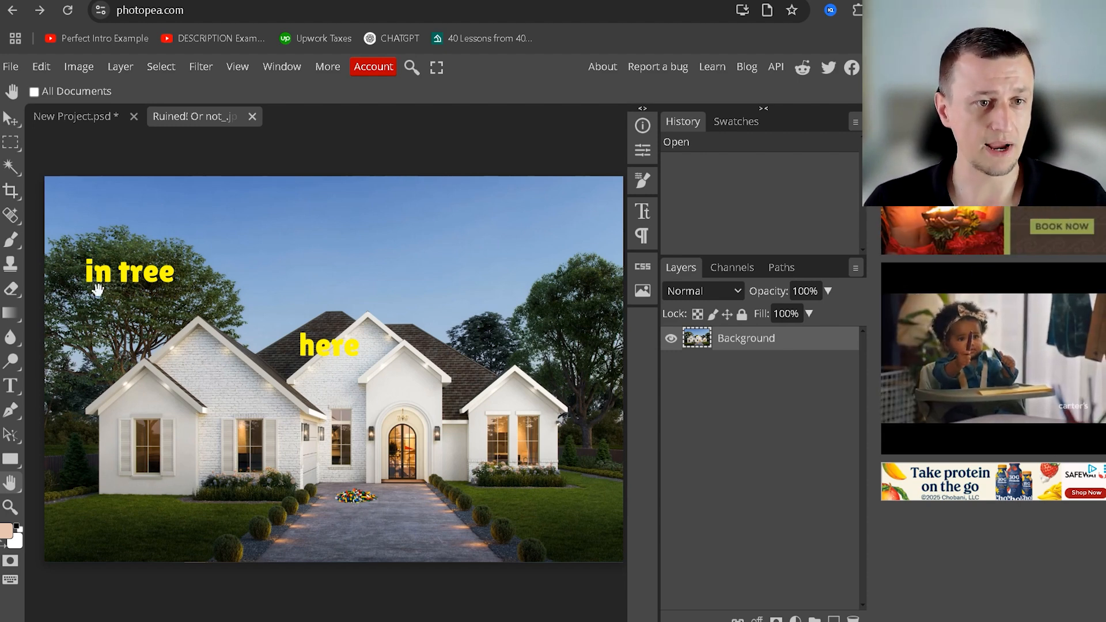
scroll(128, 291, up, 8)
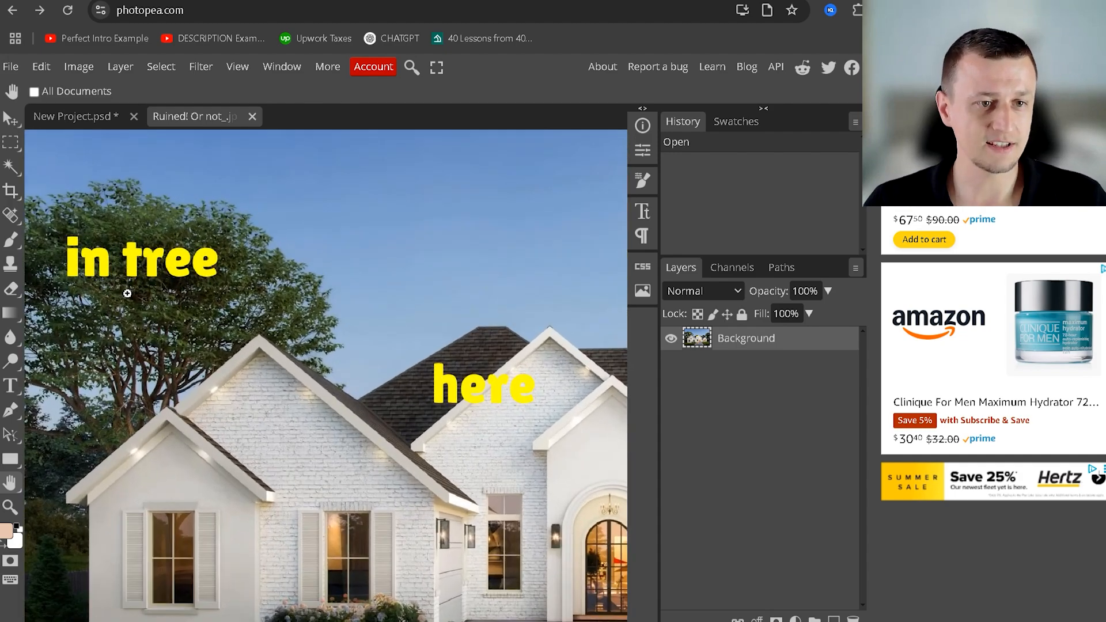
scroll(142, 305, down, 8)
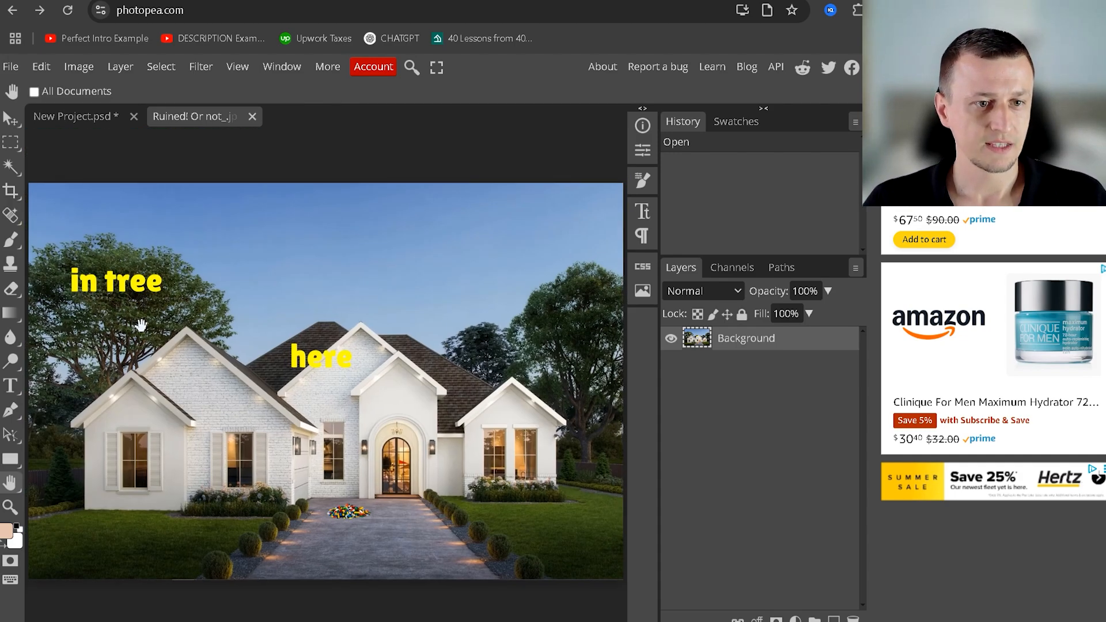
scroll(138, 323, up, 3)
scroll(149, 355, down, 1)
scroll(142, 360, down, 1)
scroll(140, 353, up, 6)
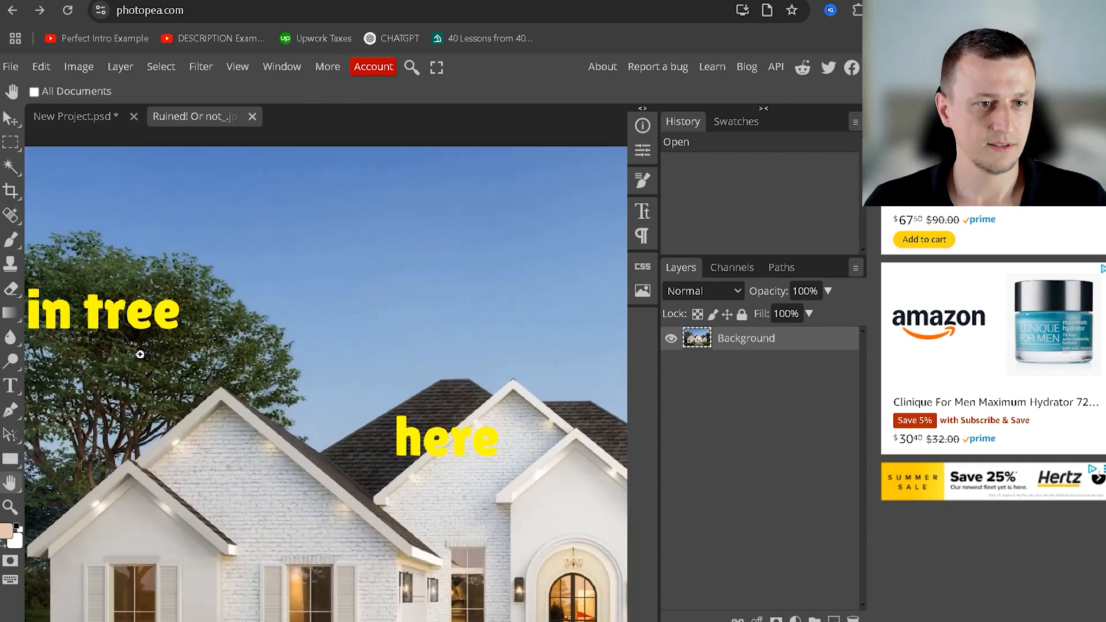
drag(212, 366, 325, 439)
scroll(427, 410, up, 2)
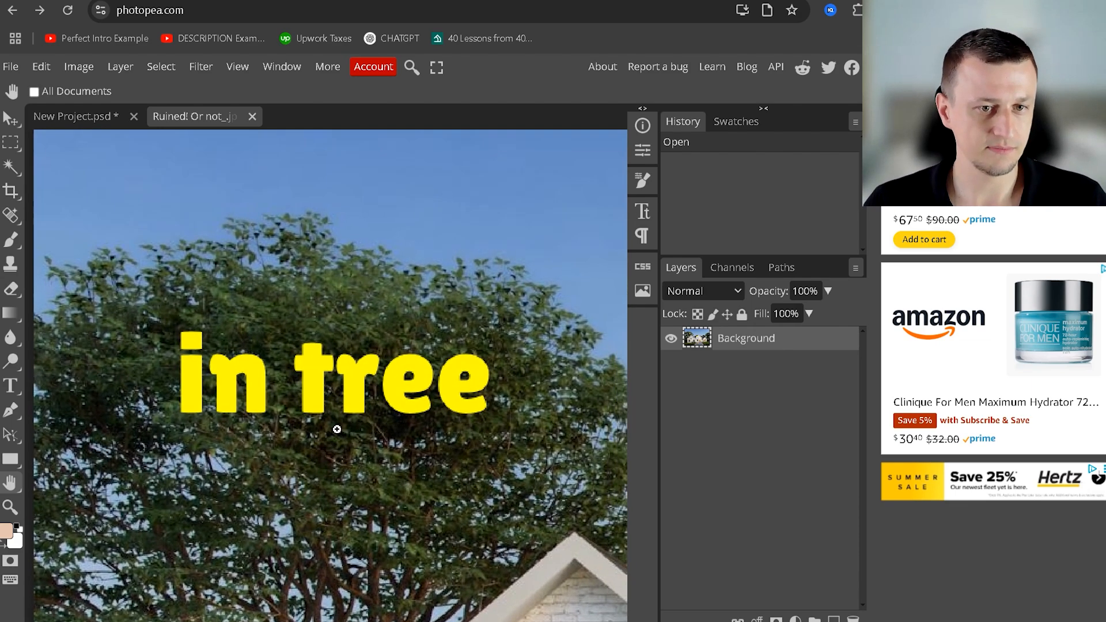
scroll(337, 429, up, 5)
scroll(336, 428, down, 4)
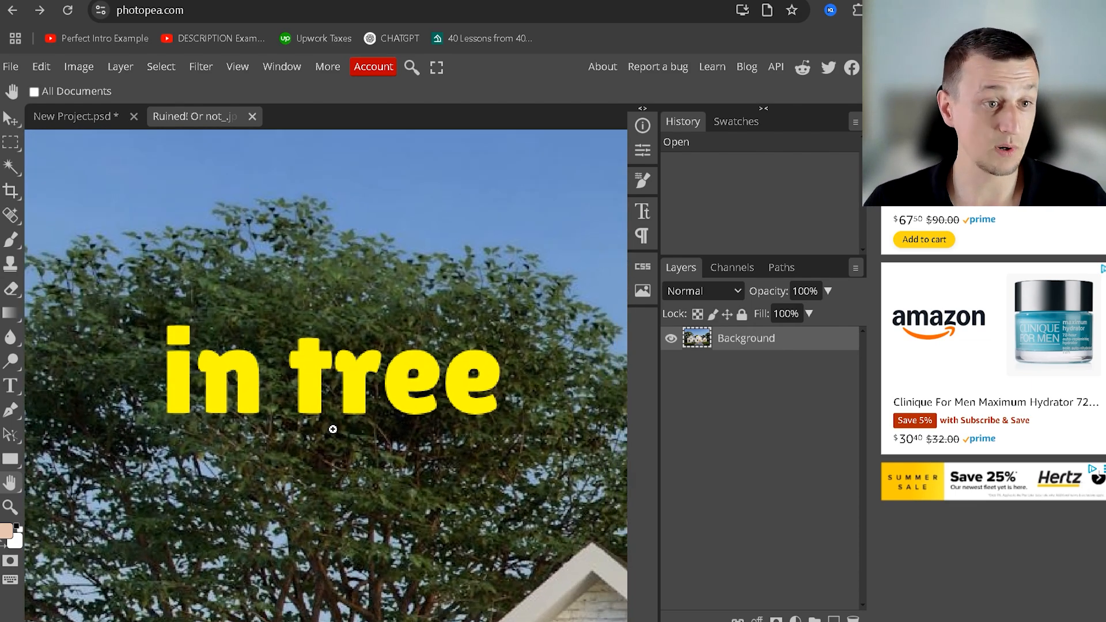
Step: Remove the yellow "in tree" text from the foliage with the Spot Healing Brush at 80 px, covering all the letters in one stroke
right_click(11, 216)
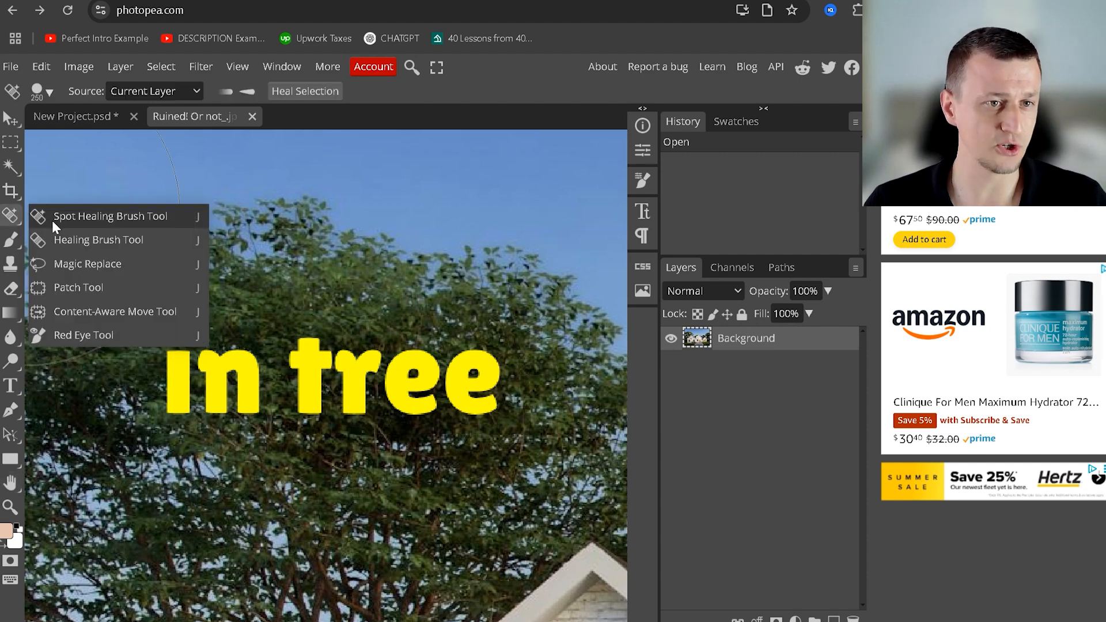
click(103, 216)
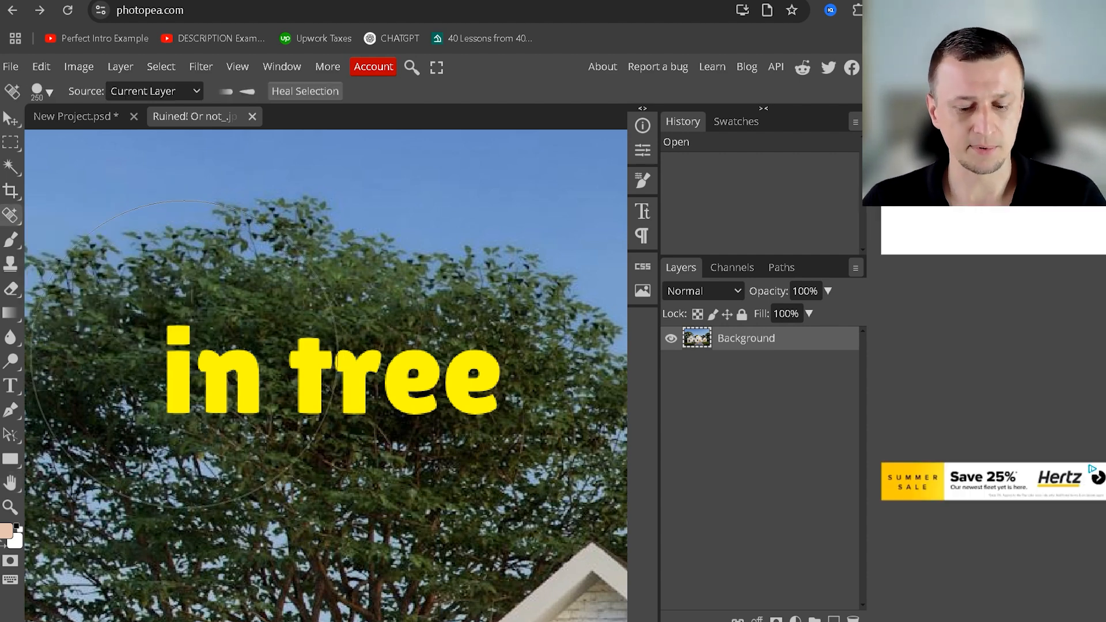
key(bracketleft)
key(bracketleft)
key(bracketleft)
key(bracketleft)
key(bracketleft)
key(bracketleft)
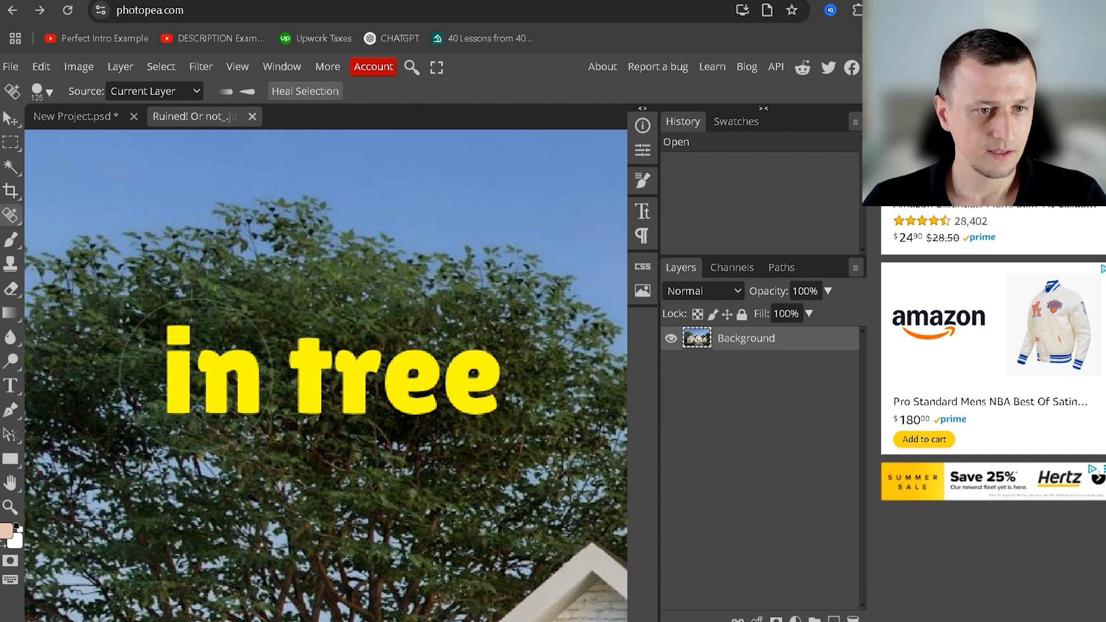
mouse_move(183, 362)
mouse_down()
mouse_move(187, 363)
mouse_move(159, 355)
mouse_move(170, 392)
mouse_move(160, 398)
mouse_move(267, 426)
mouse_move(478, 419)
mouse_move(482, 406)
mouse_move(386, 370)
mouse_move(271, 351)
mouse_move(187, 358)
mouse_up()
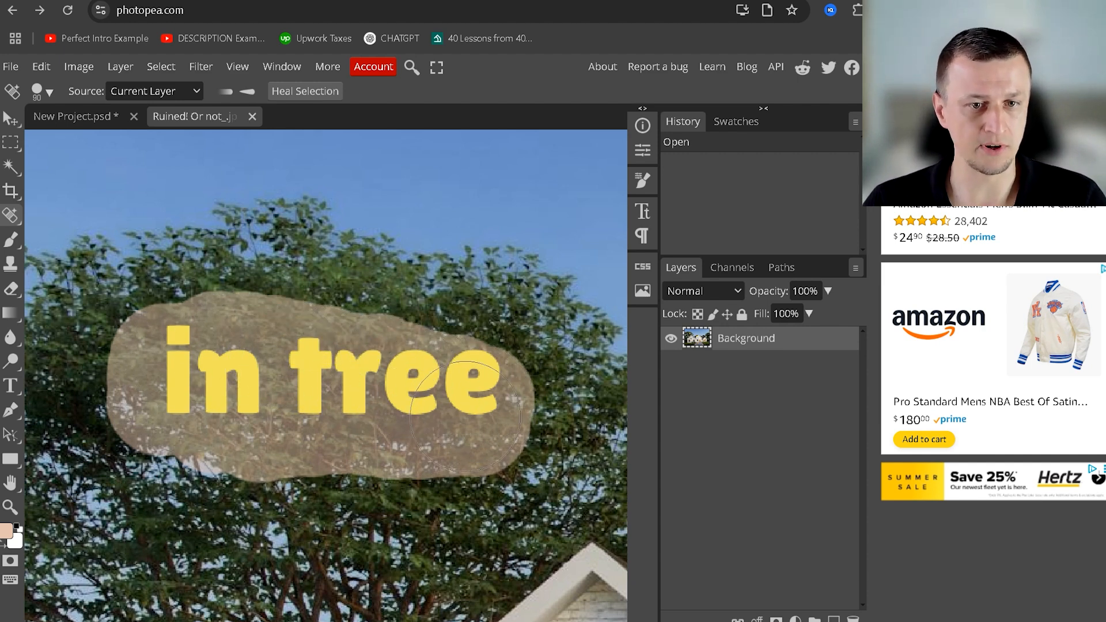
mouse_move(465, 416)
mouse_down()
mouse_move(439, 376)
mouse_move(347, 358)
mouse_up()
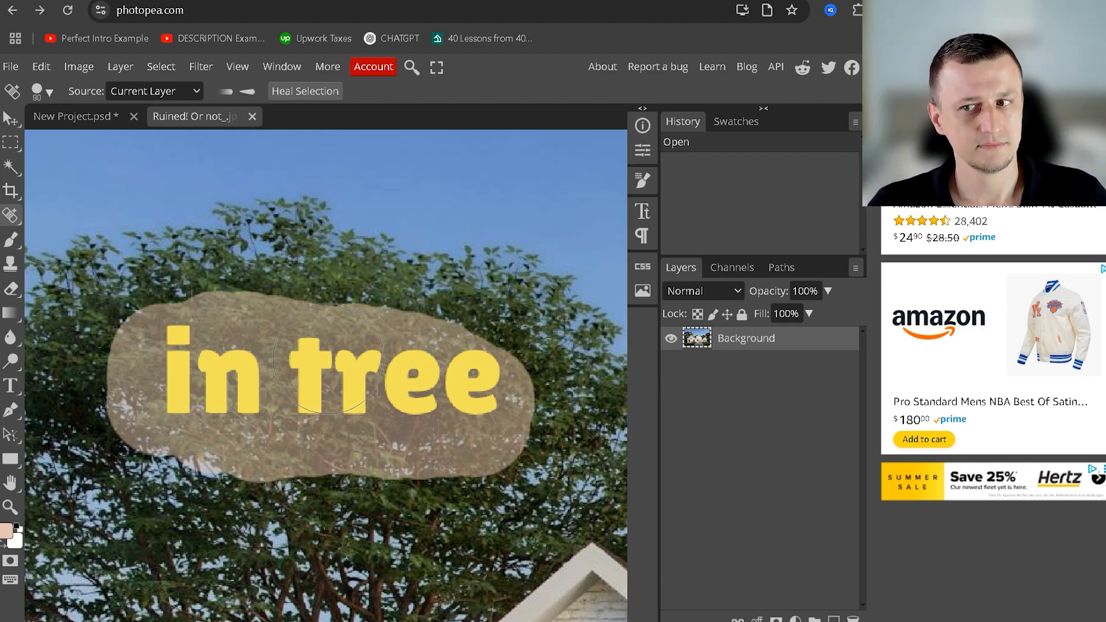
drag(329, 357, 328, 360)
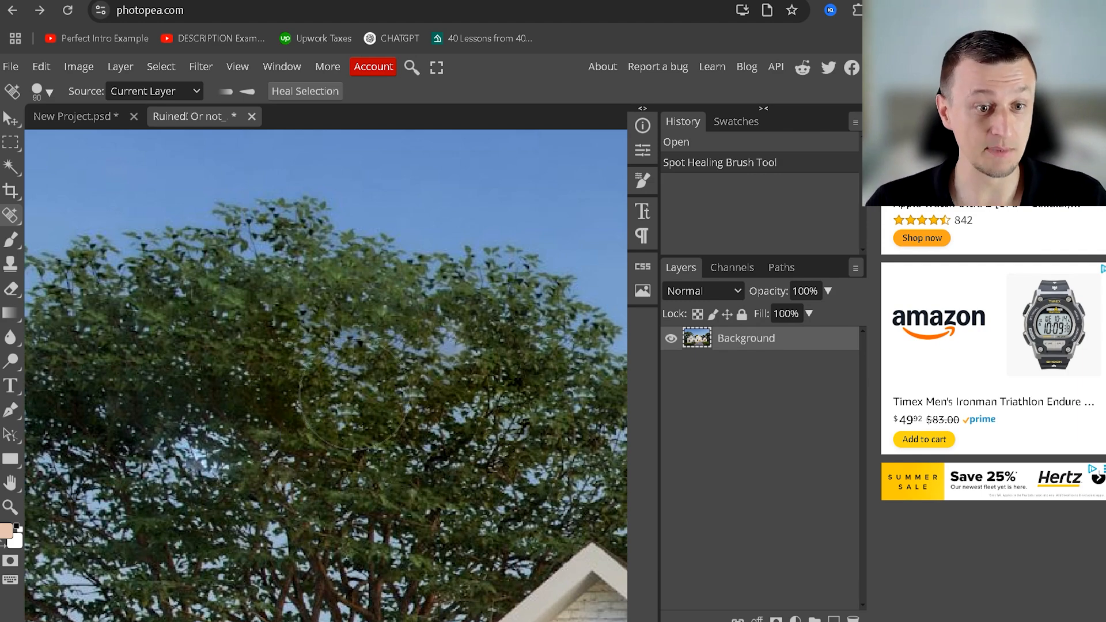
Step: Inspect the healed foliage against the whole house photo and up close
scroll(354, 394, down, 3)
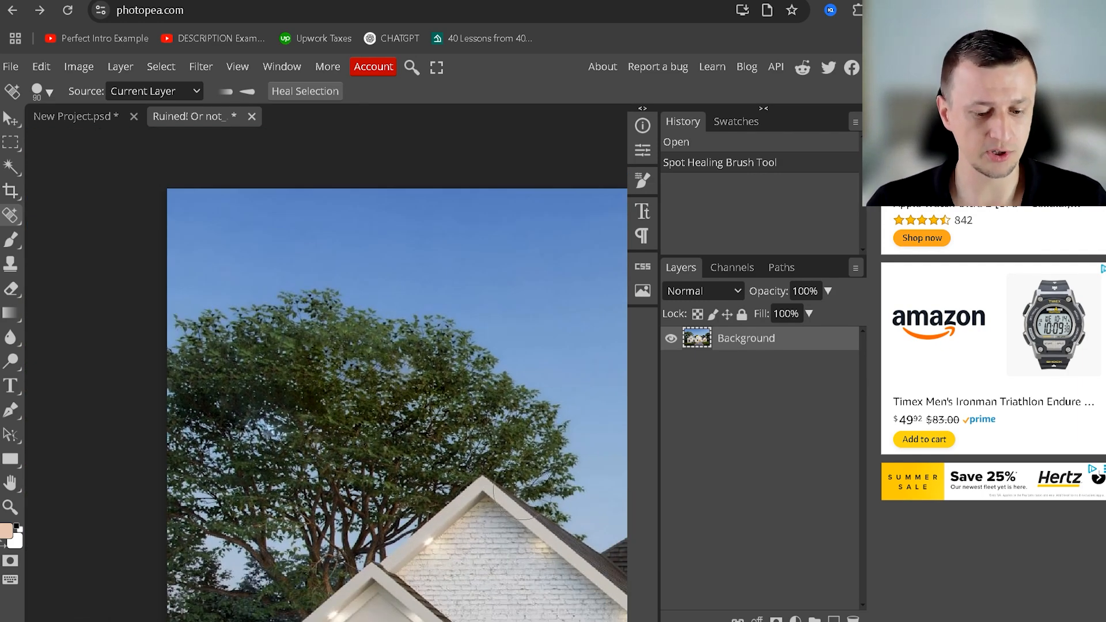
scroll(403, 297, down, 3)
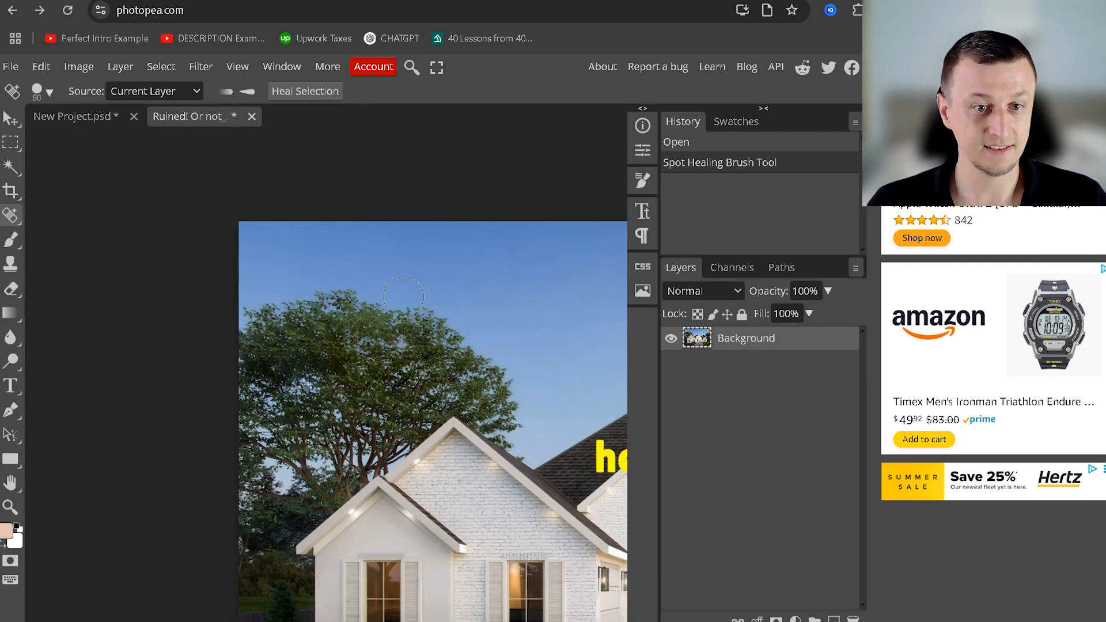
scroll(494, 396, down, 2)
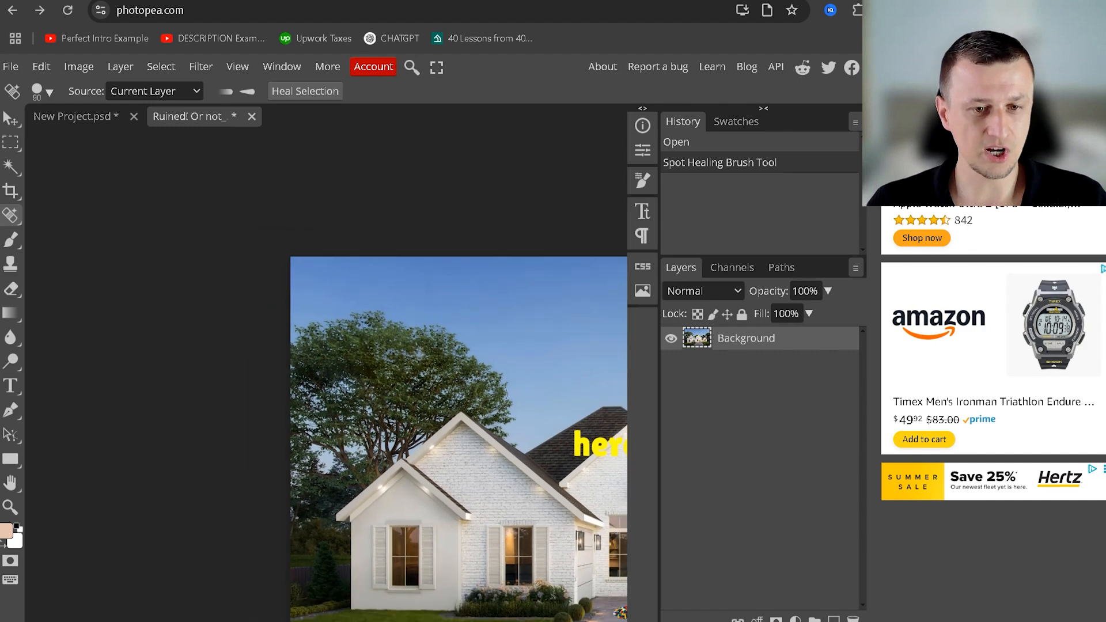
key(h)
drag(523, 420, 319, 335)
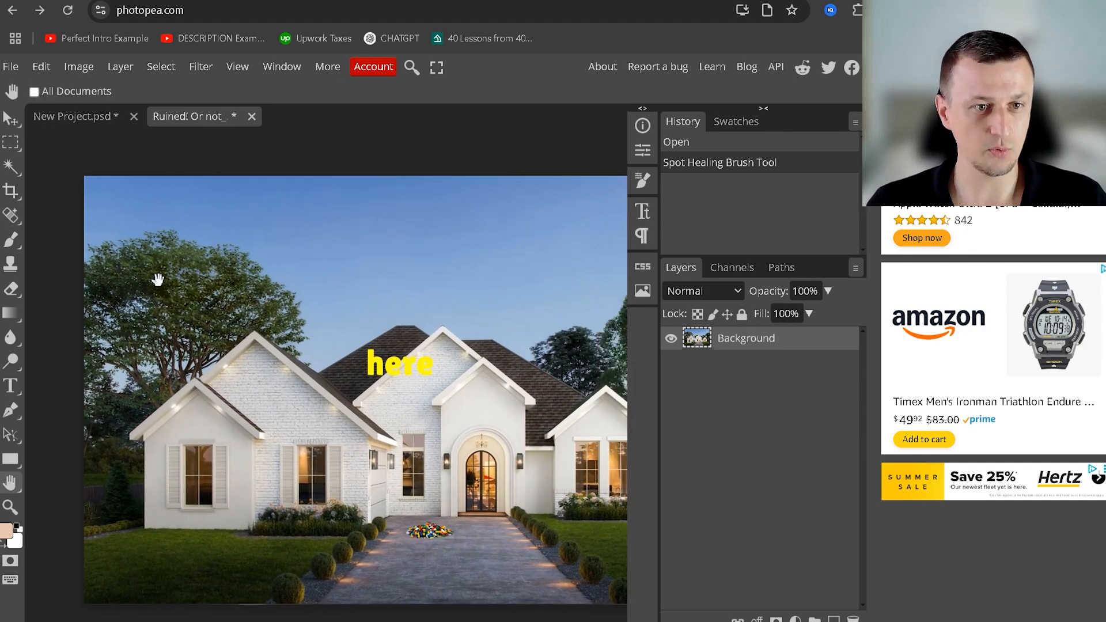
scroll(163, 277, up, 4)
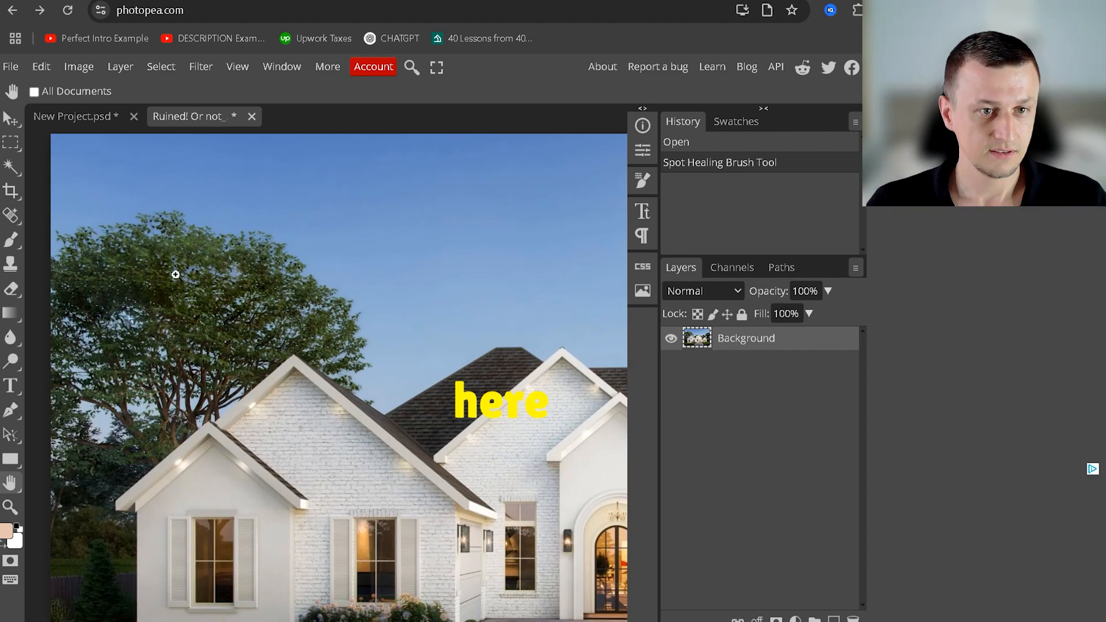
scroll(176, 274, down, 1)
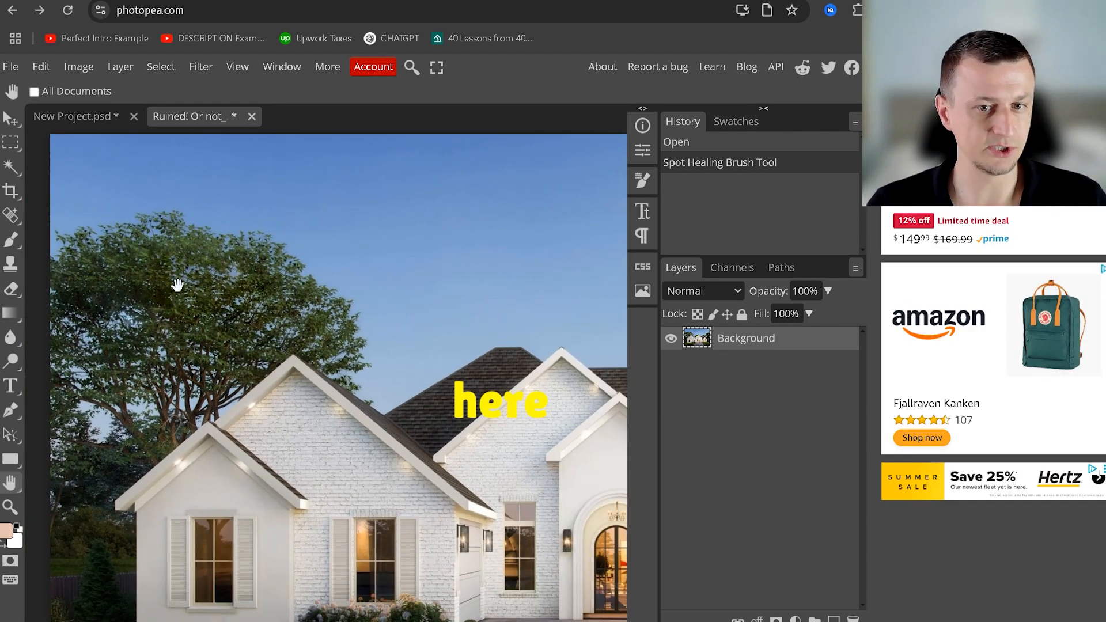
Step: Remove the yellow "here" text over the roof edge and brick wall with the Spot Healing Brush at 50 px
drag(530, 445, 361, 339)
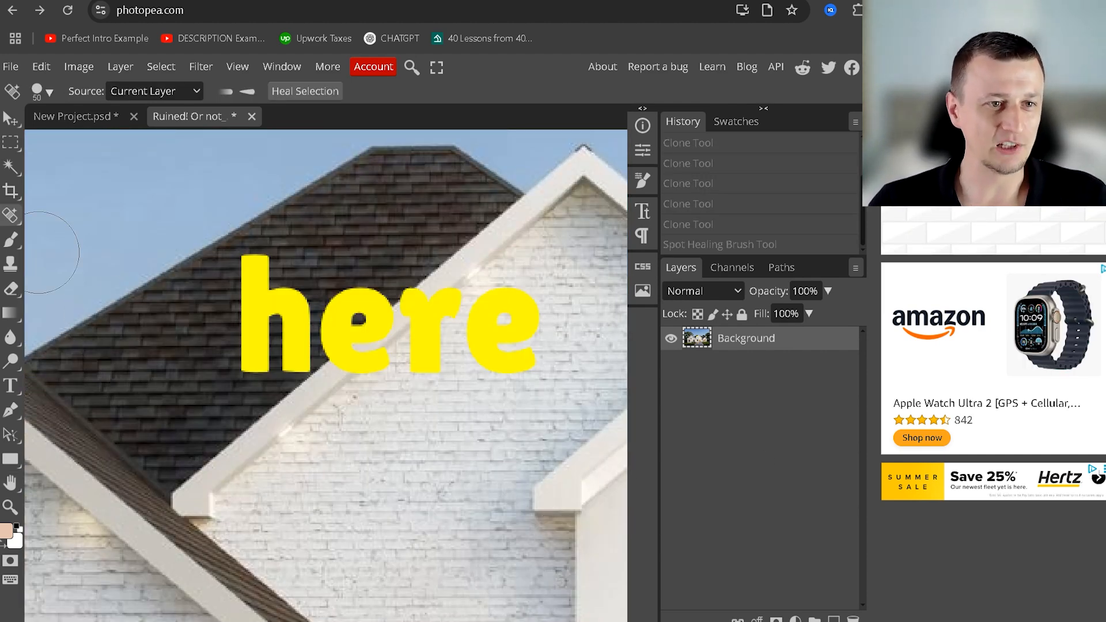
right_click(16, 216)
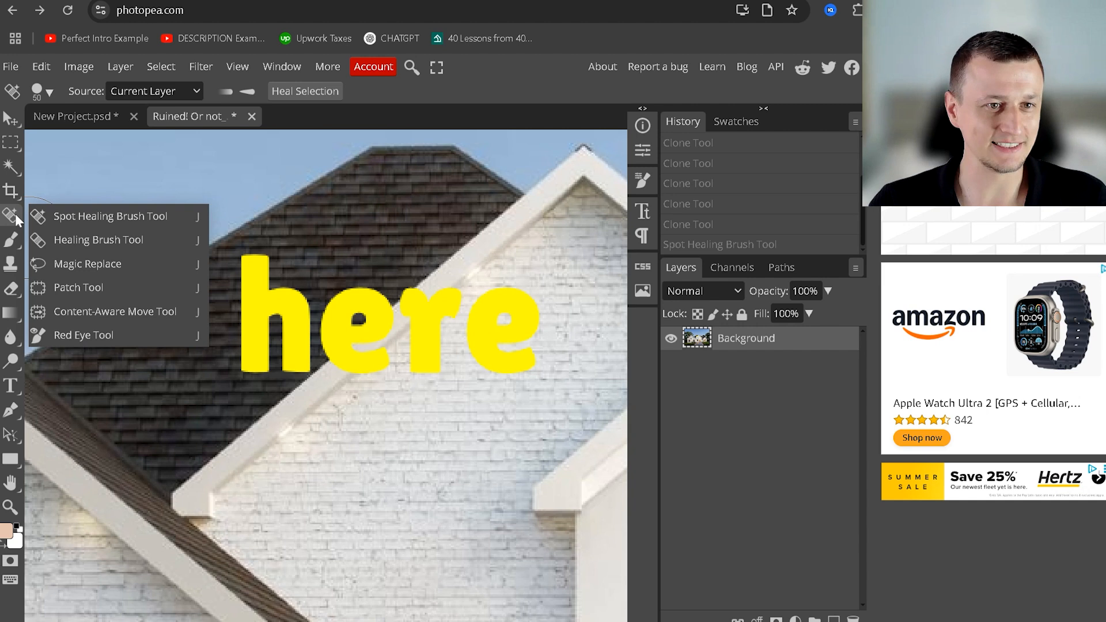
click(92, 212)
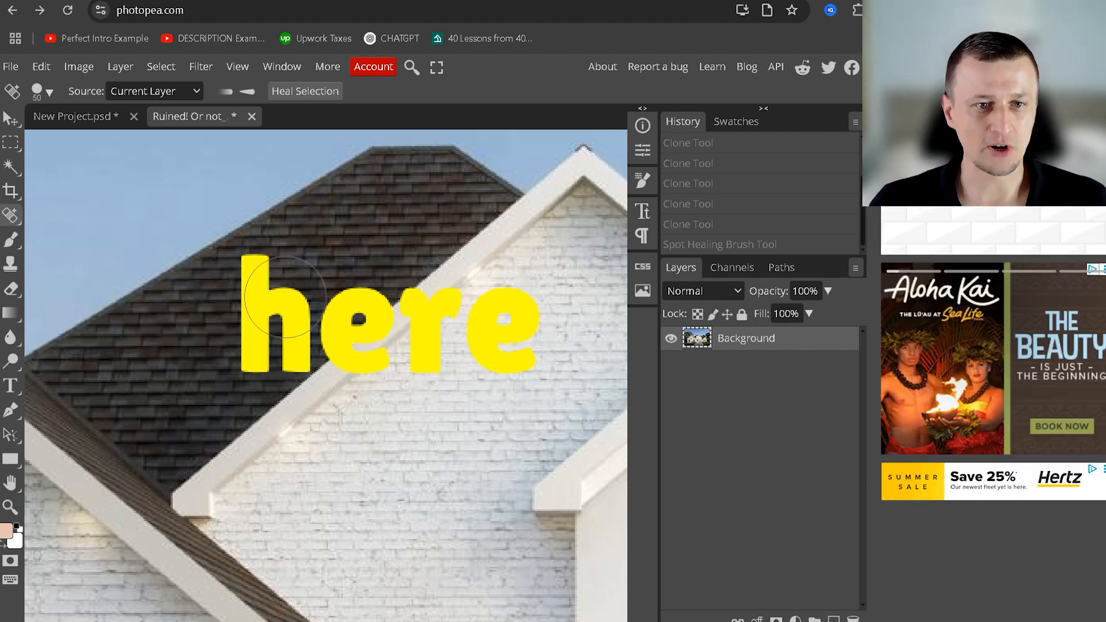
mouse_move(253, 283)
mouse_down()
mouse_move(264, 328)
mouse_move(277, 346)
mouse_move(270, 278)
mouse_move(258, 300)
mouse_move(352, 346)
mouse_move(358, 330)
mouse_move(331, 321)
mouse_move(517, 319)
mouse_move(524, 343)
mouse_move(369, 349)
mouse_up()
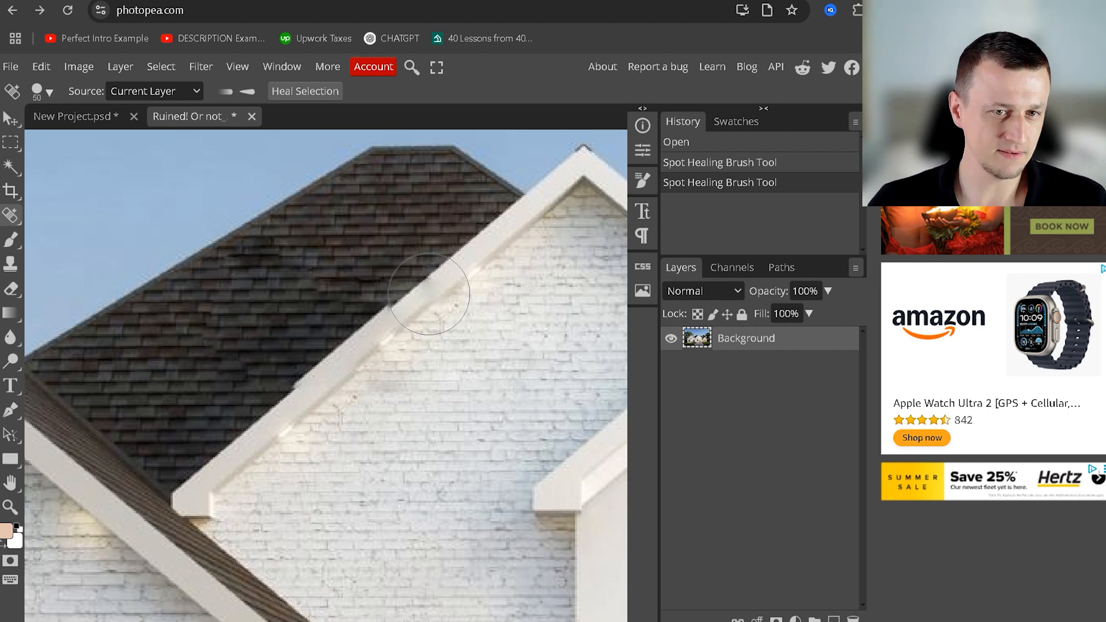
drag(429, 293, 308, 403)
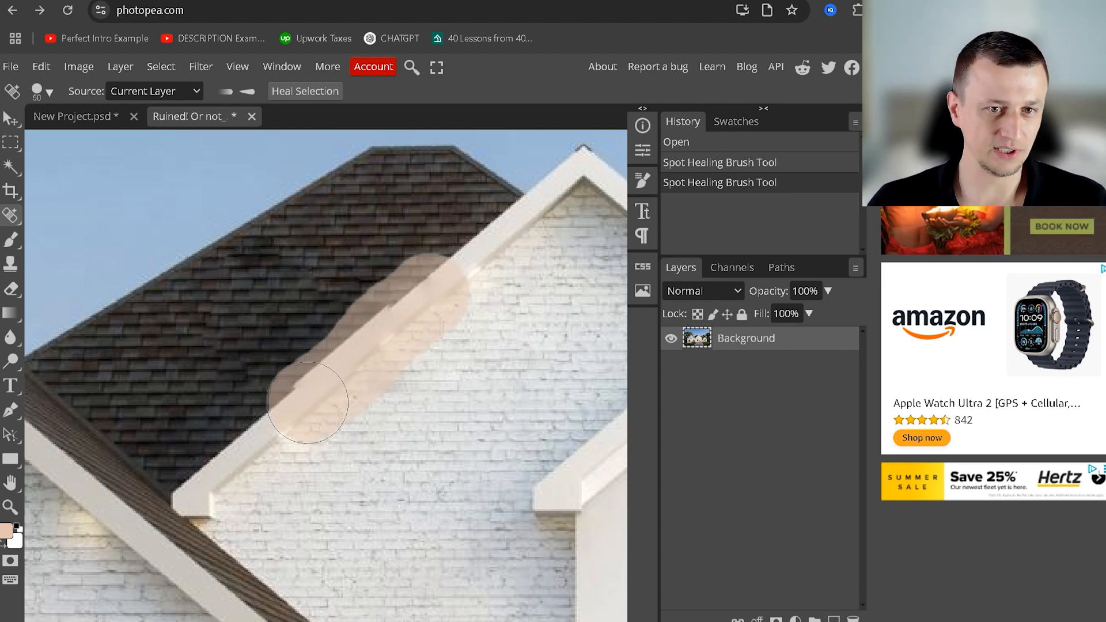
drag(307, 403, 308, 403)
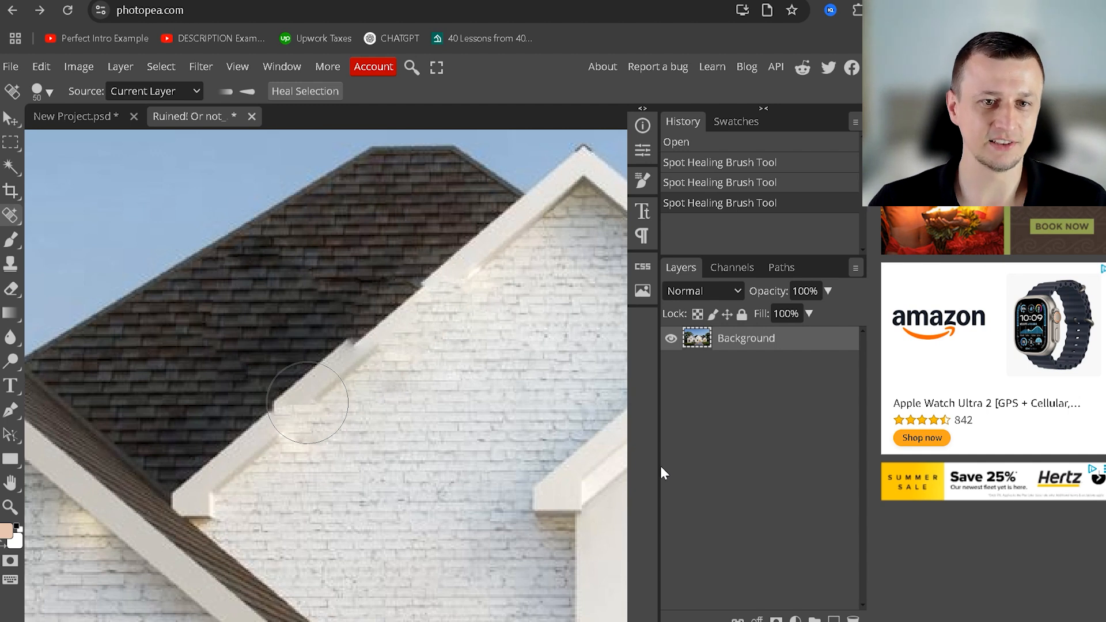
key(ctrl+z)
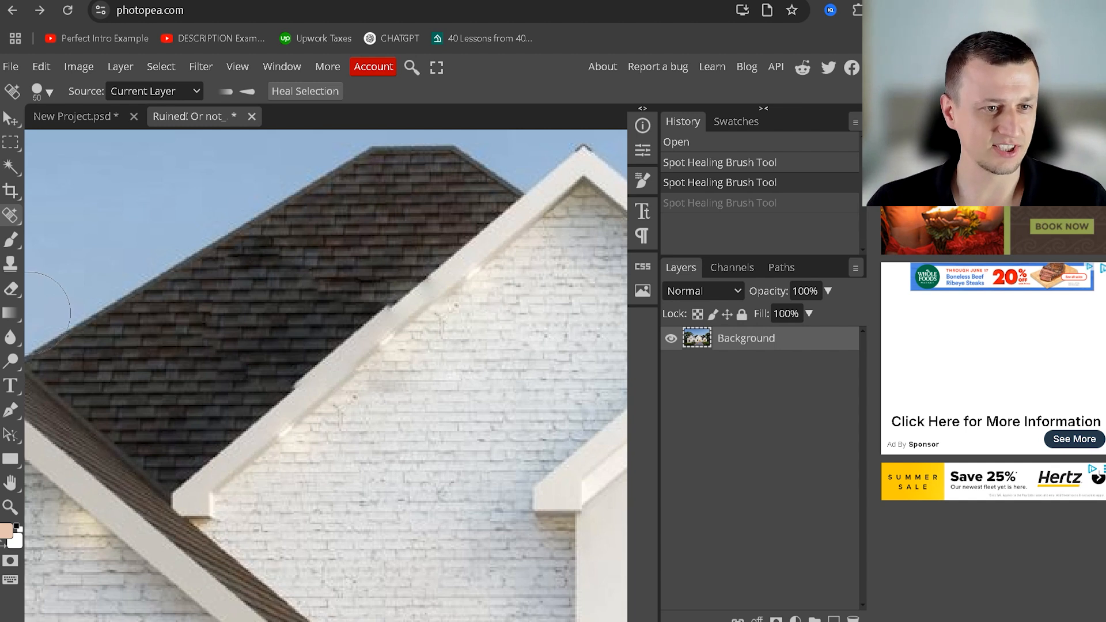
Step: Patch the jagged white roof trim with the 30 px Clone Tool, sampling clean trim, and switch to the Spot Healing Brush
click(11, 266)
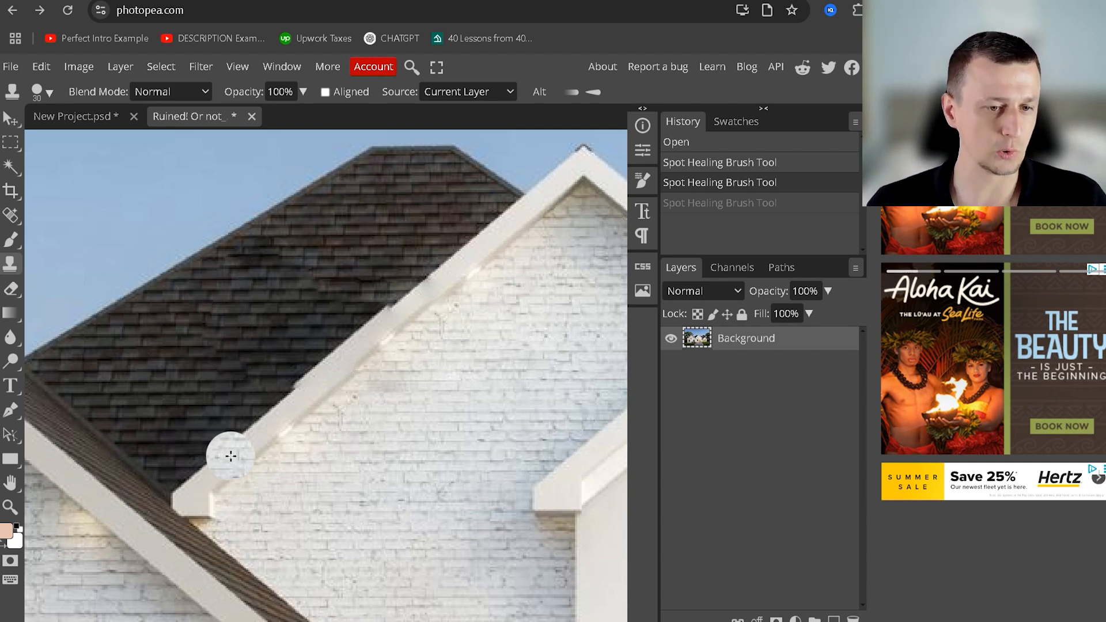
alt+click(231, 456)
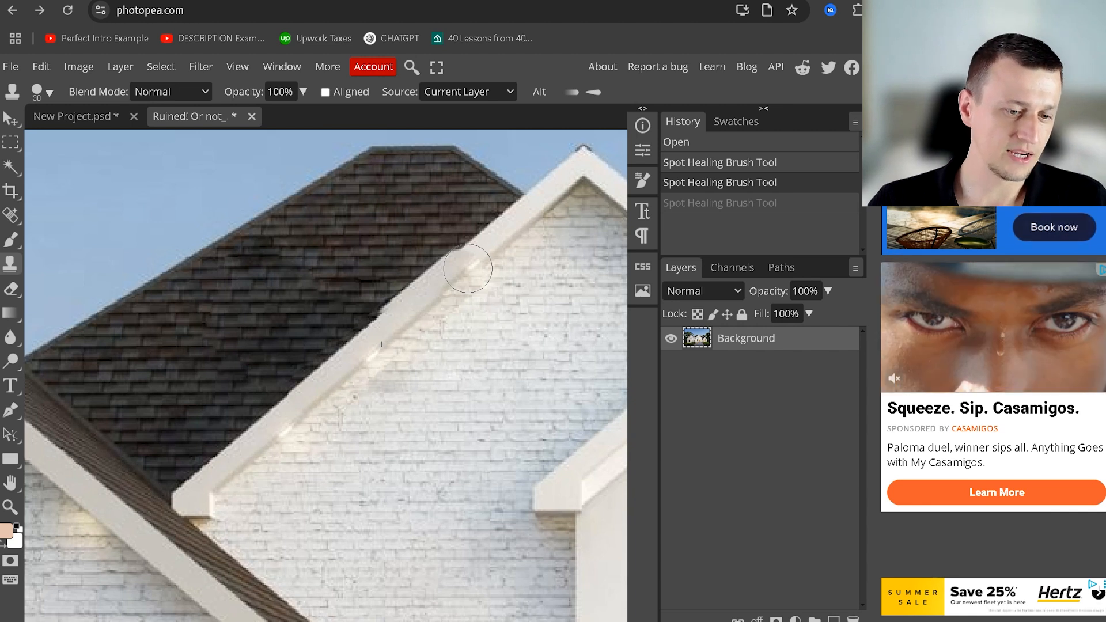
click(467, 268)
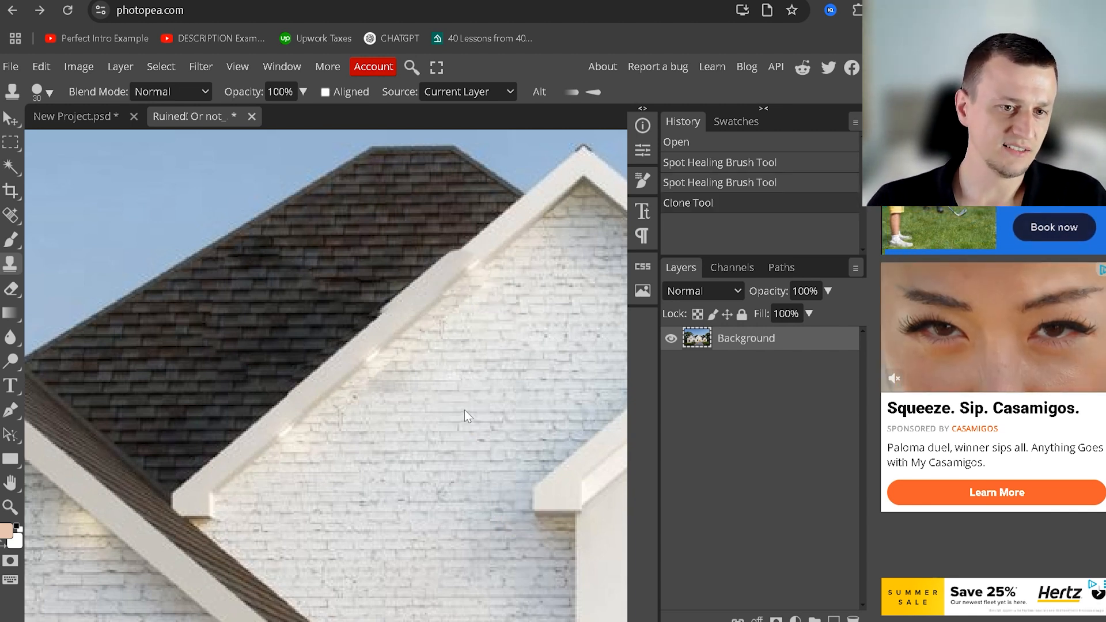
key(ctrl+z)
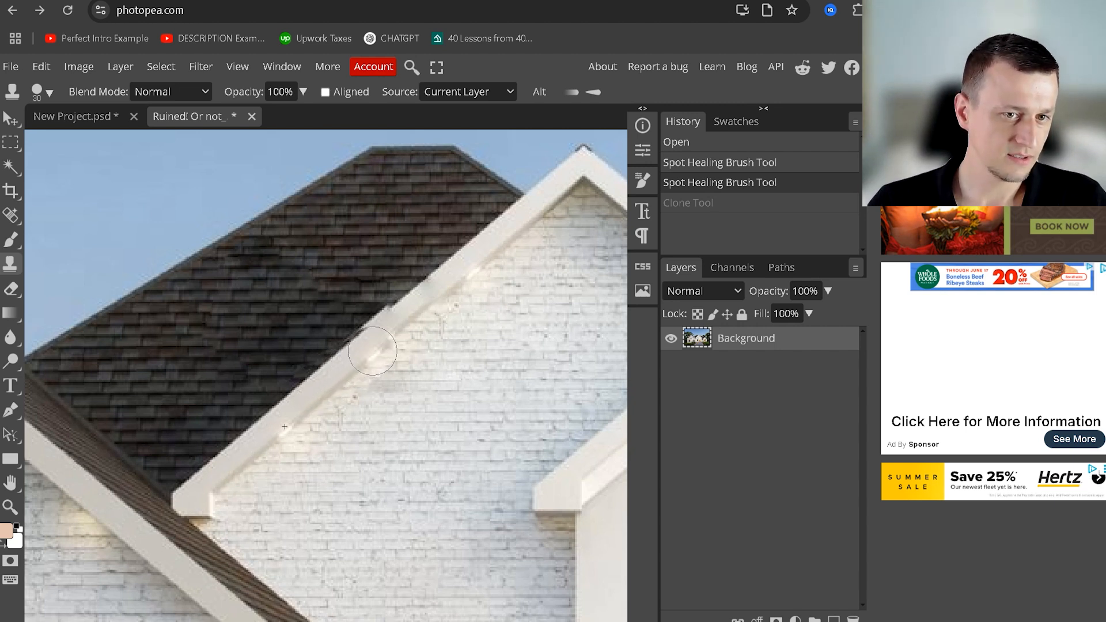
click(328, 374)
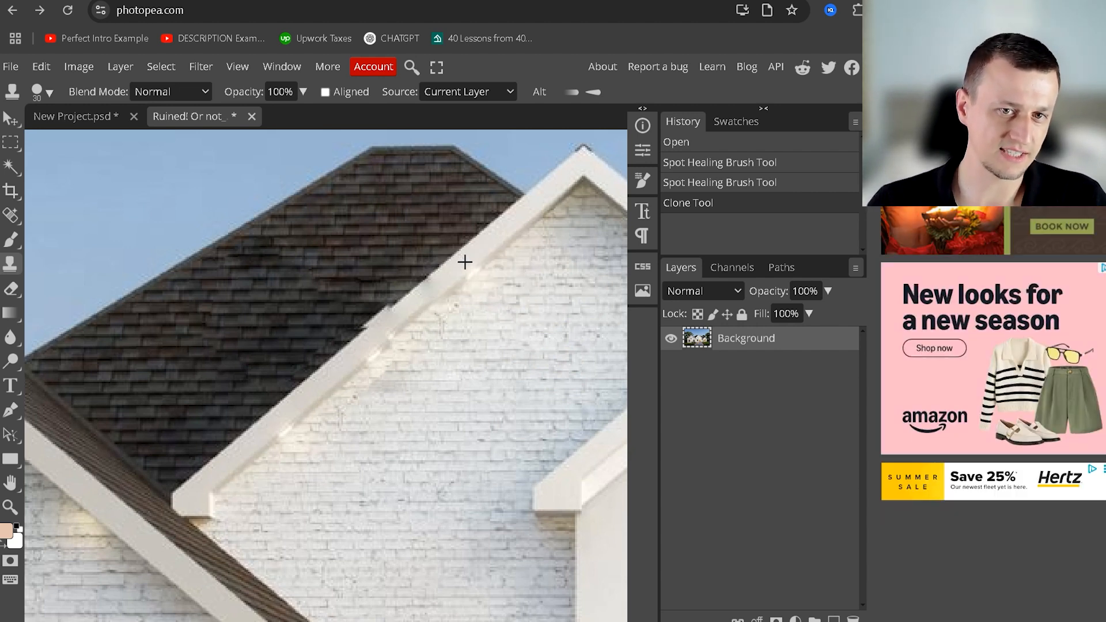
mouse_move(464, 262)
mouse_down()
mouse_move(437, 304)
mouse_move(372, 338)
mouse_move(386, 314)
mouse_move(365, 343)
mouse_up()
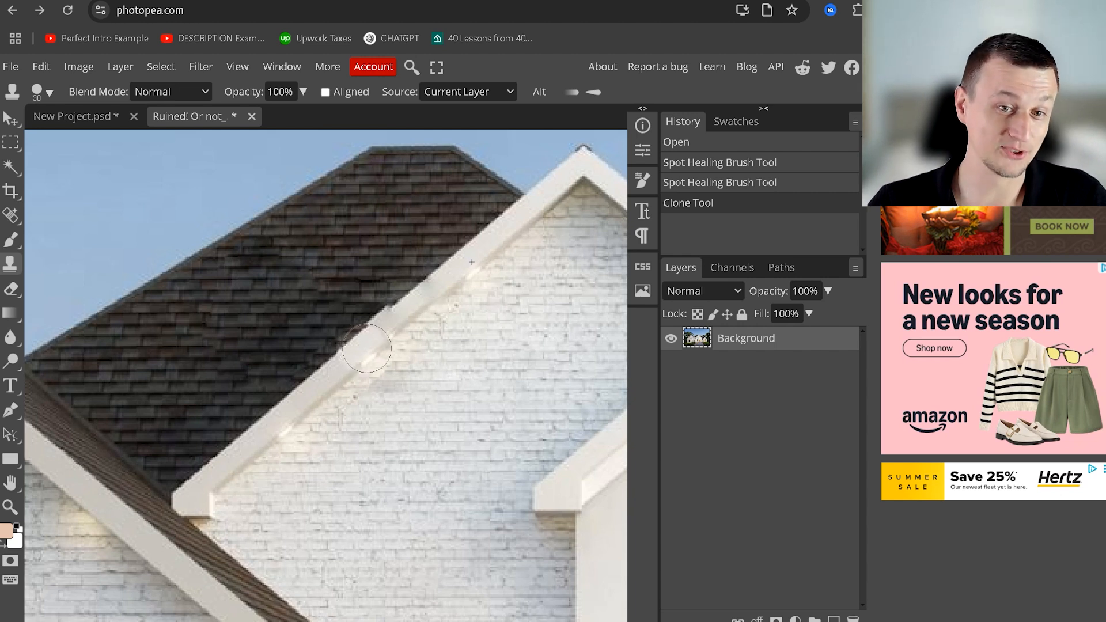
click(400, 321)
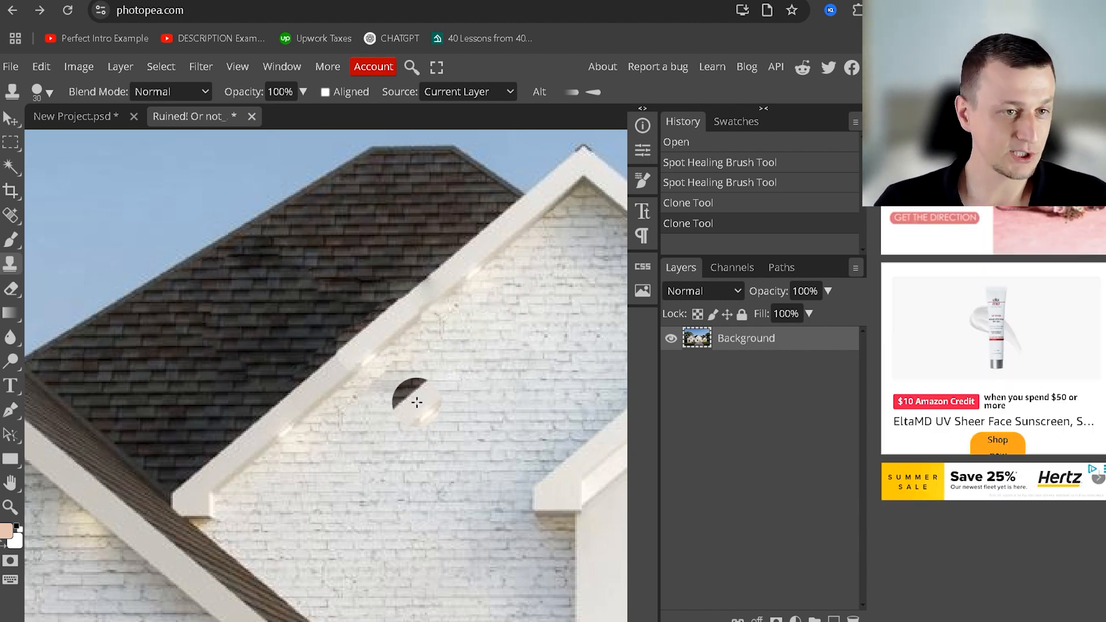
click(10, 216)
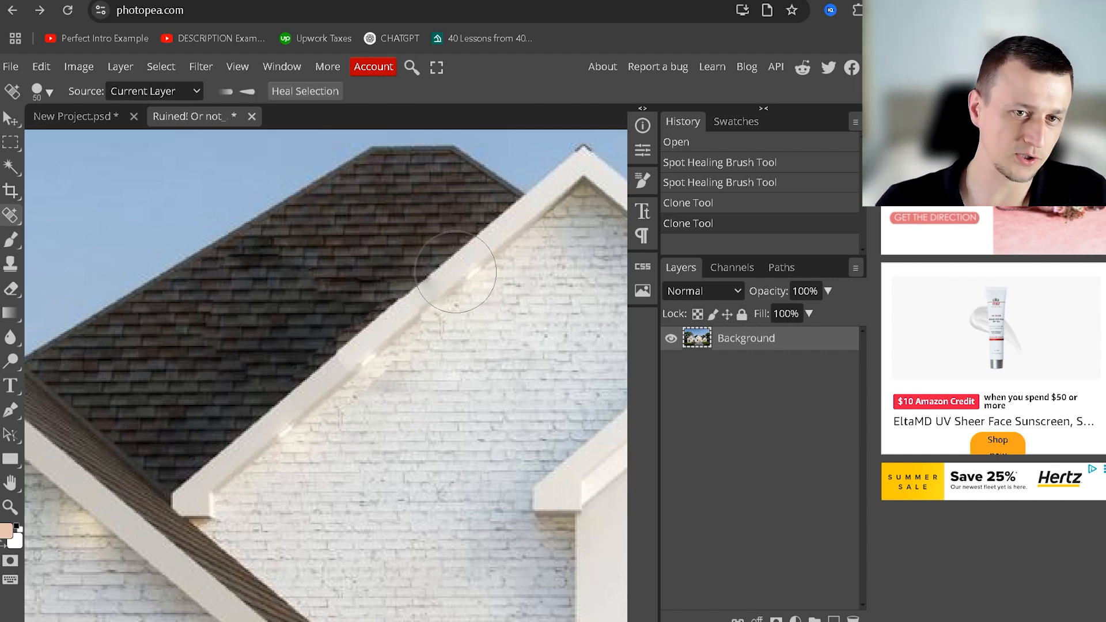
drag(459, 269, 314, 384)
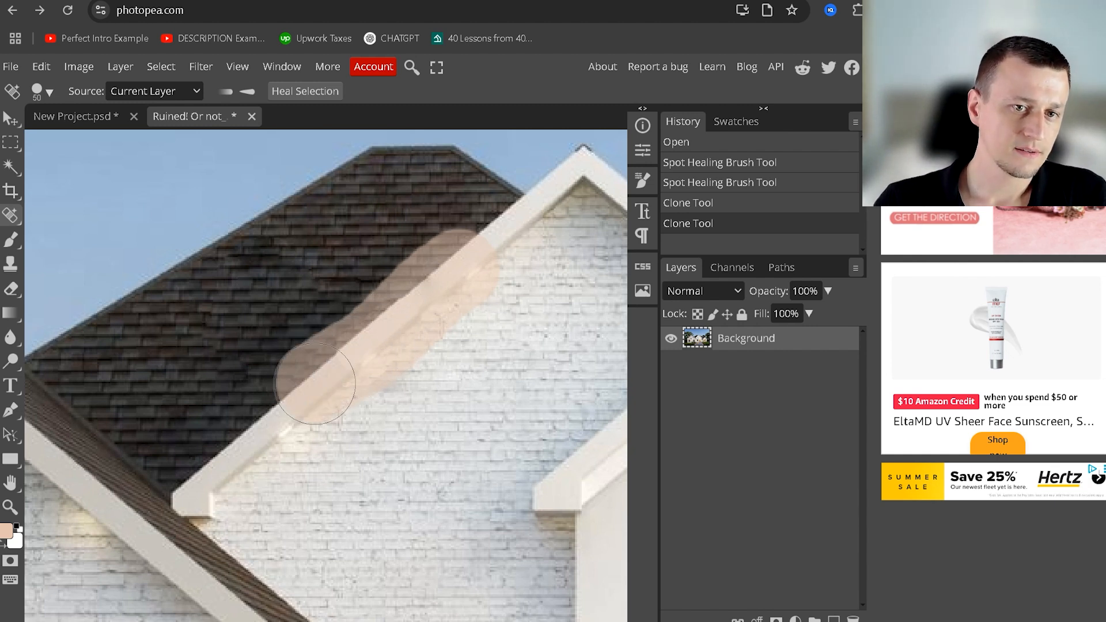
drag(314, 383, 314, 384)
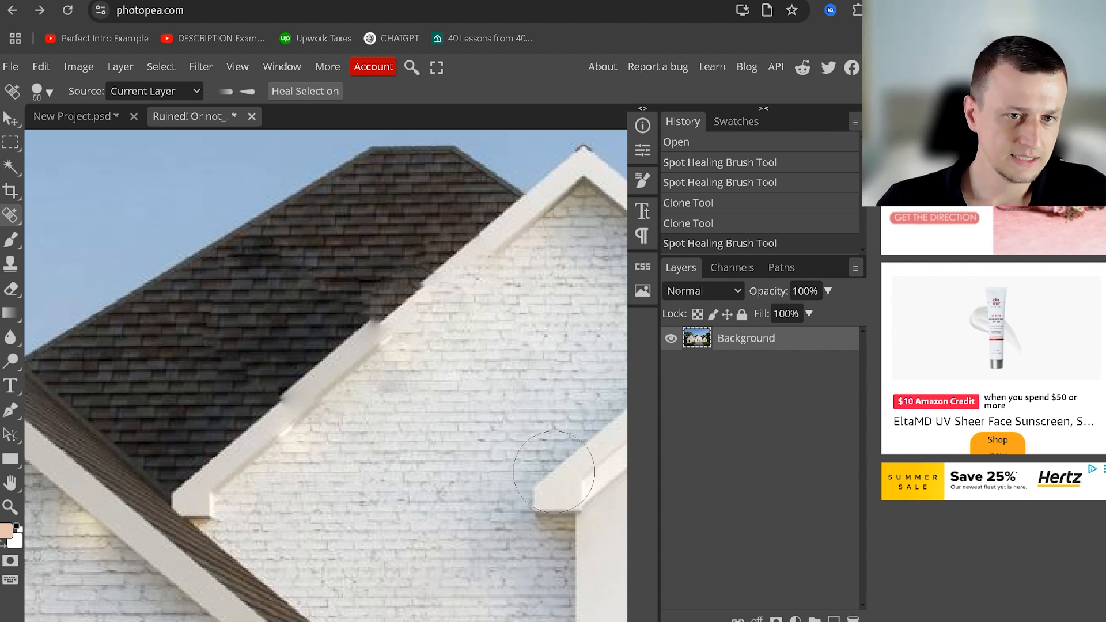
key(ctrl+z)
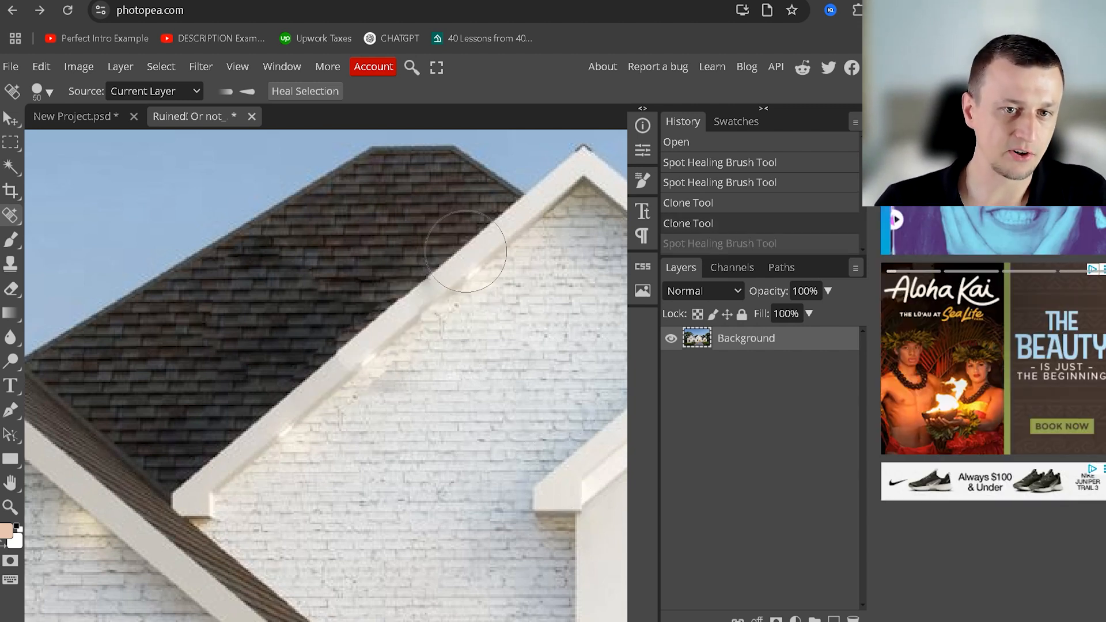
mouse_move(466, 245)
mouse_down()
mouse_move(381, 315)
mouse_move(334, 376)
mouse_move(405, 339)
mouse_move(468, 290)
mouse_move(467, 237)
mouse_move(446, 216)
mouse_move(261, 368)
mouse_move(269, 398)
mouse_move(462, 374)
mouse_move(515, 252)
mouse_move(383, 231)
mouse_move(226, 394)
mouse_move(397, 438)
mouse_move(567, 328)
mouse_up()
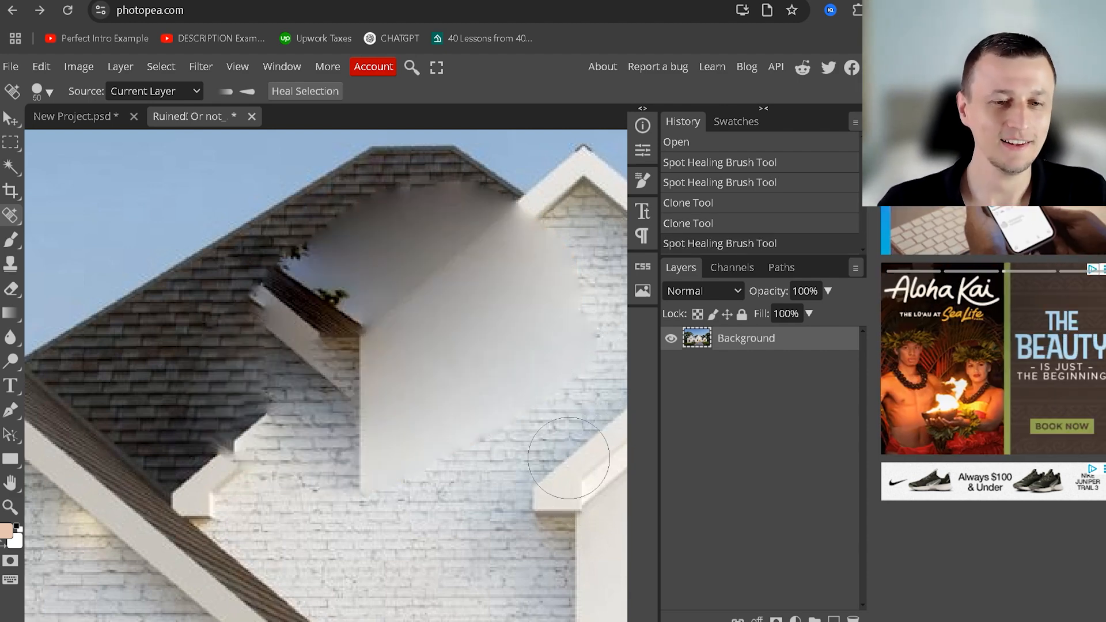
key(ctrl+z)
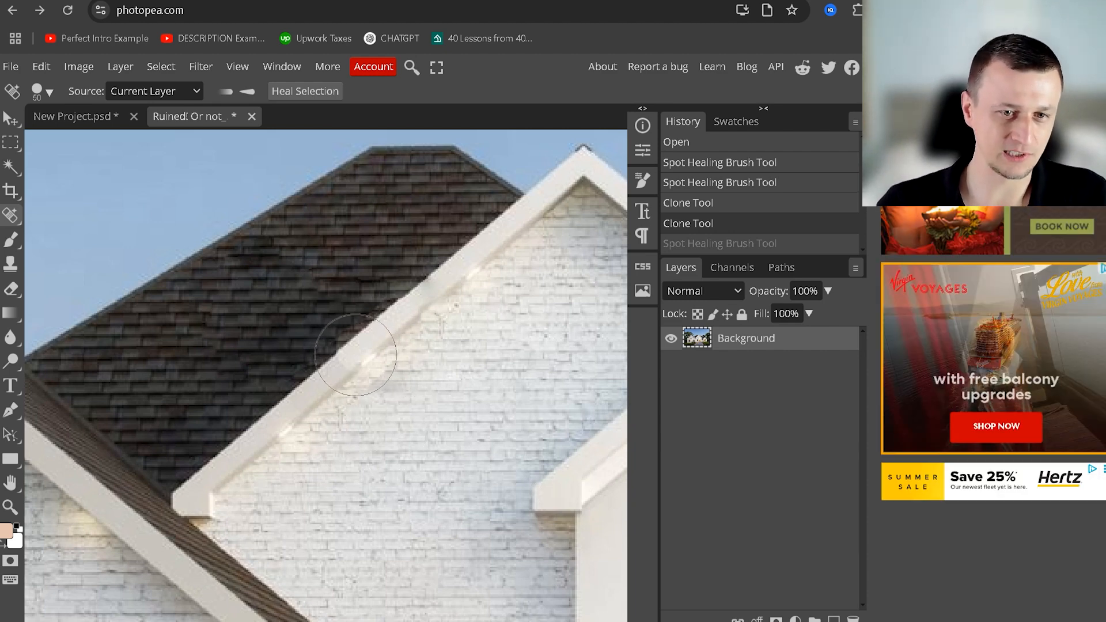
Step: Smooth the remaining flaws along the white roof trim with small 50 px Spot Healing Brush dabs, one spot at a time
drag(356, 355, 355, 355)
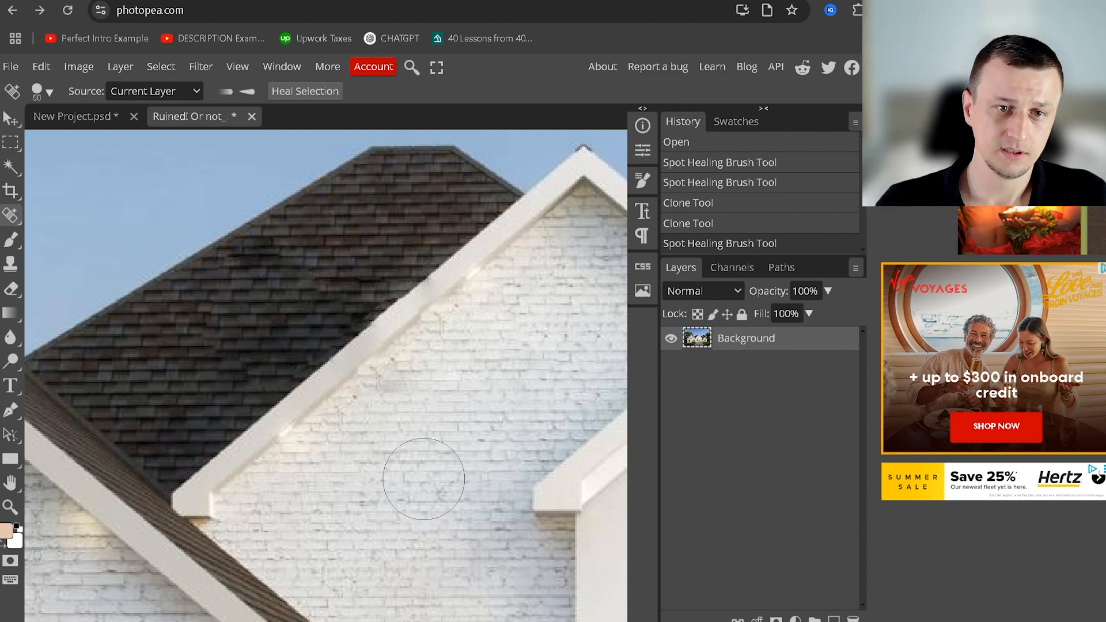
click(392, 323)
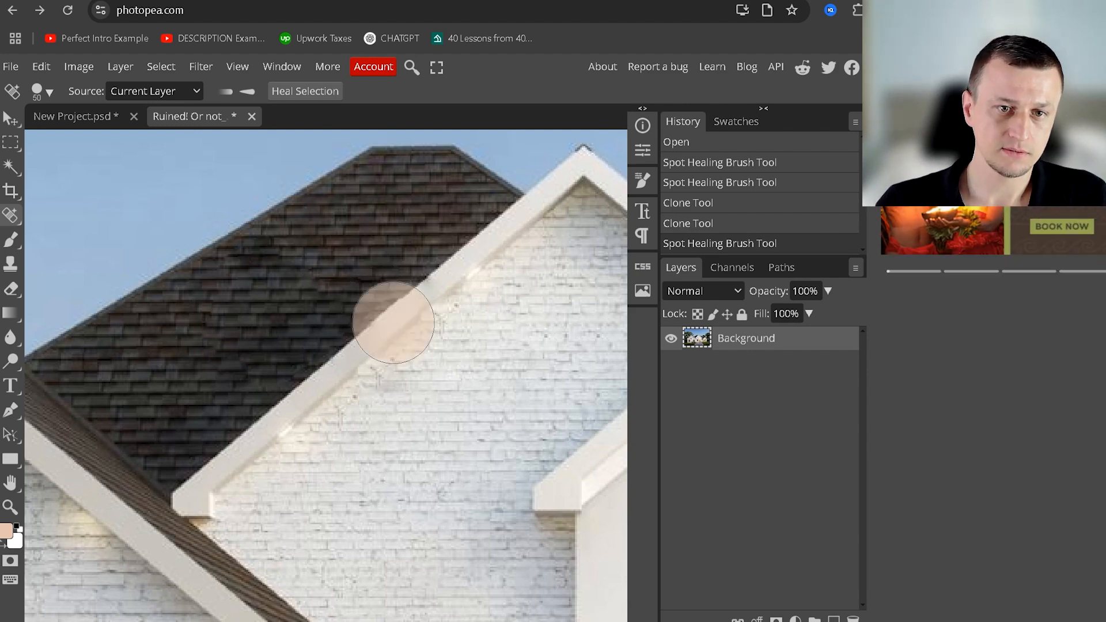
click(423, 294)
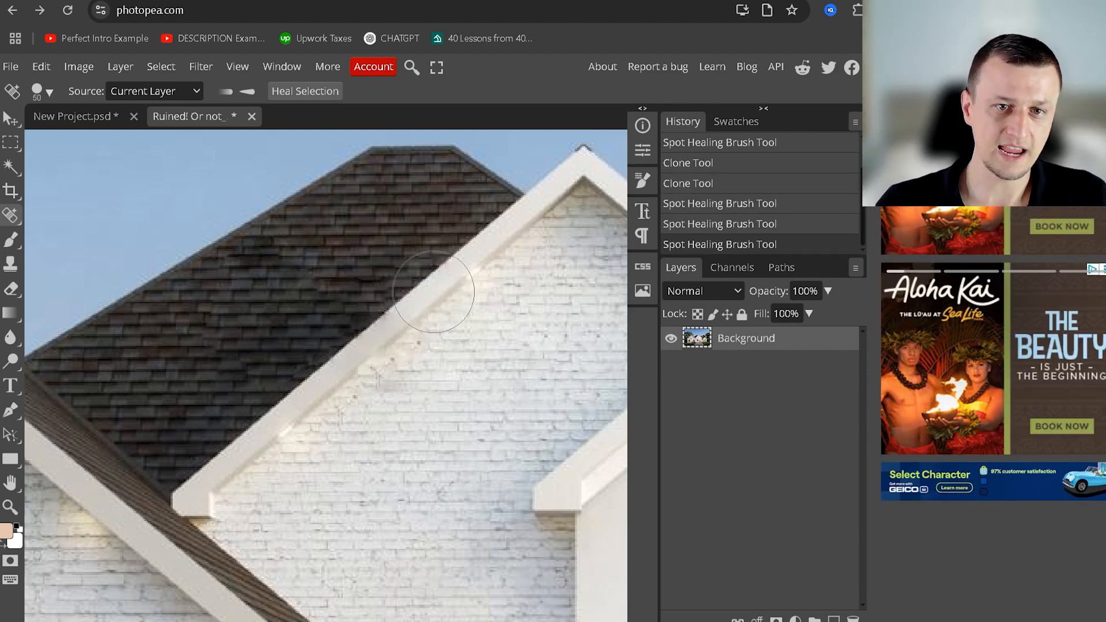
click(452, 274)
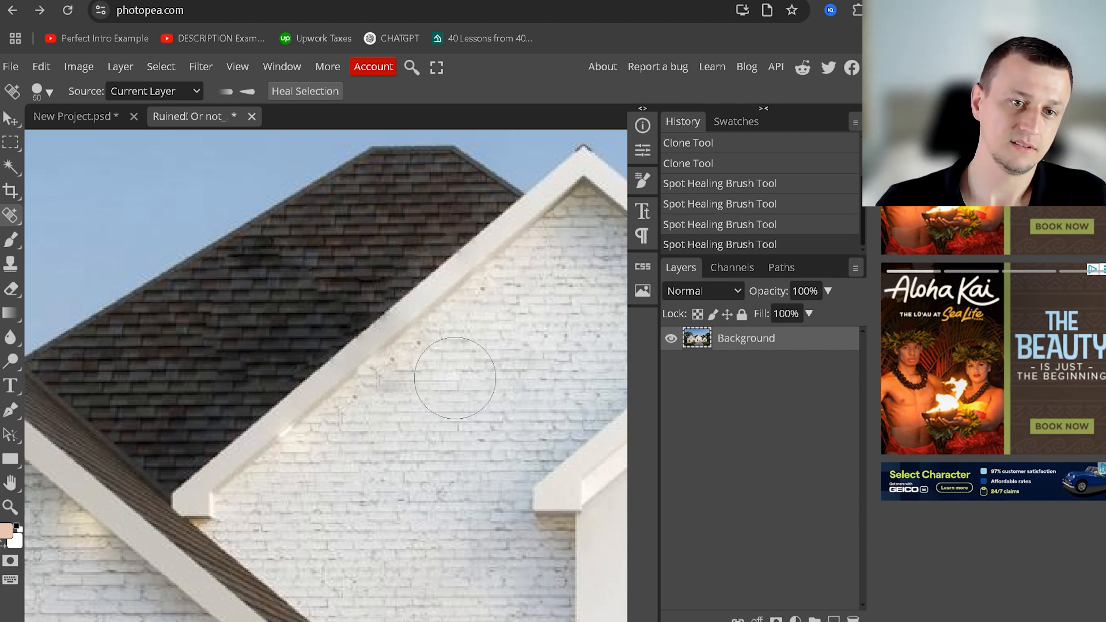
mouse_move(397, 352)
mouse_down()
mouse_move(357, 343)
mouse_move(369, 345)
mouse_up()
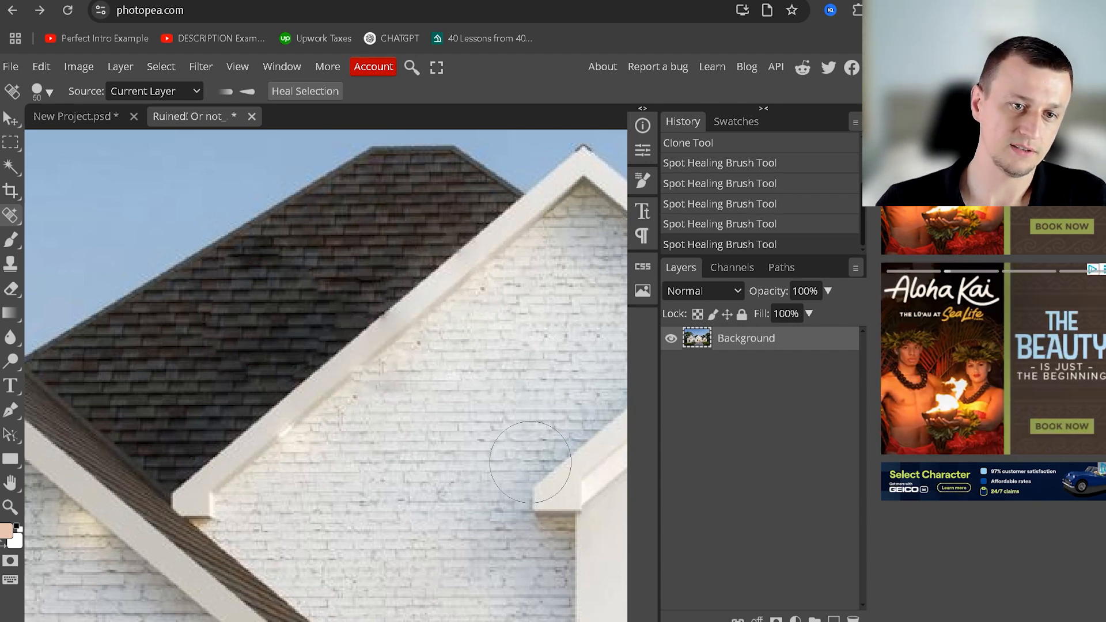
click(344, 354)
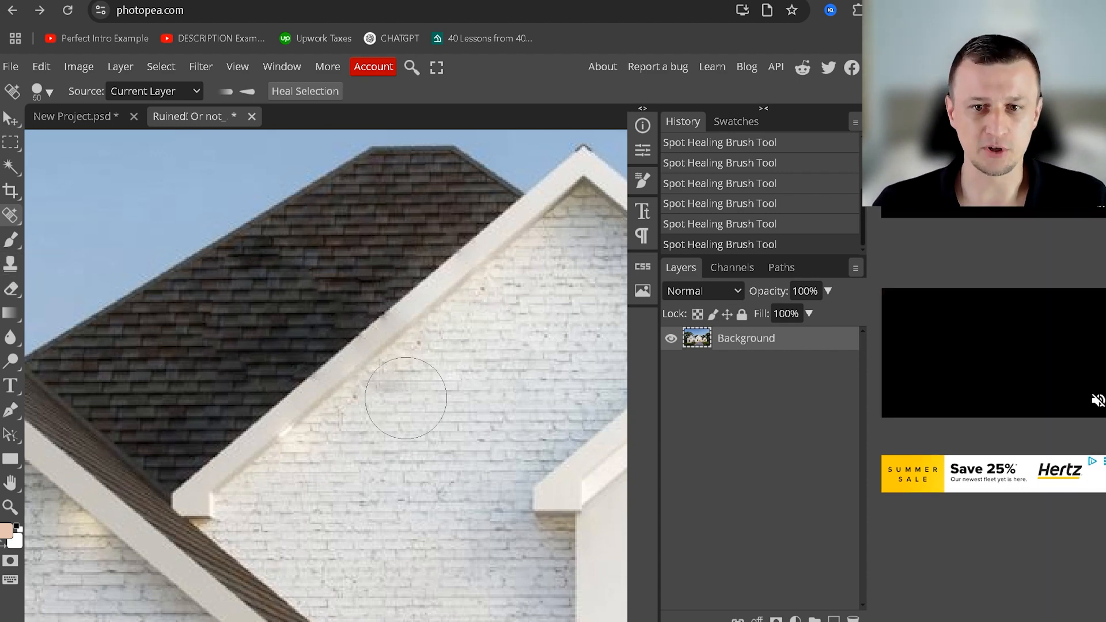
Step: Inspect the repaired roof edge against the whole house photo, including the driveway
scroll(415, 386, down, 5)
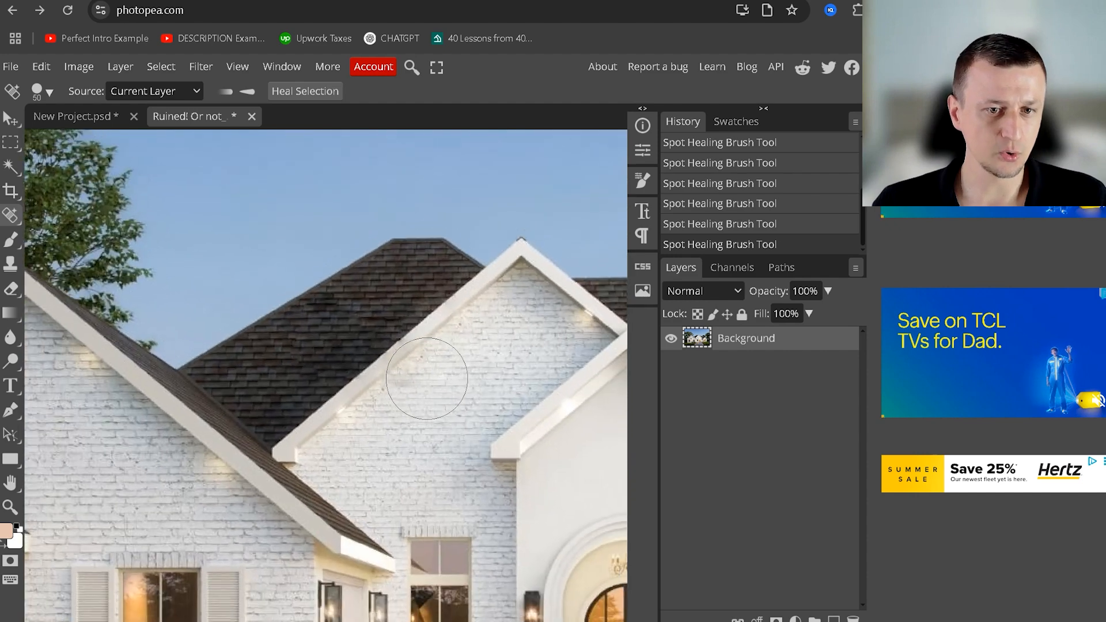
scroll(463, 429, down, 2)
scroll(464, 427, down, 3)
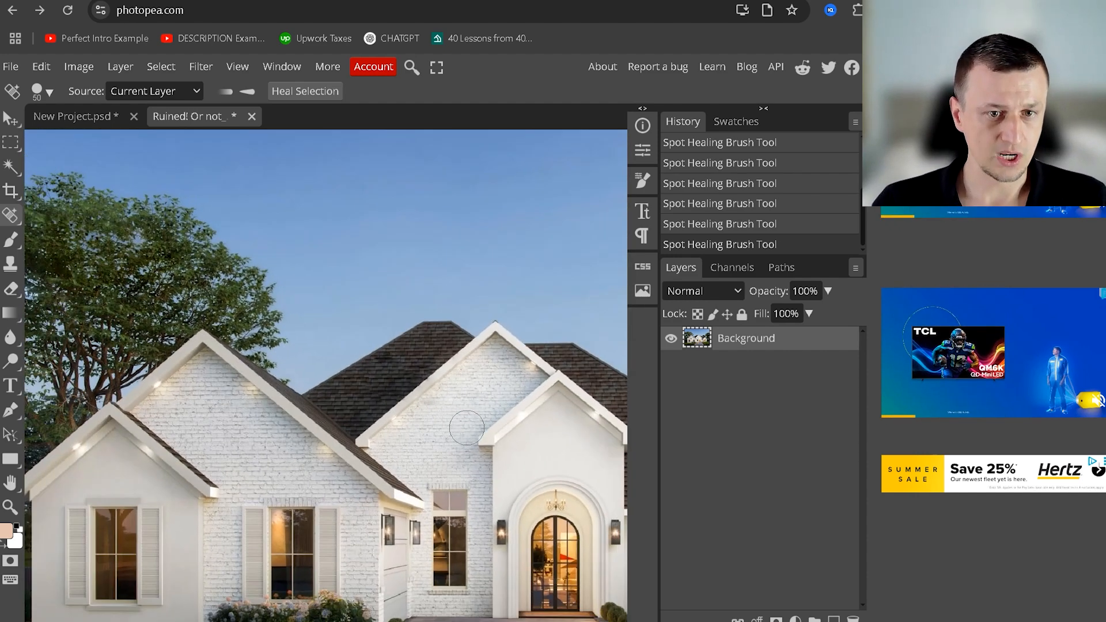
key(h)
drag(459, 414, 390, 377)
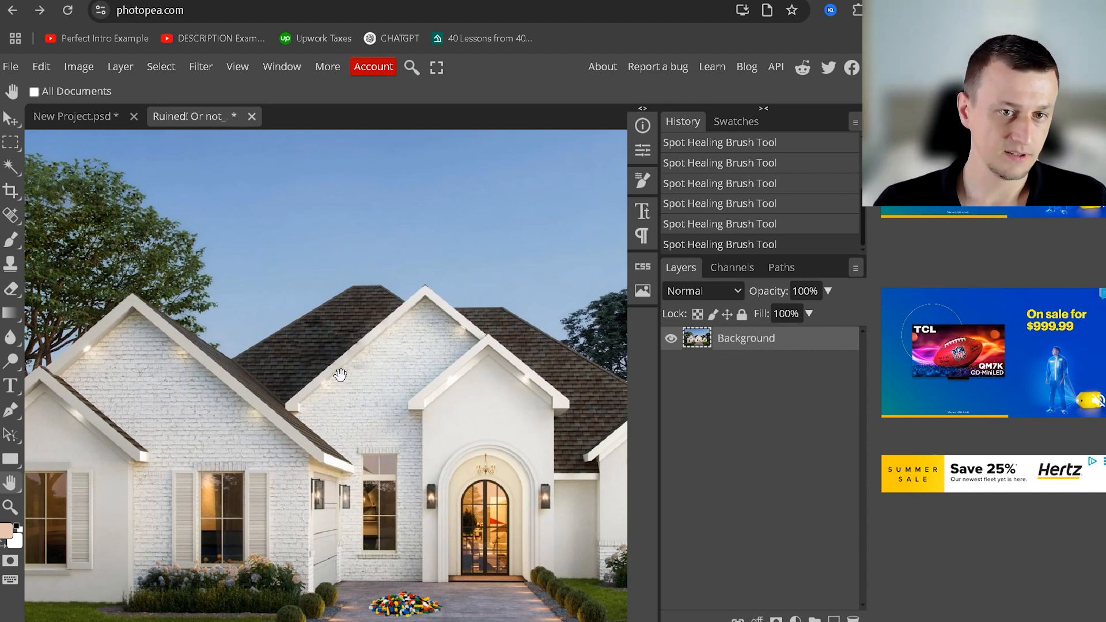
scroll(362, 389, down, 2)
scroll(362, 390, down, 1)
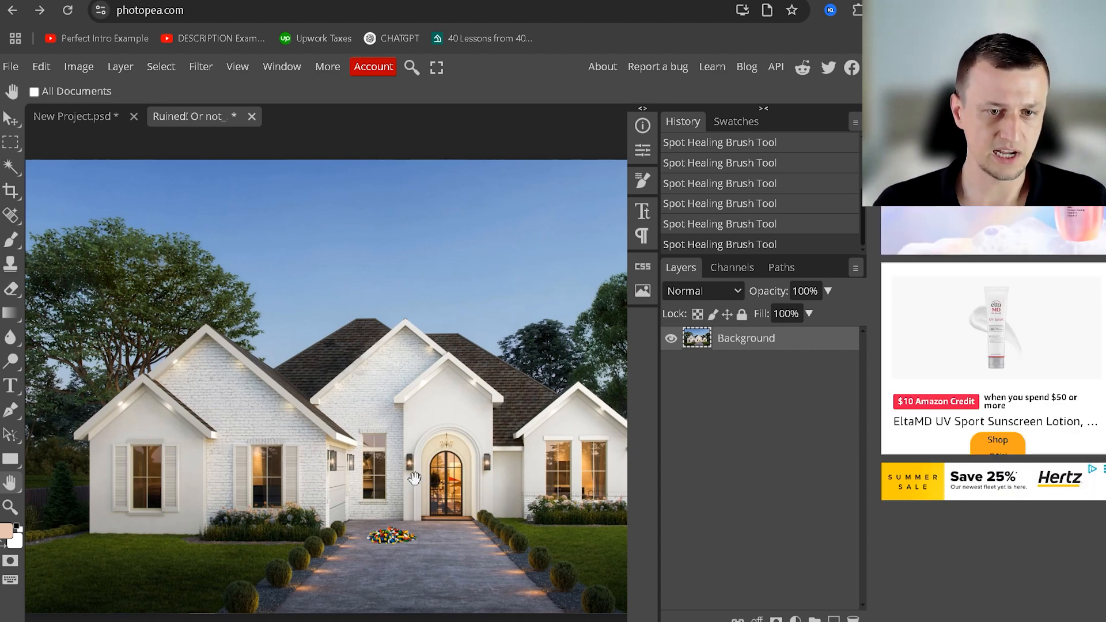
scroll(417, 479, down, 1)
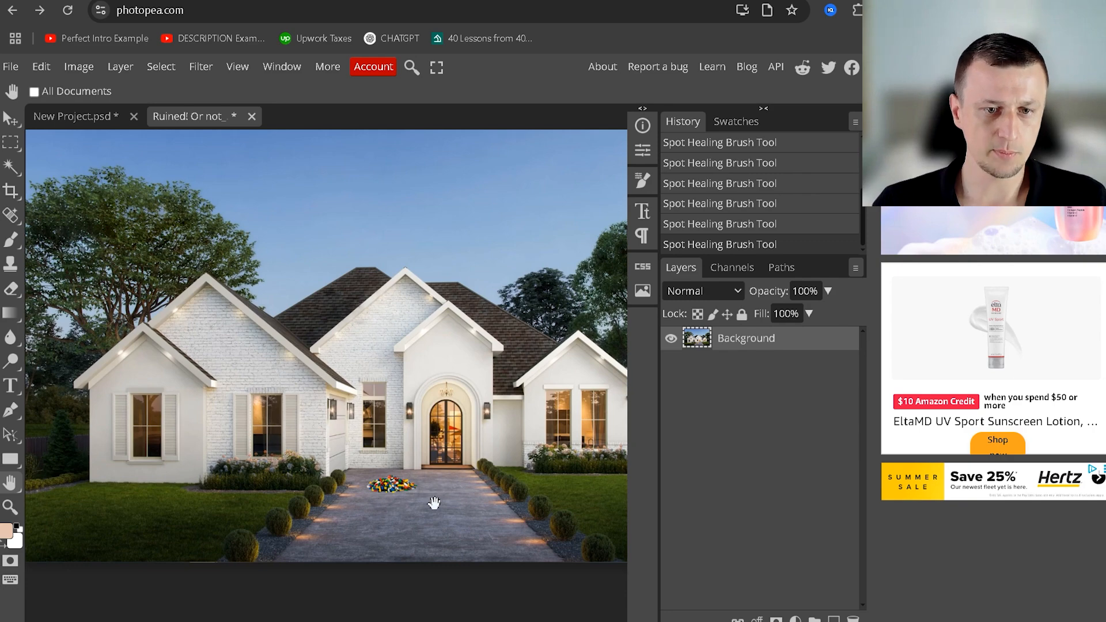
Step: Set up the Clone Tool with the Soft Round brush tip at 30 px for retouching the toy bricks on the driveway
scroll(395, 492, up, 5)
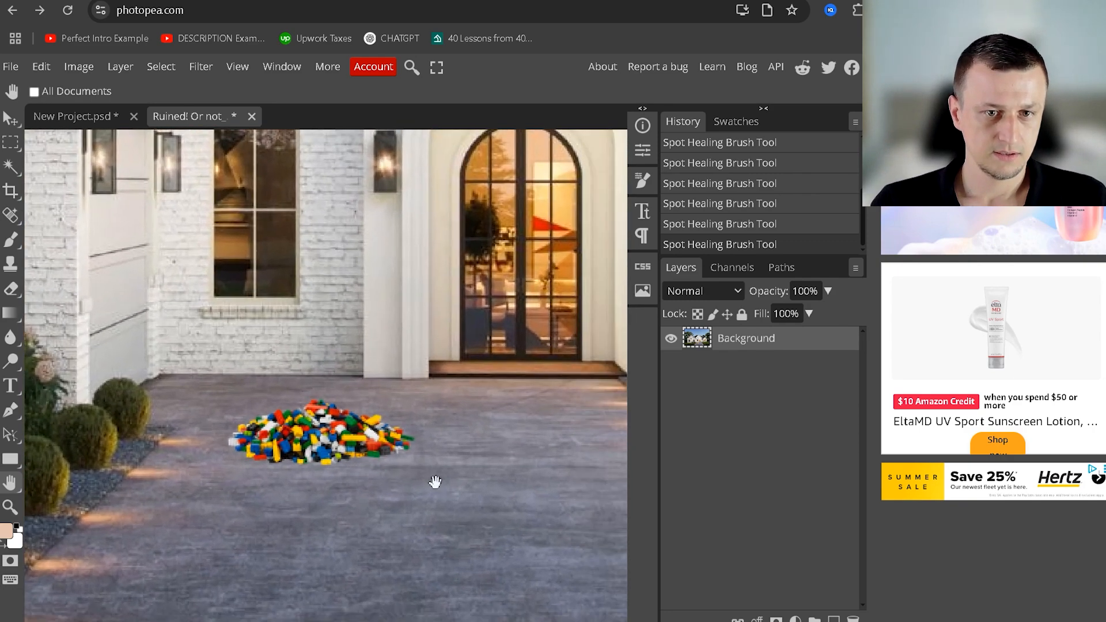
drag(435, 481, 368, 458)
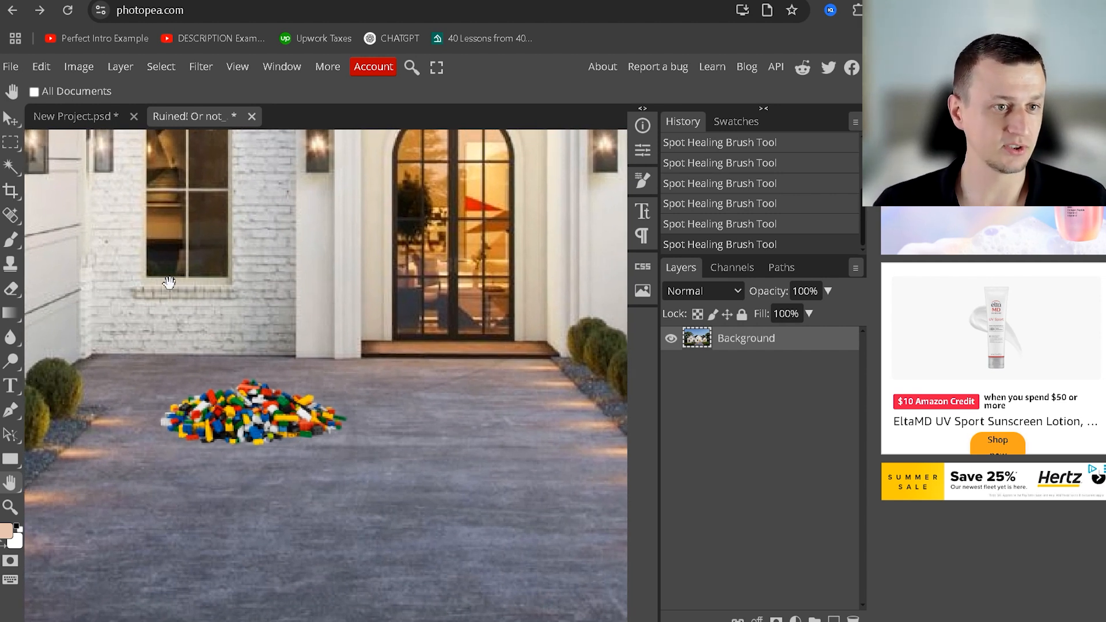
click(9, 266)
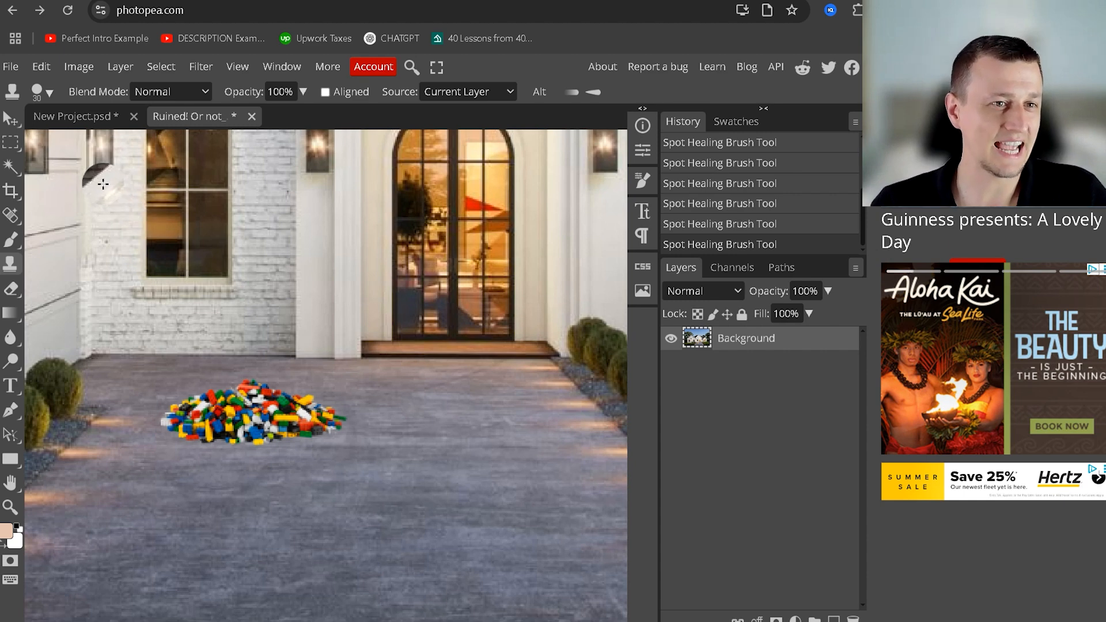
click(45, 97)
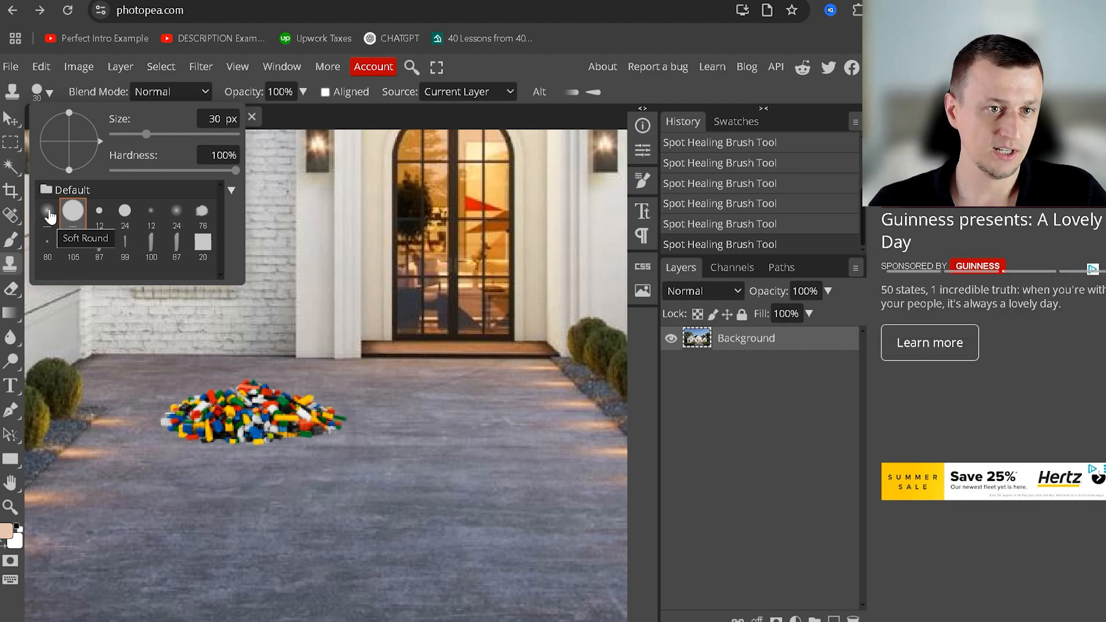
click(48, 212)
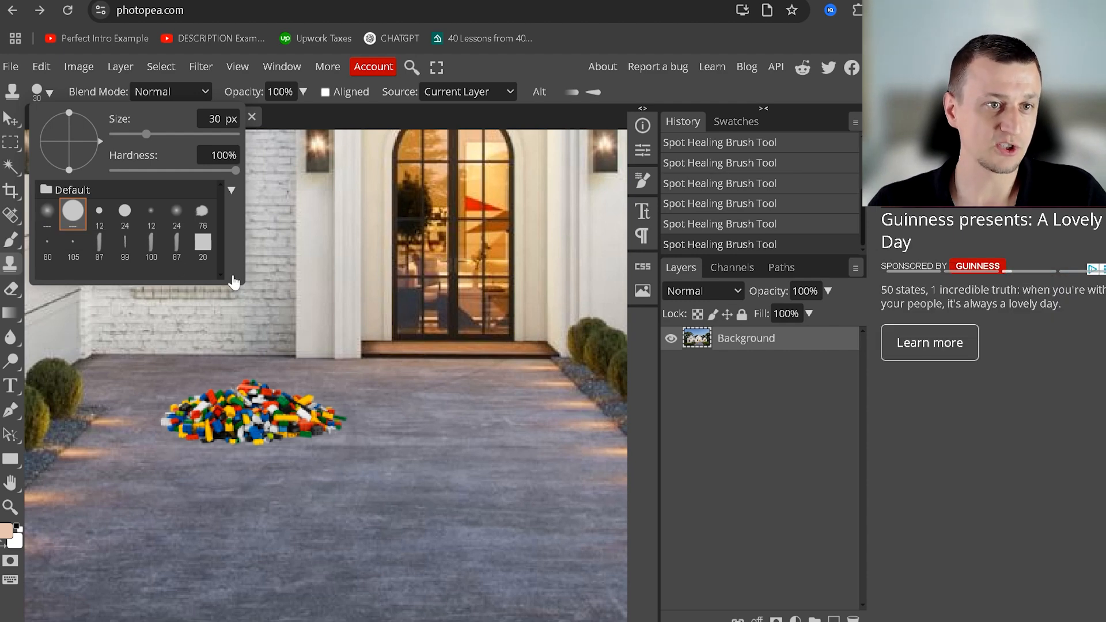
click(49, 95)
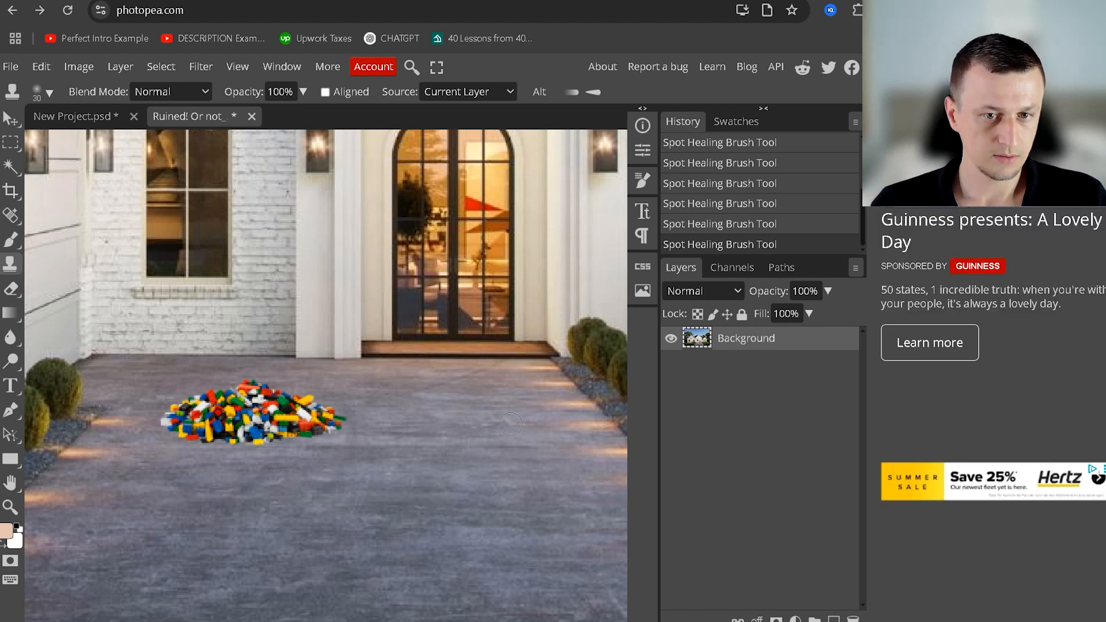
Step: Paint over the pile of colourful toy bricks with the Clone Tool, using clean driveway pavement as the source
drag(380, 431, 331, 425)
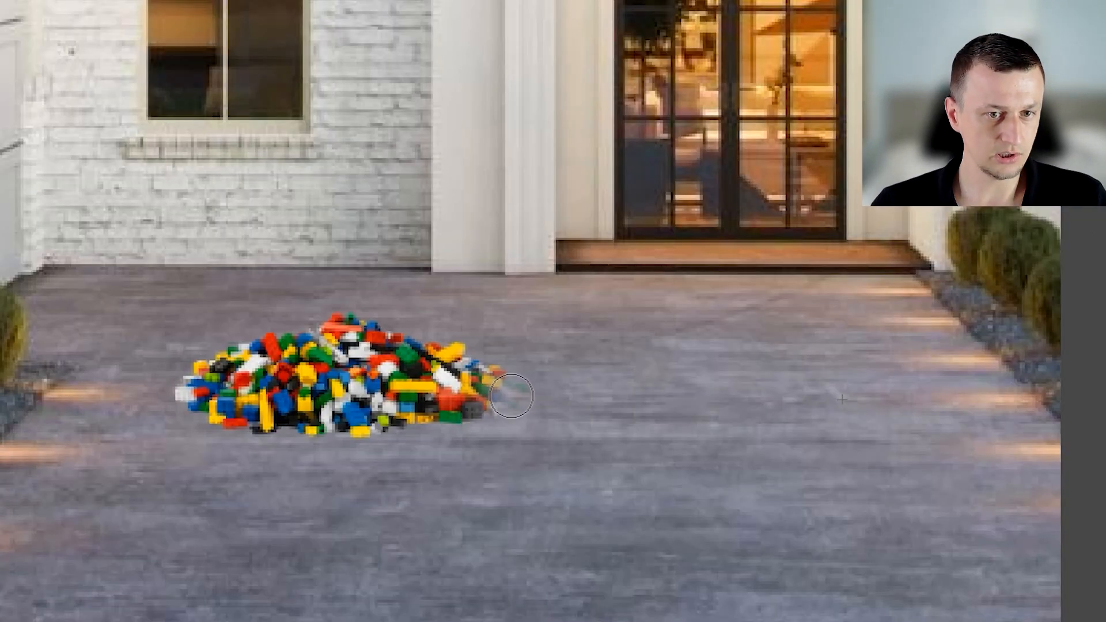
mouse_move(511, 396)
mouse_down()
mouse_move(428, 386)
mouse_move(430, 357)
mouse_move(456, 362)
mouse_move(430, 370)
mouse_move(382, 350)
mouse_move(438, 426)
mouse_move(474, 429)
mouse_move(458, 440)
mouse_move(355, 422)
mouse_move(331, 394)
mouse_move(351, 367)
mouse_move(355, 319)
mouse_move(329, 345)
mouse_move(280, 333)
mouse_move(187, 380)
mouse_move(217, 381)
mouse_move(185, 386)
mouse_move(204, 414)
mouse_move(296, 397)
mouse_move(302, 436)
mouse_up()
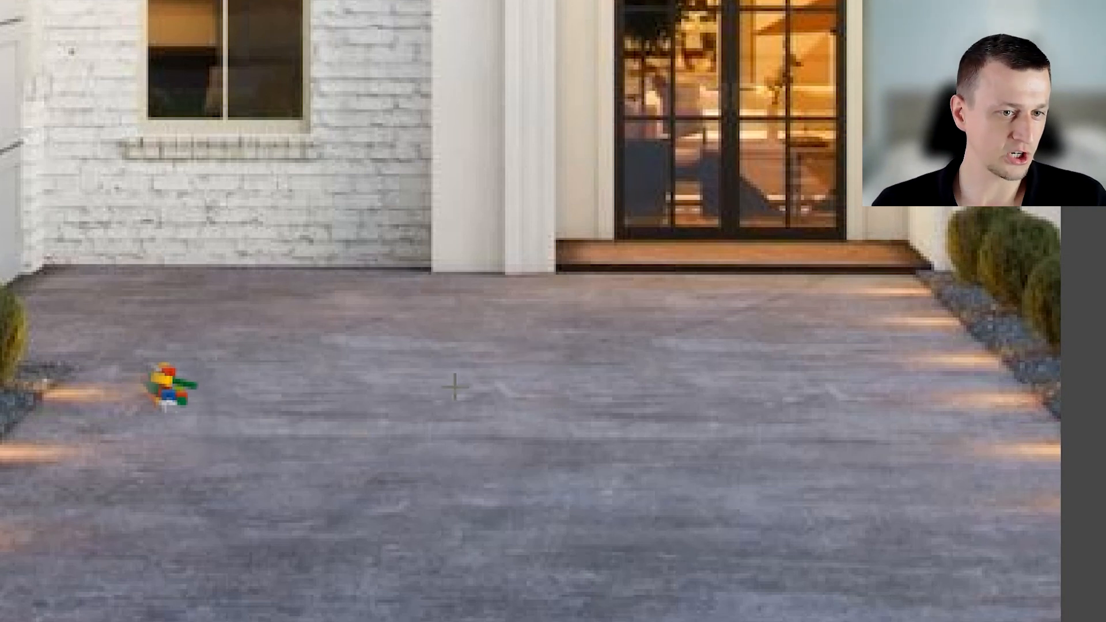
mouse_move(190, 400)
mouse_down()
mouse_move(150, 377)
mouse_move(193, 403)
mouse_move(217, 398)
mouse_move(280, 458)
mouse_up()
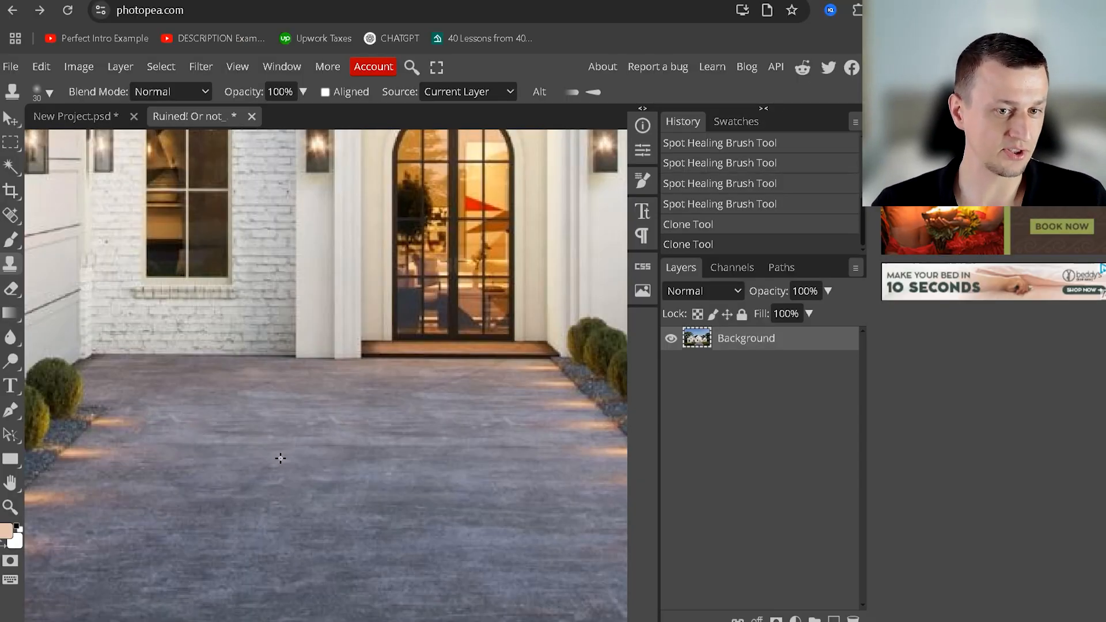
click(203, 425)
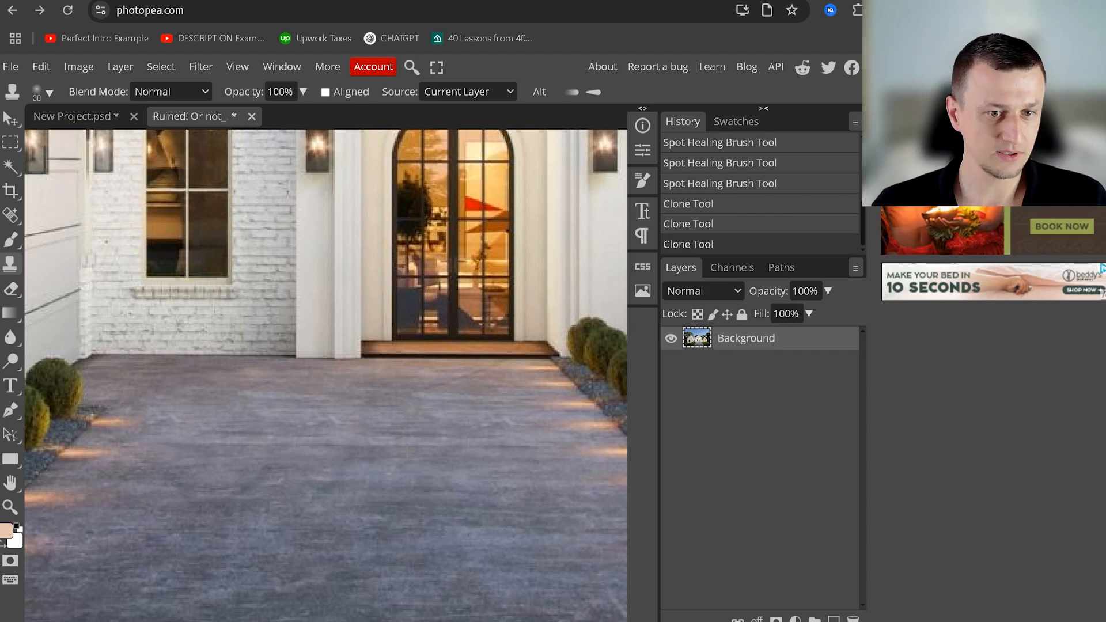
Step: Inspect the retouched driveway up close and against the whole house photo
scroll(406, 453, down, 2)
scroll(482, 438, down, 3)
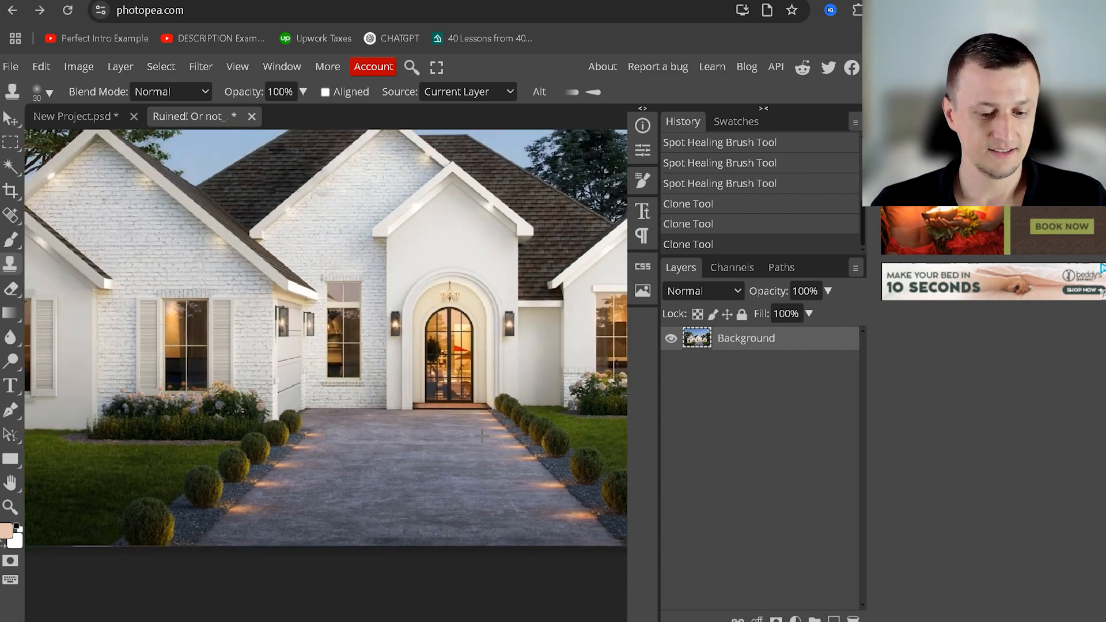
key(h)
drag(495, 430, 402, 399)
scroll(387, 403, down, 1)
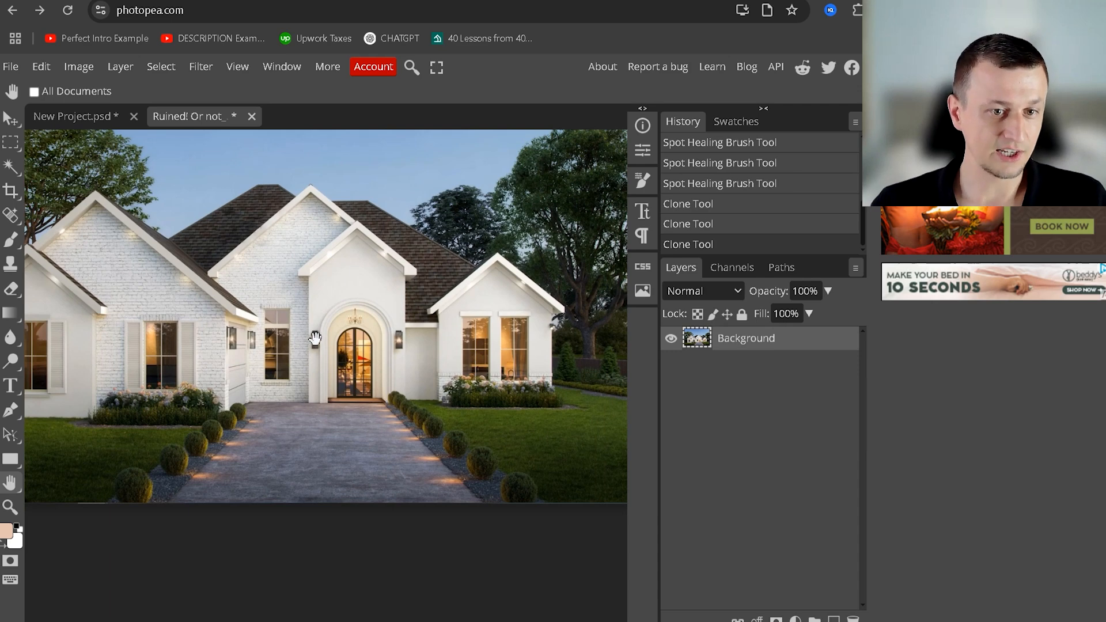
scroll(315, 338, down, 4)
Step: Switch through the Brush to the Move Tool and try shifting the house photo around within the canvas
key(b)
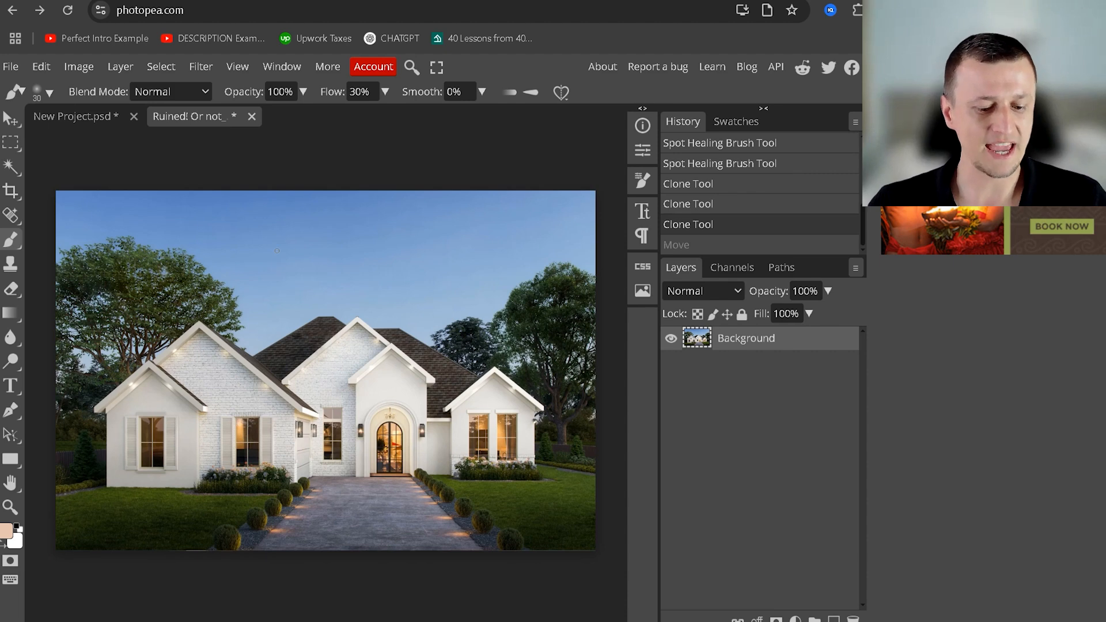
key(v)
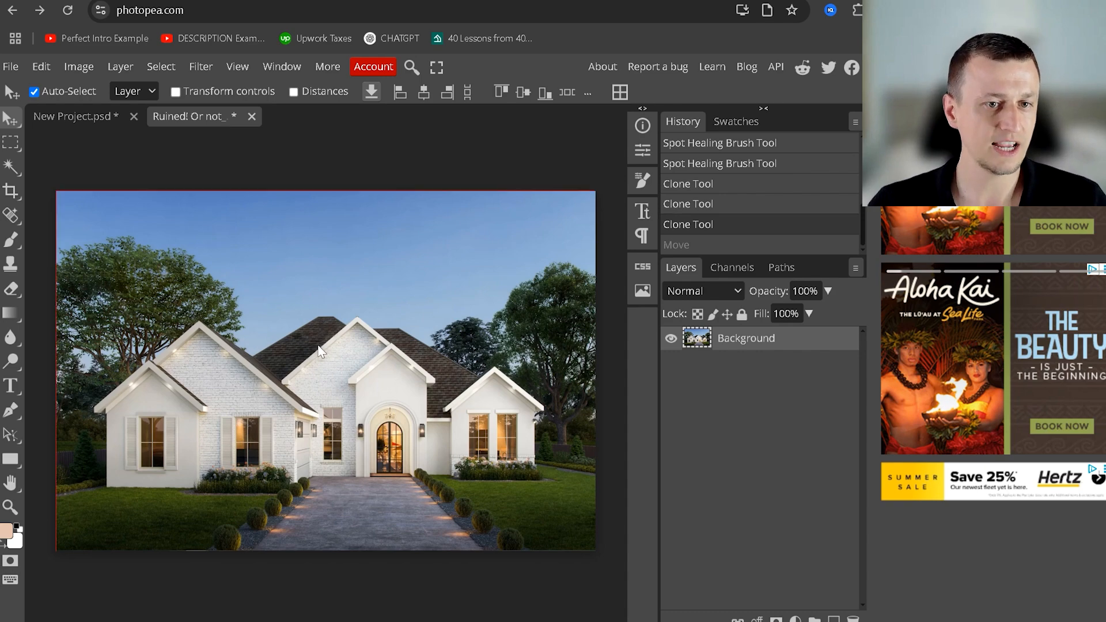
drag(346, 403, 432, 178)
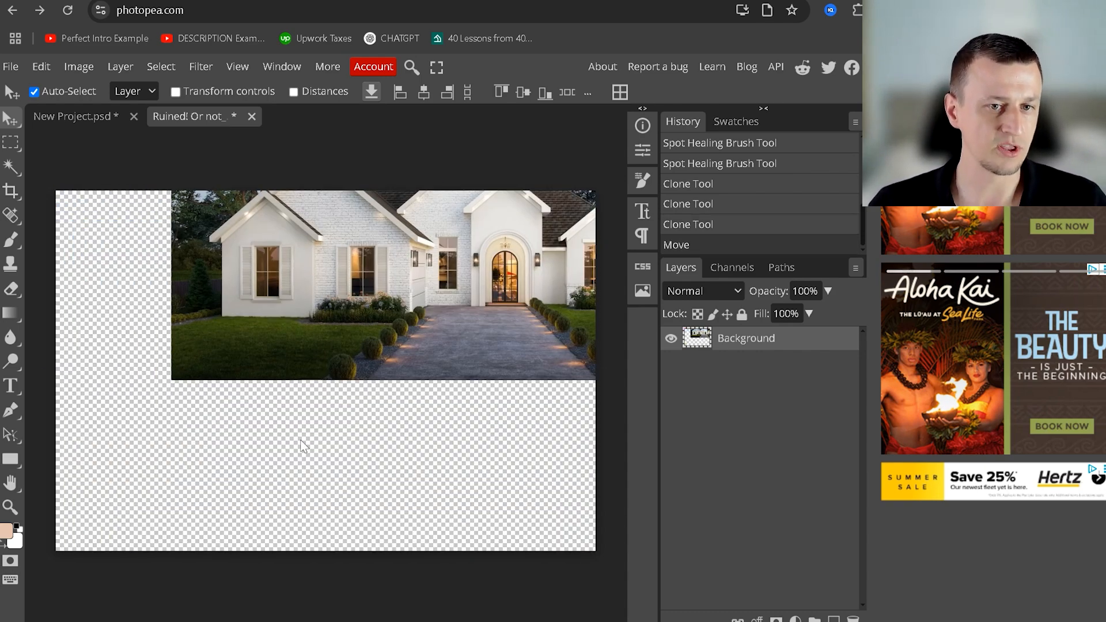
drag(393, 295, 327, 437)
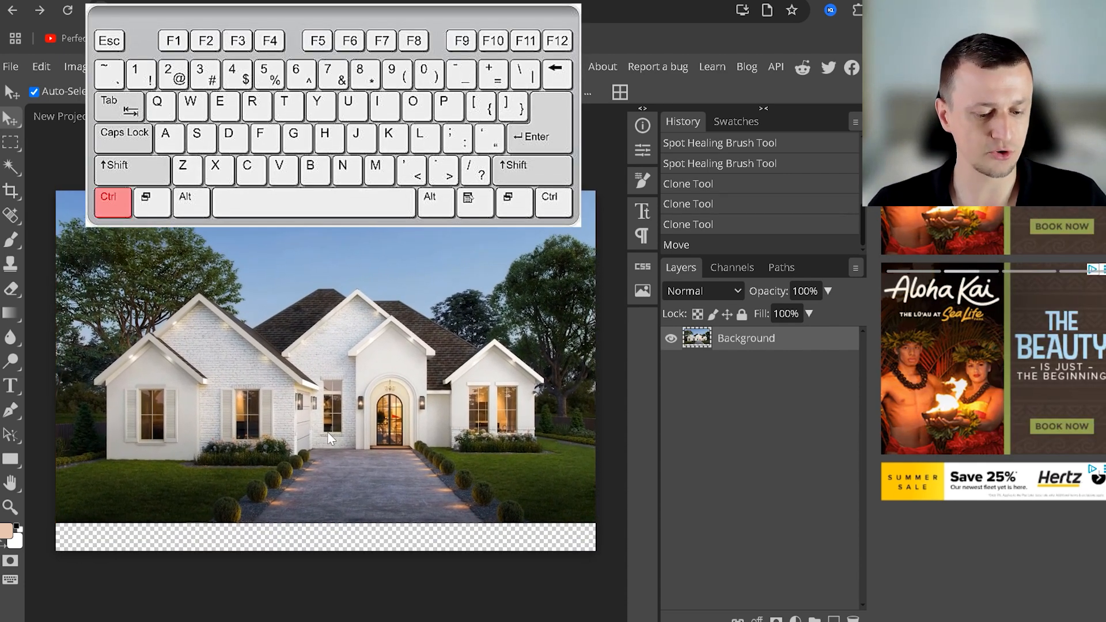
Step: Try Free Transform on the photo, scaling it to 77.72% and rotating it -79.5°, cancel it, and undo the last move
key(ctrl+alt+t)
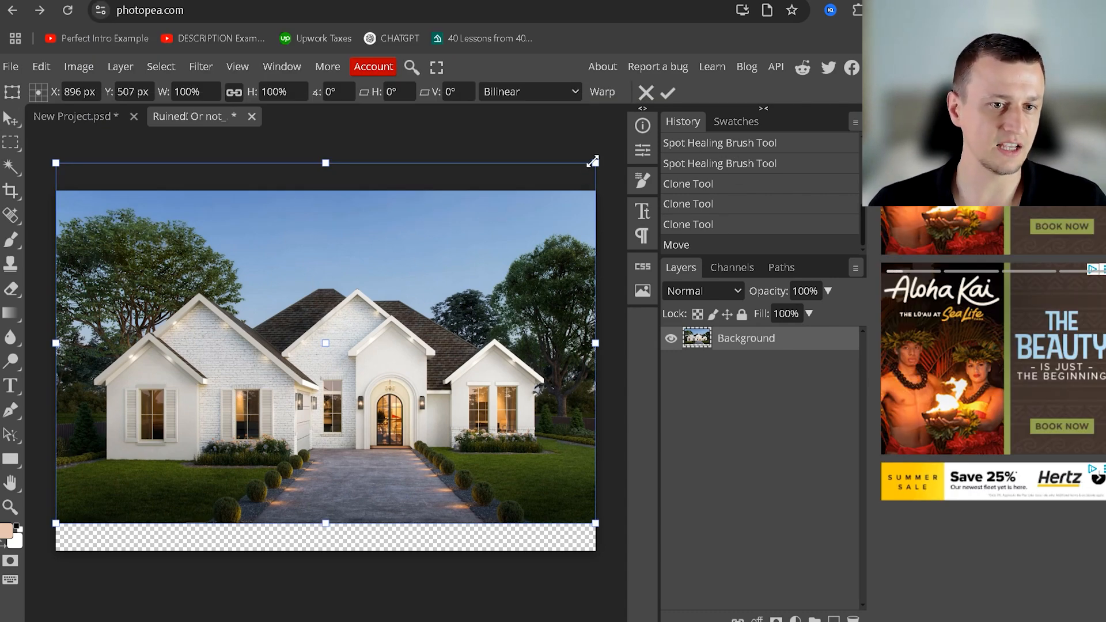
drag(593, 162, 451, 209)
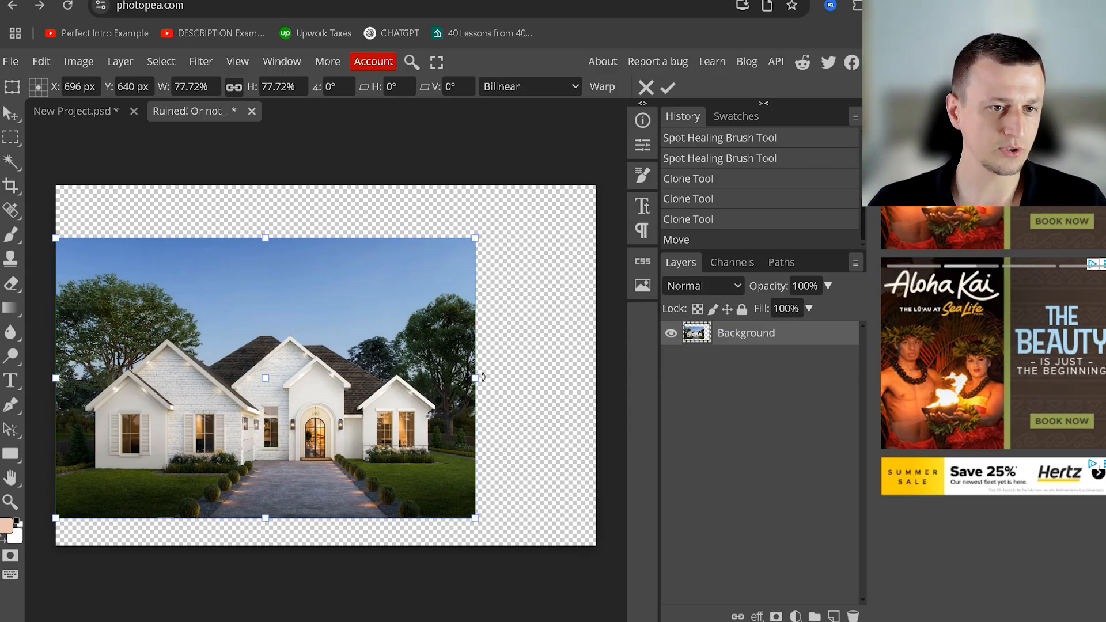
drag(482, 377, 298, 199)
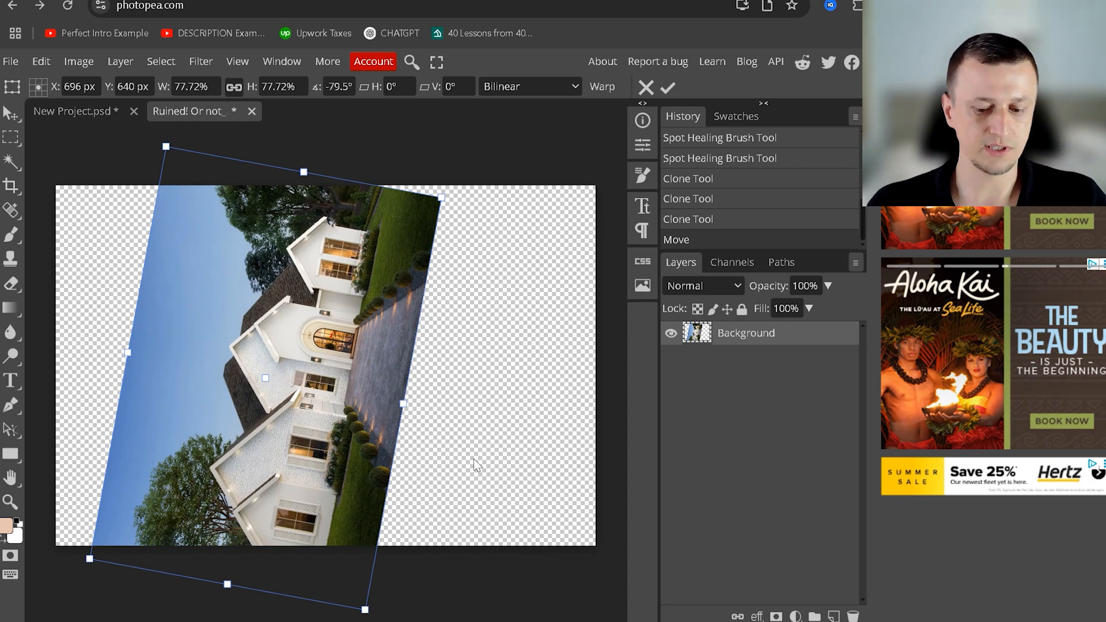
key(Escape)
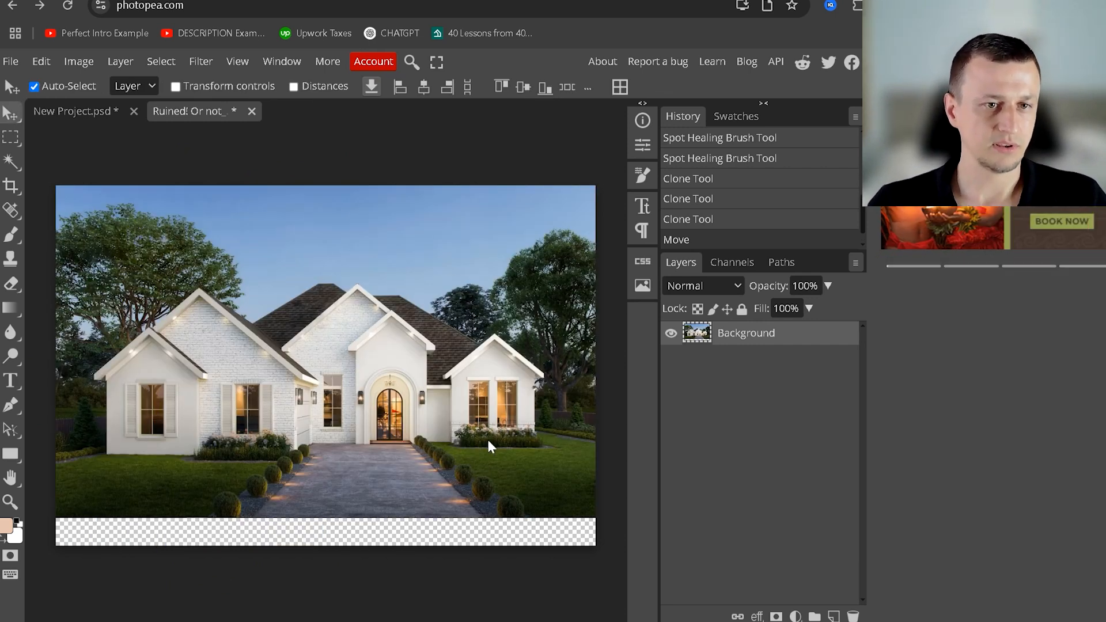
key(ctrl+z)
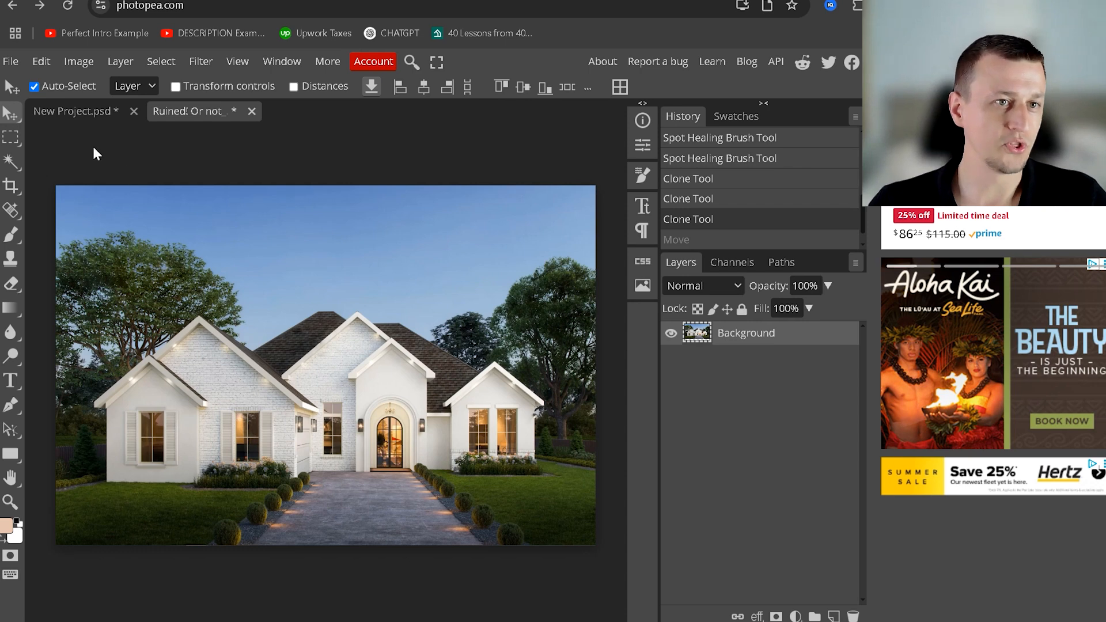
Step: Try flipping the house photo horizontally and undo the flip
click(41, 62)
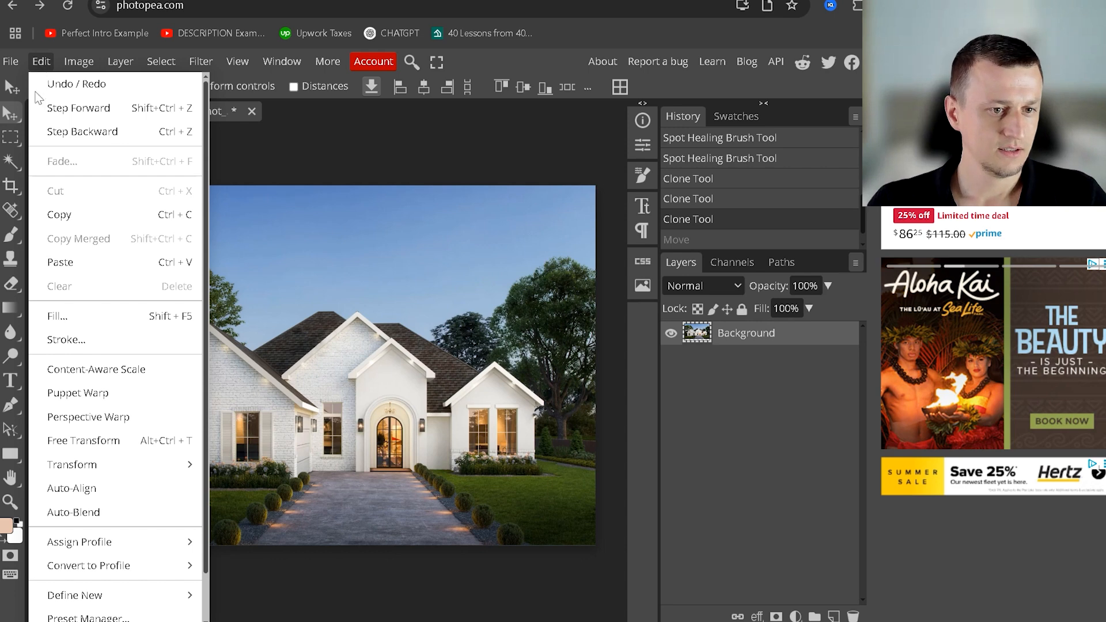
mouse_move(140, 468)
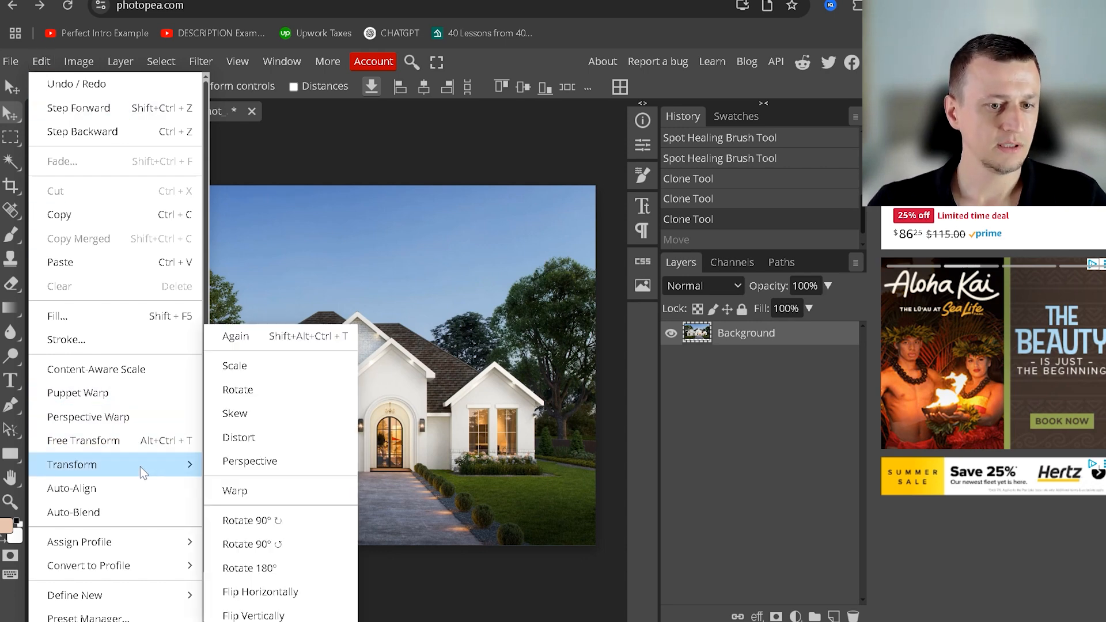
click(301, 591)
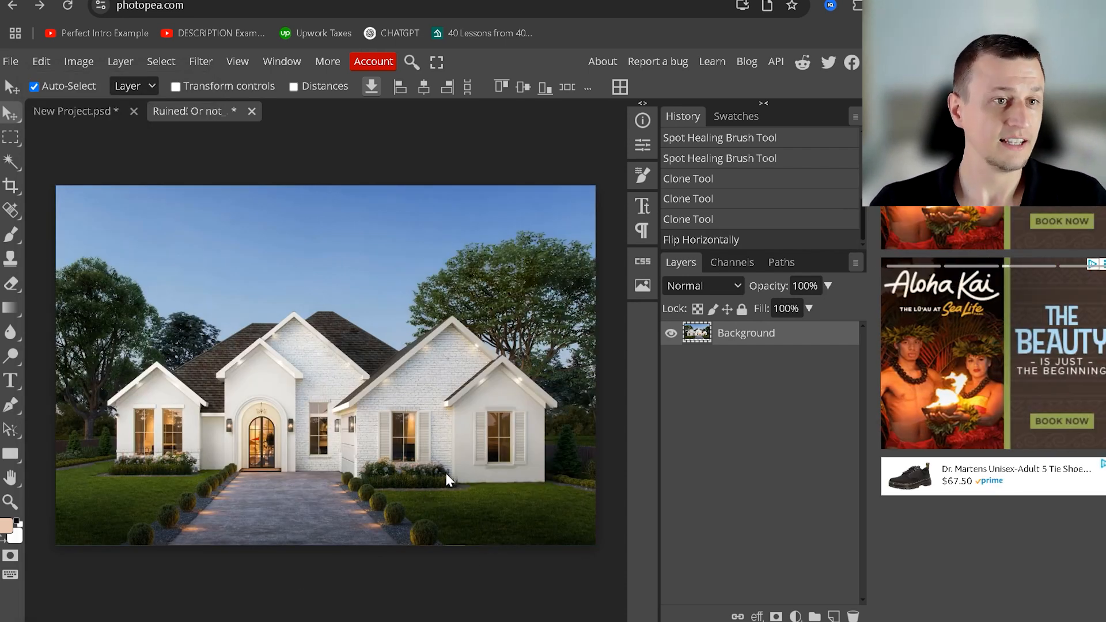
key(ctrl+z)
Step: Try flipping the house photo vertically and undo the flip
click(81, 59)
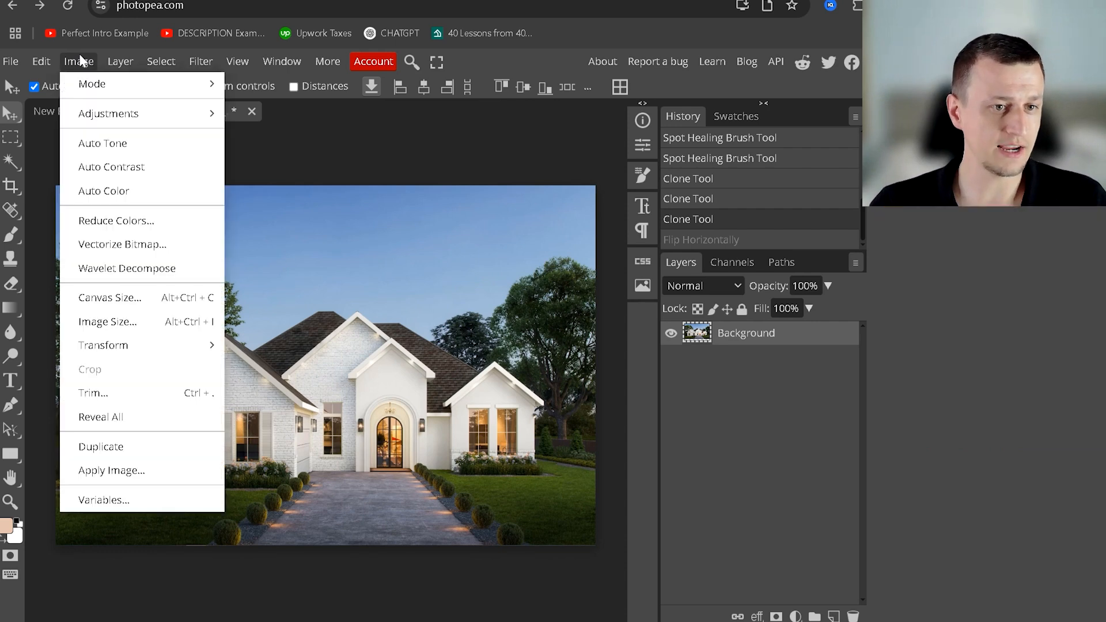
click(39, 60)
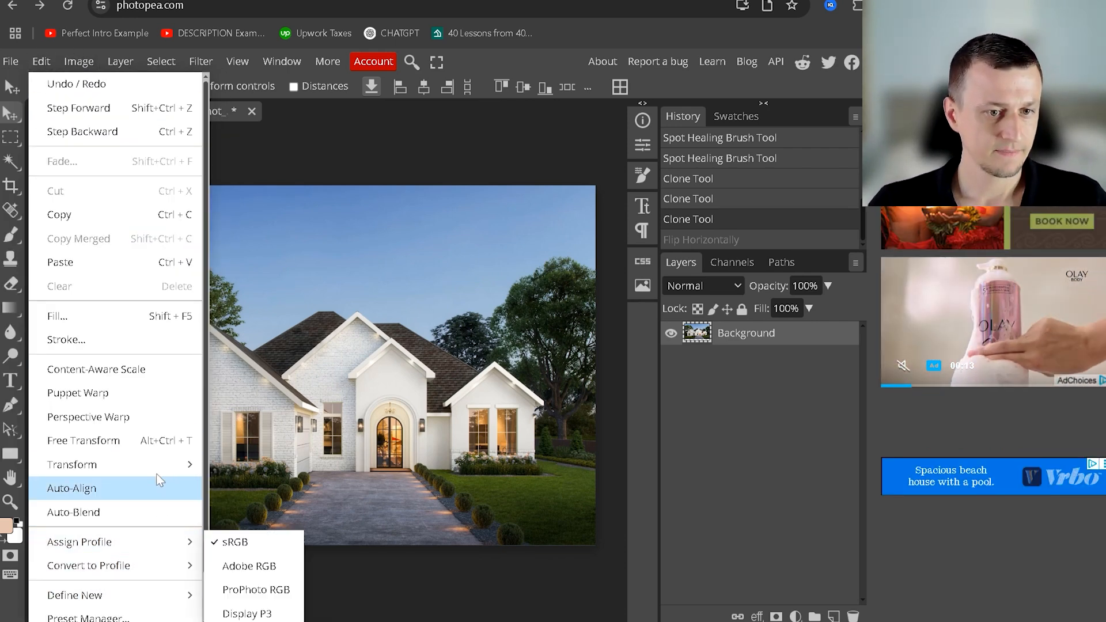
mouse_move(171, 466)
click(297, 611)
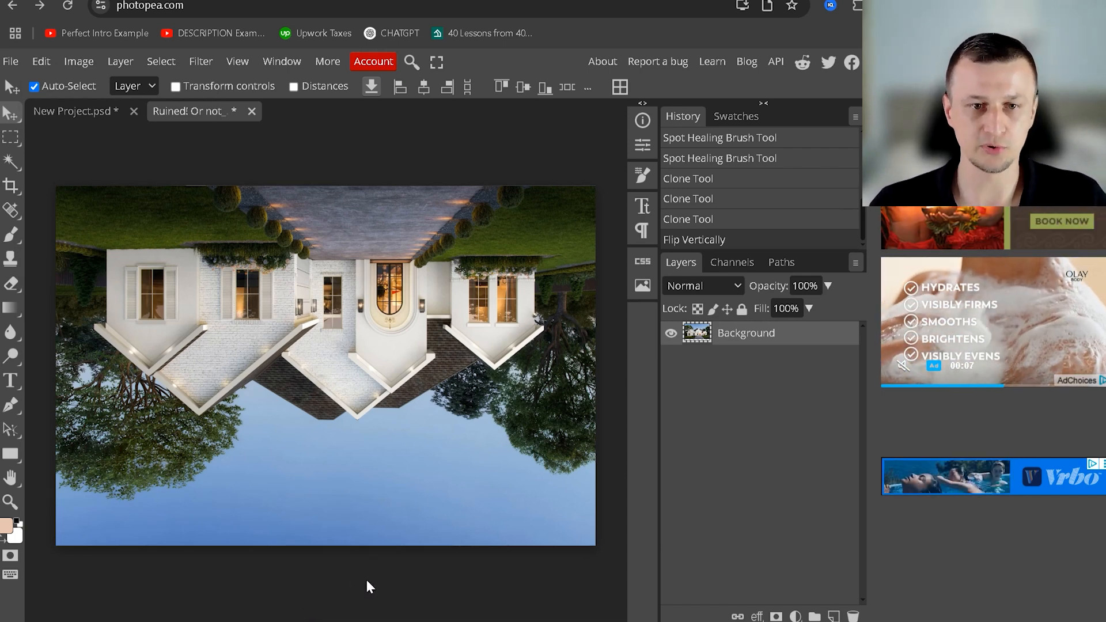
key(ctrl+z)
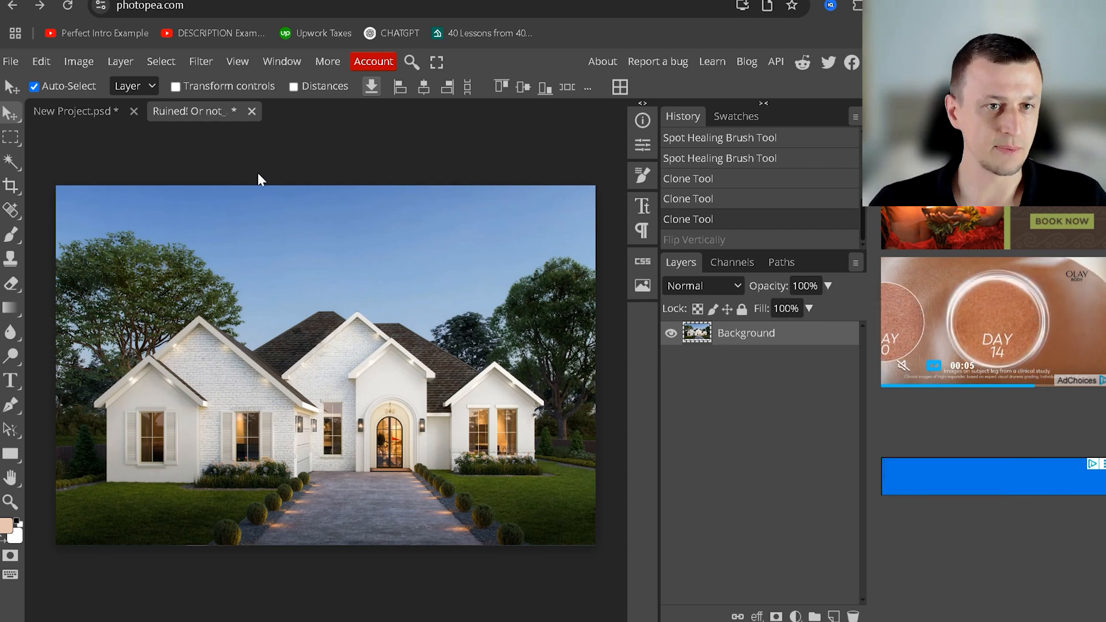
Step: Close the "Ruined! Or not_" image without saving and open the adjustments image from the For Video folder as its own document
click(256, 115)
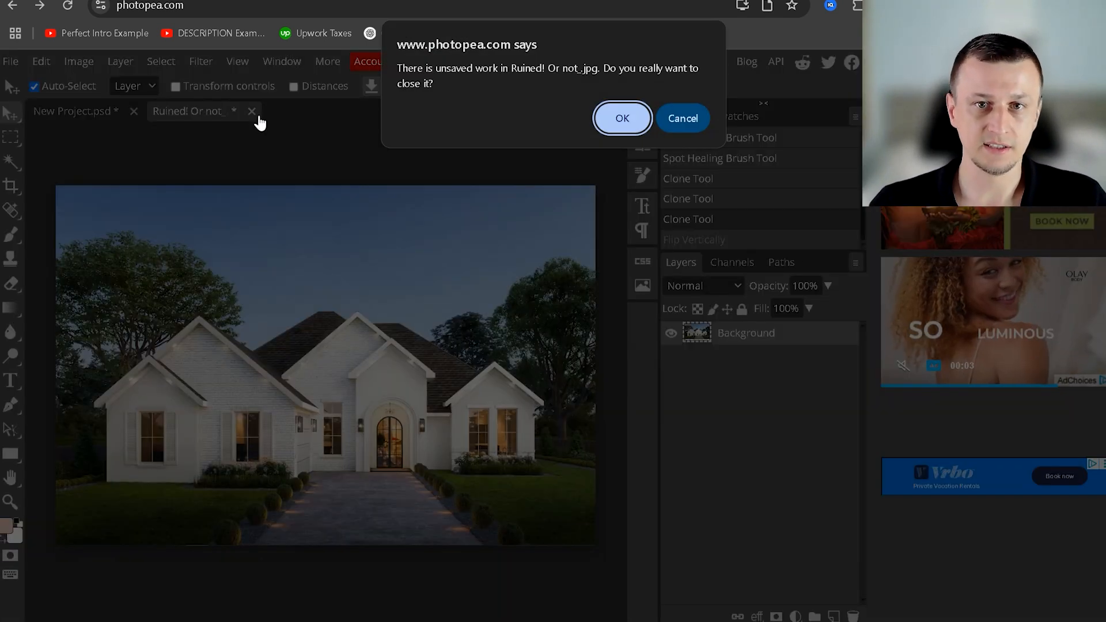
click(629, 124)
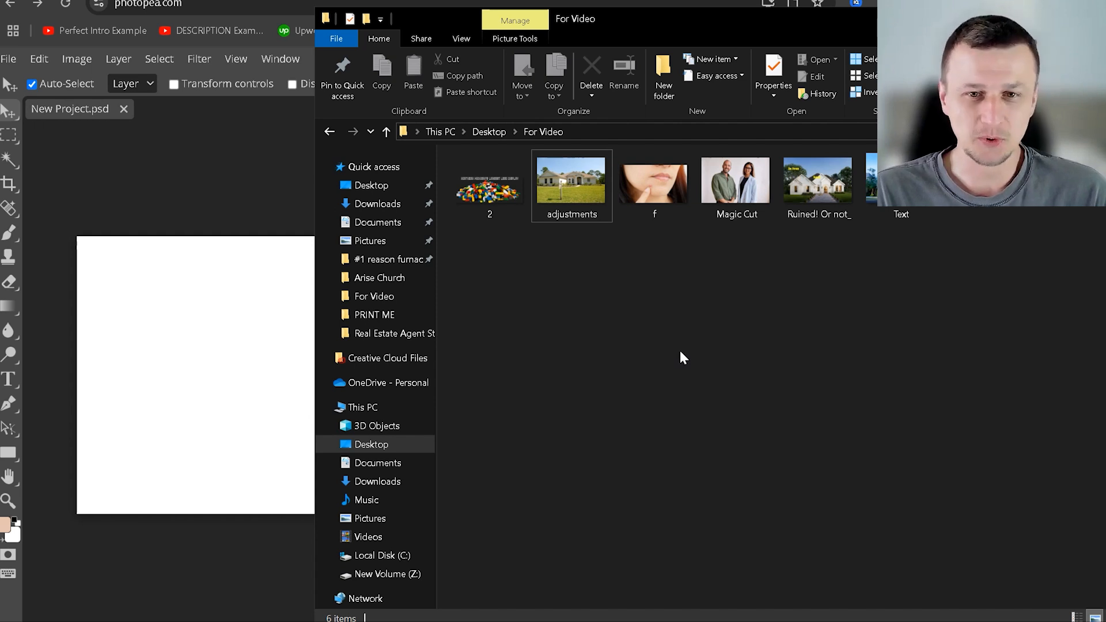
drag(578, 178, 188, 106)
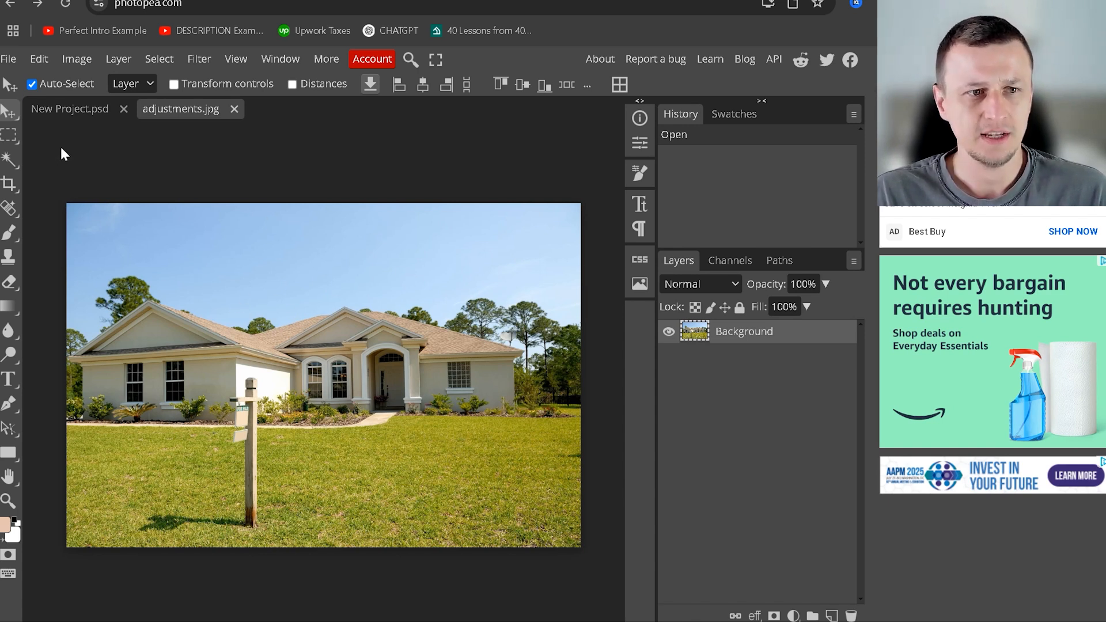
Step: Try the Auto Color correction on the adjustments photo and undo it
click(77, 61)
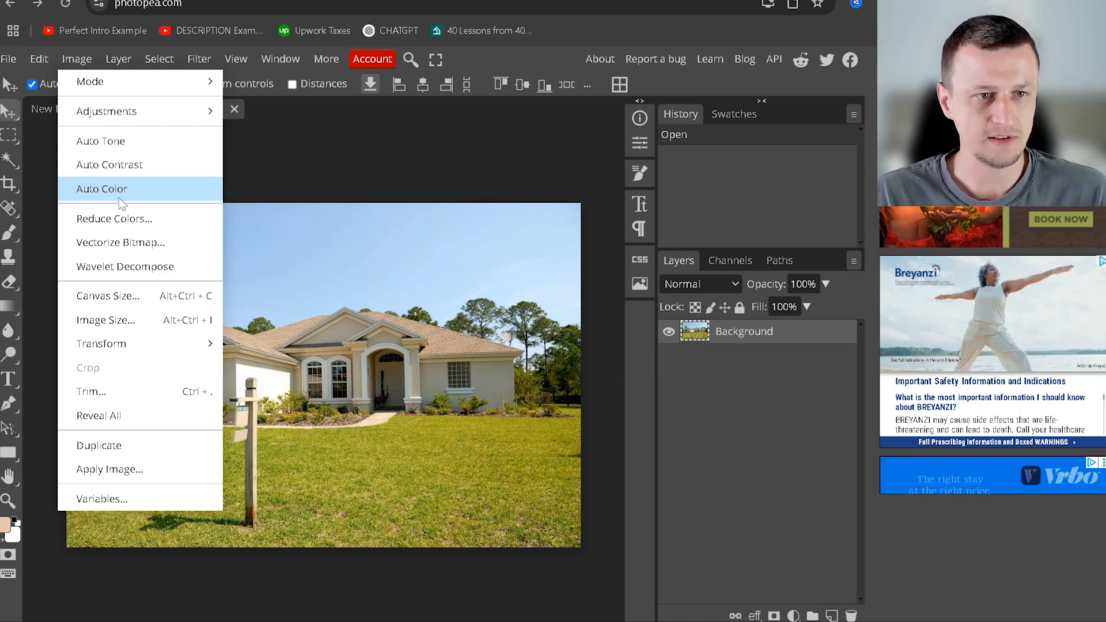
click(123, 190)
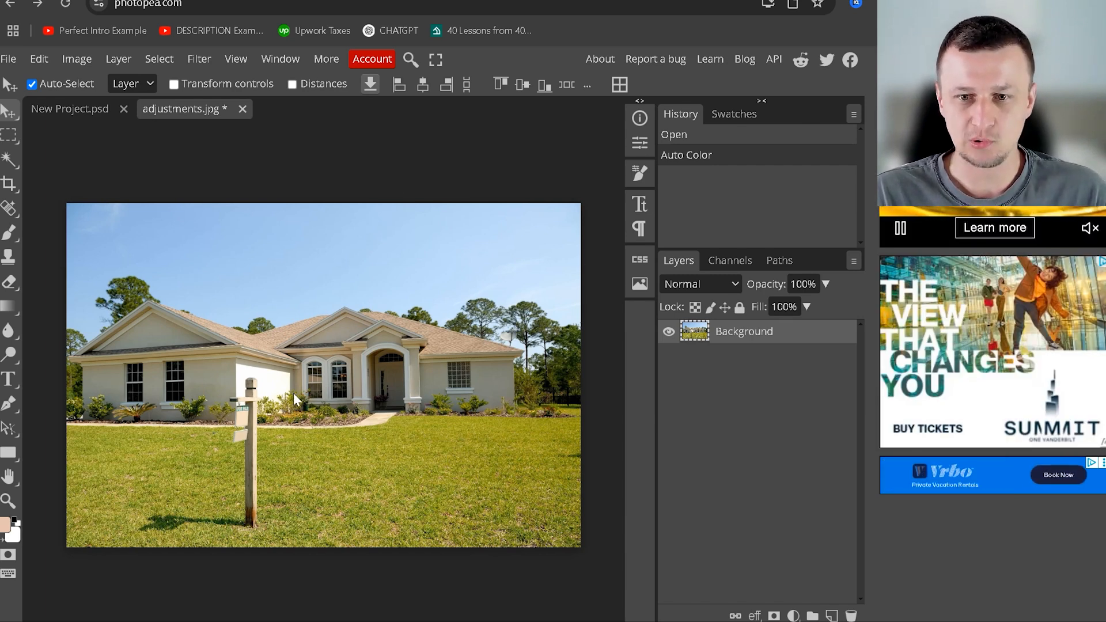
key(ctrl+z)
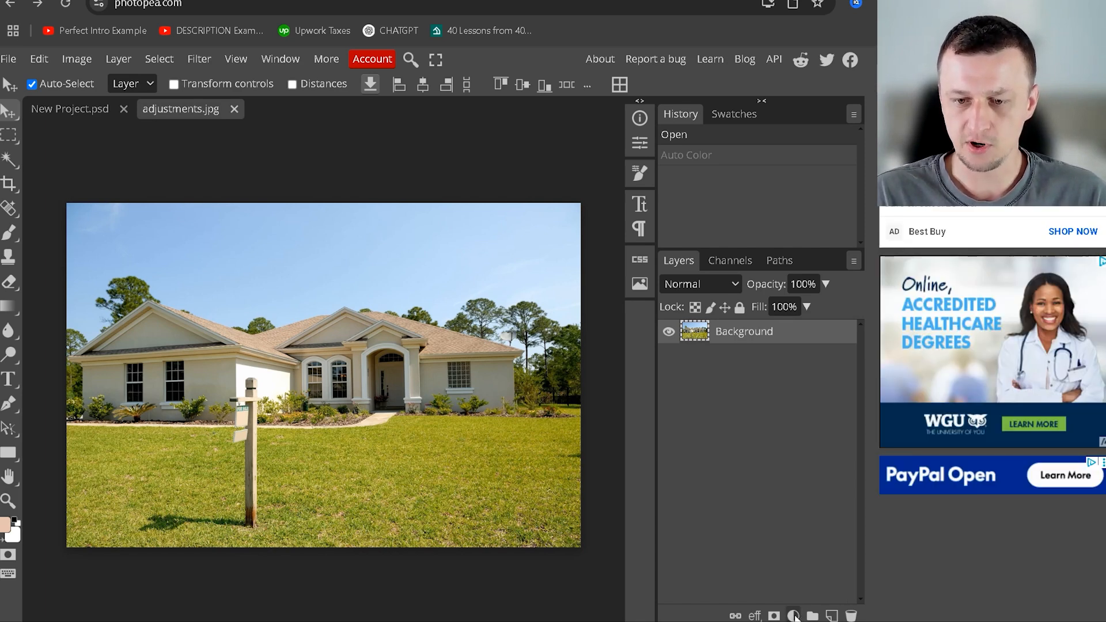
Step: Try a Black & White adjustment layer over the house photo, view the whole image with it, and undo it
click(794, 615)
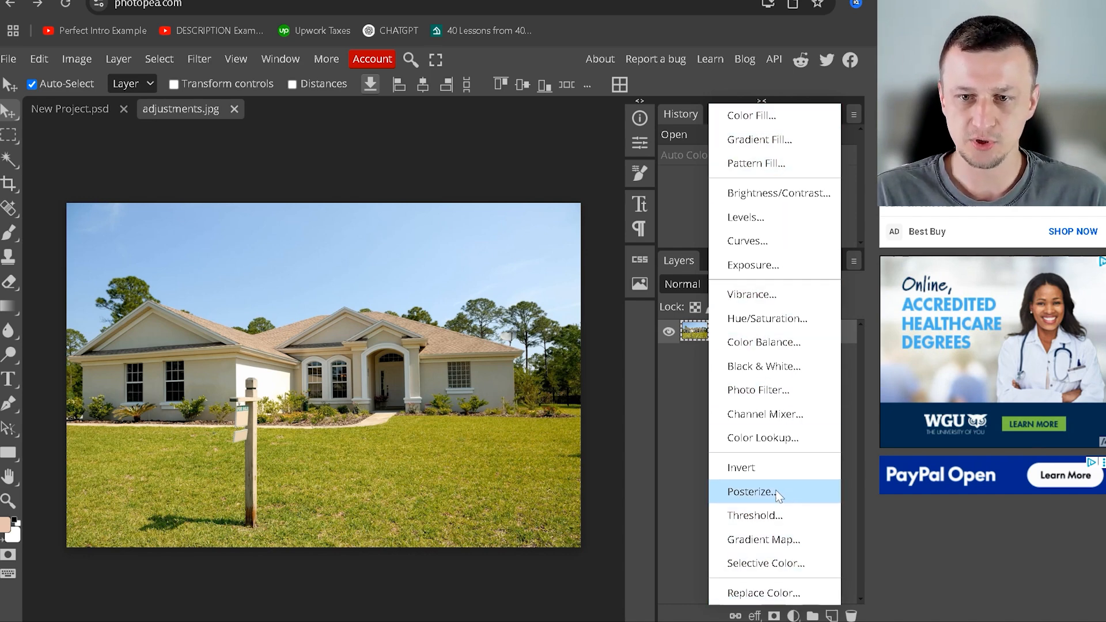
click(776, 365)
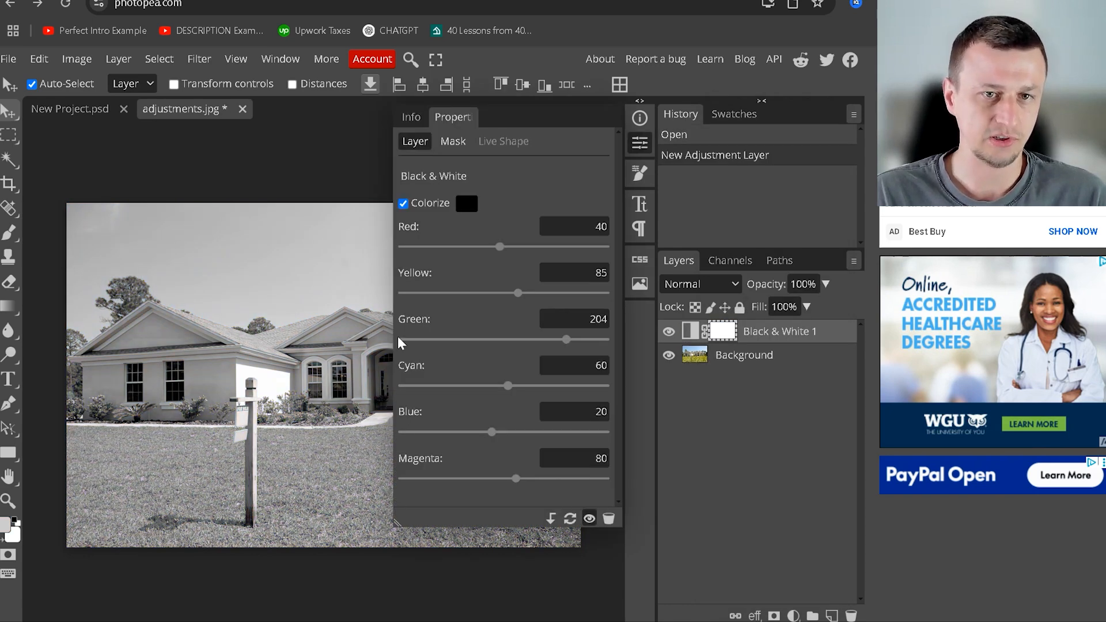
click(644, 148)
click(644, 148)
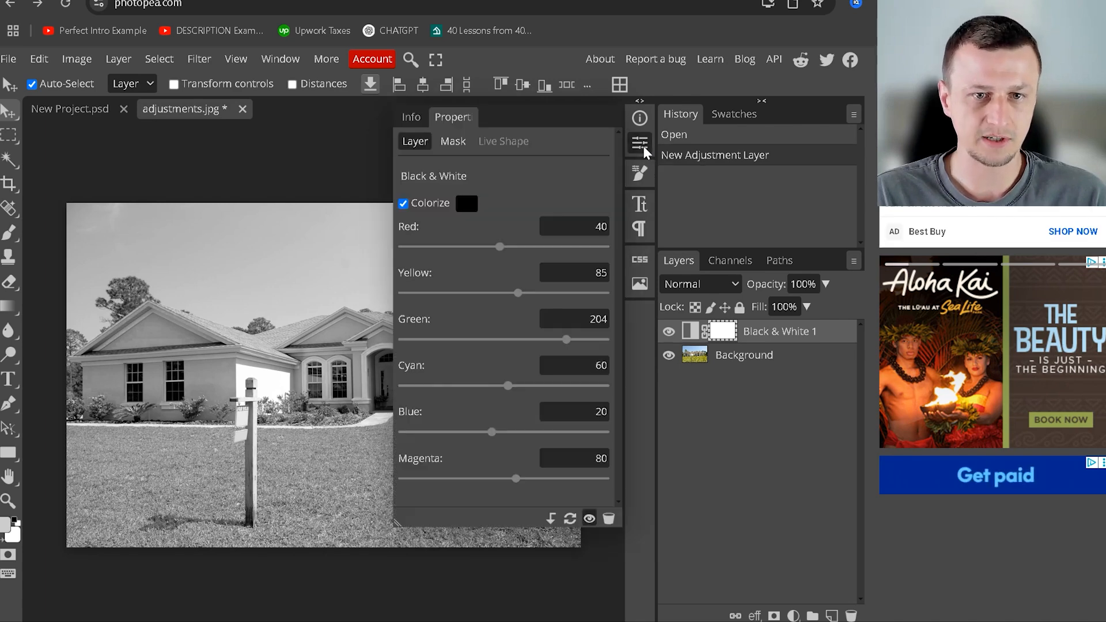
click(643, 146)
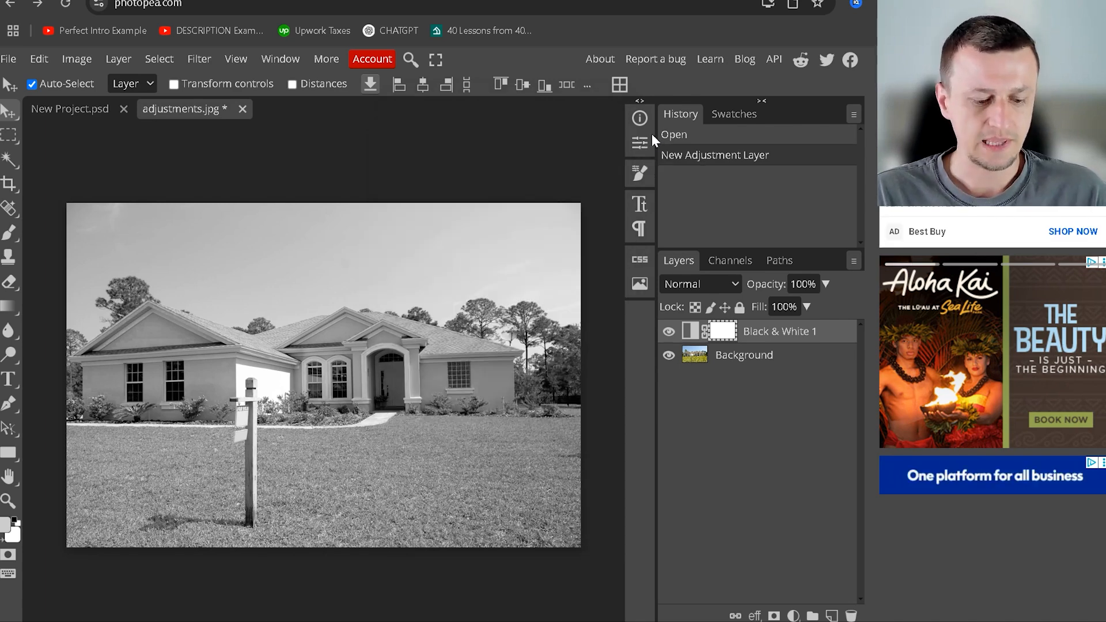
key(ctrl+z)
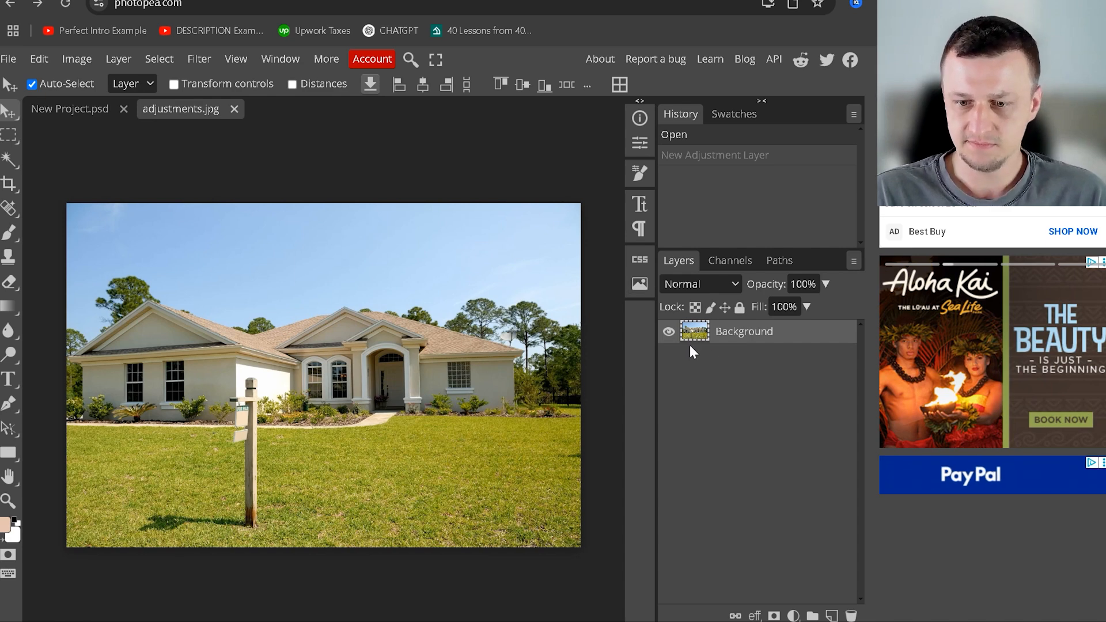
Step: Add a Vibrance adjustment layer above the house photo's Background layer and switch to the Hand tool
click(793, 615)
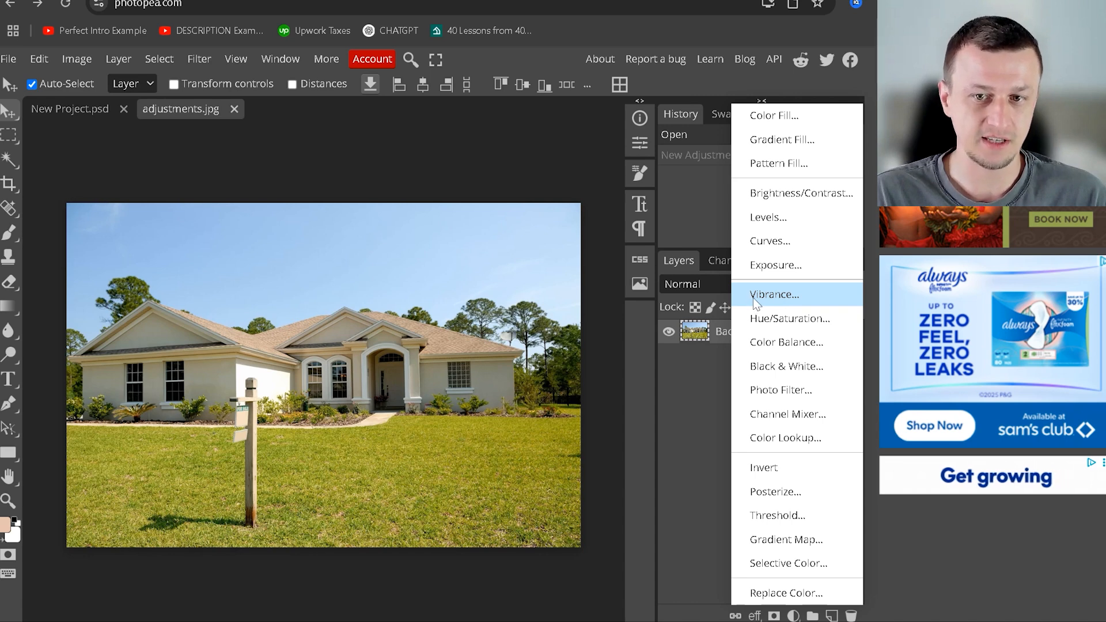
click(775, 297)
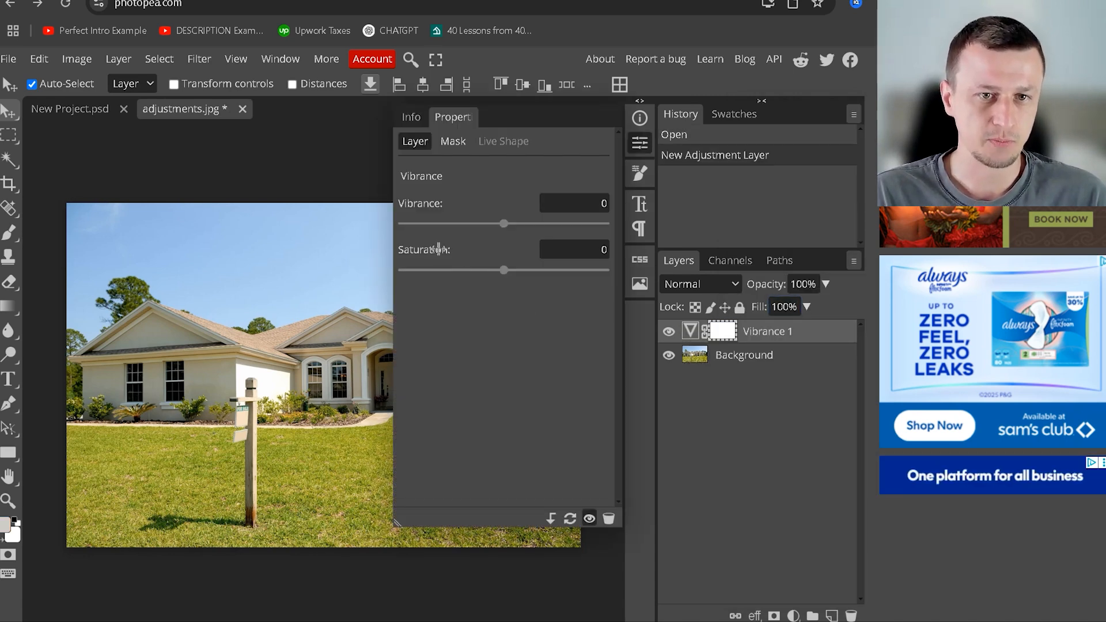
key(h)
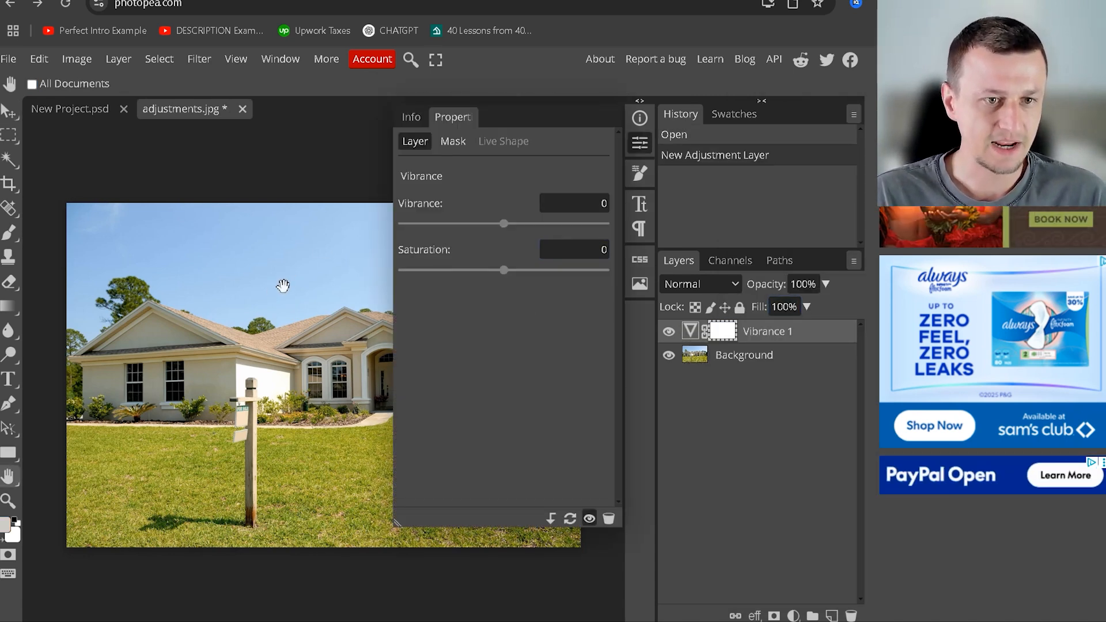
Step: Preview the Vibrance setting at 100 on the house photo, and bring it back down to 1
drag(284, 286, 136, 264)
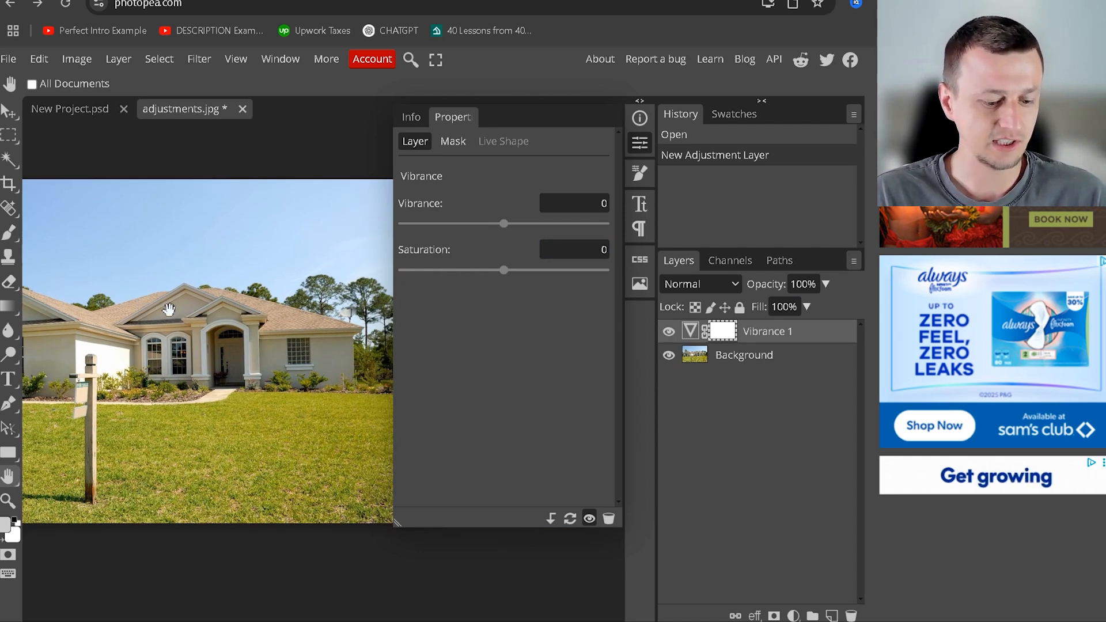
scroll(187, 316, down, 1)
scroll(187, 317, down, 1)
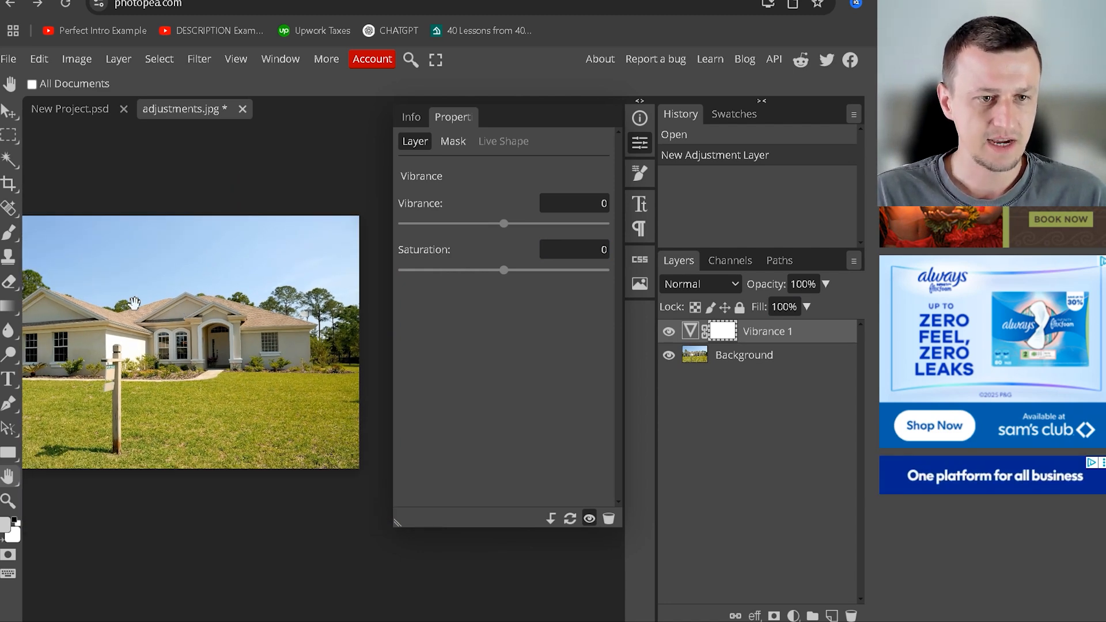
drag(134, 304, 158, 297)
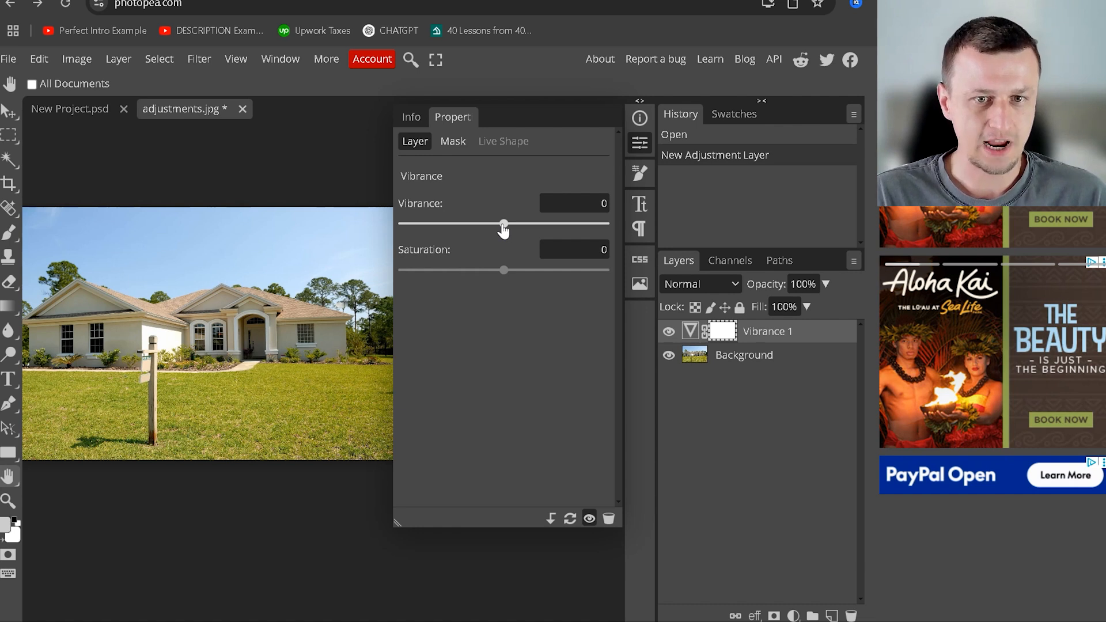
drag(503, 229, 520, 231)
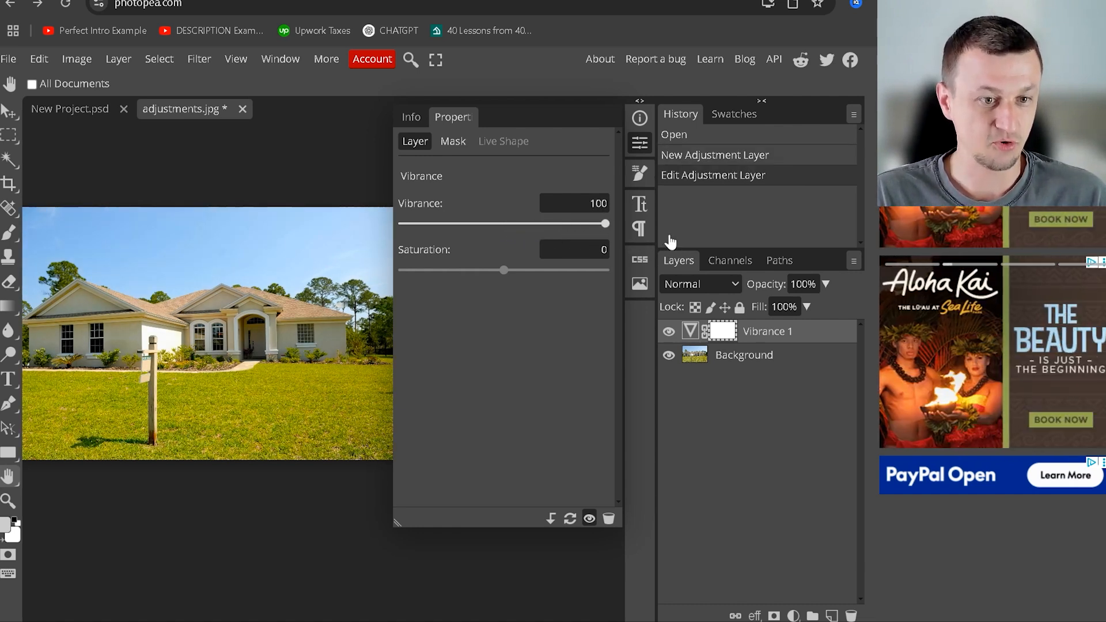
drag(587, 242, 483, 253)
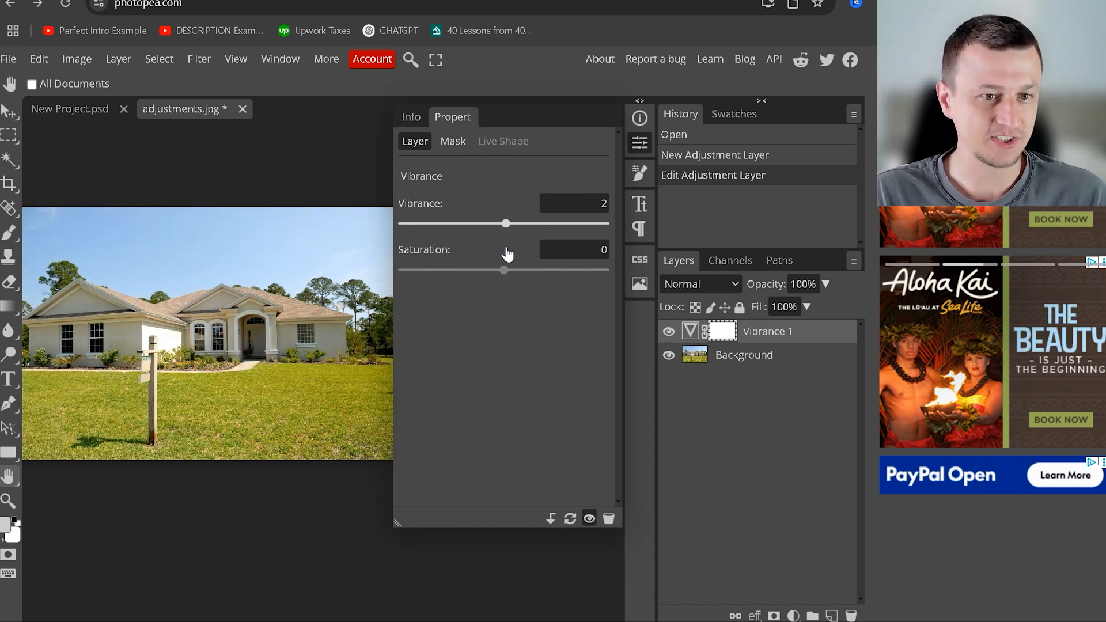
mouse_move(504, 246)
mouse_down()
mouse_move(622, 240)
mouse_move(503, 233)
mouse_up()
Step: Preview Saturation at 100 on the house photo, and return both Saturation and Vibrance to 0
drag(503, 270, 612, 271)
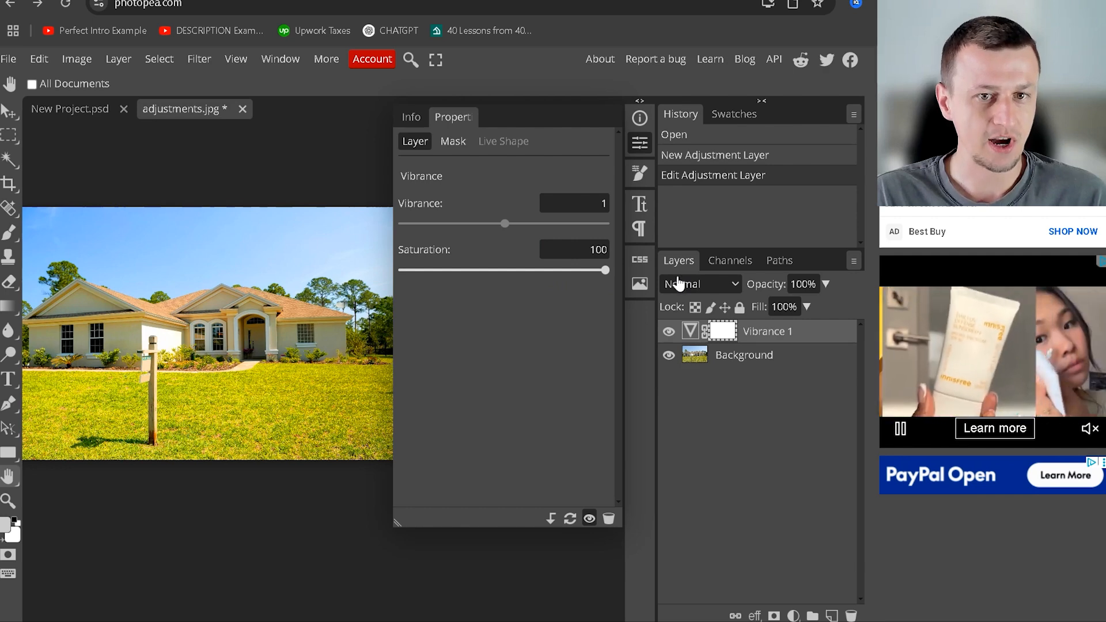
drag(604, 270, 506, 270)
mouse_move(504, 224)
mouse_down()
mouse_move(558, 227)
mouse_move(505, 225)
mouse_up()
mouse_move(506, 271)
mouse_down()
mouse_move(584, 290)
mouse_move(504, 283)
mouse_up()
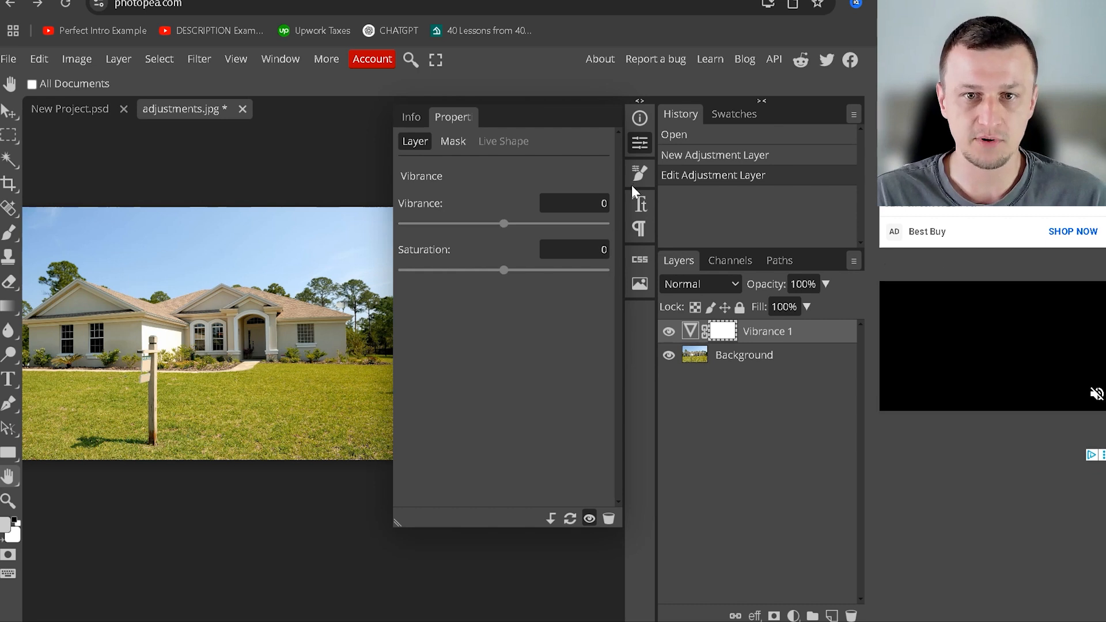
Step: Hide the adjustment properties and undo the Vibrance adjustment layer together with its edits
click(638, 144)
key(ctrl+z)
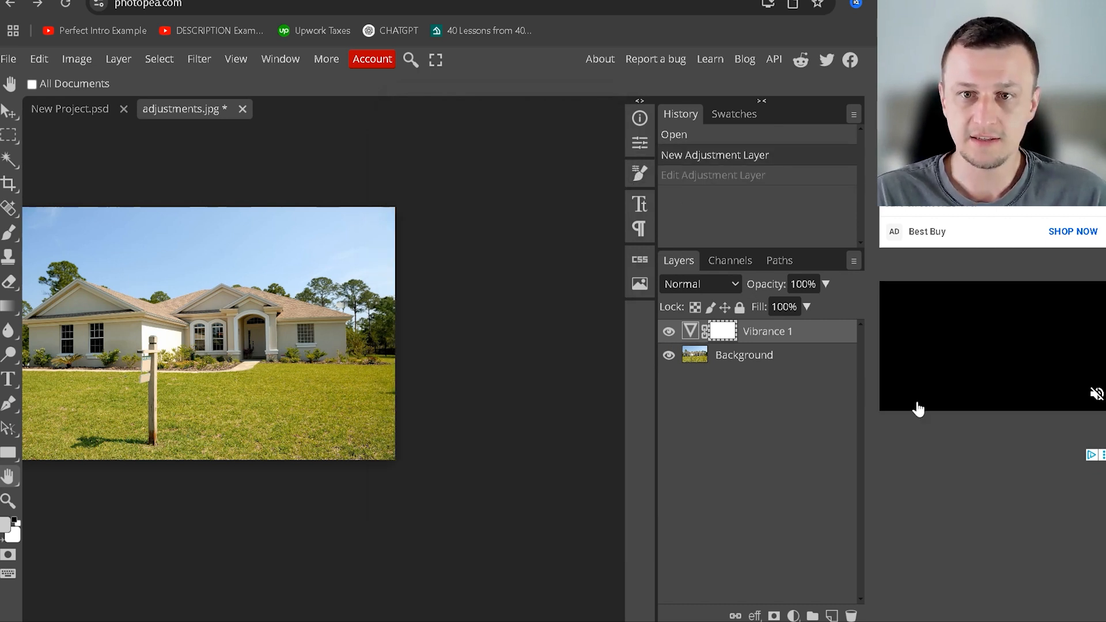
key(ctrl+z)
Step: Add a Brightness/Contrast adjustment layer above the house photo with Brightness 3 and Contrast 1
click(793, 615)
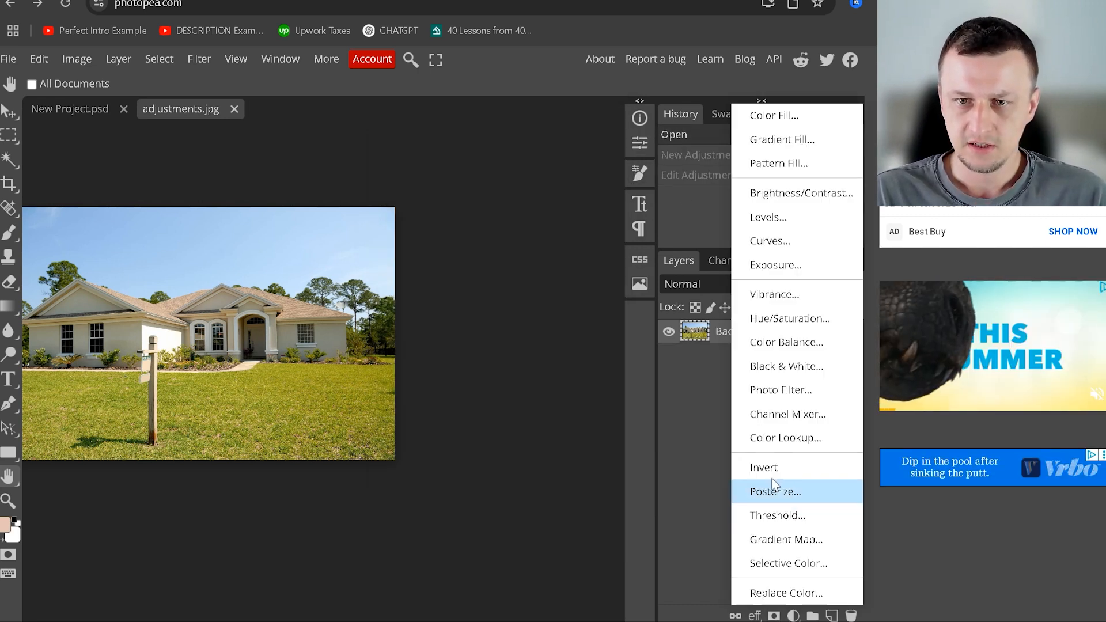
click(805, 196)
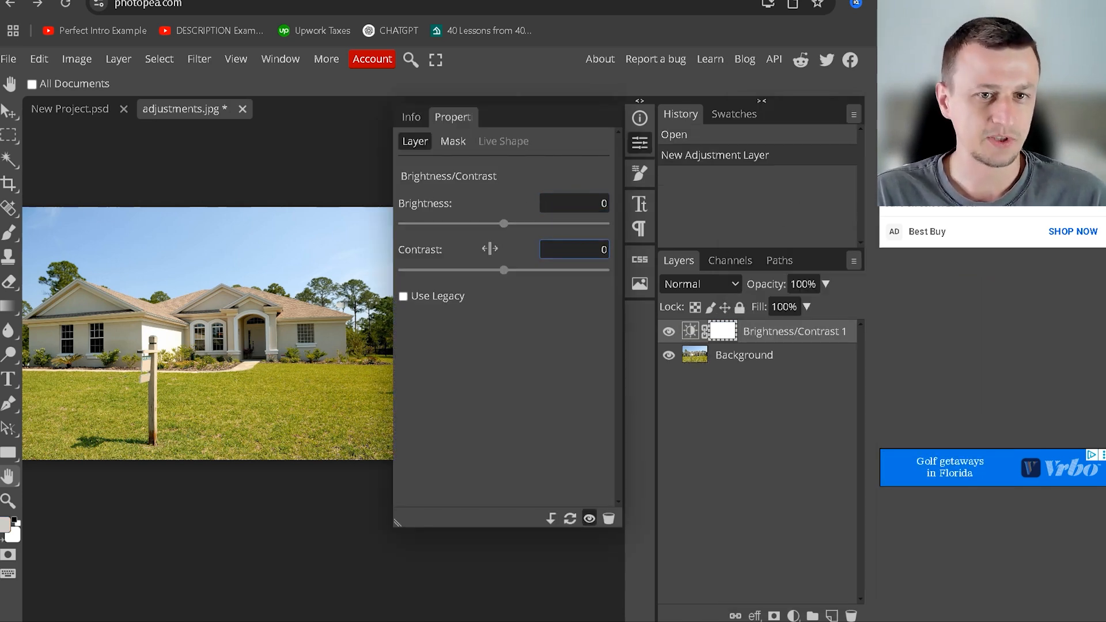
drag(506, 226, 504, 271)
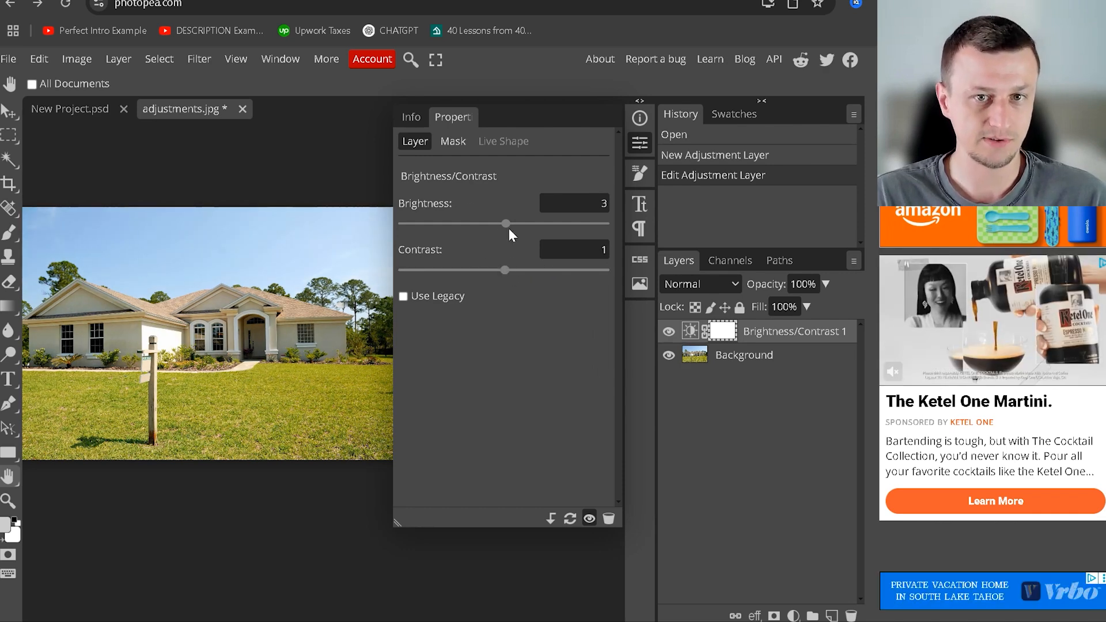
Step: Try an Invert adjustment layer on the house photo and undo it
click(793, 615)
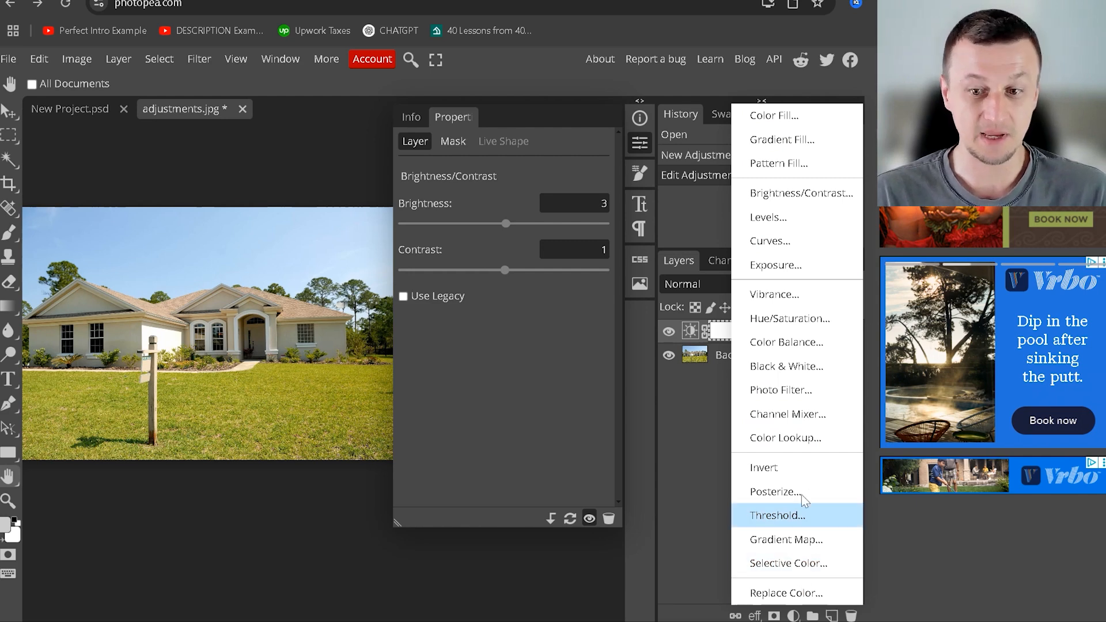
click(781, 468)
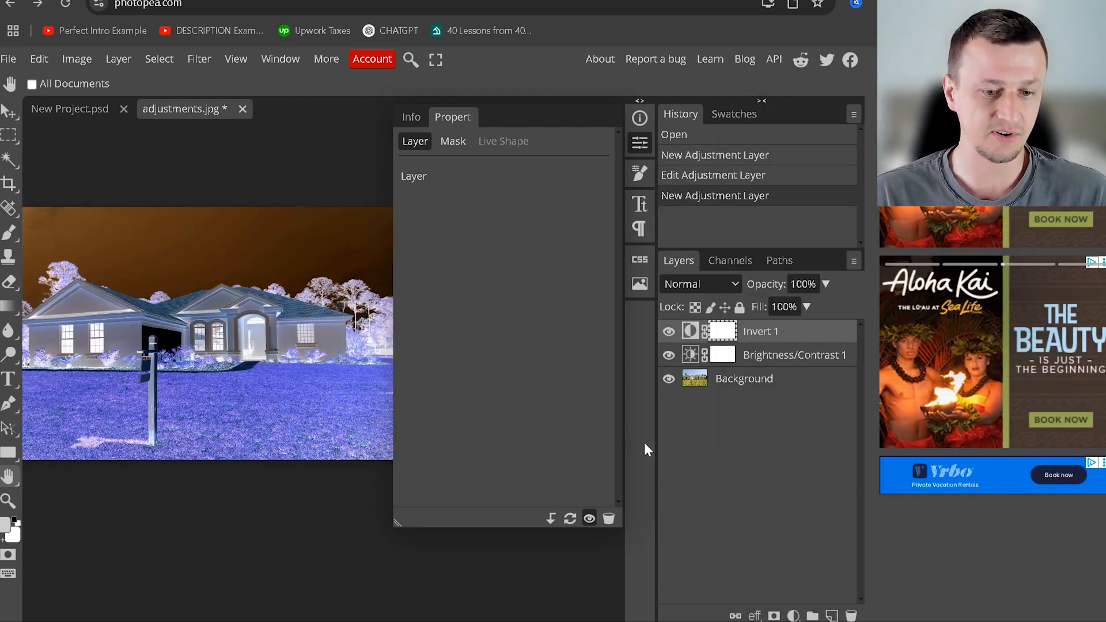
key(ctrl+z)
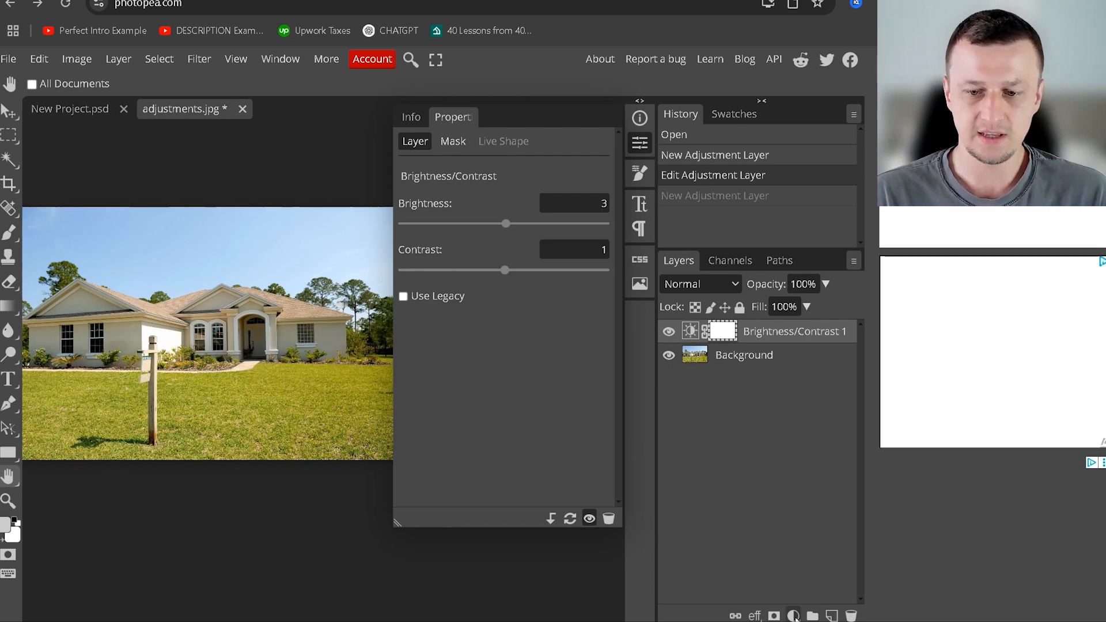
Step: Try a Posterize adjustment layer on the house photo and undo it
click(793, 616)
click(804, 495)
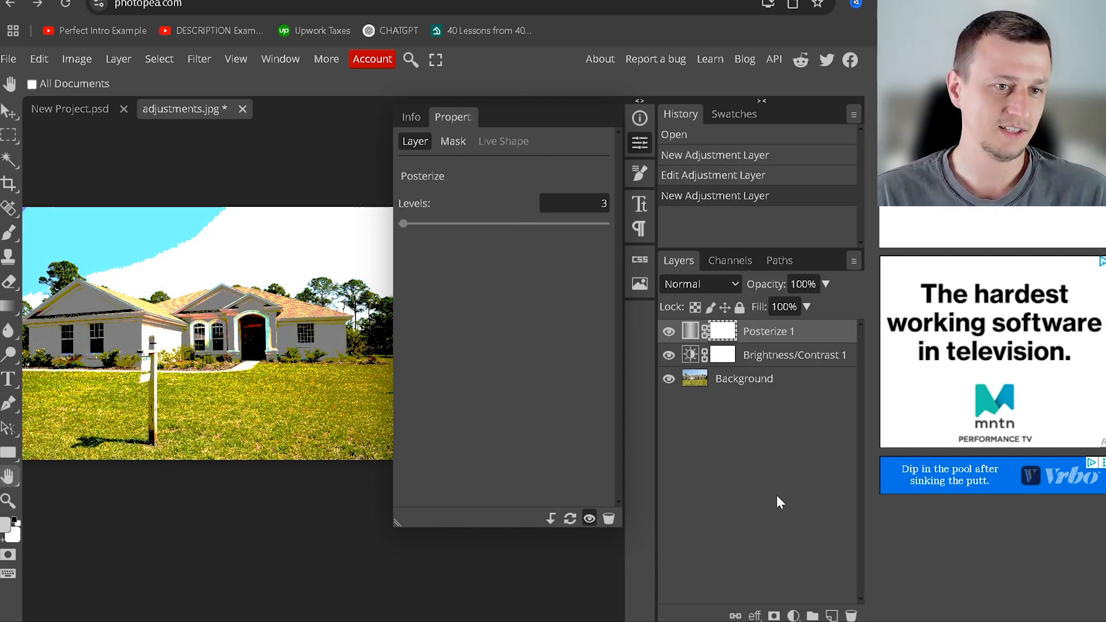
key(ctrl+z)
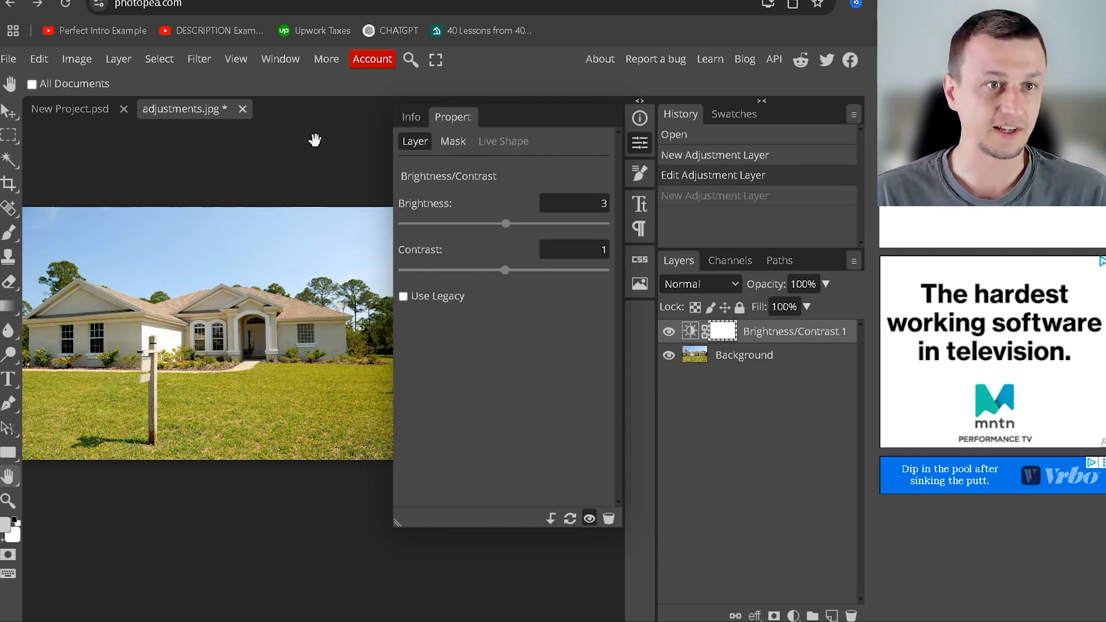
Step: Try a Gaussian Blur with a 400 px radius while the Brightness/Contrast layer is selected, and cancel it
click(193, 59)
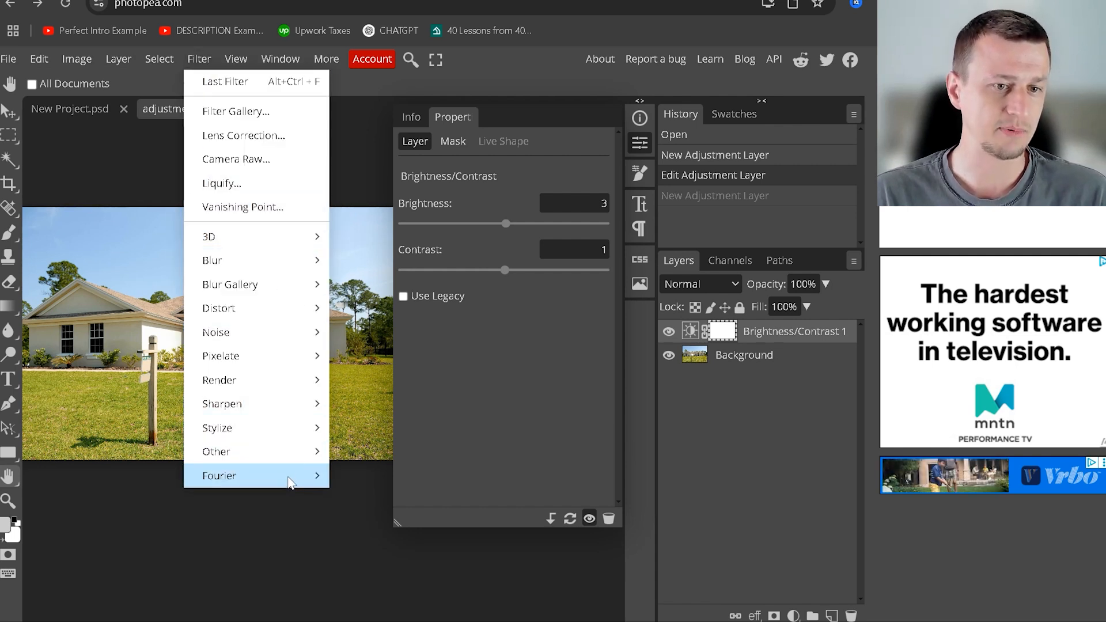
mouse_move(248, 406)
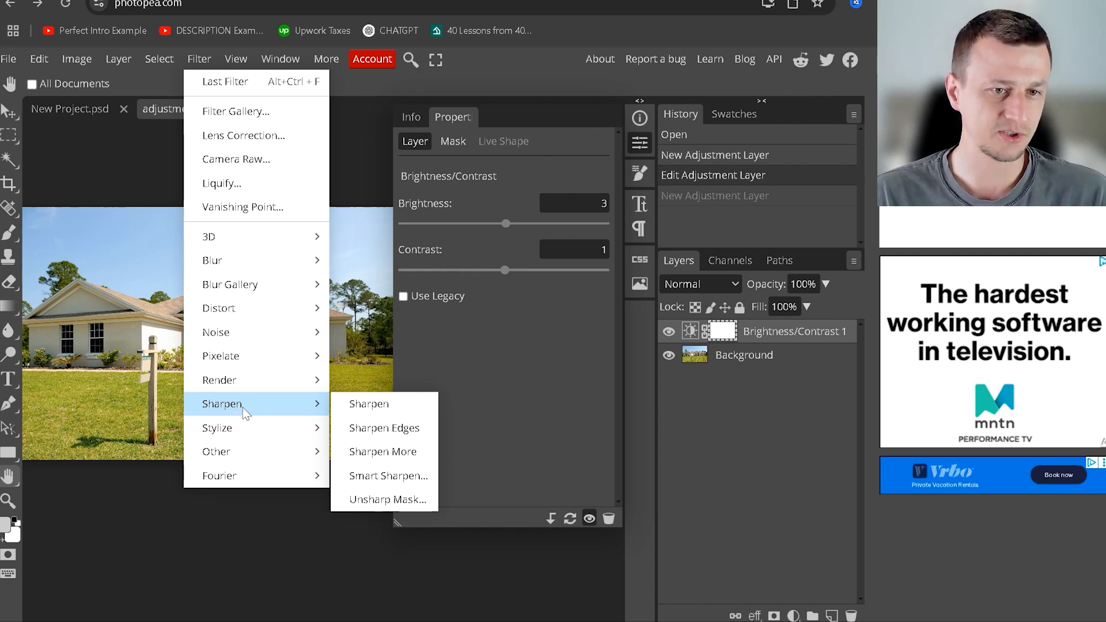
mouse_move(247, 260)
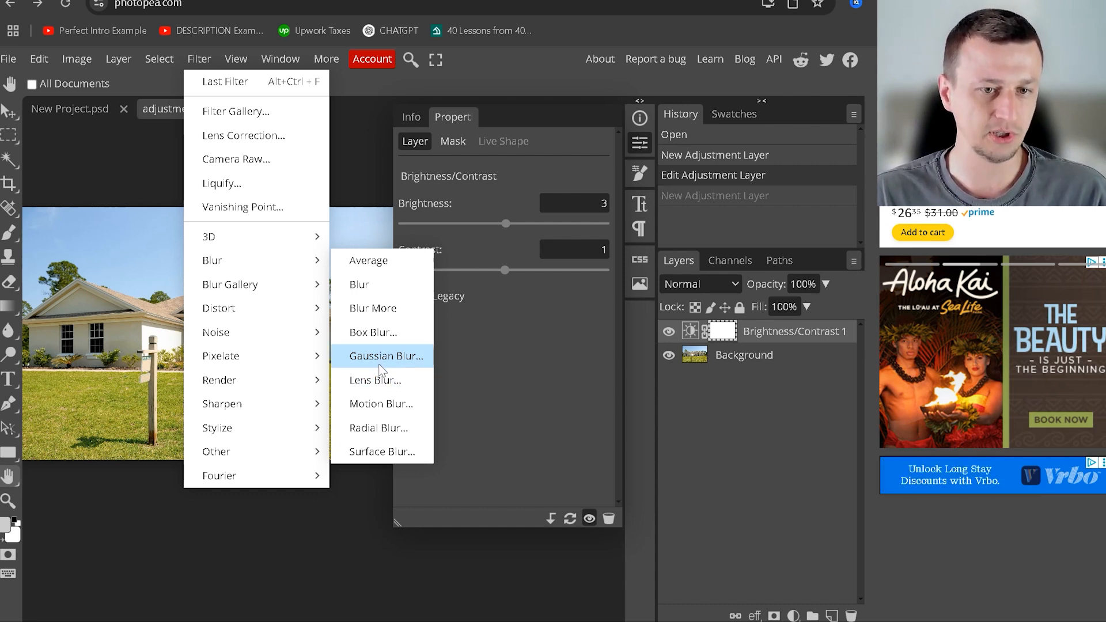
click(392, 354)
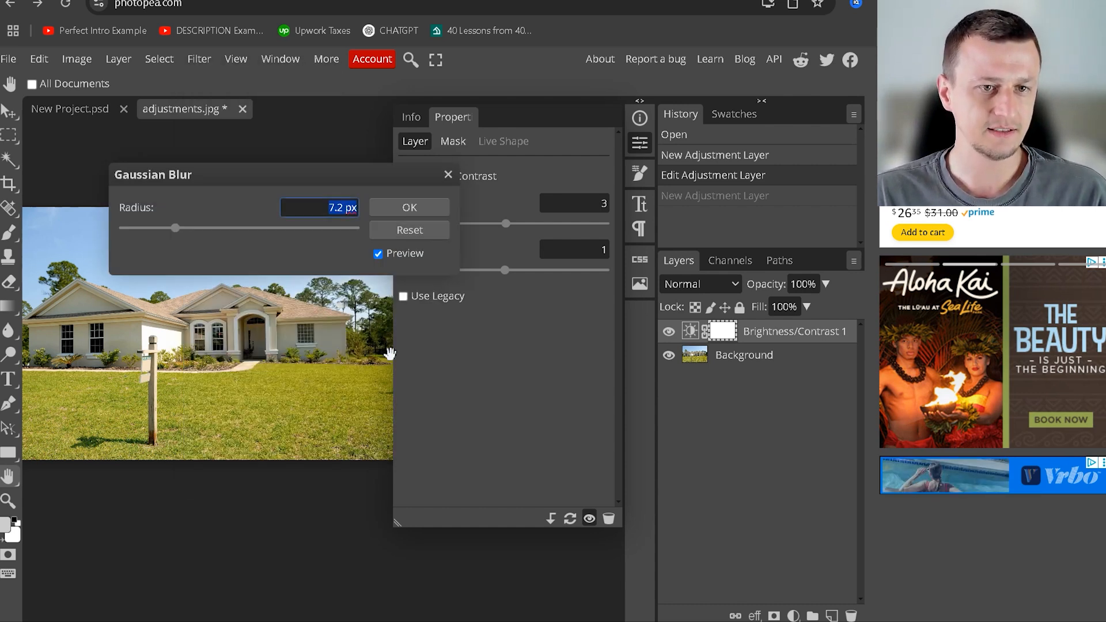
drag(228, 179, 526, 208)
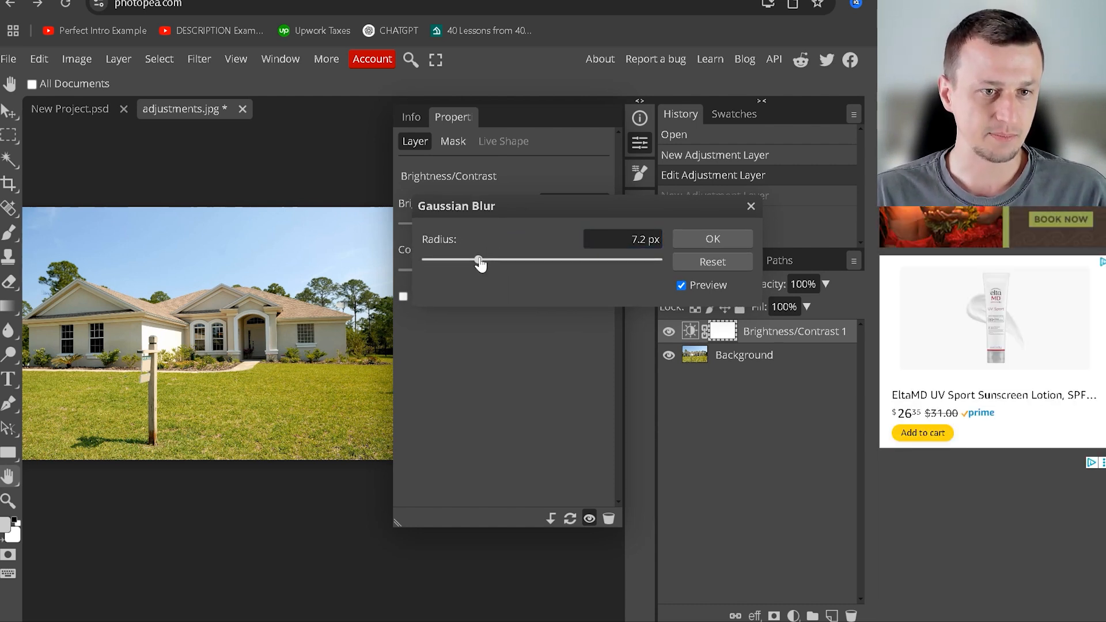
drag(480, 264, 540, 262)
drag(732, 284, 736, 284)
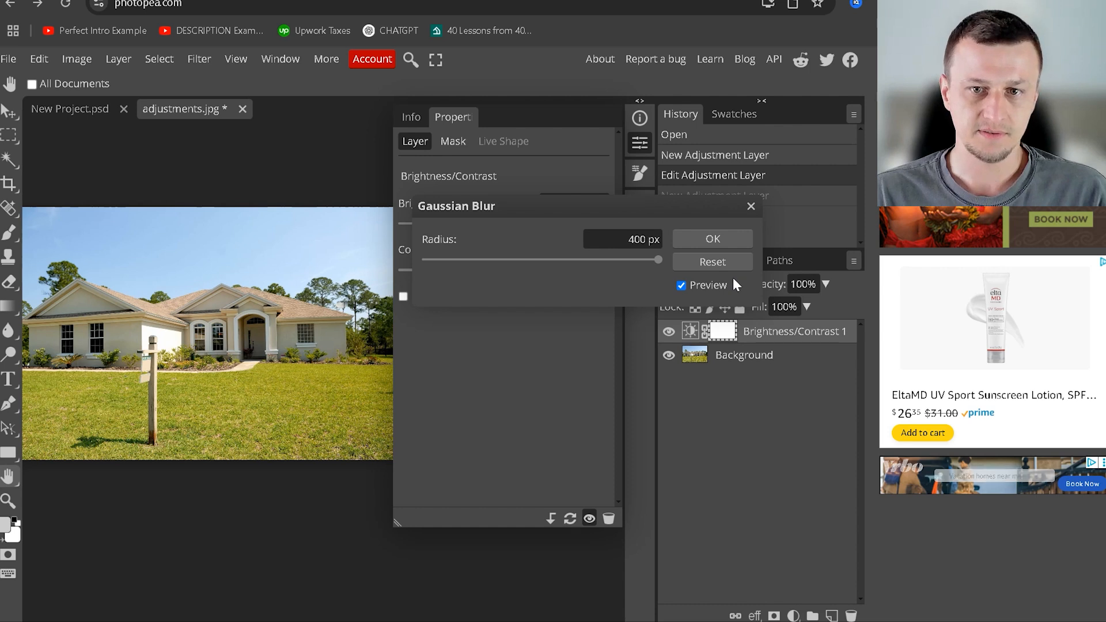
key(Escape)
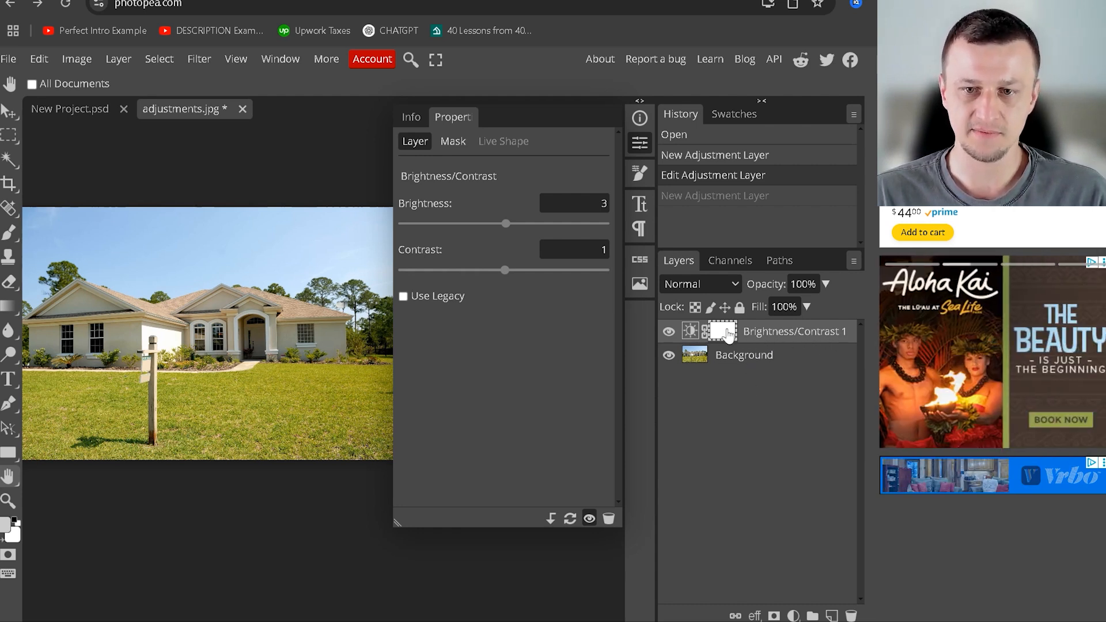
Step: Select the Background layer and undo the Brightness/Contrast adjustment layer with its edits
click(737, 361)
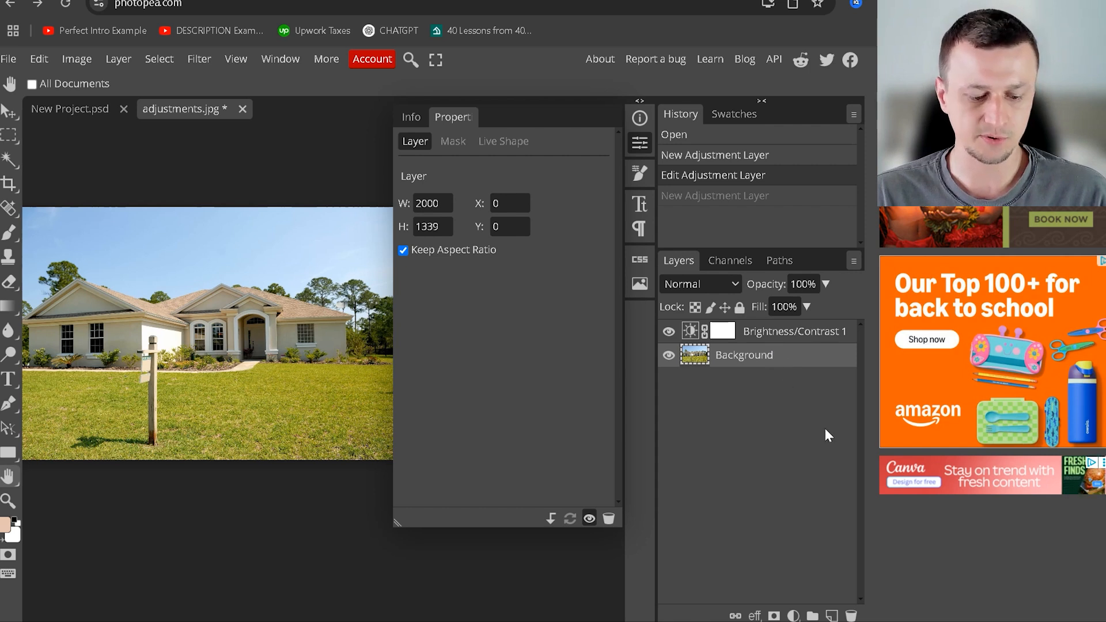
key(ctrl+z)
key(ctrl+z)
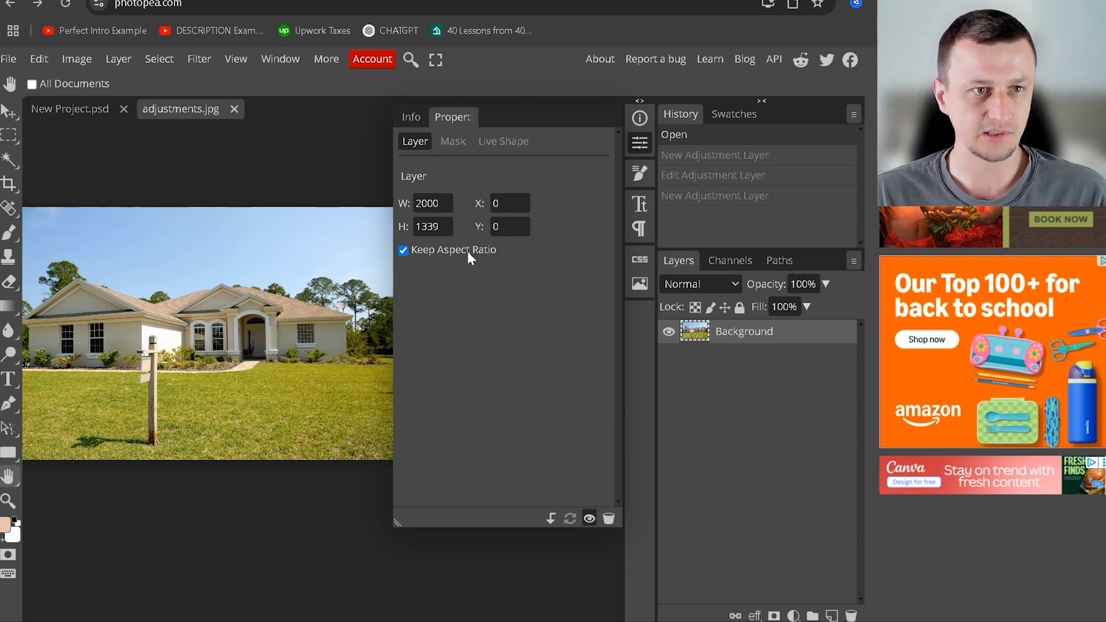
Step: Apply a Gaussian Blur with a 25 px radius to the Background layer and undo it
click(199, 59)
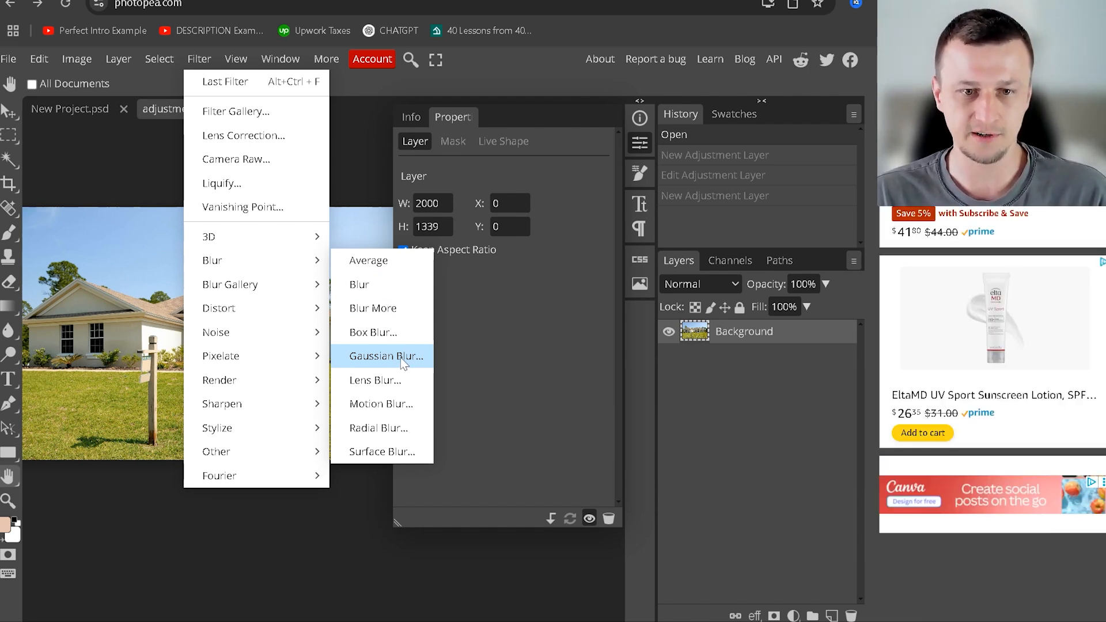
click(400, 357)
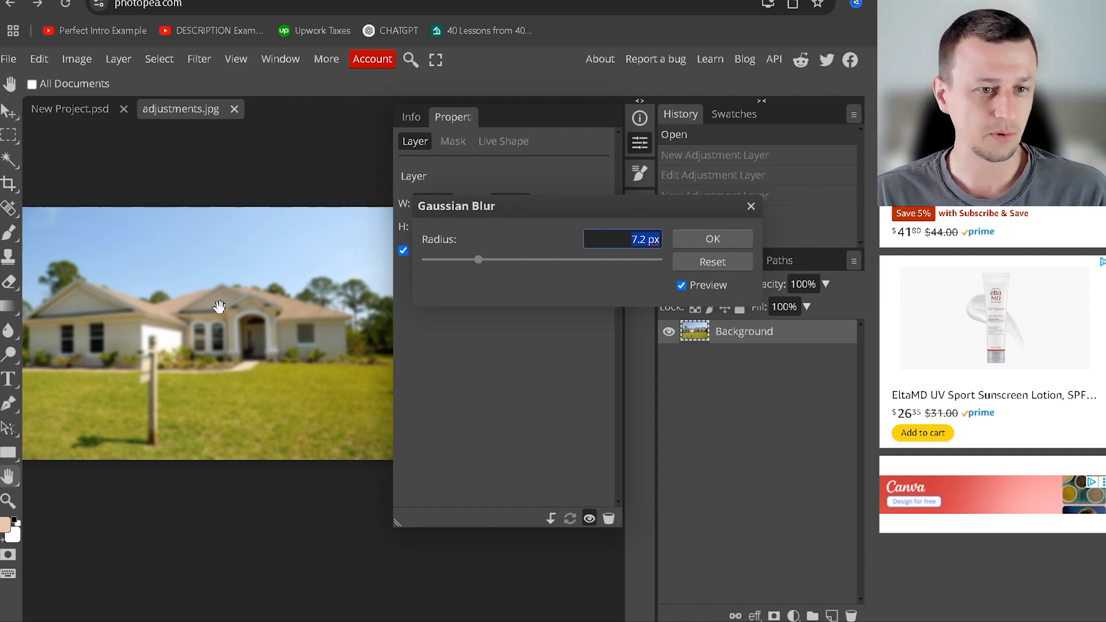
drag(478, 260, 493, 284)
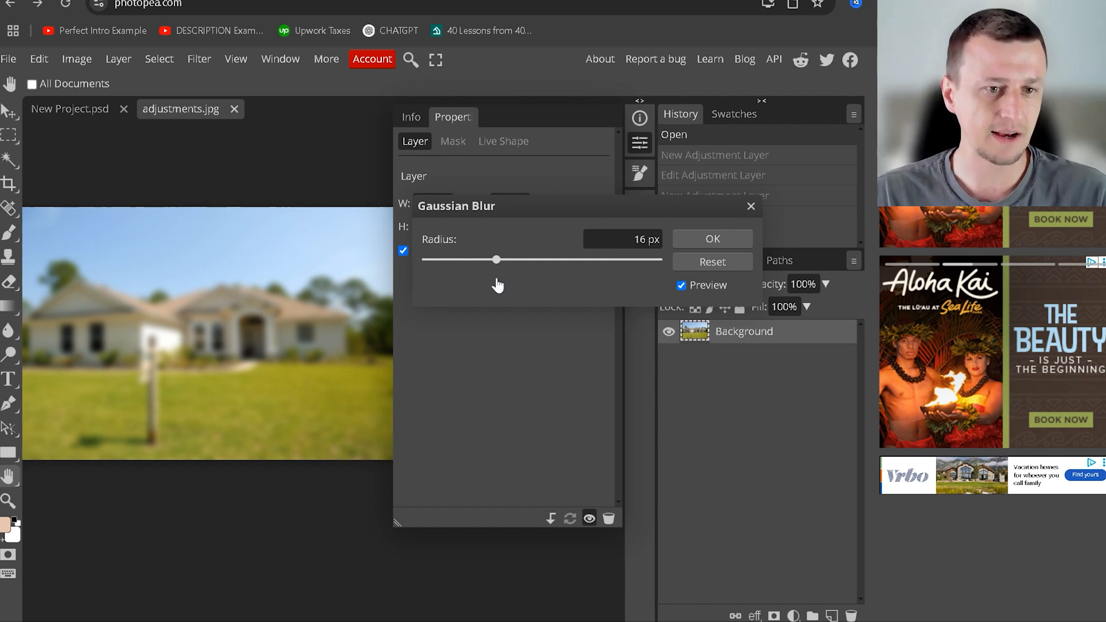
drag(498, 284, 510, 288)
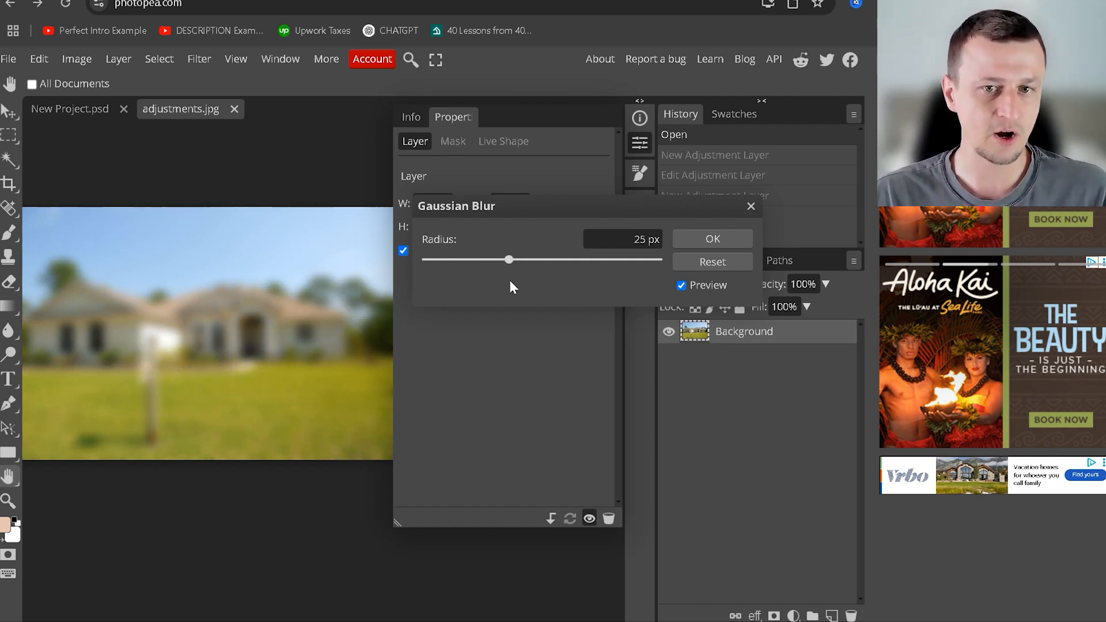
click(710, 238)
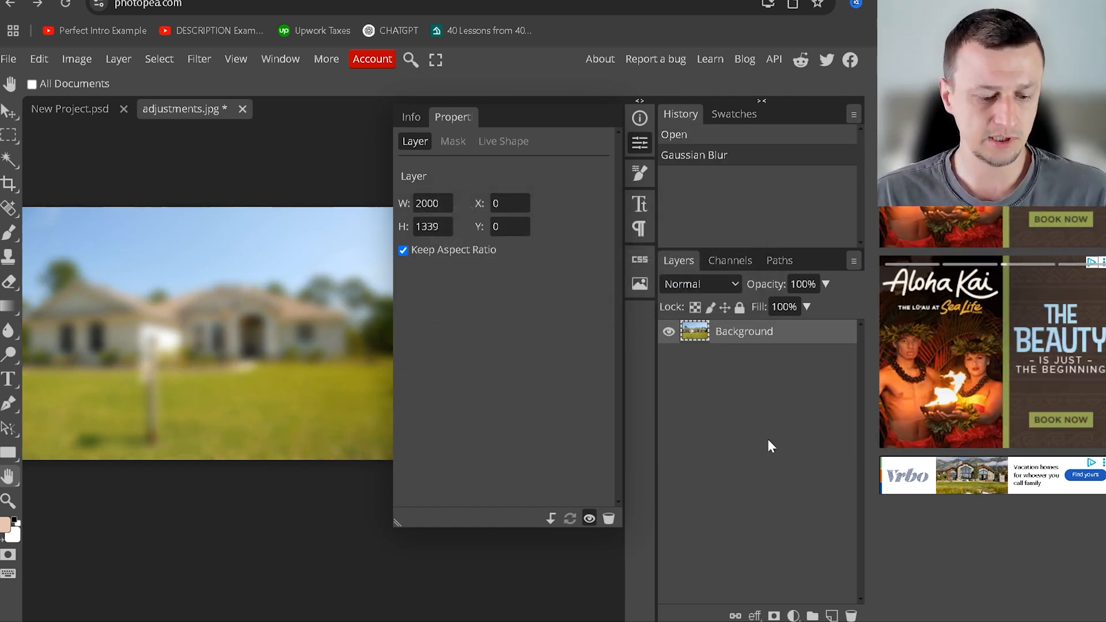
key(ctrl+z)
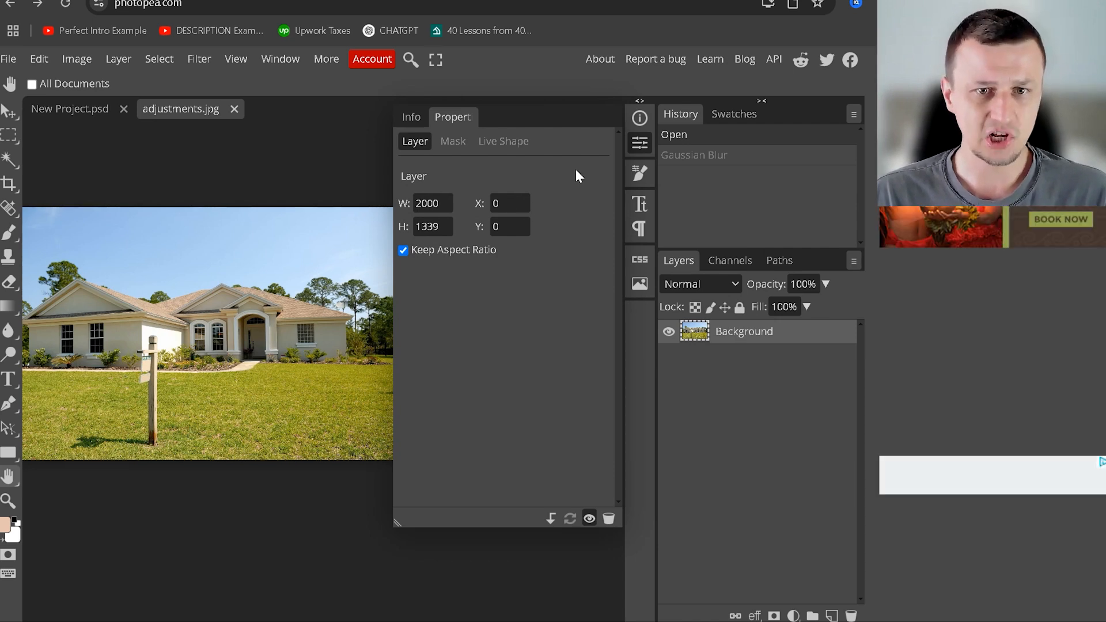
click(113, 58)
mouse_move(199, 60)
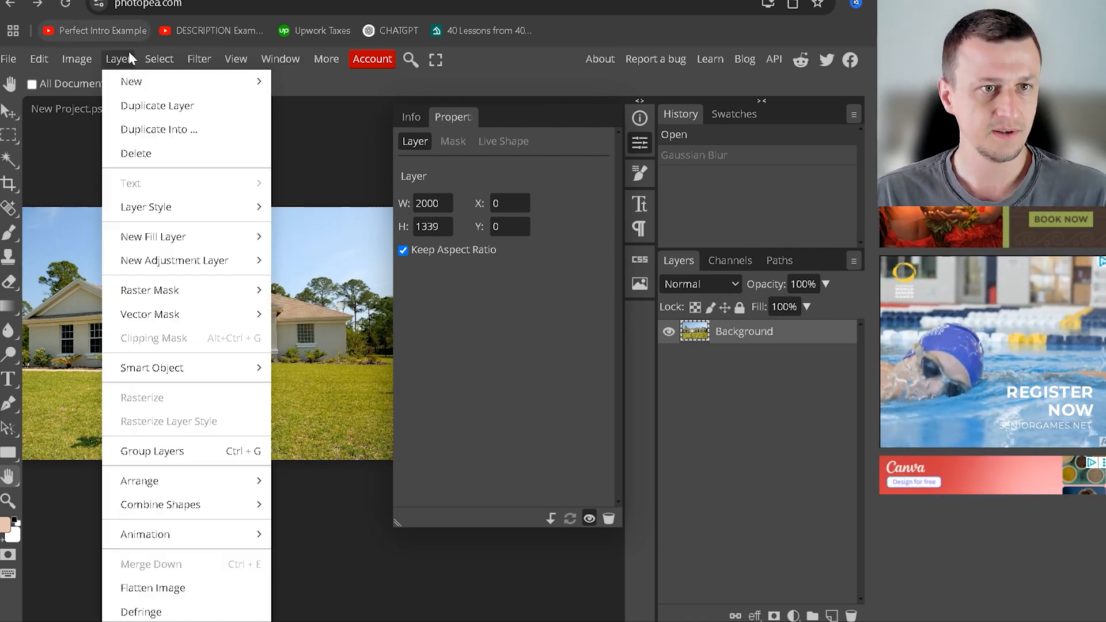
mouse_move(270, 64)
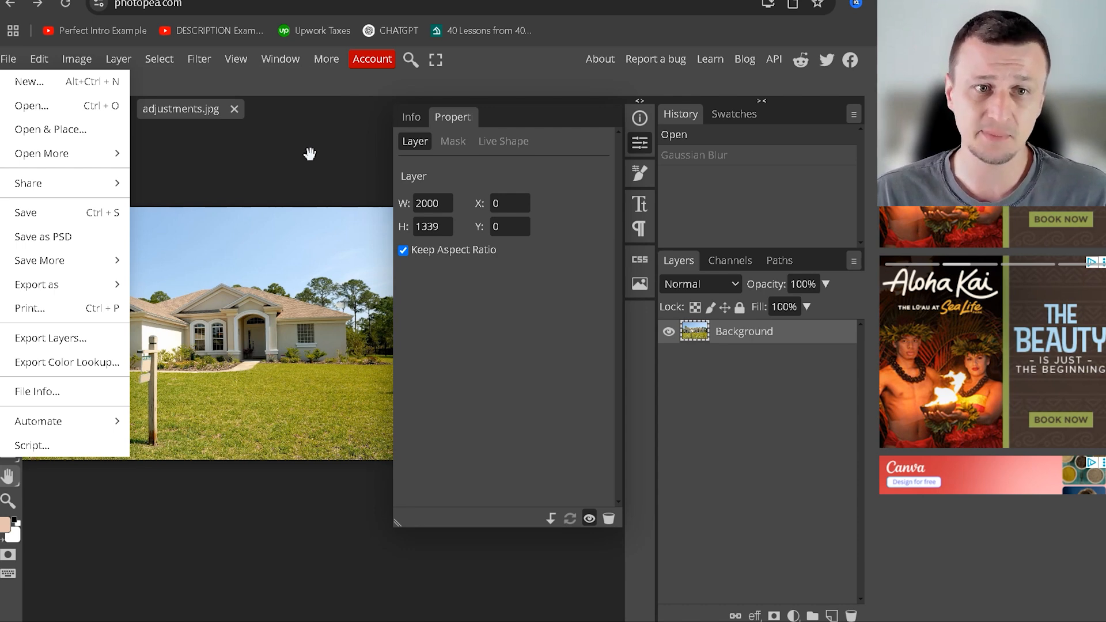
click(309, 152)
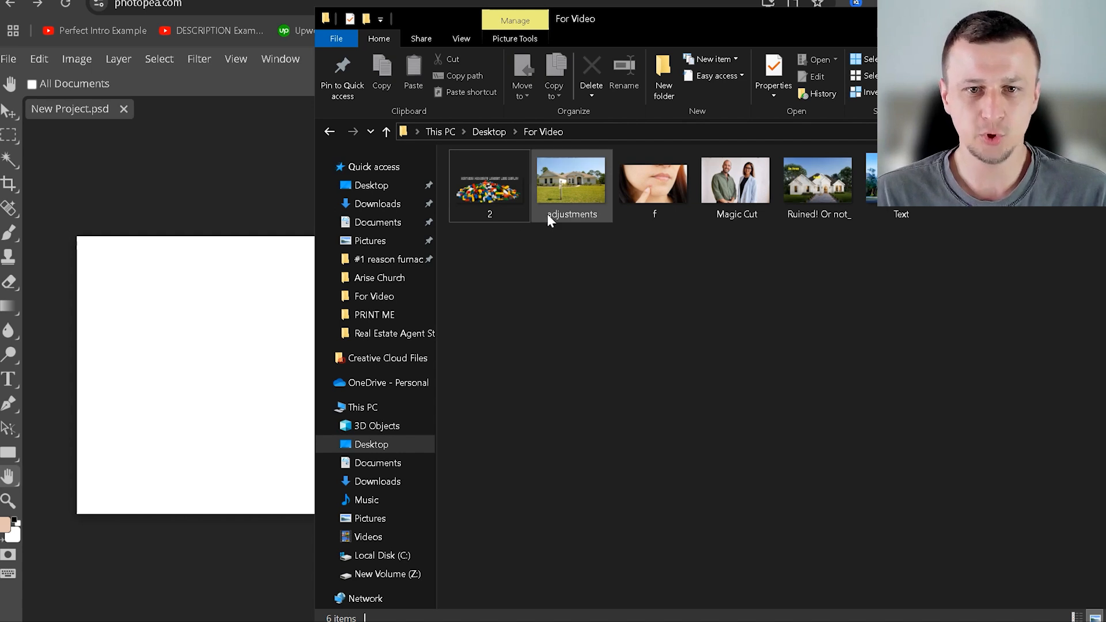
Step: Open the adjustments house photo from the For Video folder as a separate document
click(751, 197)
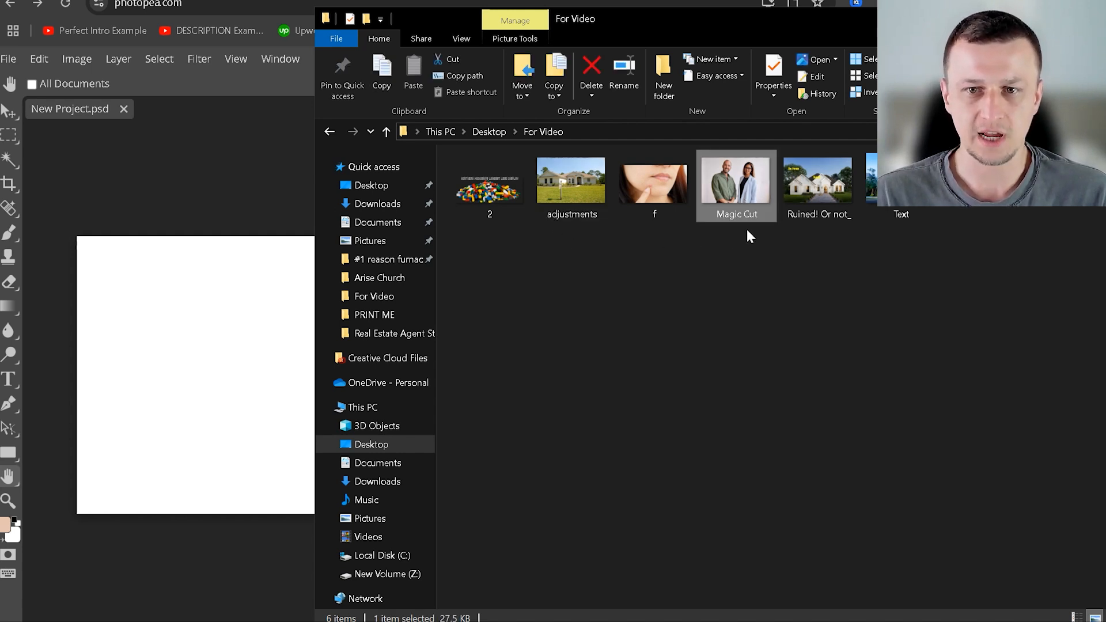
click(483, 172)
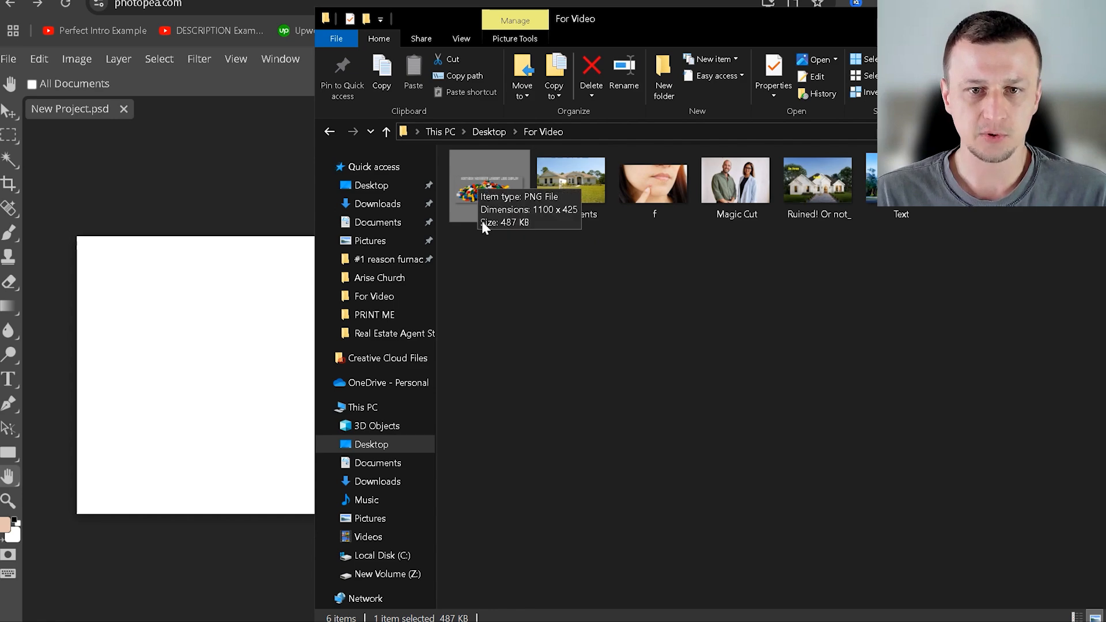
click(592, 197)
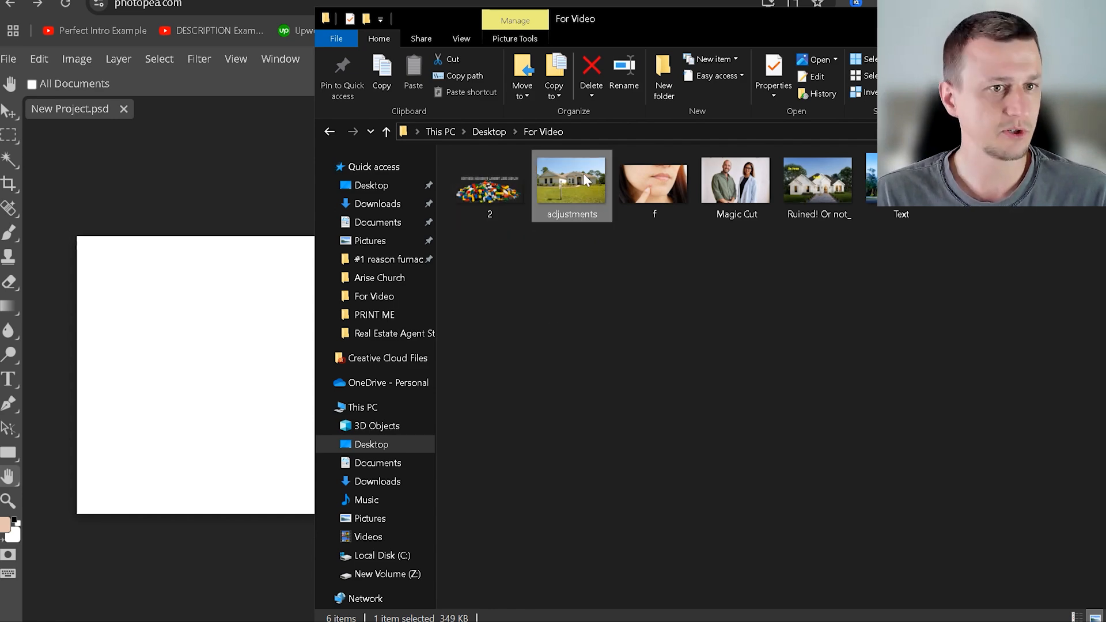
drag(583, 173, 212, 104)
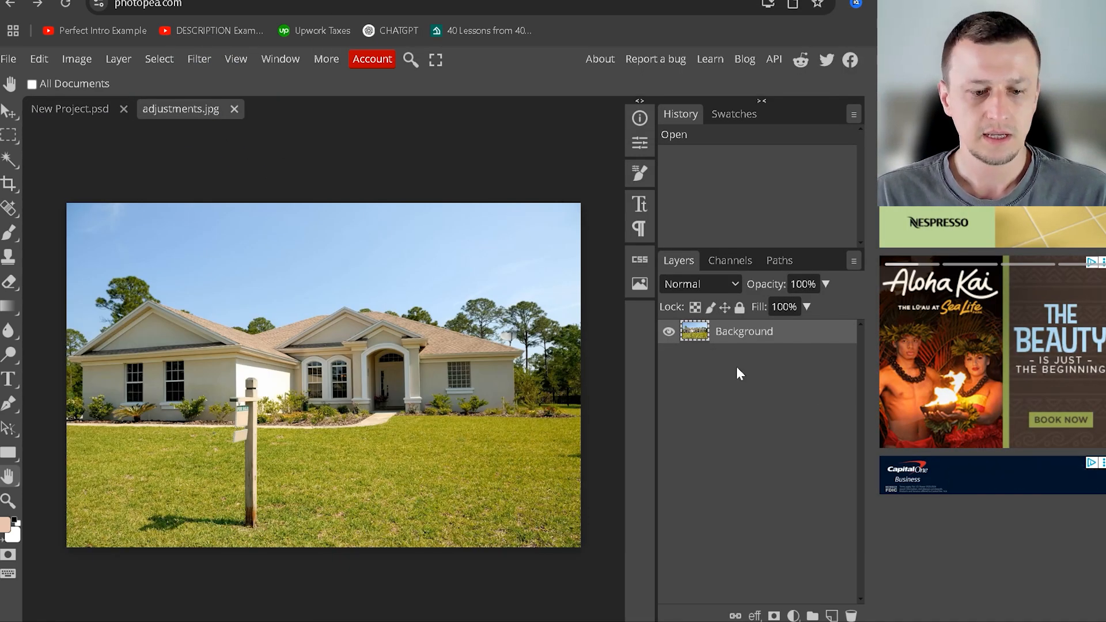
Step: Place image 2 with the LEGO pile from the For Video folder into the house photo at 100% size
key(alt+Tab)
click(496, 191)
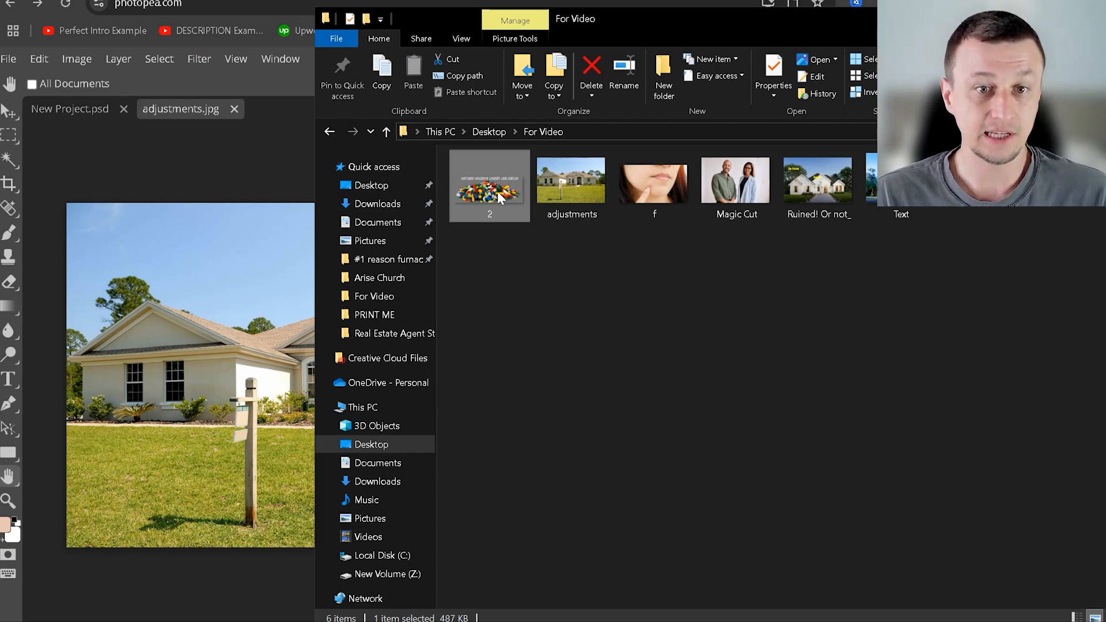
drag(498, 193, 203, 286)
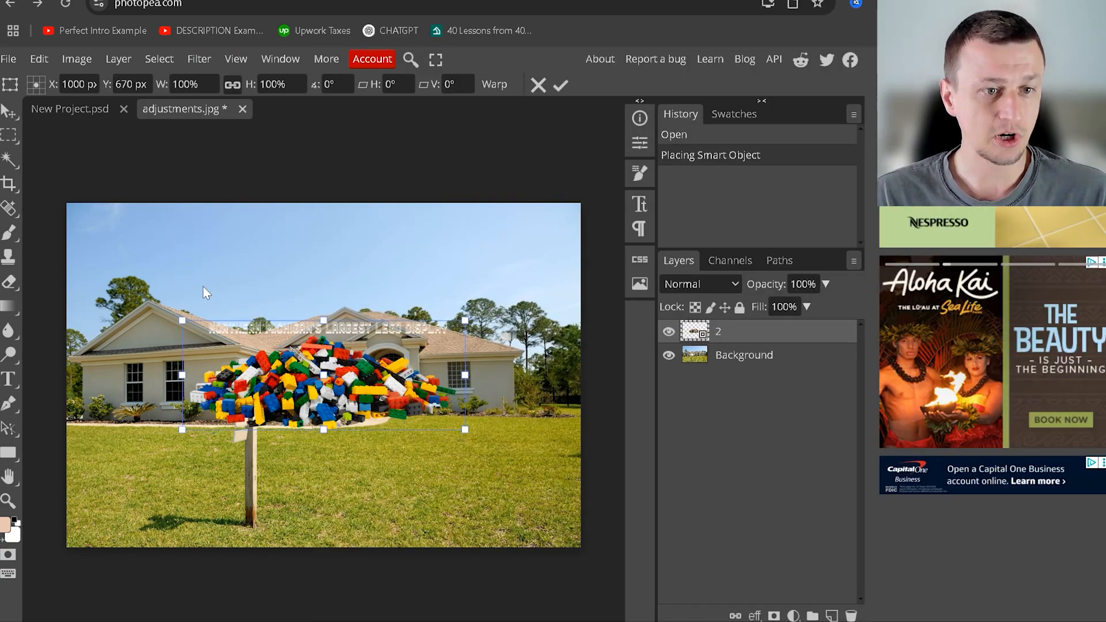
scroll(336, 379, up, 8)
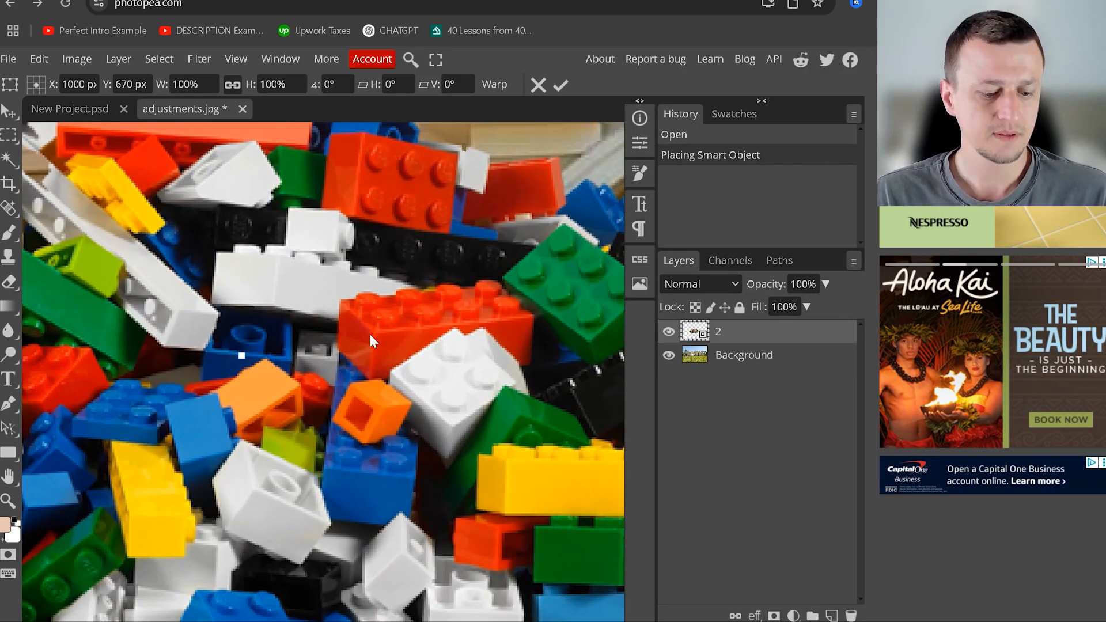
scroll(370, 334, down, 8)
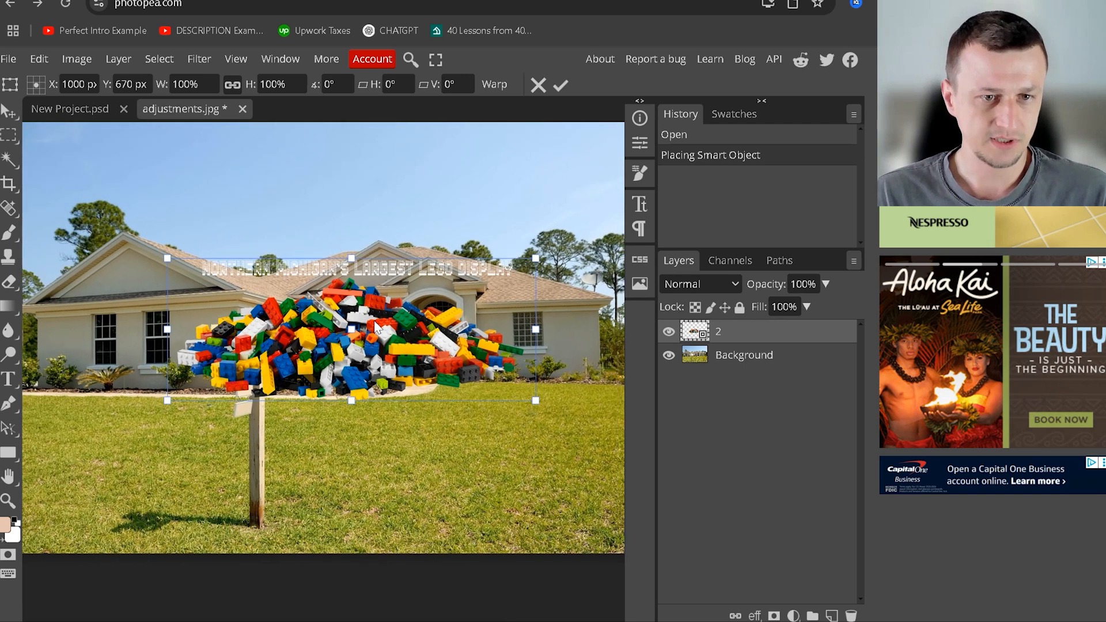
scroll(375, 326, down, 1)
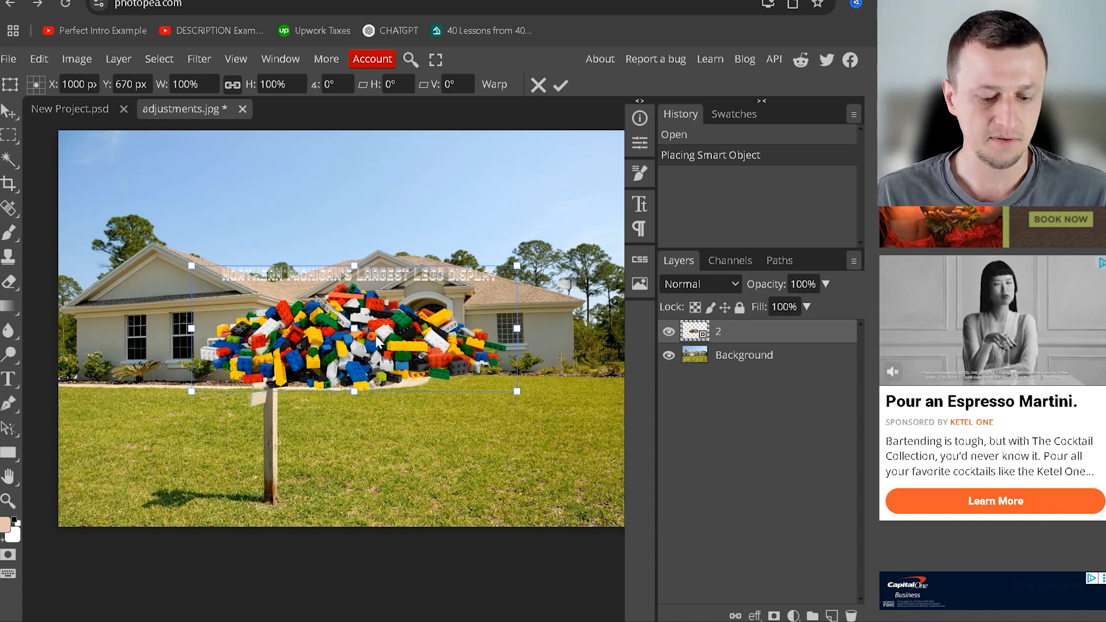
key(Return)
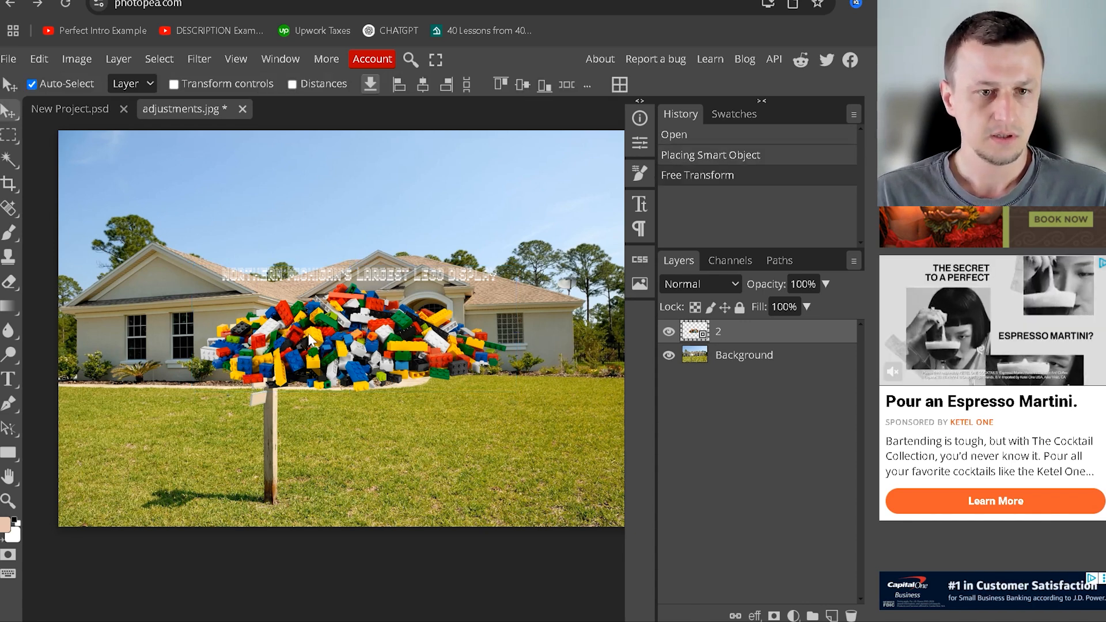
Step: Scale the LEGO layer to about 50% and position it on the lawn at about X 1436 px, Y 1034 px
drag(363, 349, 461, 469)
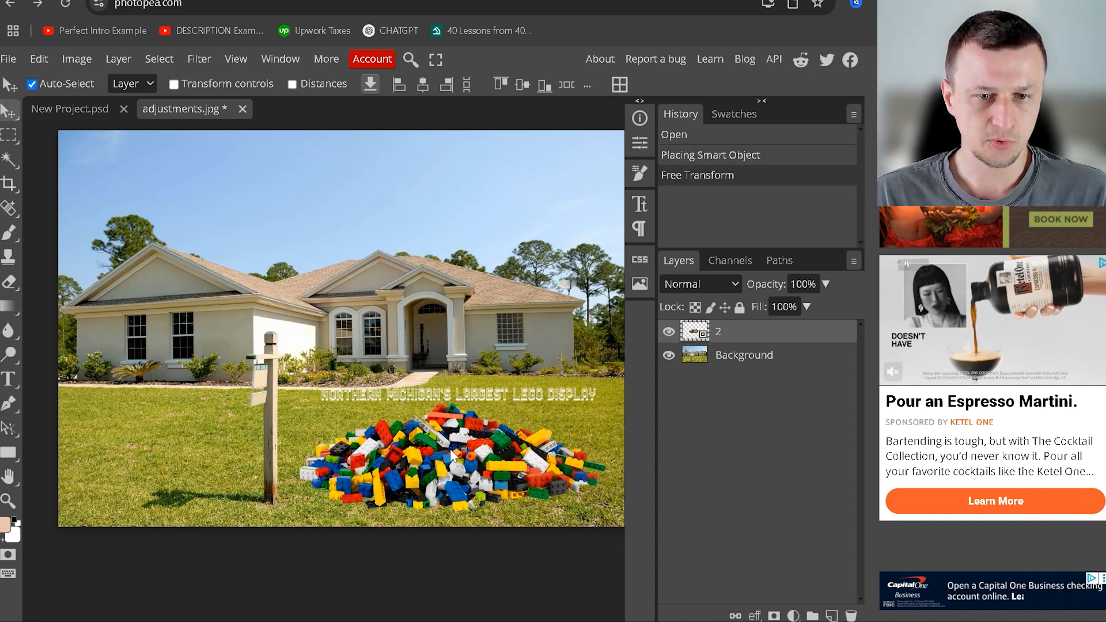
key(ctrl+t)
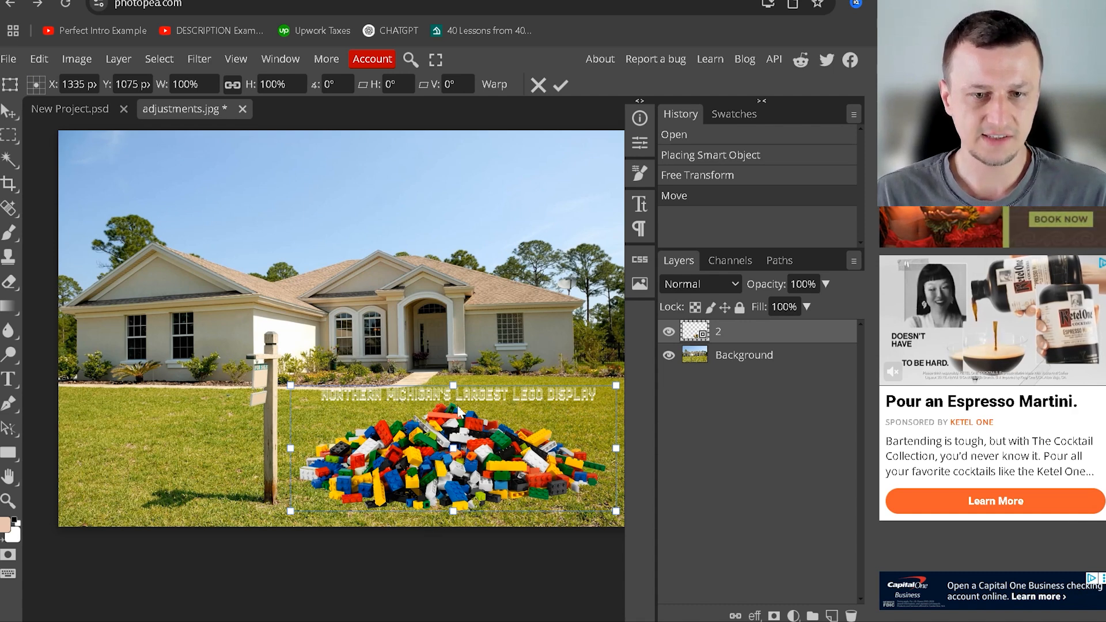
drag(614, 387, 453, 448)
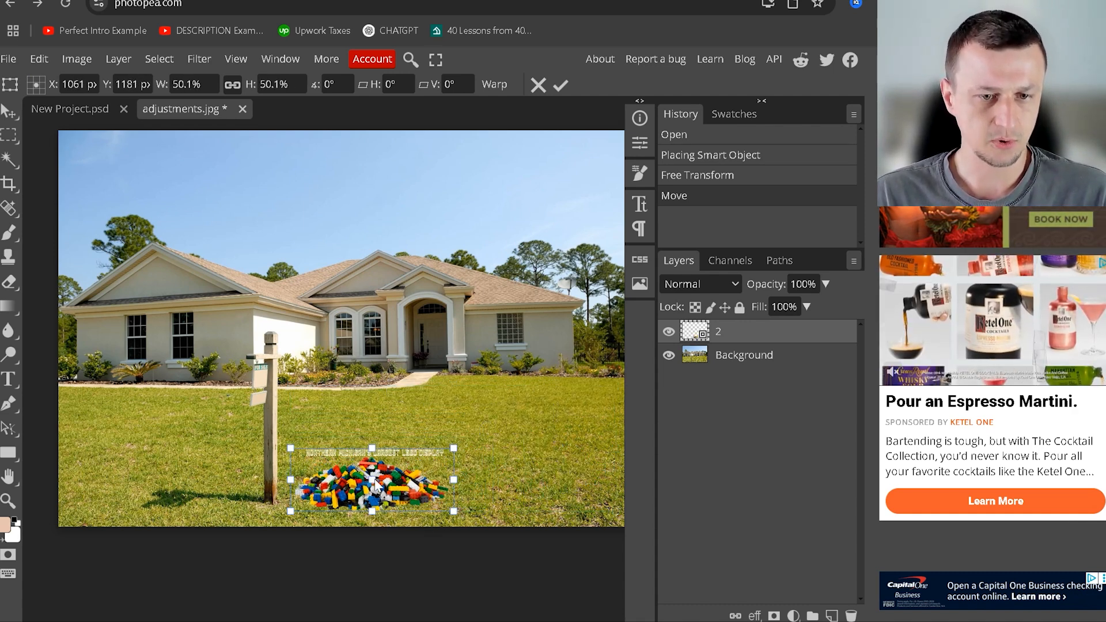
drag(340, 479, 450, 435)
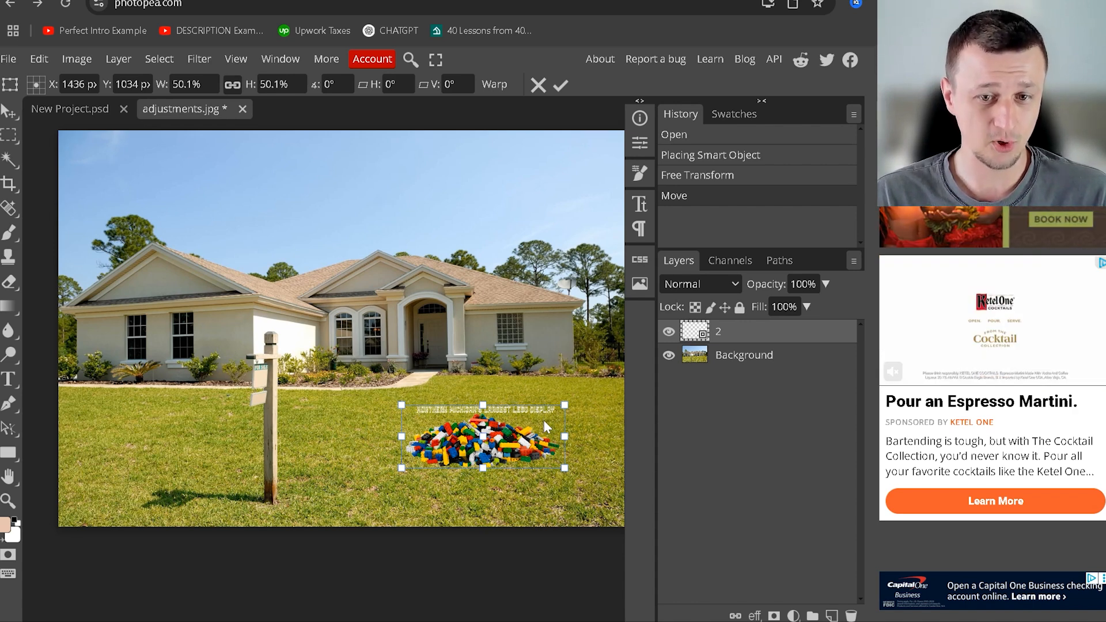
key(Return)
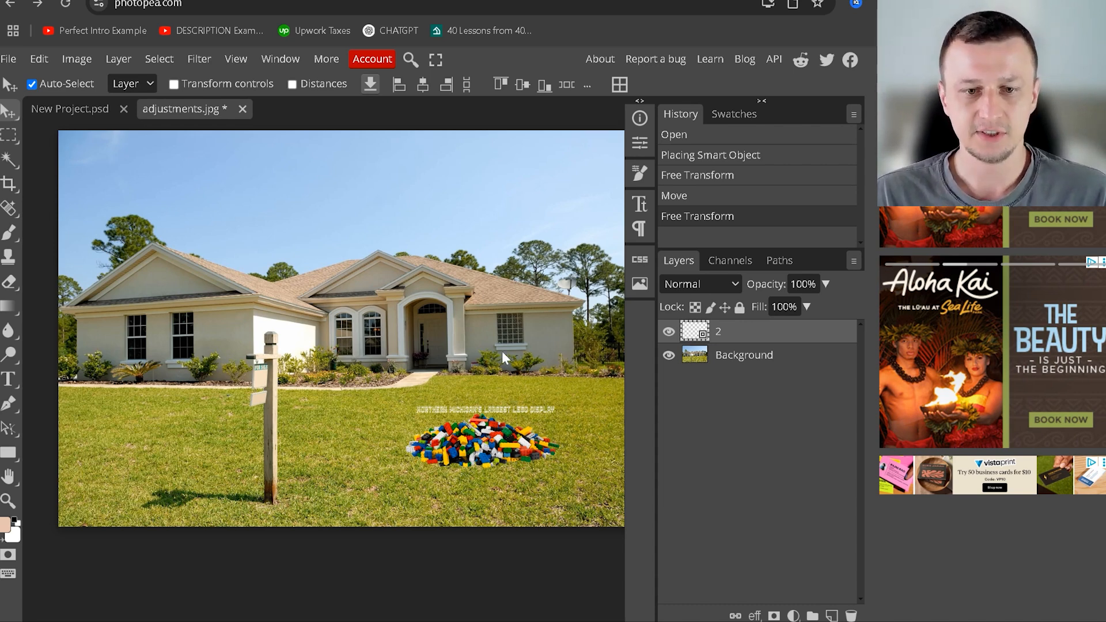
Step: Open image 2 as its own document and crop away the lettering and empty side margins to about 1055 × 371 px
key(alt+Tab)
drag(506, 212, 286, 113)
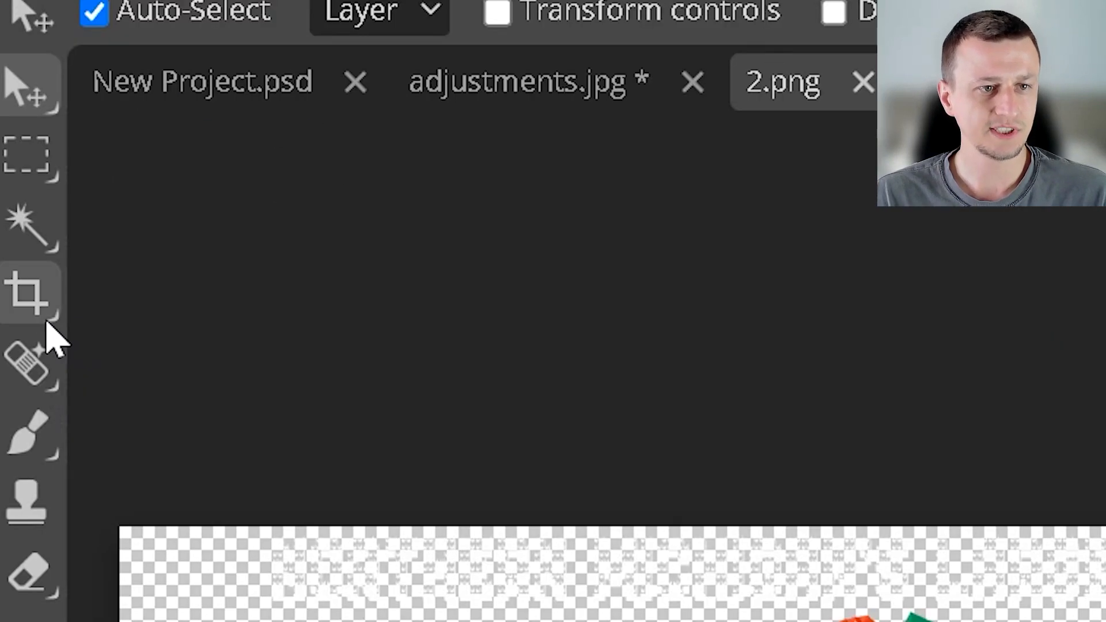
click(29, 306)
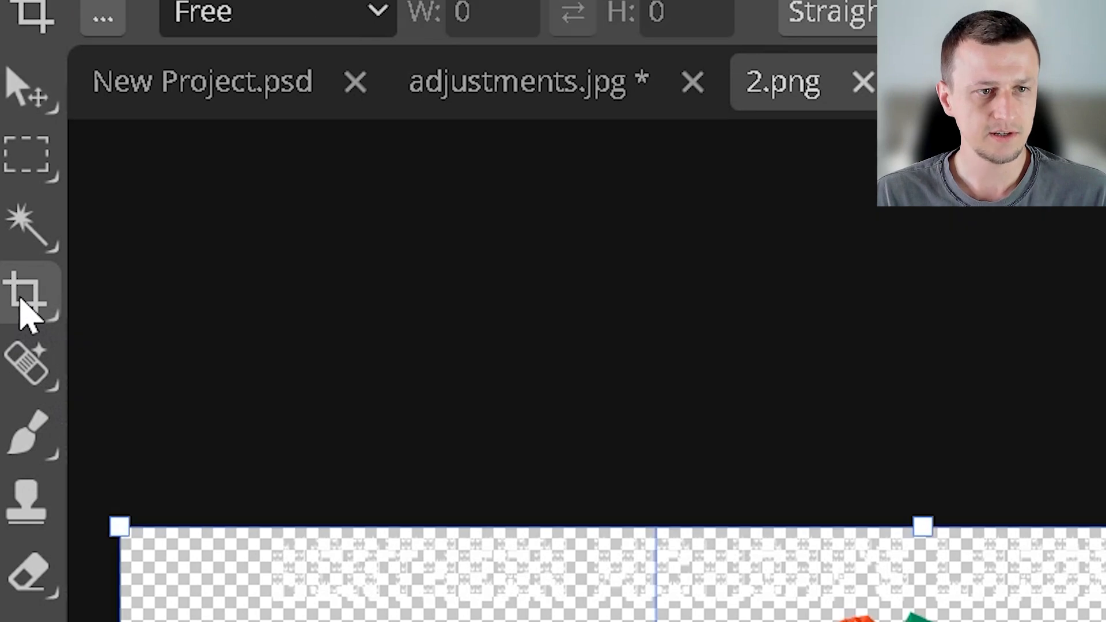
drag(328, 263, 336, 292)
drag(607, 385, 593, 385)
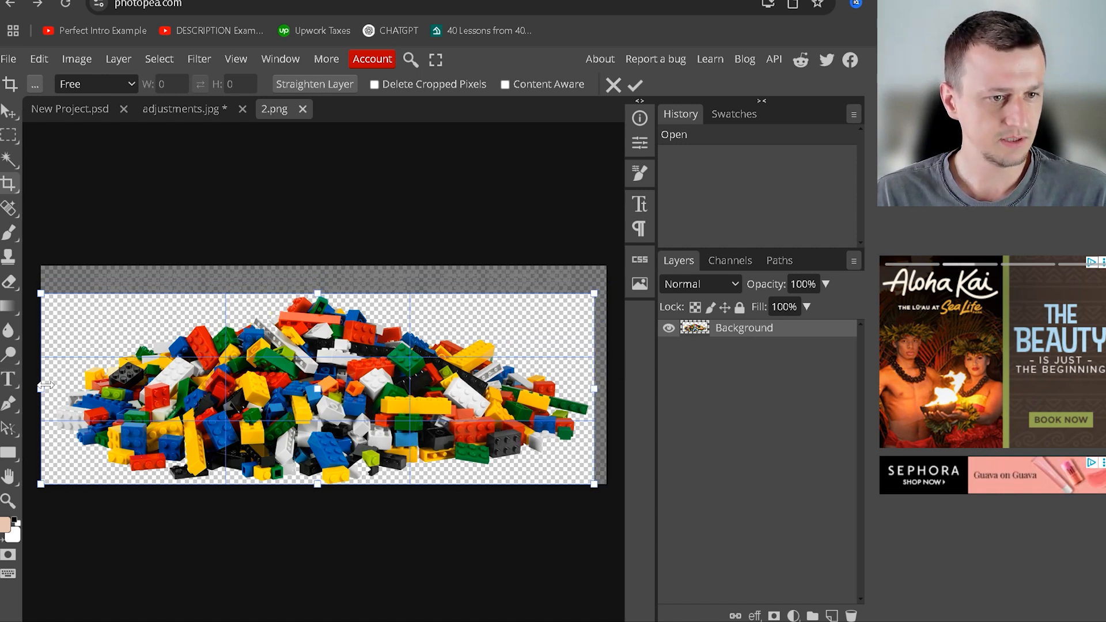
drag(45, 385, 51, 385)
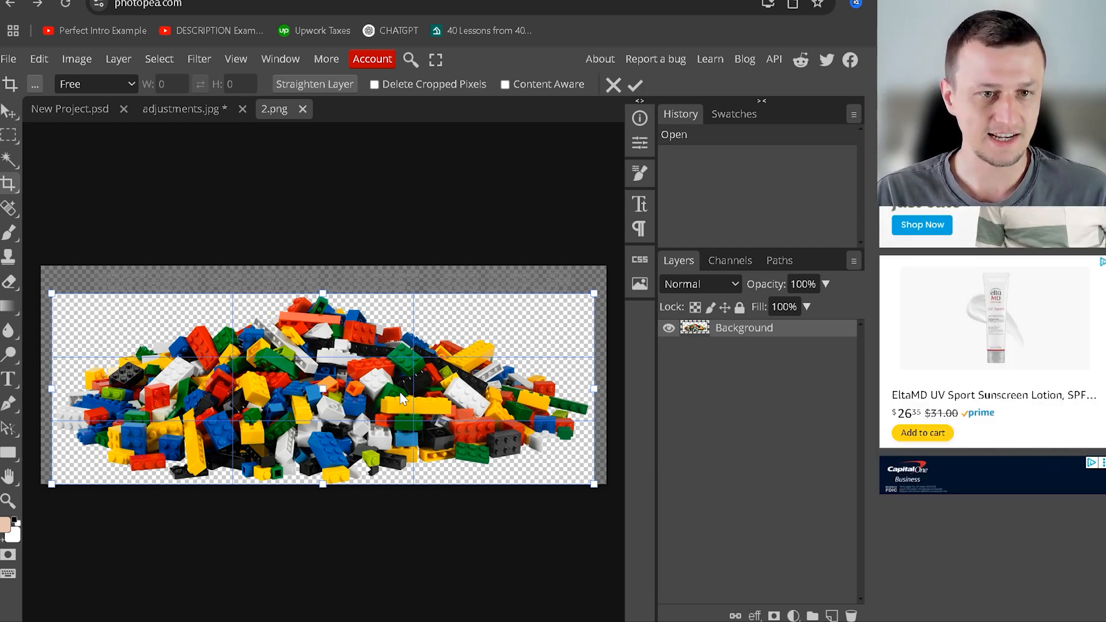
key(Return)
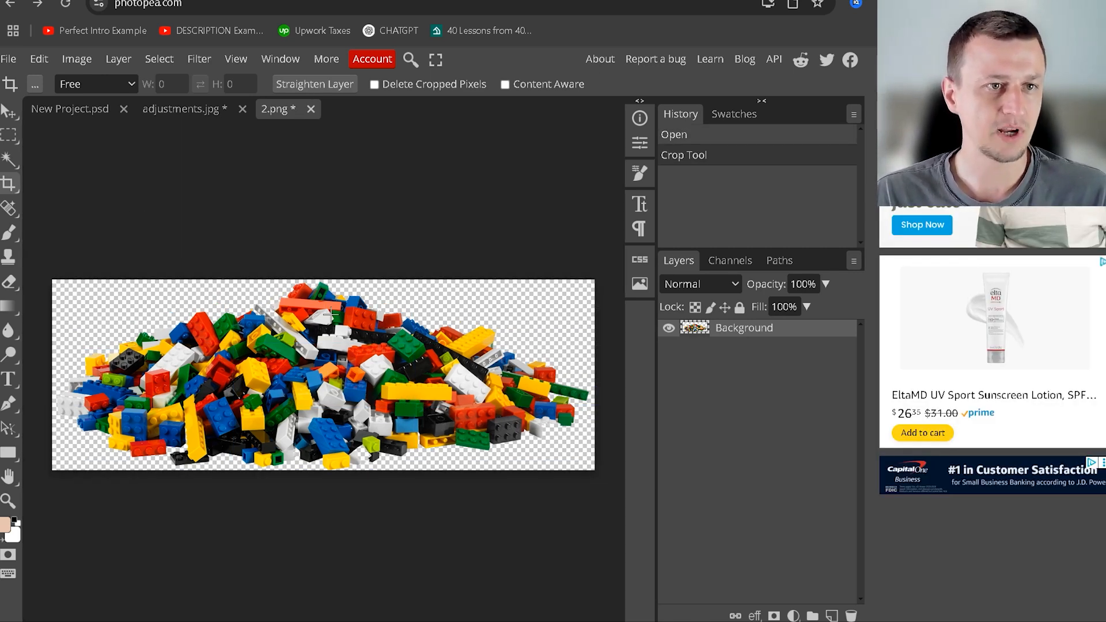
Step: View the PNG export settings for the cropped LEGO image and close them without saving
click(8, 64)
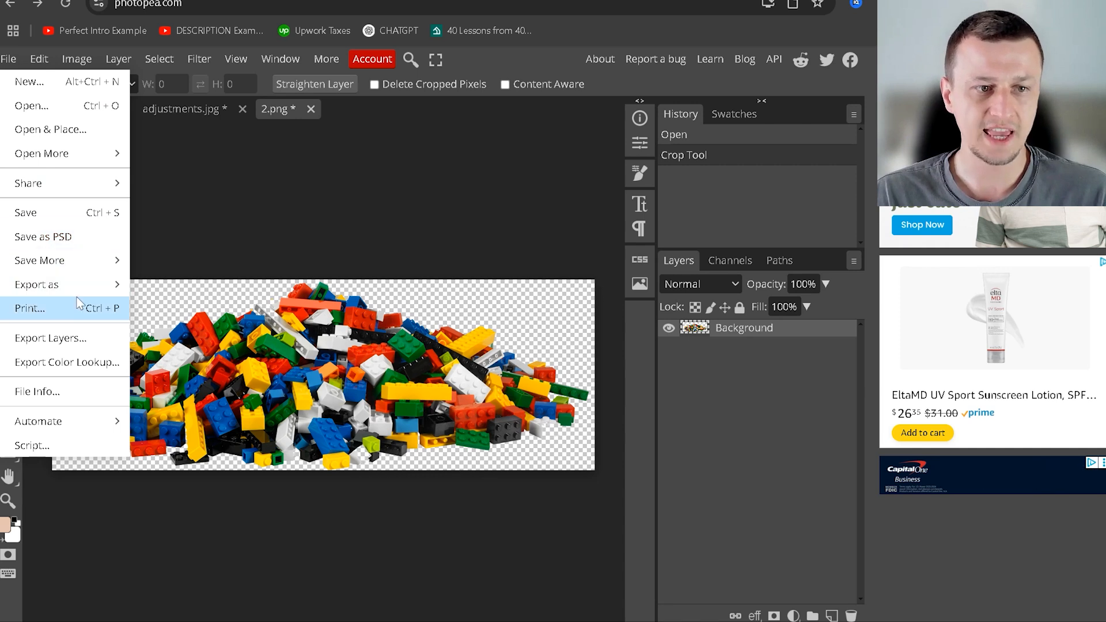
mouse_move(28, 288)
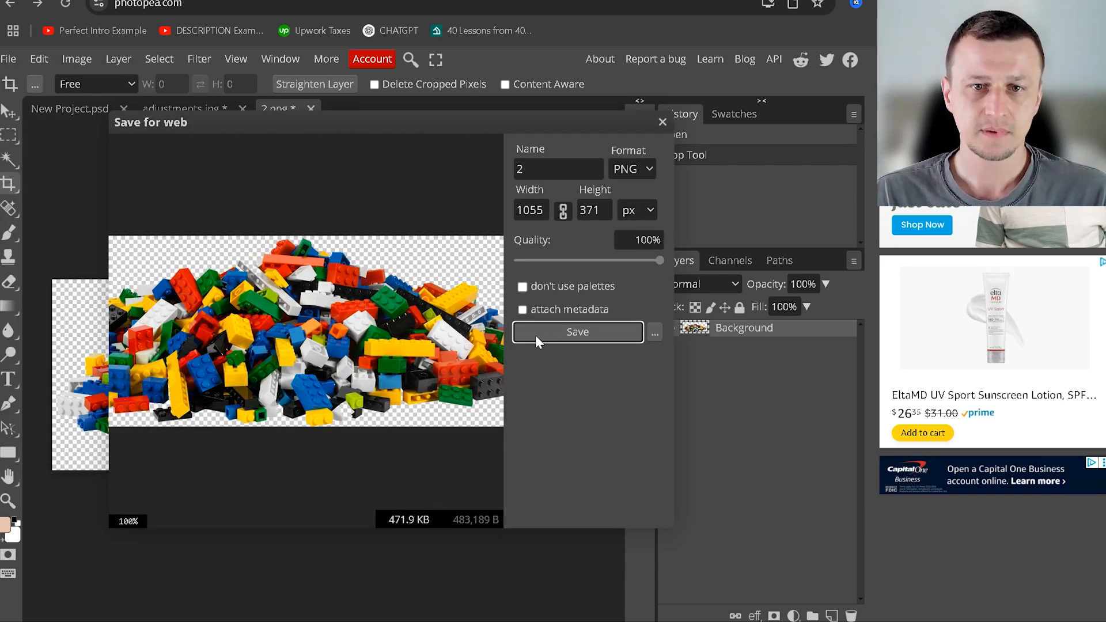
click(662, 123)
Step: Return to the adjustments.jpg document and reduce the opacity of layer 2 to 0%
click(203, 111)
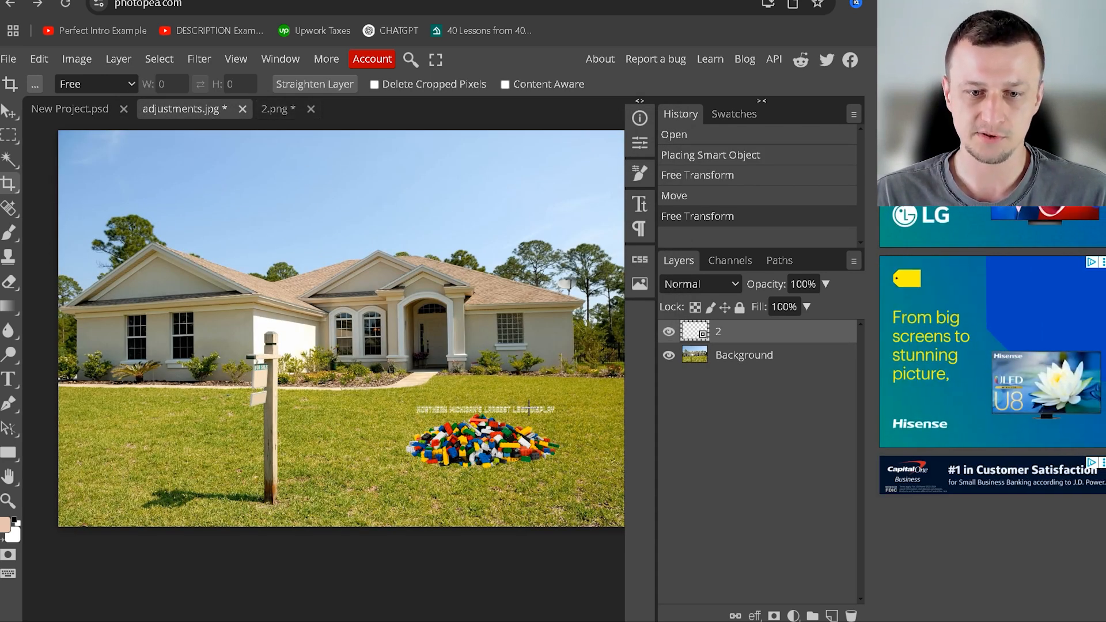
key(v)
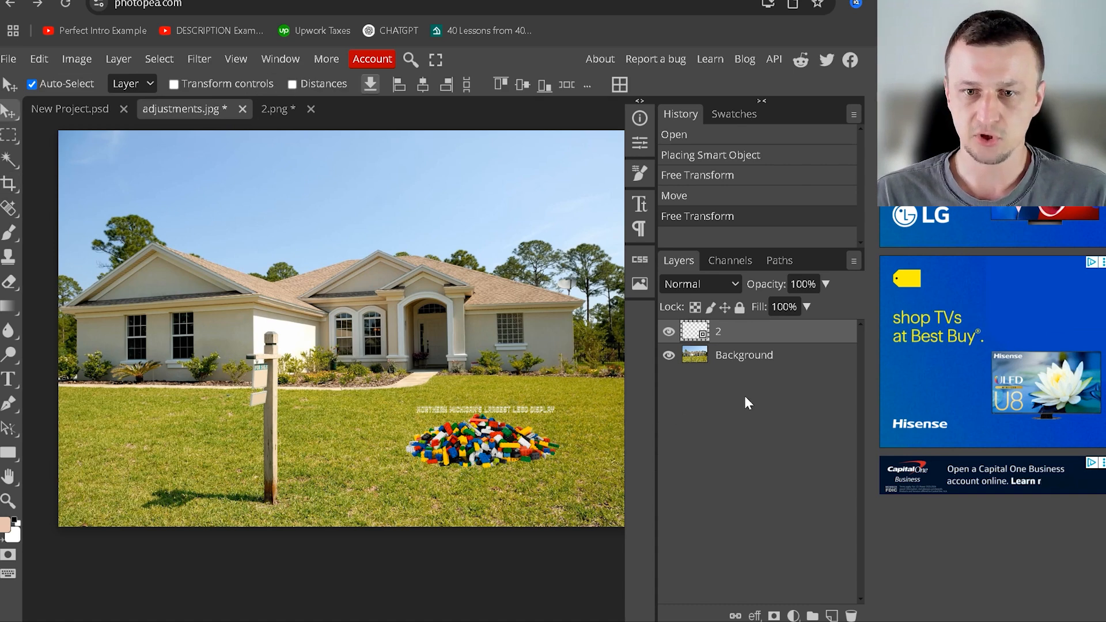
click(743, 357)
click(739, 336)
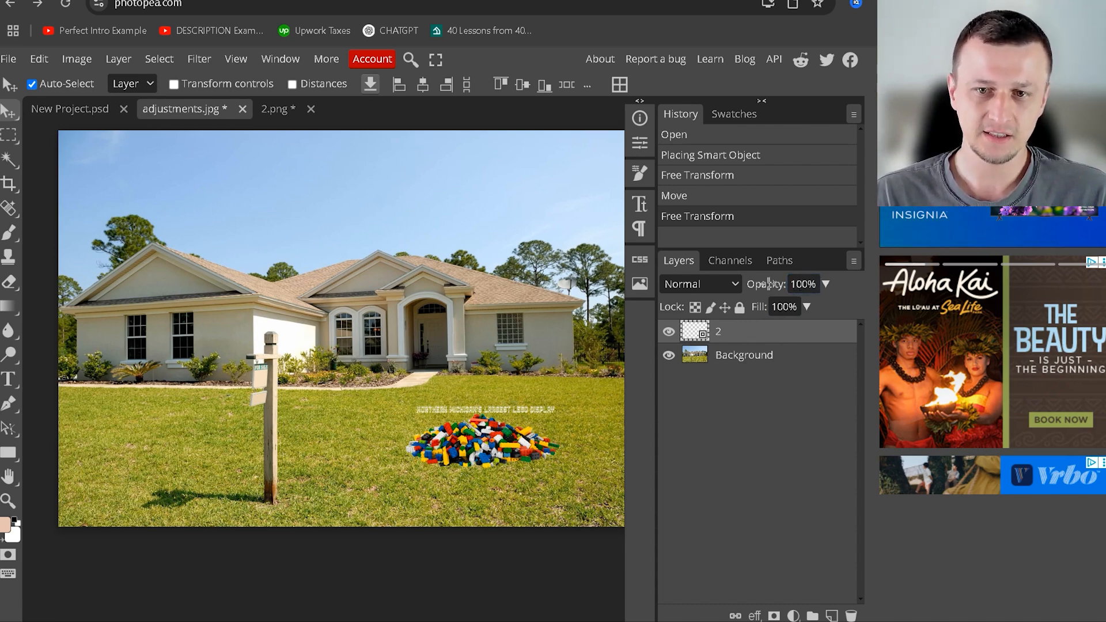
drag(769, 282, 697, 304)
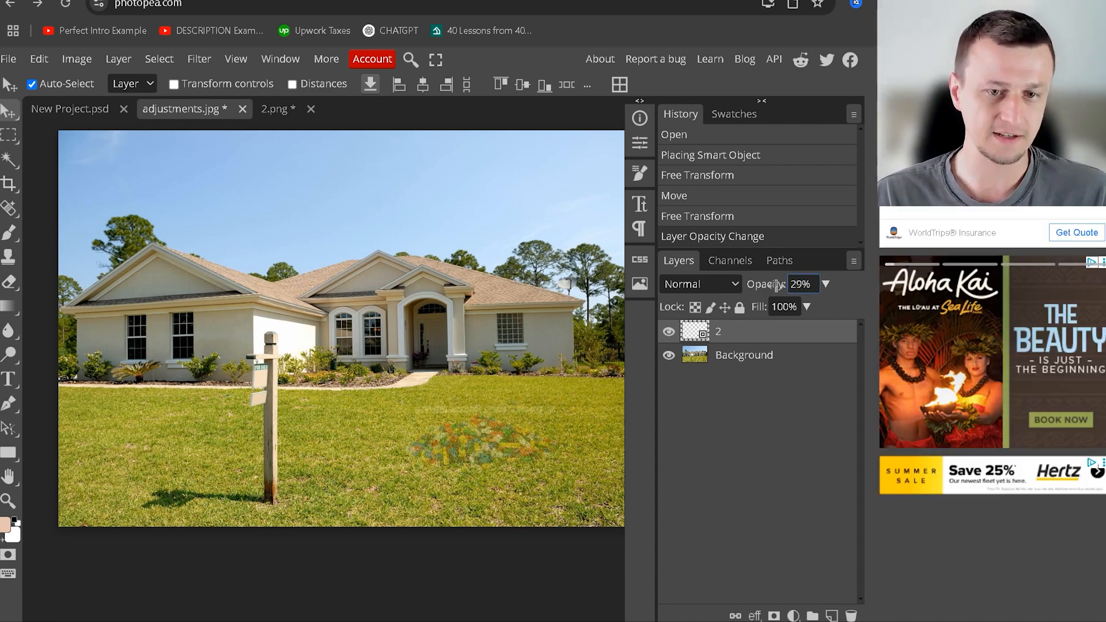
drag(778, 285, 403, 217)
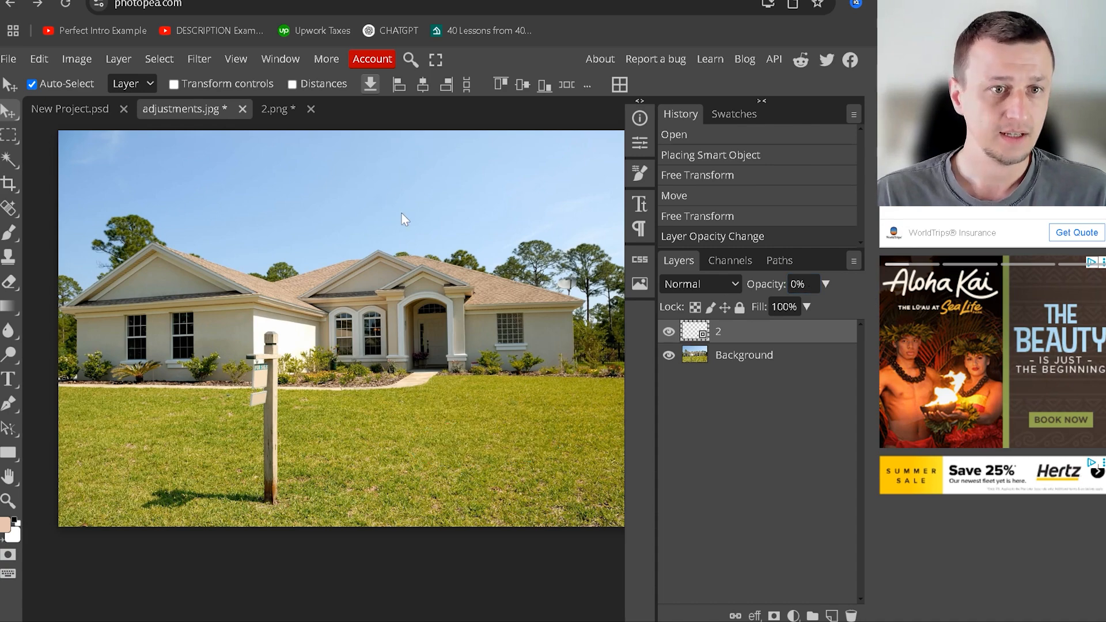
Step: Close the 2.png and adjustments.jpg documents without saving their changes
click(299, 110)
click(311, 110)
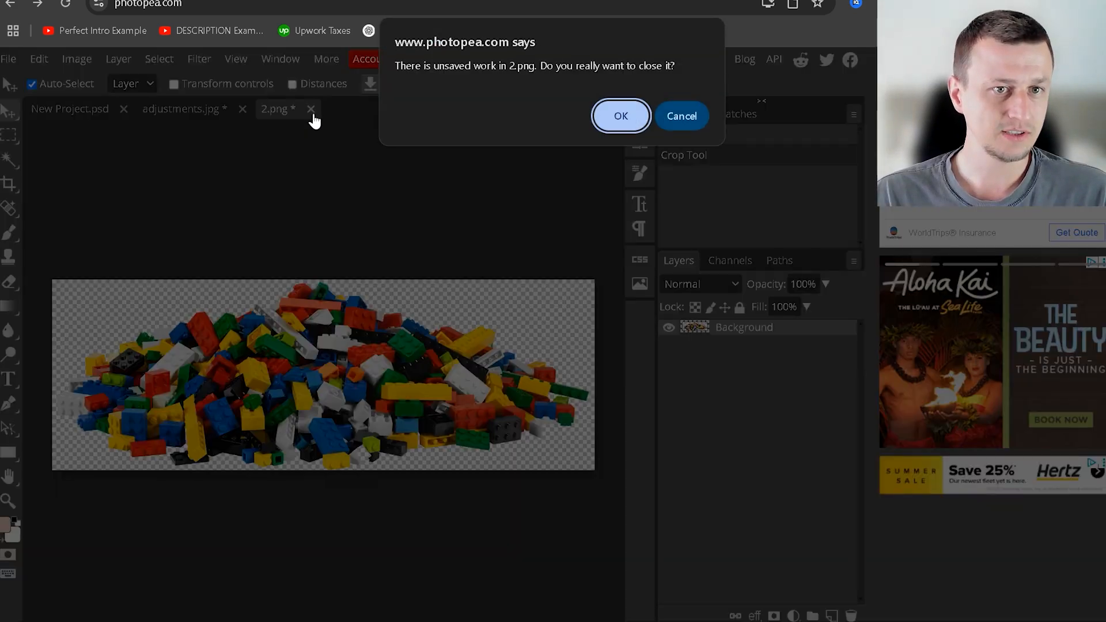
click(620, 114)
click(243, 109)
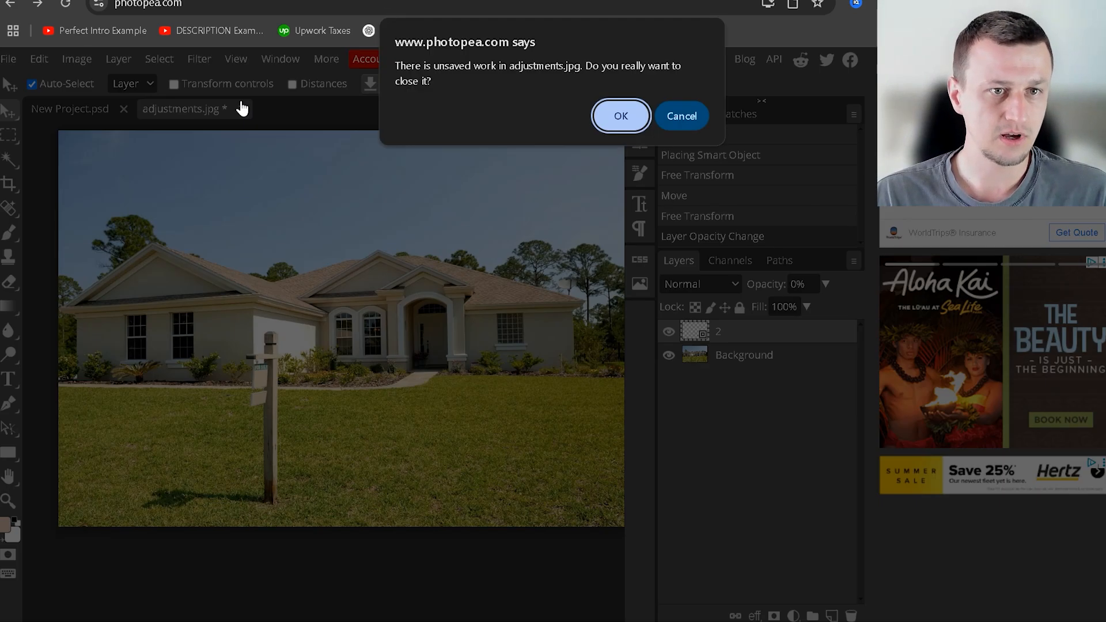
click(593, 120)
Step: Open the Magic Cut image from the For Video folder as a separate document
key(alt+Tab)
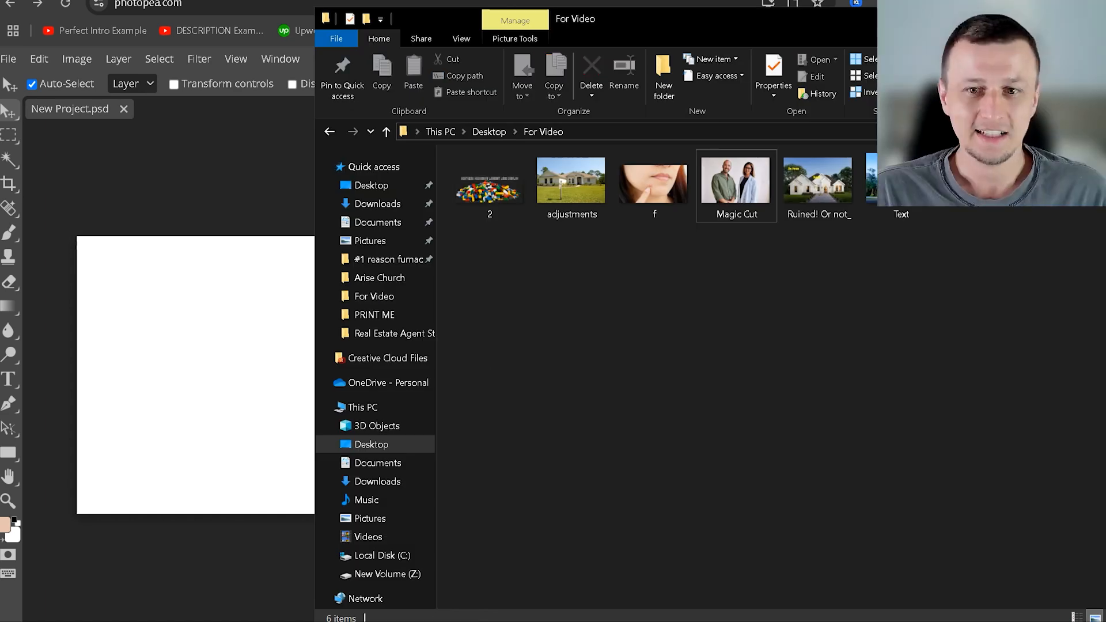
click(739, 196)
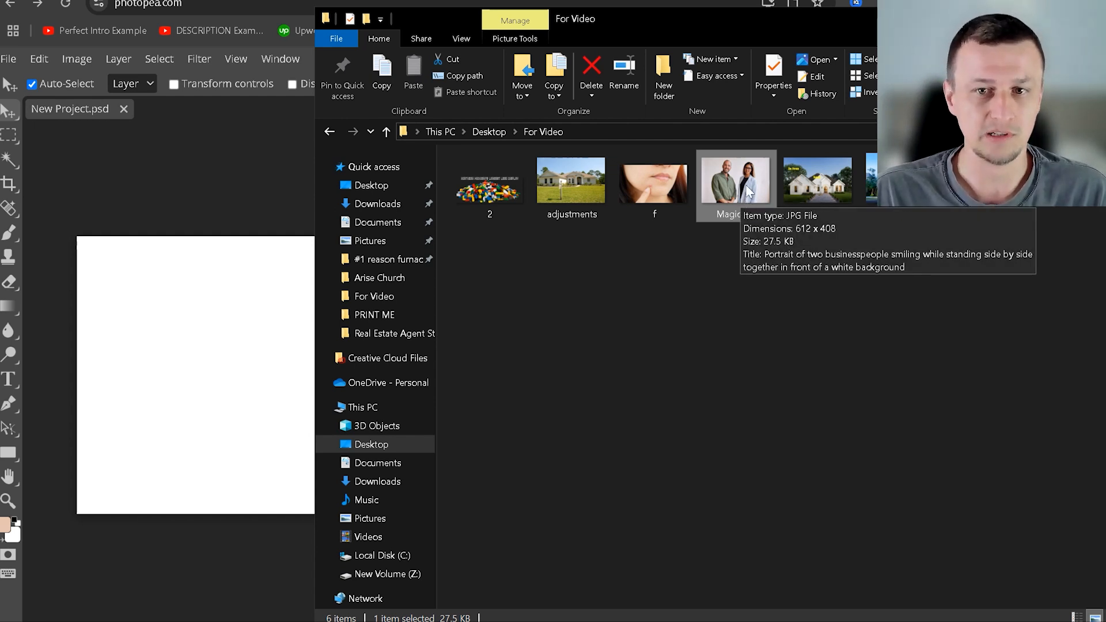
drag(745, 184, 534, 251)
drag(247, 176, 168, 106)
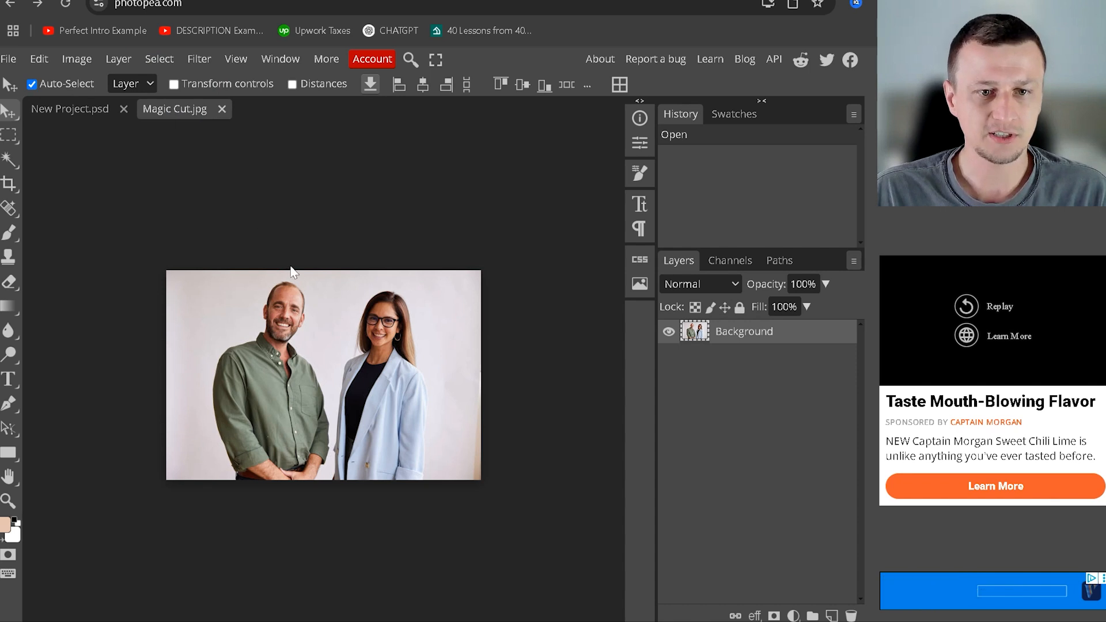
Step: Select the Background layer of Magic Cut.jpg and start Magic Cut on it
scroll(319, 391, up, 4)
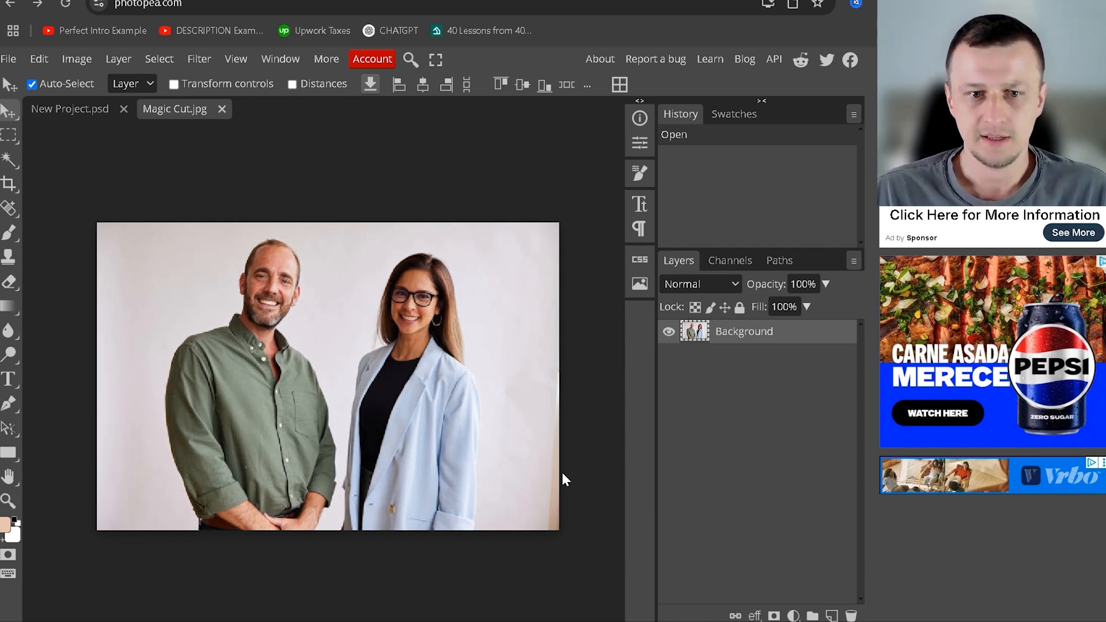
click(605, 355)
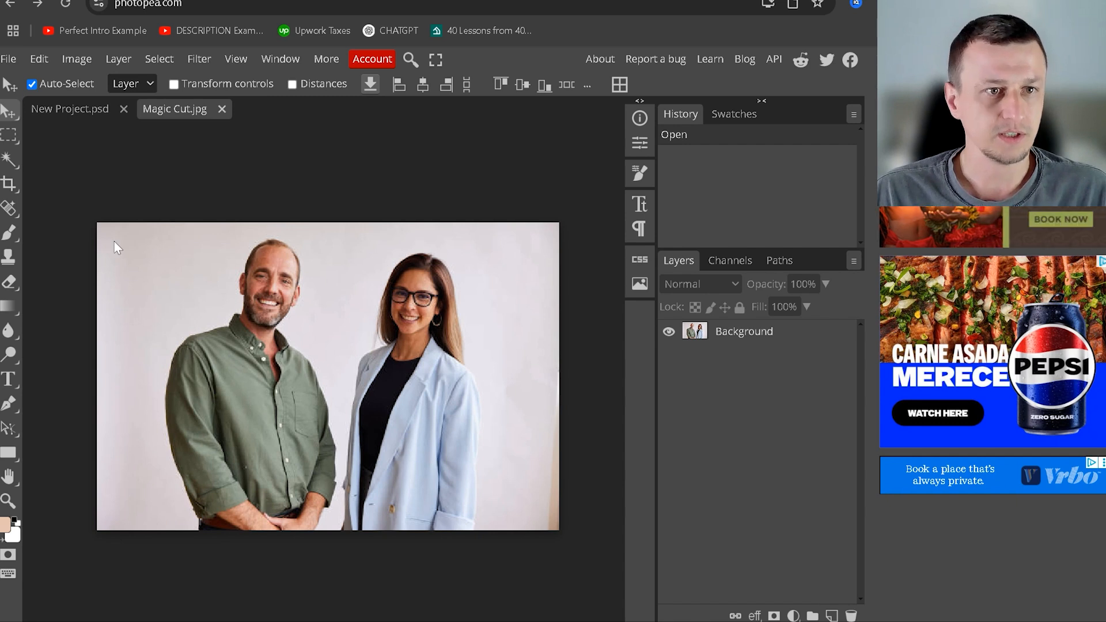
click(163, 58)
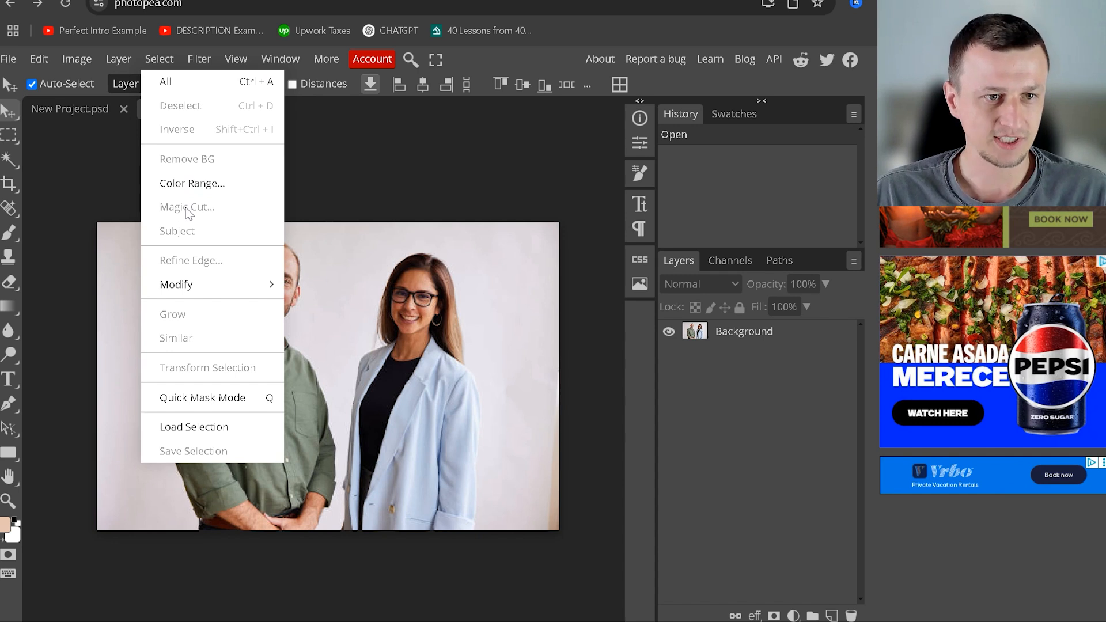
click(720, 416)
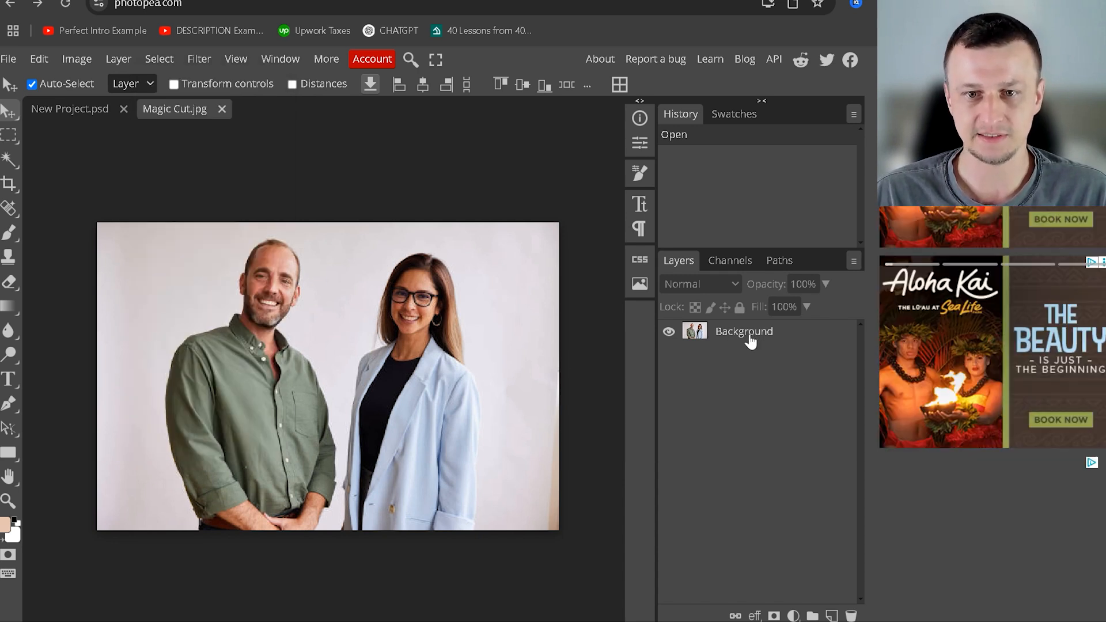
click(742, 341)
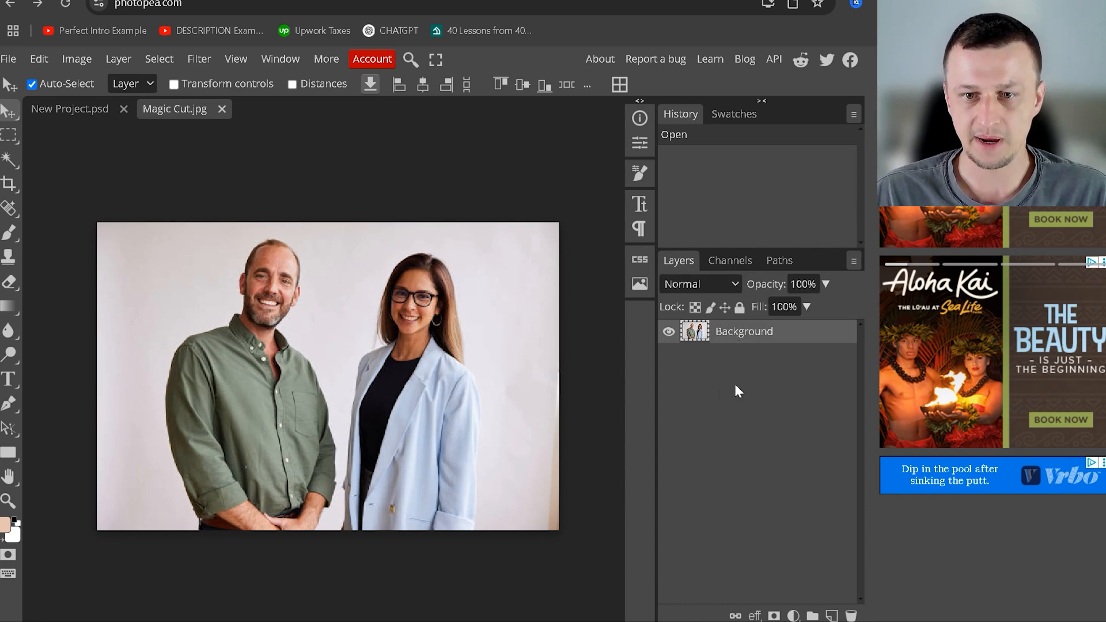
click(165, 55)
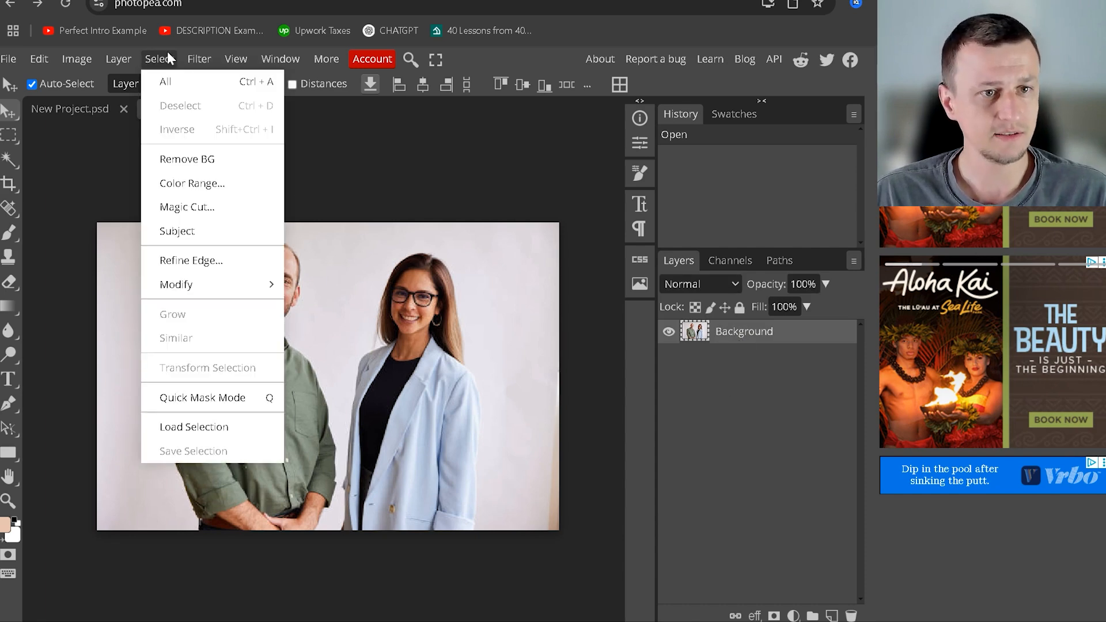
click(216, 208)
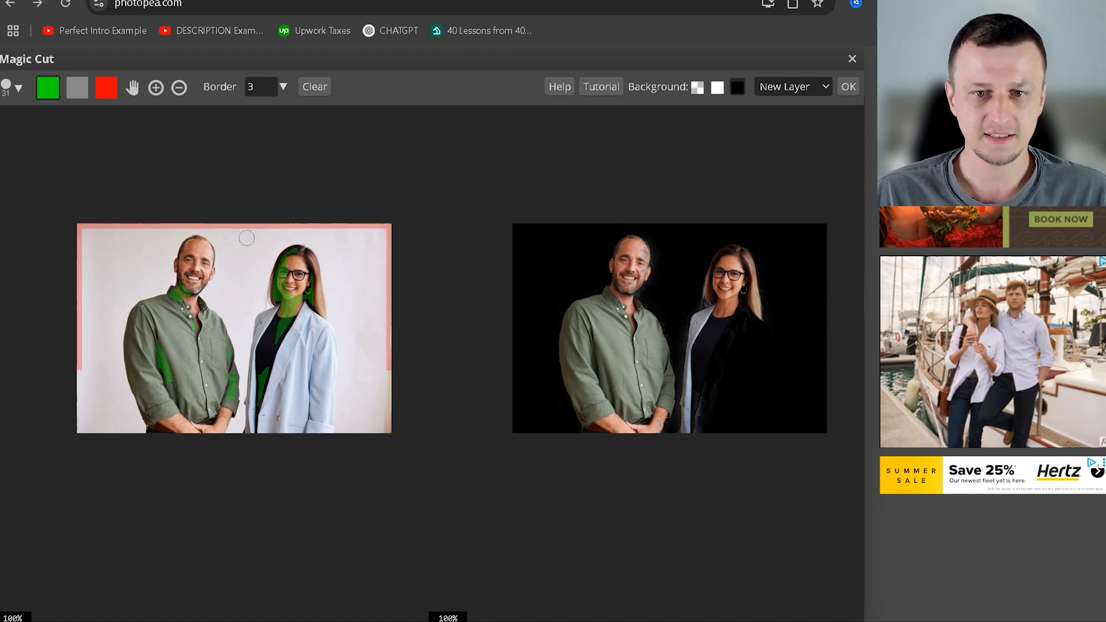
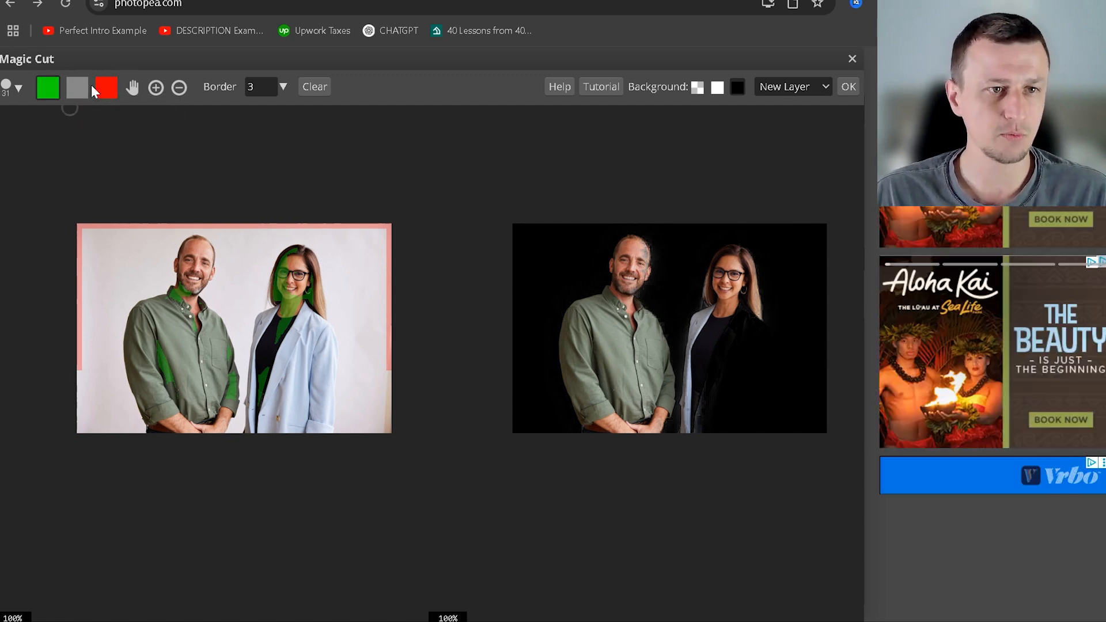
Step: Erase all the automatic green and red markings from the photo with the grey brush, enlarged to size 300
click(77, 89)
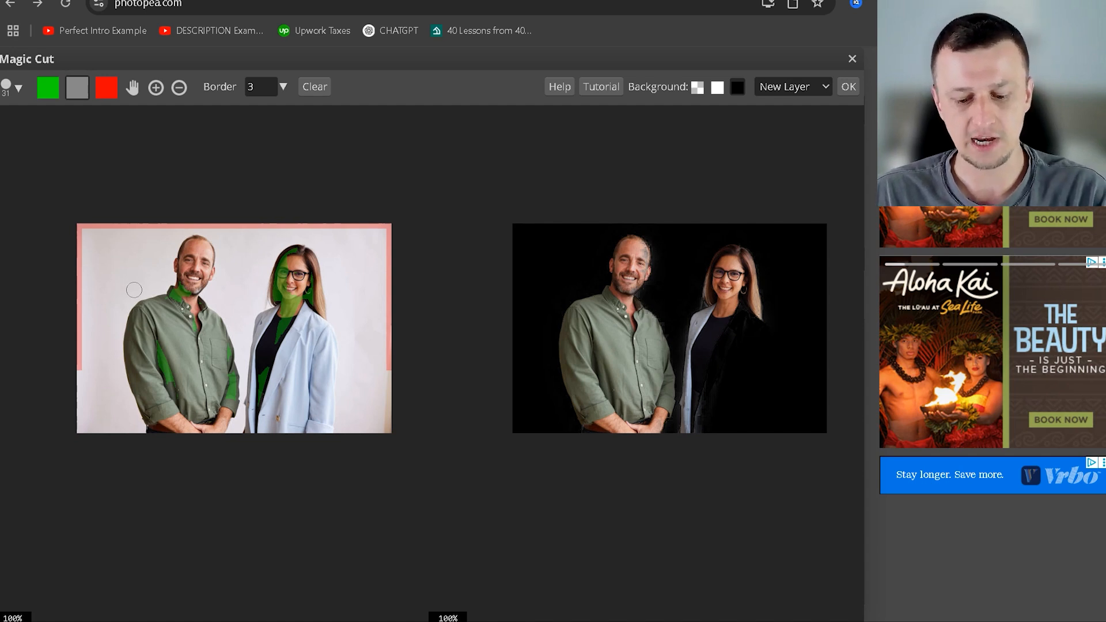
key(])
key(])
key(])
key(])
key(])
key(])
key(])
key(])
key(])
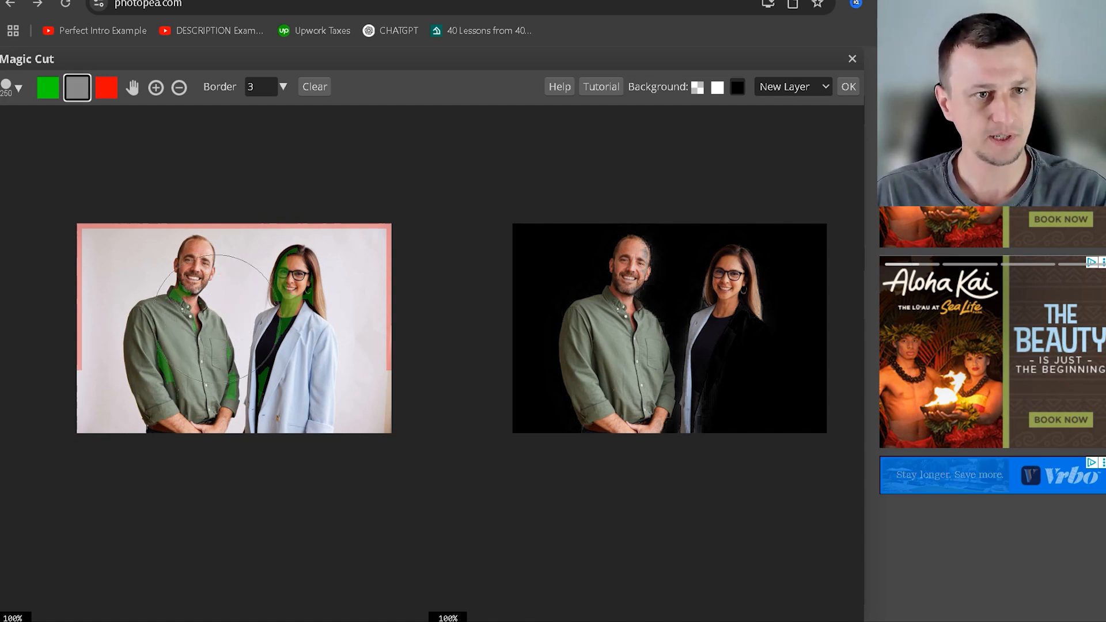
mouse_move(197, 333)
mouse_down()
mouse_move(161, 334)
mouse_move(103, 287)
mouse_move(93, 264)
mouse_move(188, 220)
mouse_move(317, 299)
mouse_move(351, 364)
mouse_move(353, 349)
mouse_move(114, 415)
mouse_up()
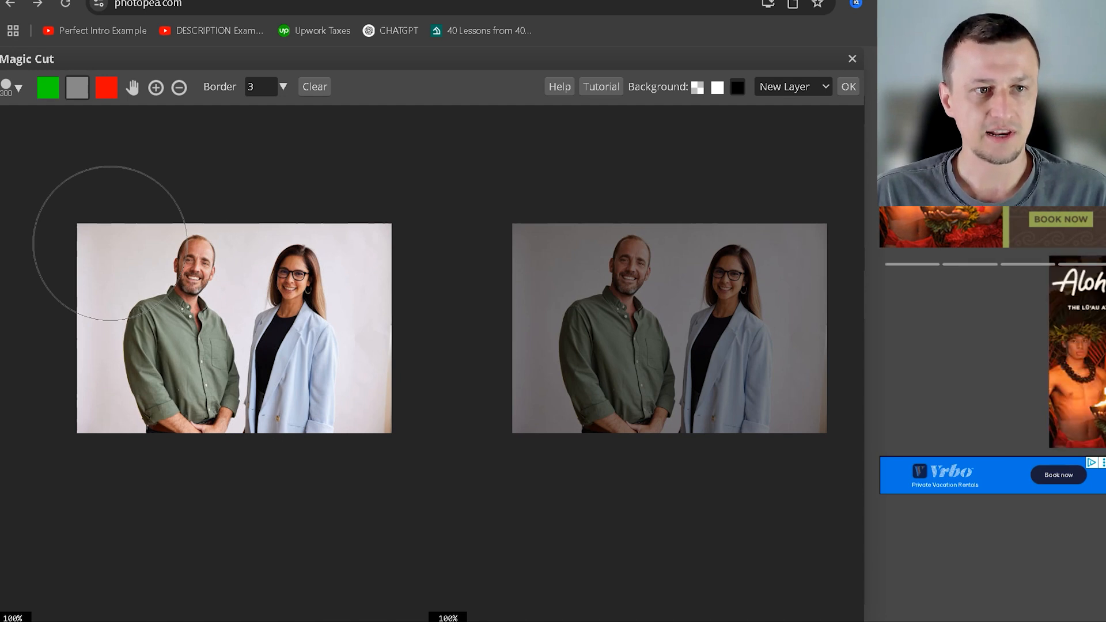
Step: Mark the man's face, shirt and arms to keep with the green brush at size 40
click(47, 89)
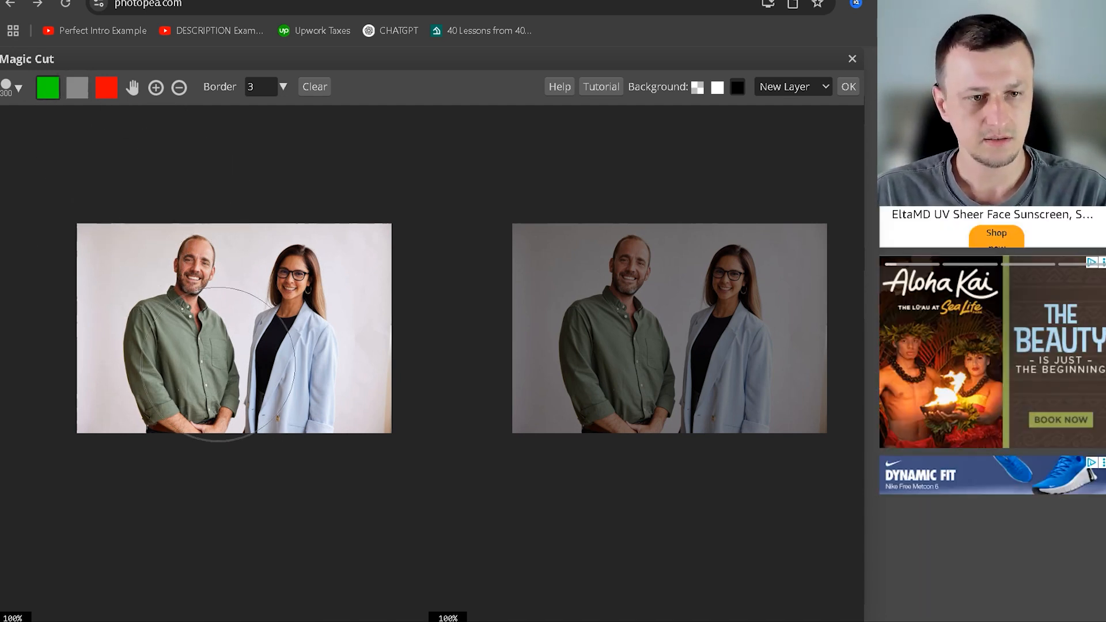
key(bracketleft)
key(bracketleft)
key(bracketleft)
key(bracketleft)
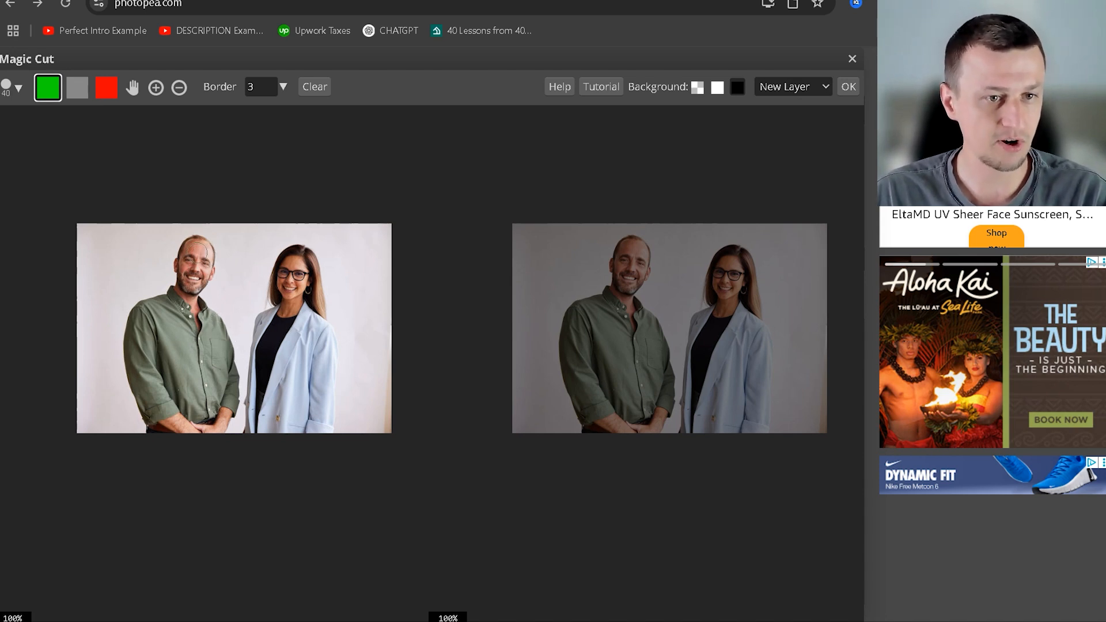
drag(196, 250, 198, 264)
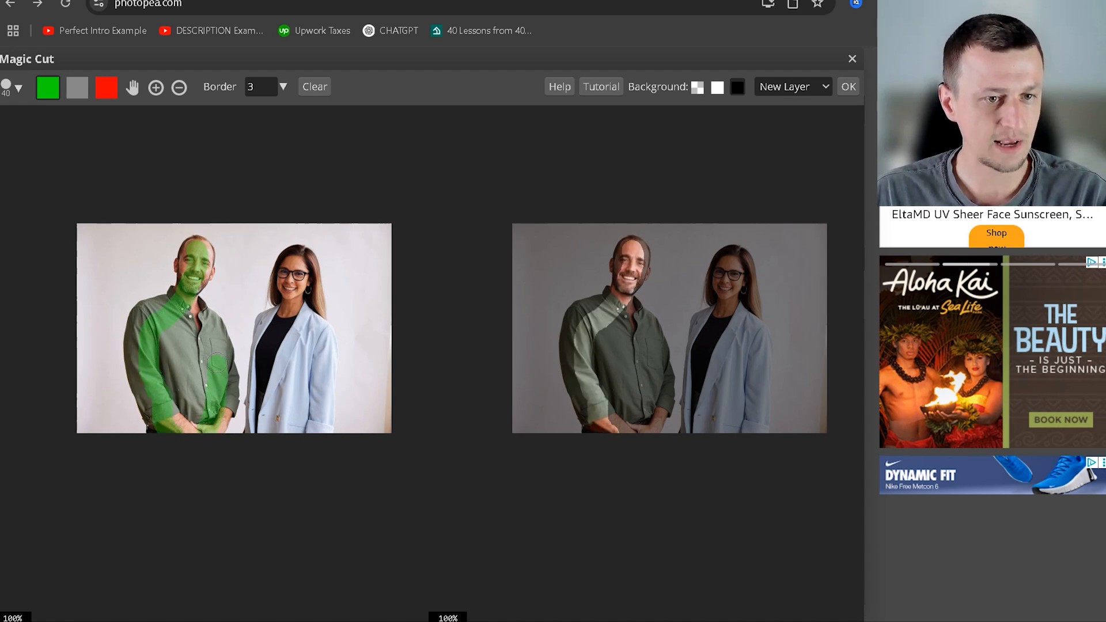
mouse_move(180, 327)
mouse_down()
mouse_move(163, 342)
mouse_move(188, 416)
mouse_up()
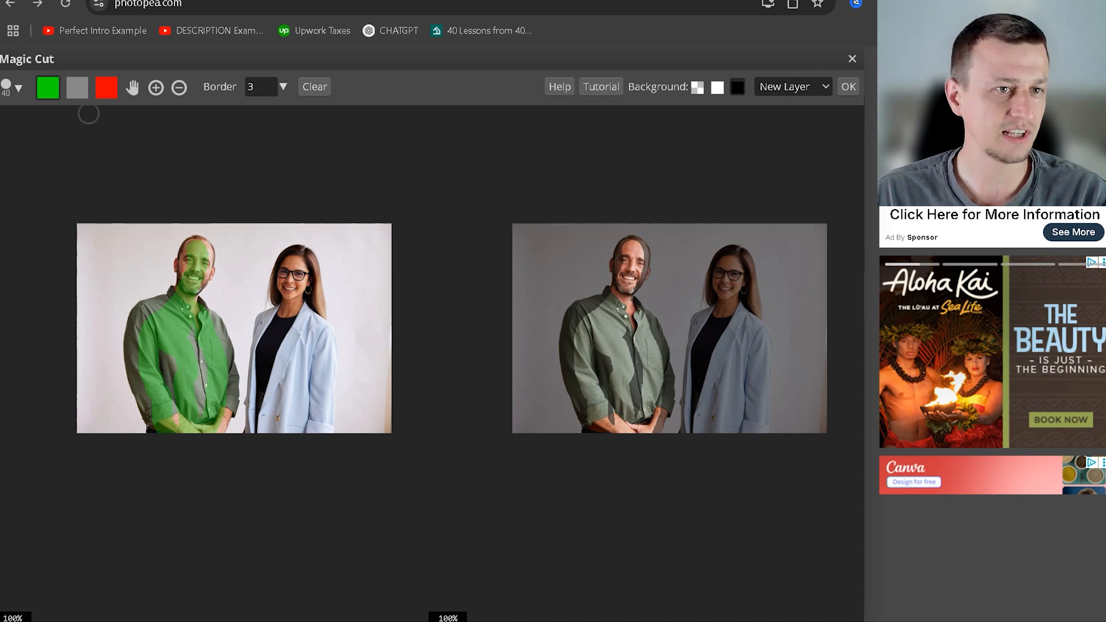
Step: Mark the backdrop around the man and the woman beside him for removal with the red brush
click(111, 88)
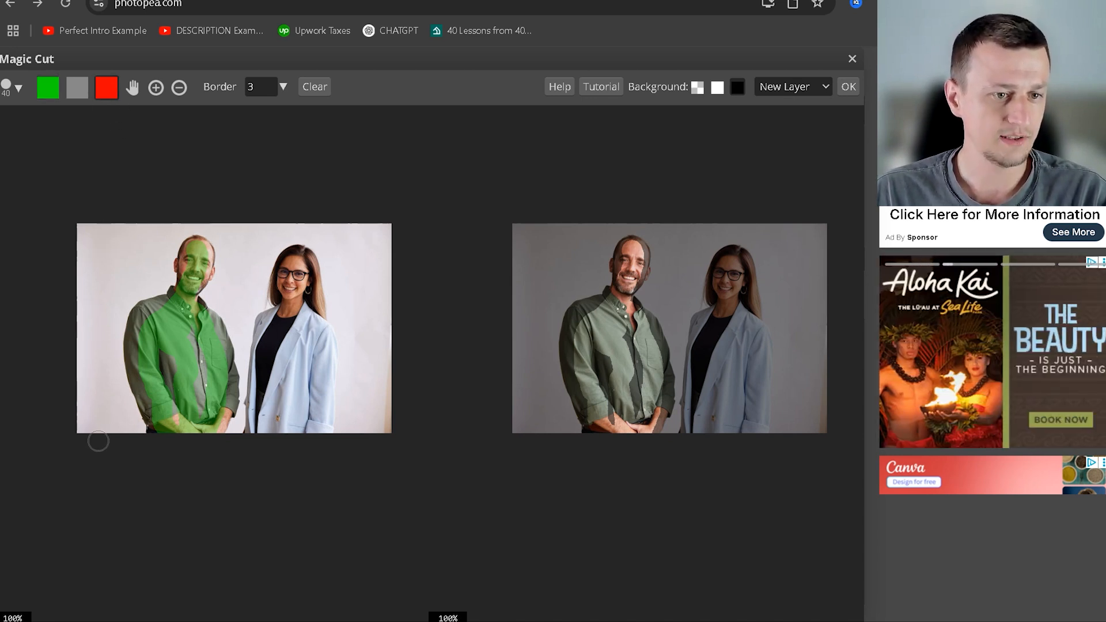
mouse_move(98, 441)
mouse_down()
mouse_move(99, 281)
mouse_move(115, 252)
mouse_up()
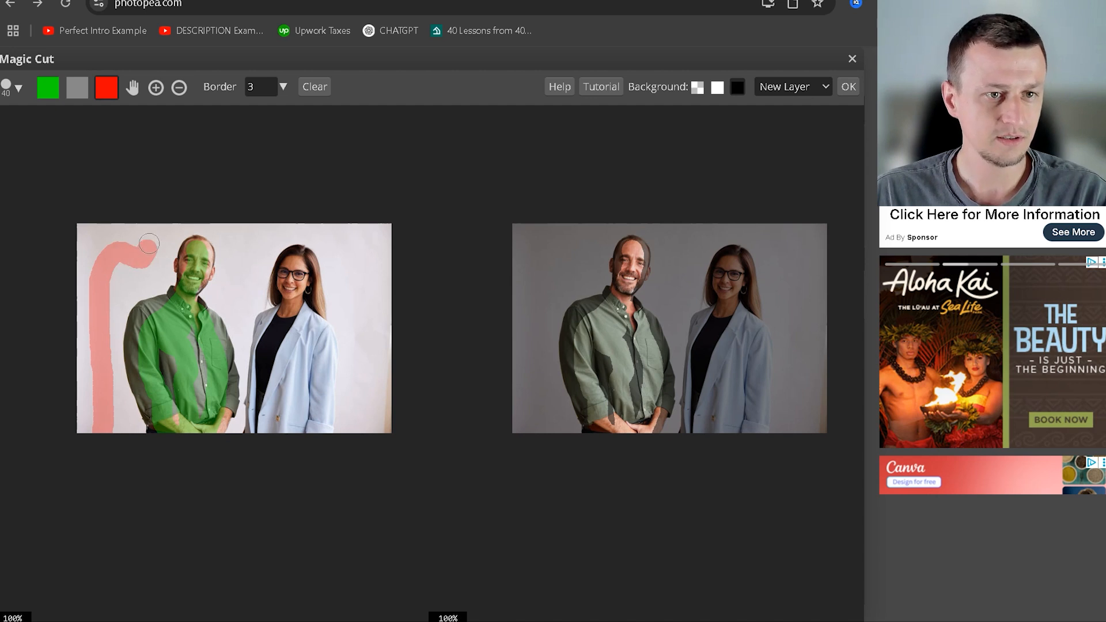
mouse_move(229, 226)
mouse_down()
mouse_move(245, 257)
mouse_move(241, 311)
mouse_move(267, 373)
mouse_move(246, 435)
mouse_move(269, 425)
mouse_move(272, 368)
mouse_move(258, 359)
mouse_move(256, 414)
mouse_move(288, 263)
mouse_move(319, 424)
mouse_move(341, 366)
mouse_move(360, 222)
mouse_up()
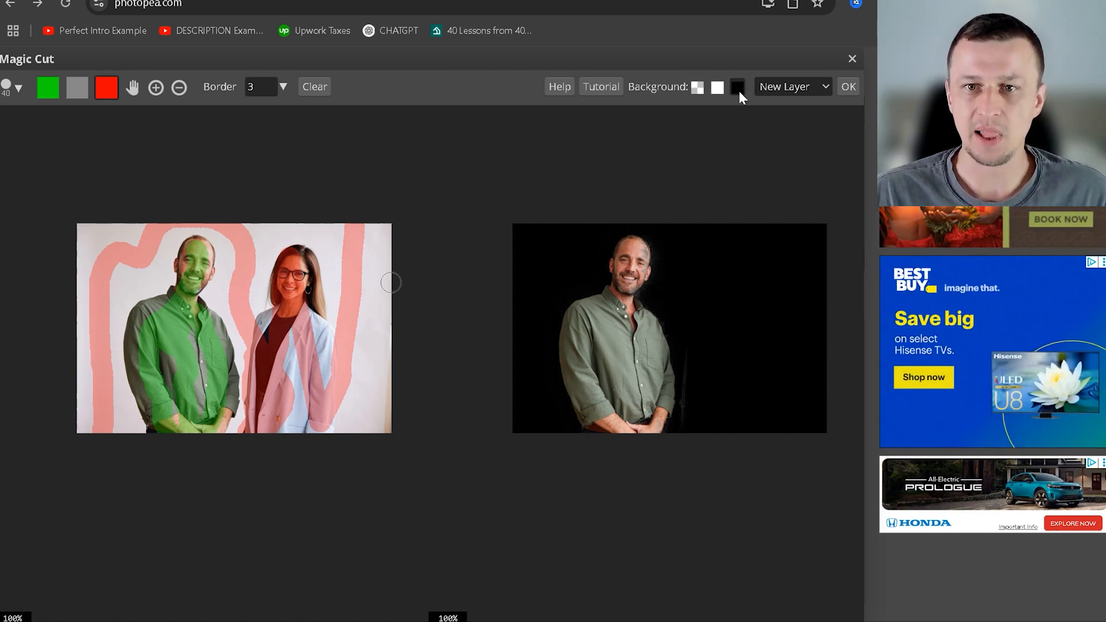
Step: Preview the cutout on a transparent background, return to black, and set the border to 0
click(698, 91)
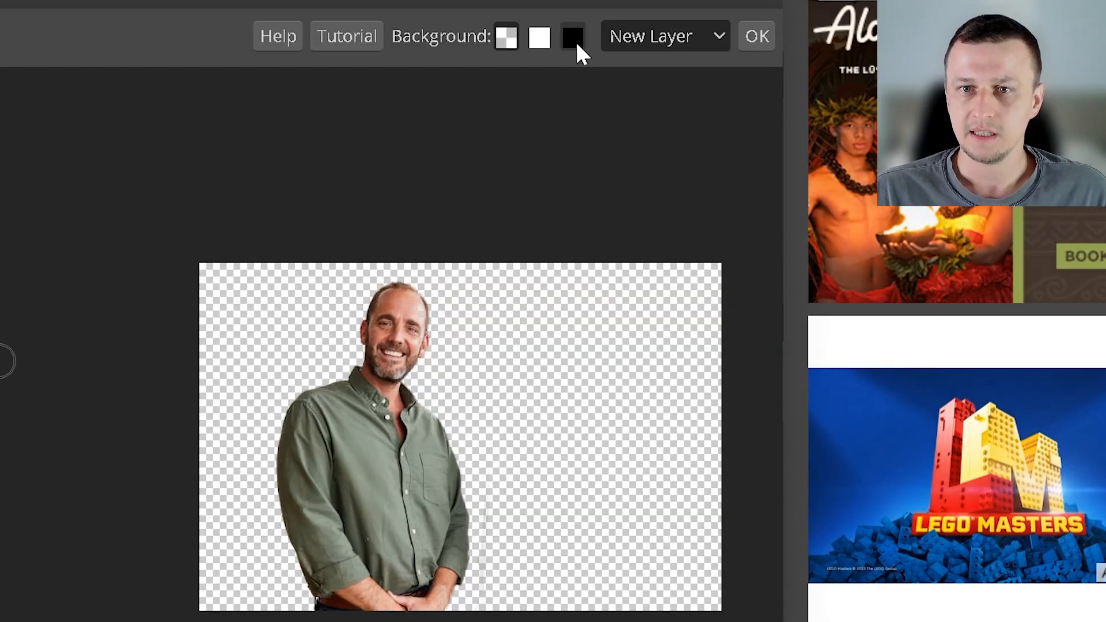
click(737, 87)
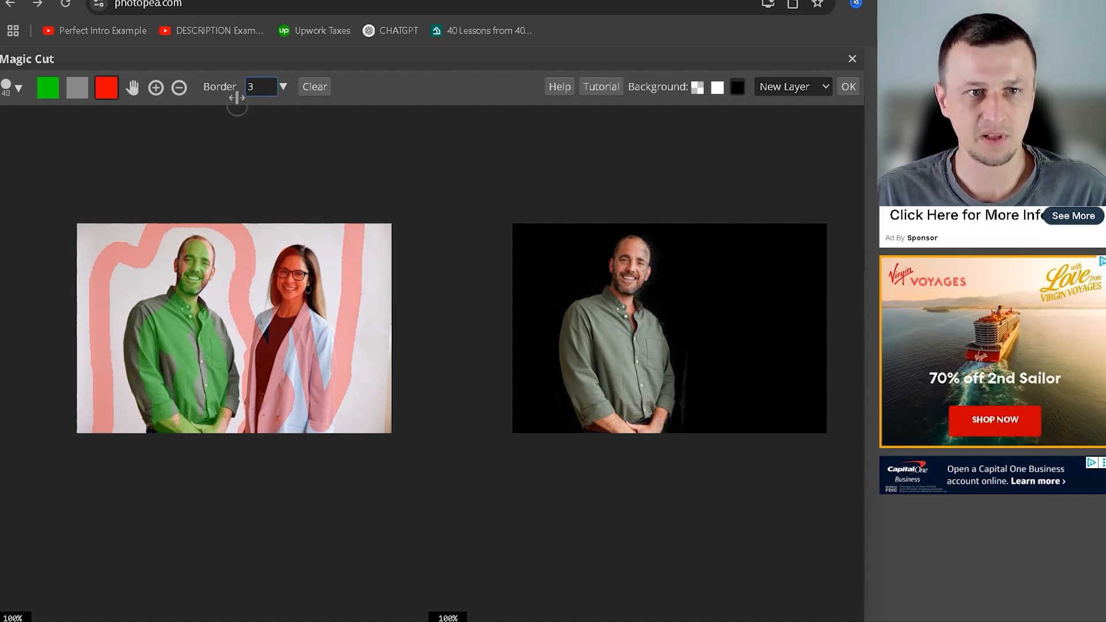
drag(219, 87, 347, 91)
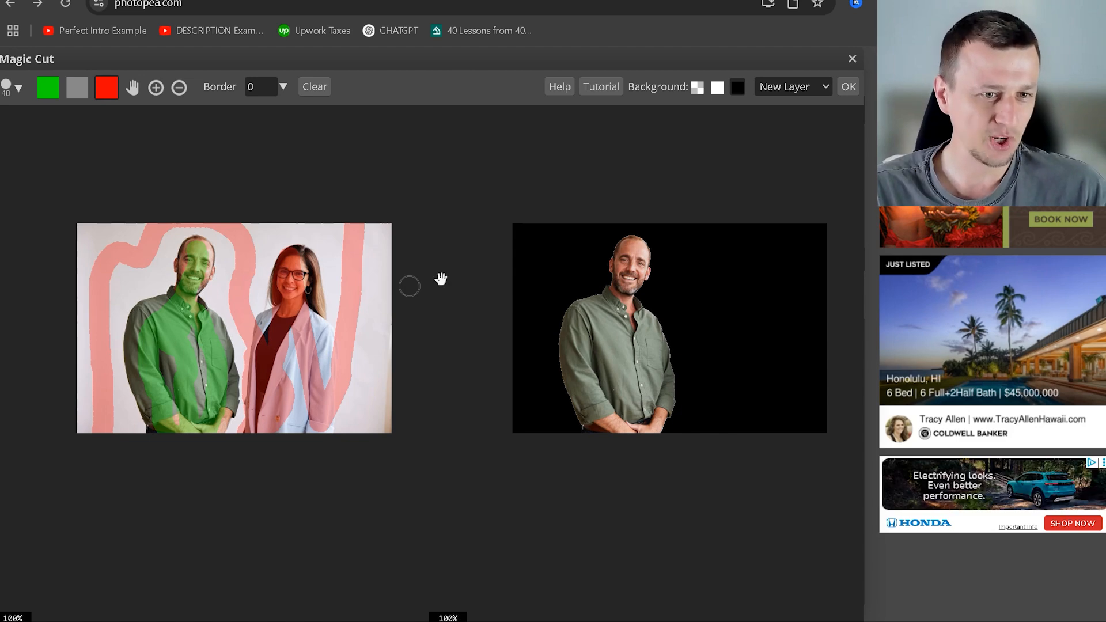
Step: Reduce the Magic Cut brush size to 8 for detail work around the man's face
scroll(176, 272, up, 6)
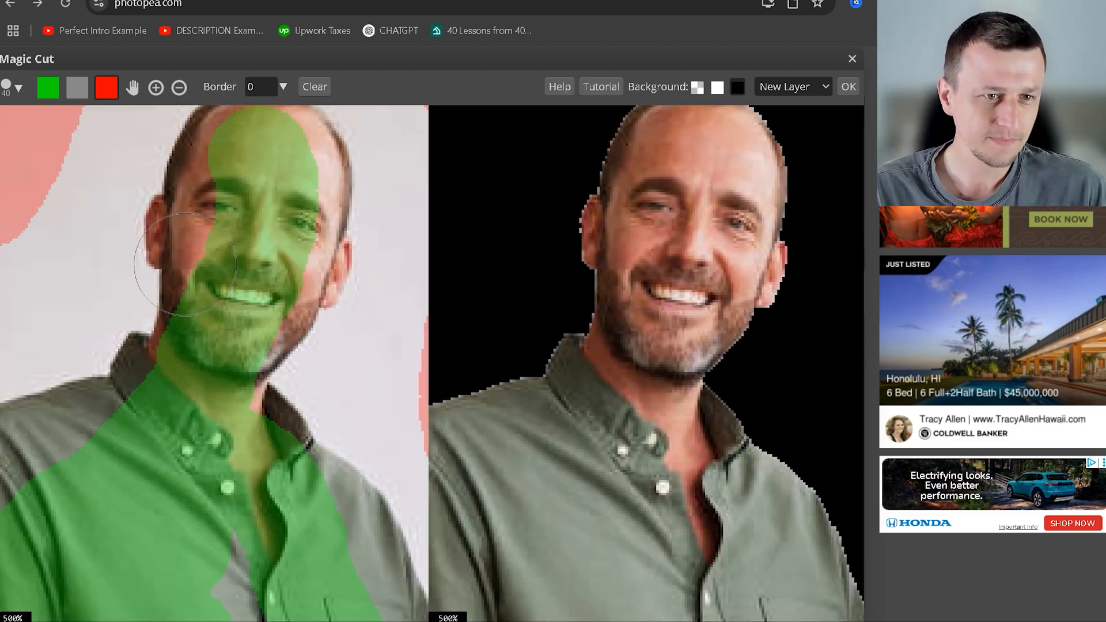
key(bracketleft)
key(bracketleft)
key(bracketleft)
key(bracketleft)
key(bracketleft)
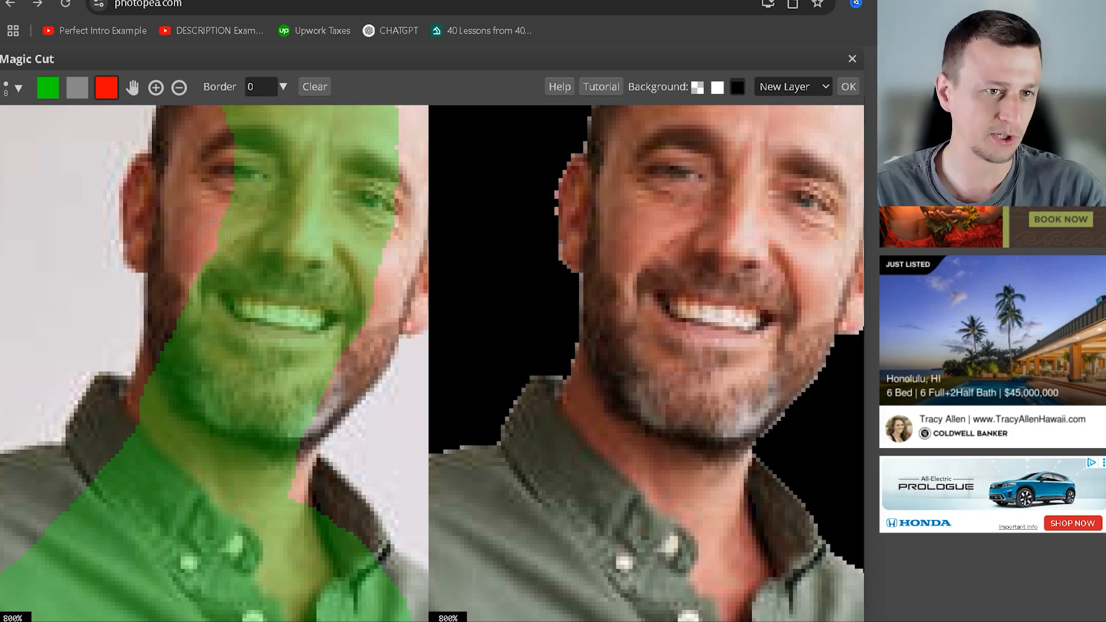
scroll(155, 203, up, 1)
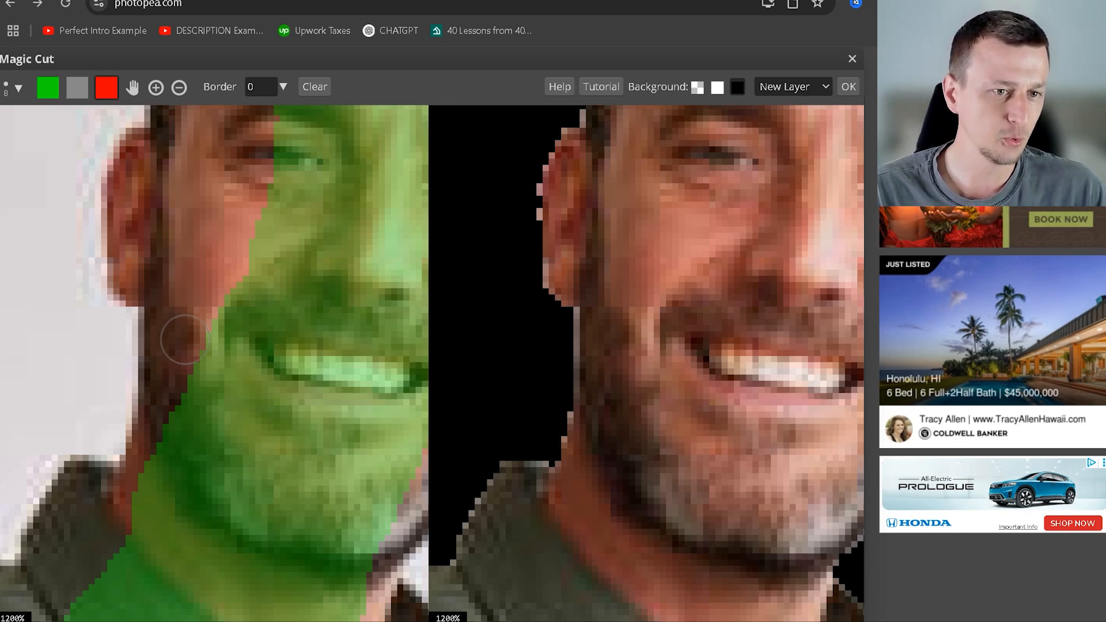
Step: Paint a small red mark on the man's cheek and erase it with the grey brush
drag(185, 309, 187, 340)
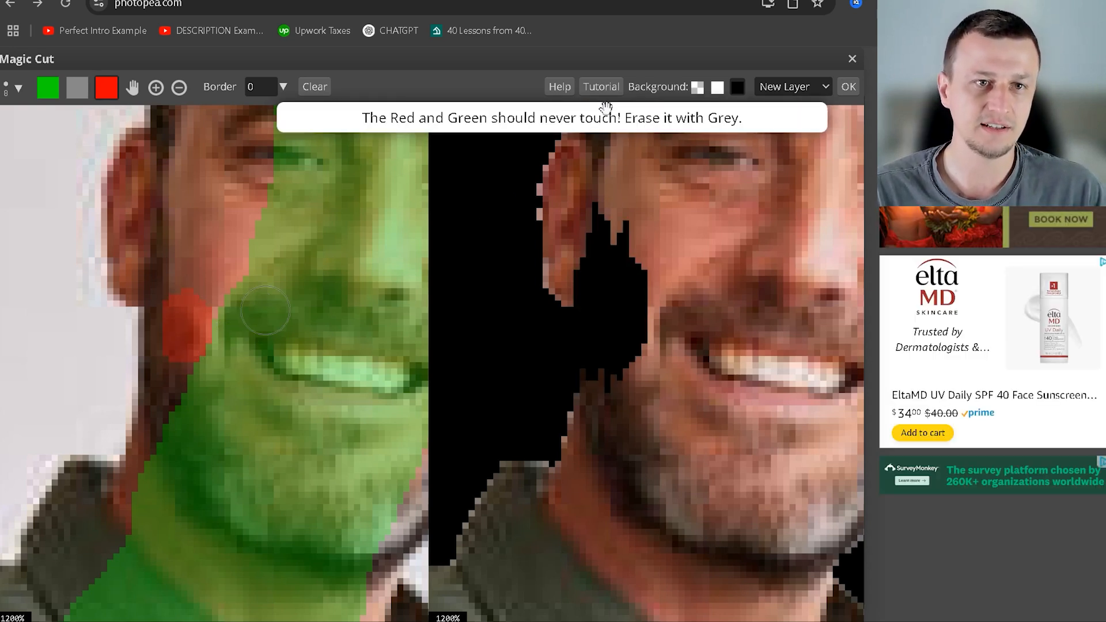
click(73, 87)
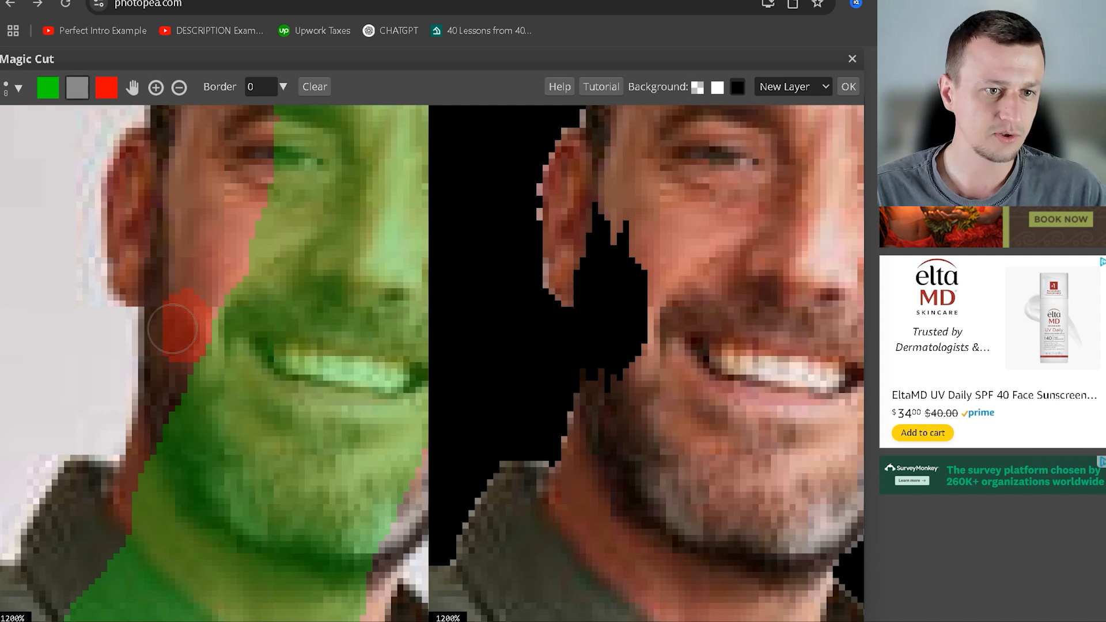
mouse_move(178, 328)
mouse_down()
mouse_move(193, 329)
mouse_move(172, 334)
mouse_move(176, 291)
mouse_up()
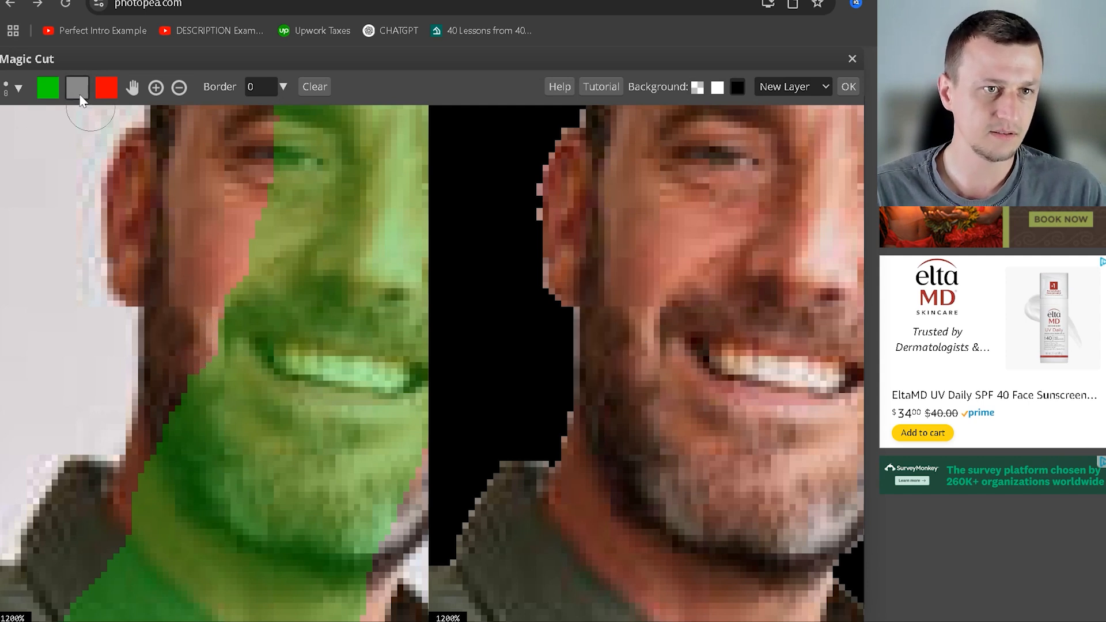
Step: Extend the green marking over the man's cheek and ear, and mark the backdrop beside them red
click(51, 87)
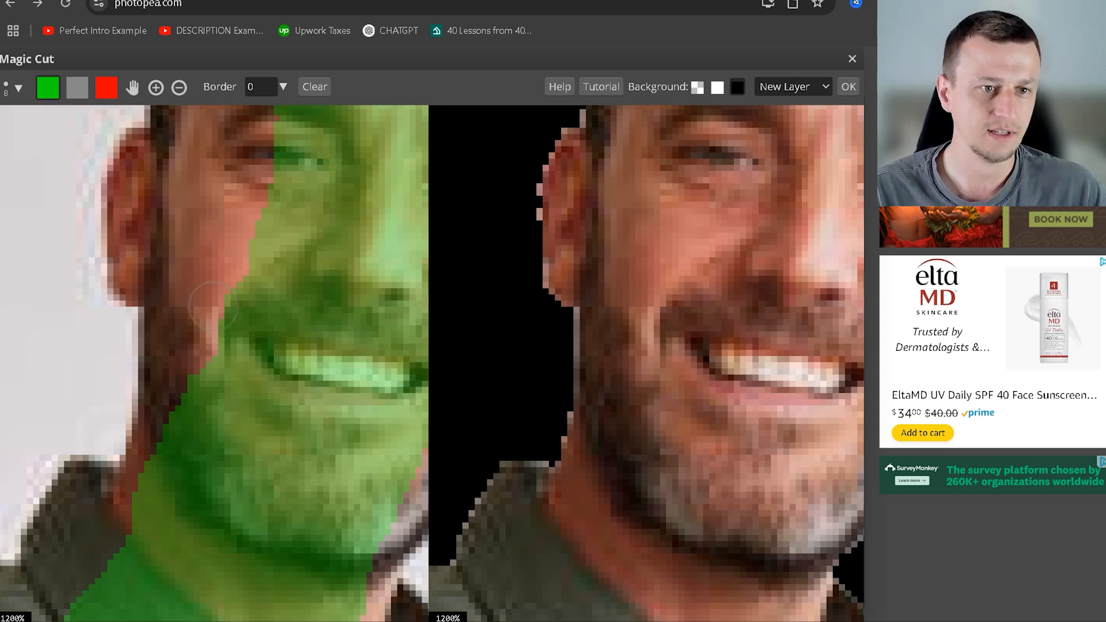
mouse_move(205, 361)
mouse_down()
mouse_move(185, 288)
mouse_move(148, 264)
mouse_move(149, 232)
mouse_move(132, 213)
mouse_move(138, 177)
mouse_move(185, 130)
mouse_move(190, 161)
mouse_move(214, 136)
mouse_move(266, 140)
mouse_move(228, 193)
mouse_move(268, 185)
mouse_move(249, 216)
mouse_move(224, 210)
mouse_move(217, 225)
mouse_move(238, 264)
mouse_move(223, 354)
mouse_move(174, 312)
mouse_move(162, 408)
mouse_up()
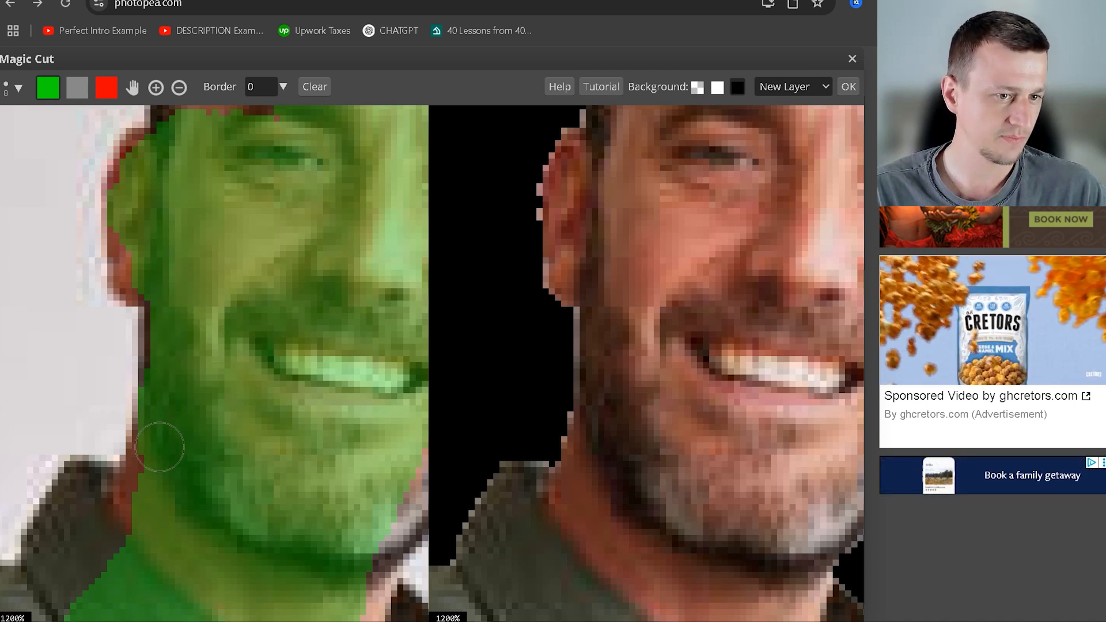
click(107, 89)
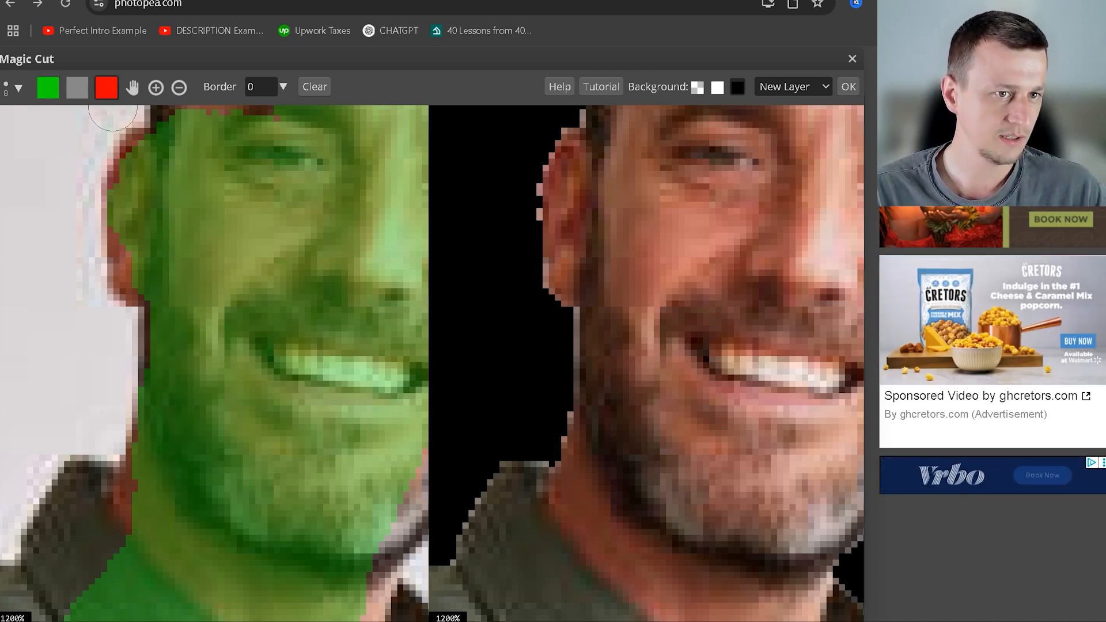
mouse_move(64, 160)
mouse_down()
mouse_move(70, 296)
mouse_move(98, 348)
mouse_up()
Step: Preview the man's whole cutout against a transparent background
scroll(456, 334, up, 1)
scroll(446, 328, down, 4)
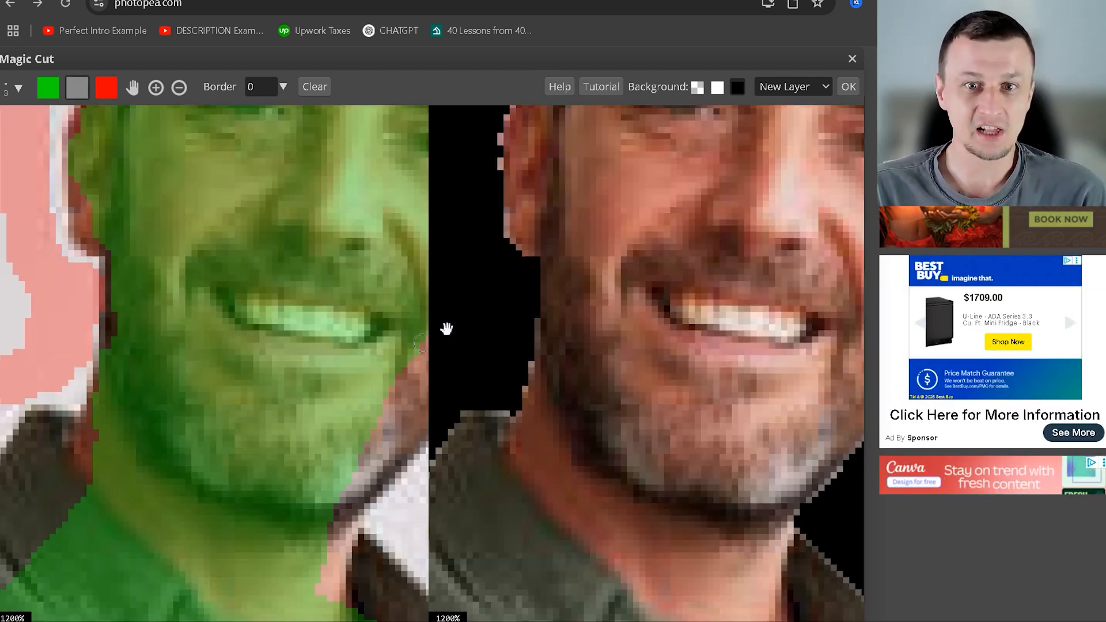
scroll(407, 311, down, 1)
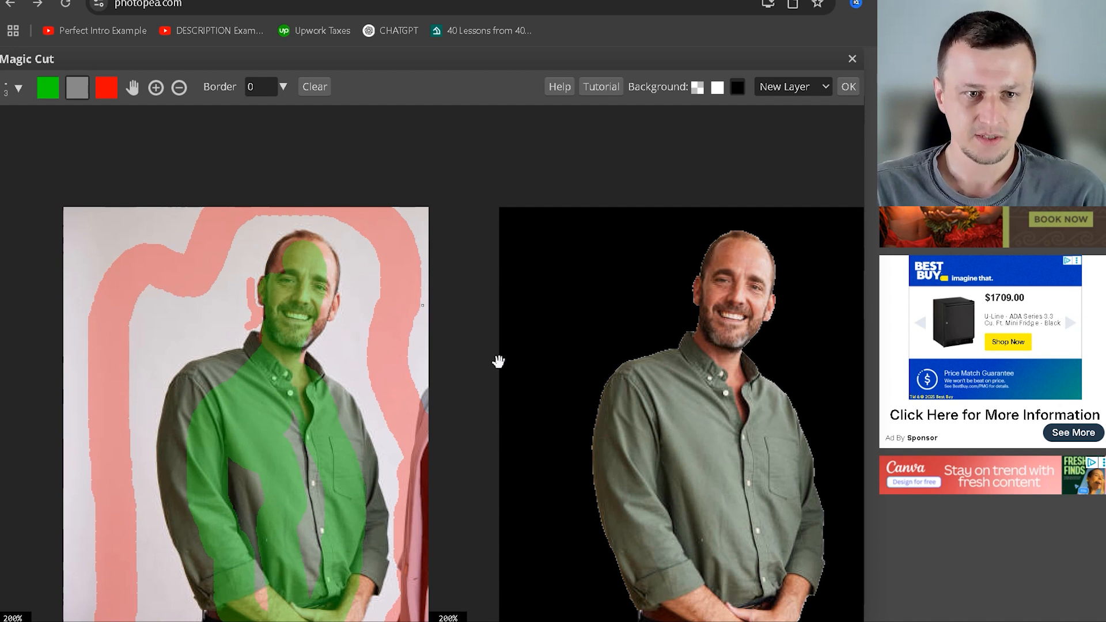
scroll(464, 397, down, 1)
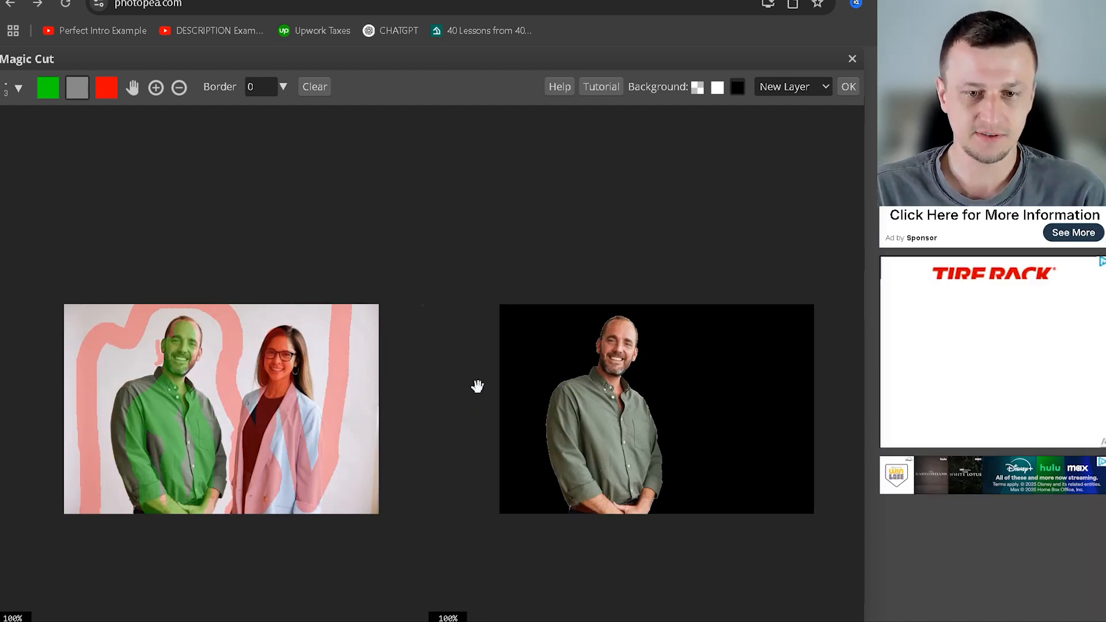
drag(595, 421, 541, 367)
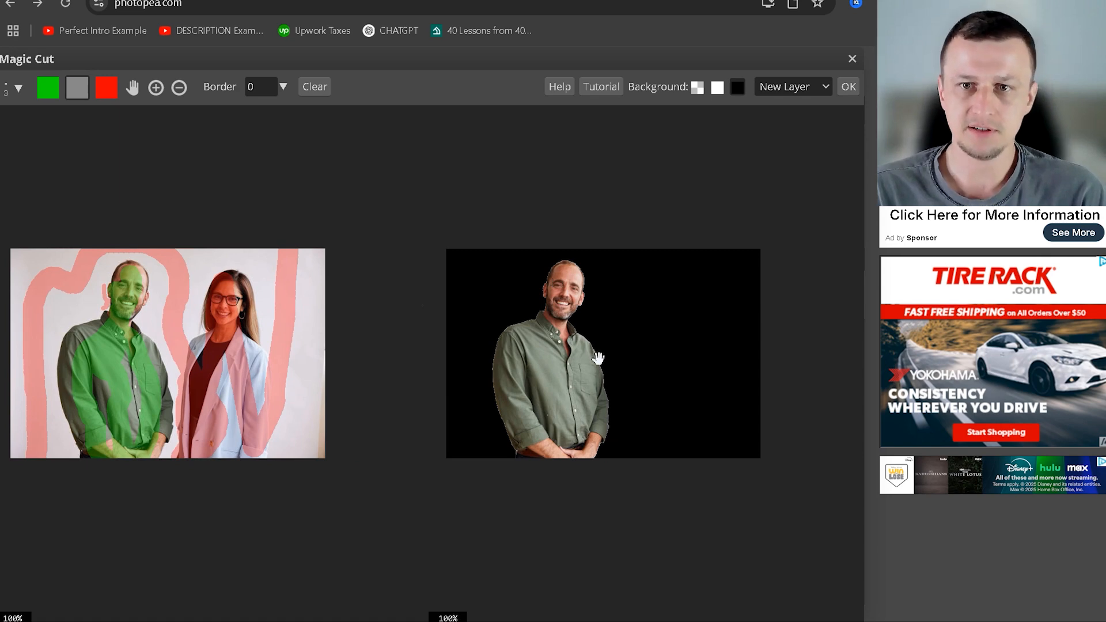
click(697, 87)
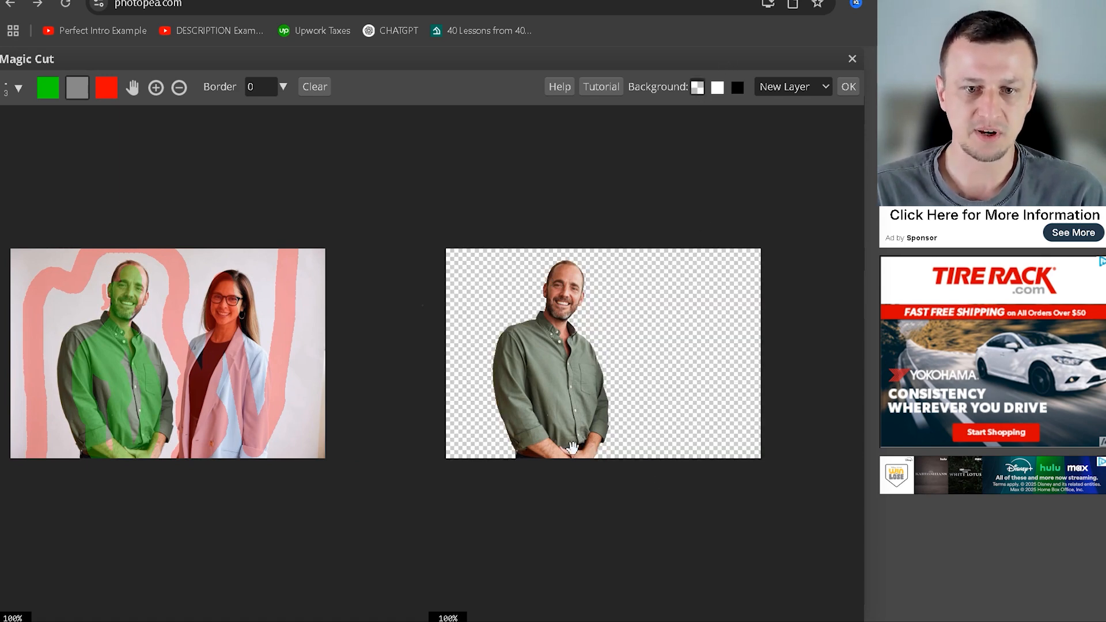
Step: Output the man's cutout as a new layer and export the image as a PNG
click(852, 87)
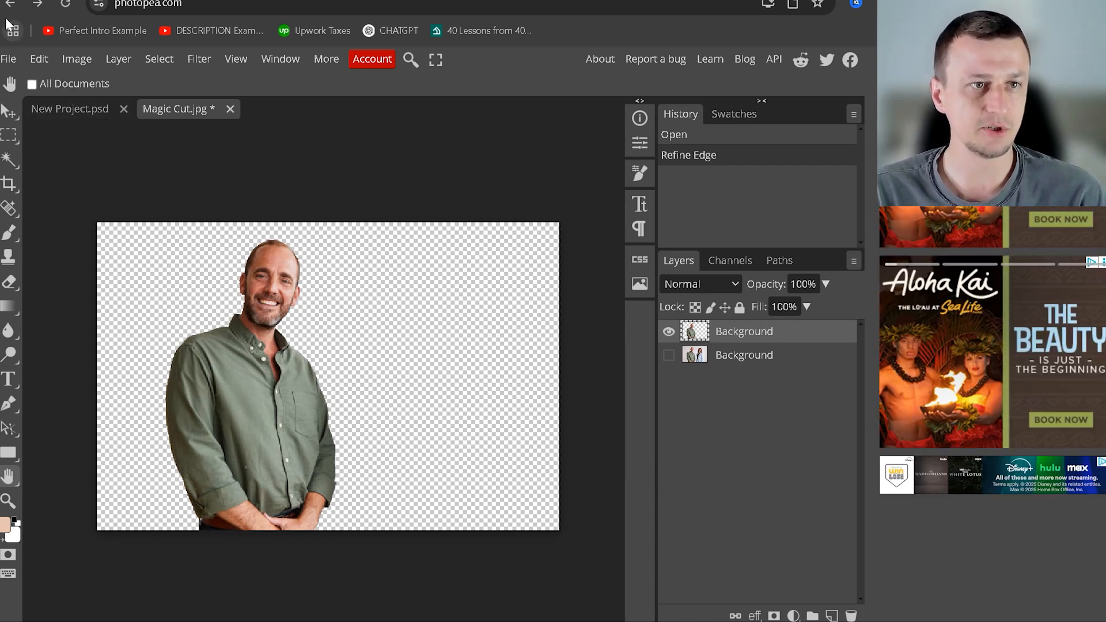
click(8, 56)
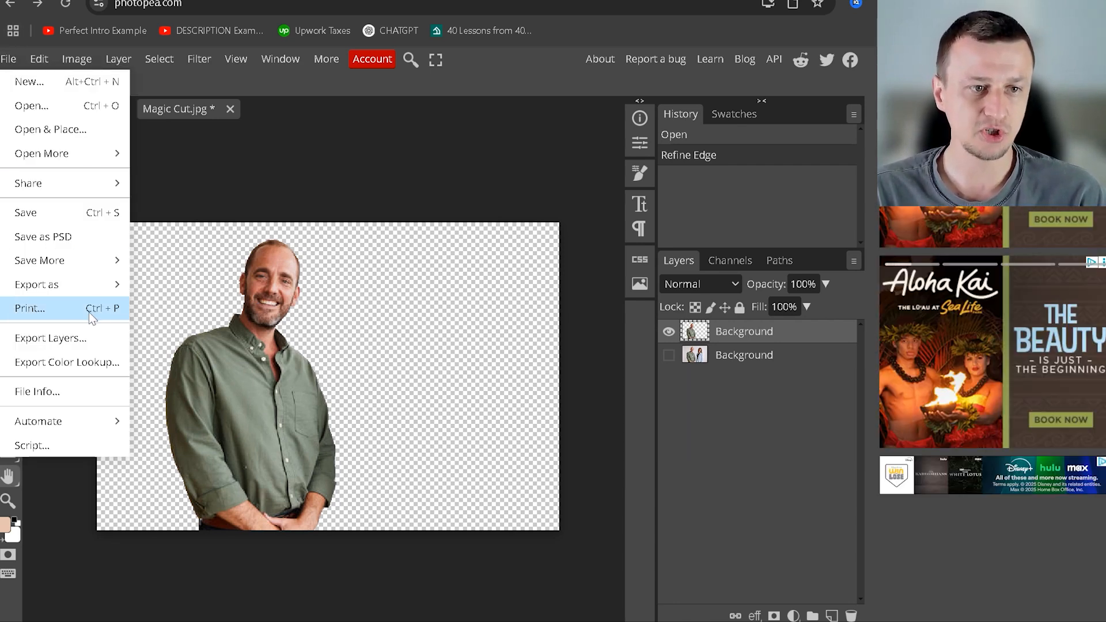
mouse_move(91, 285)
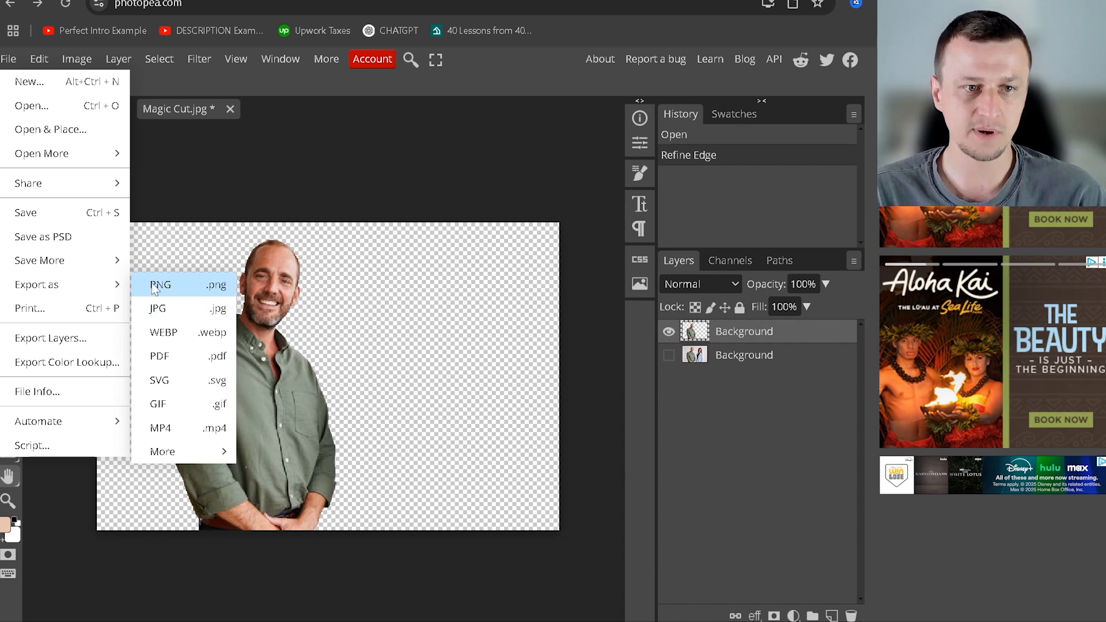
click(178, 285)
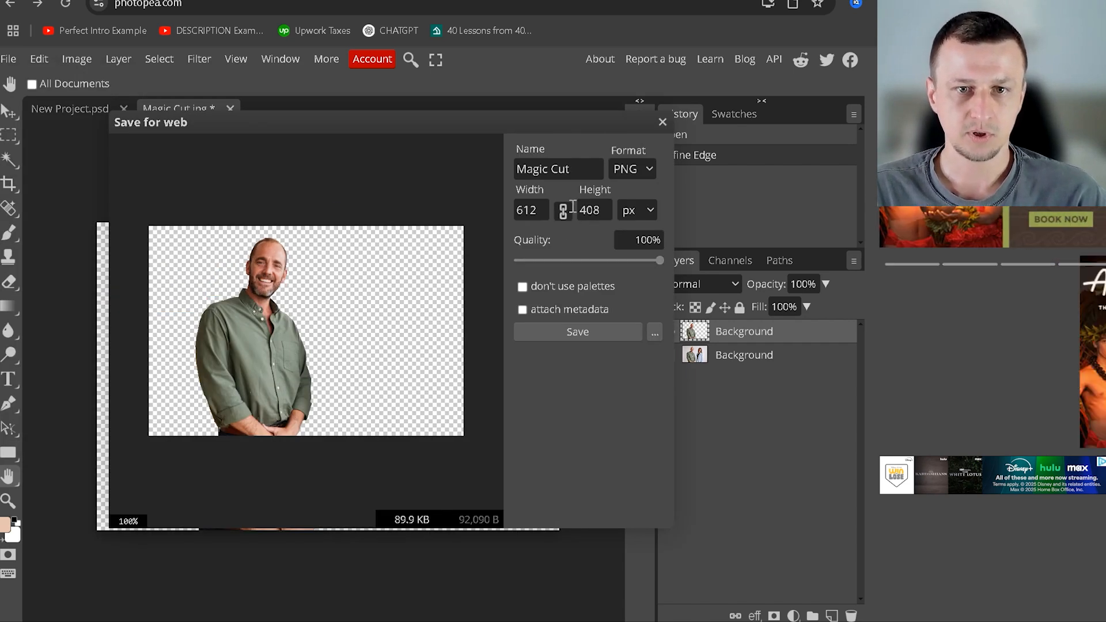
click(610, 329)
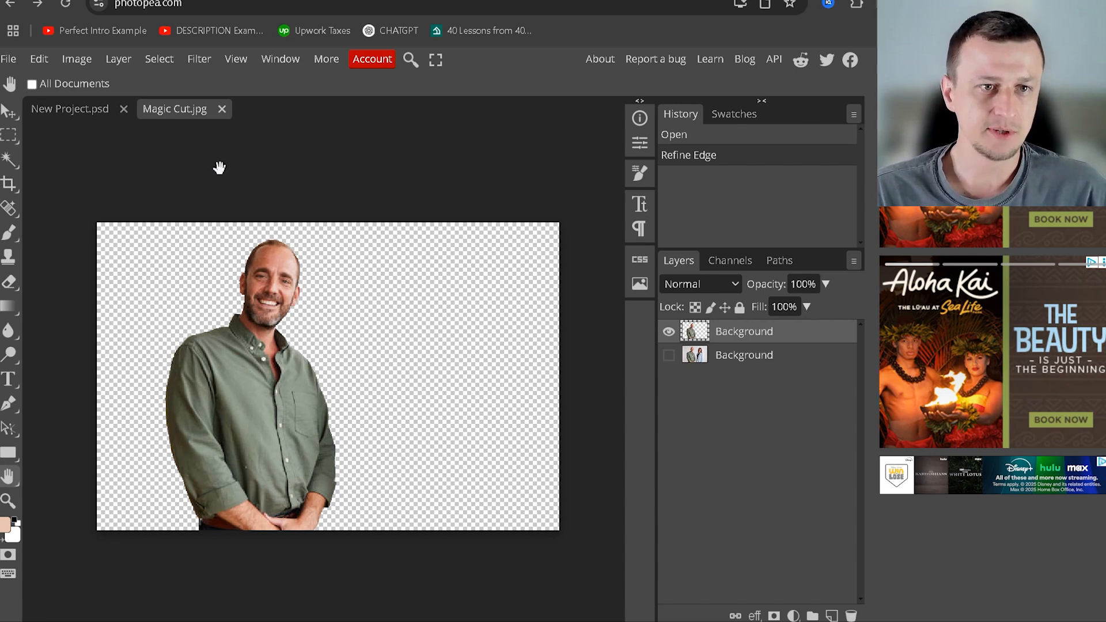
Step: Close the Magic Cut.jpg document and open the adjustments house photo from the For Video folder as its own document
click(221, 109)
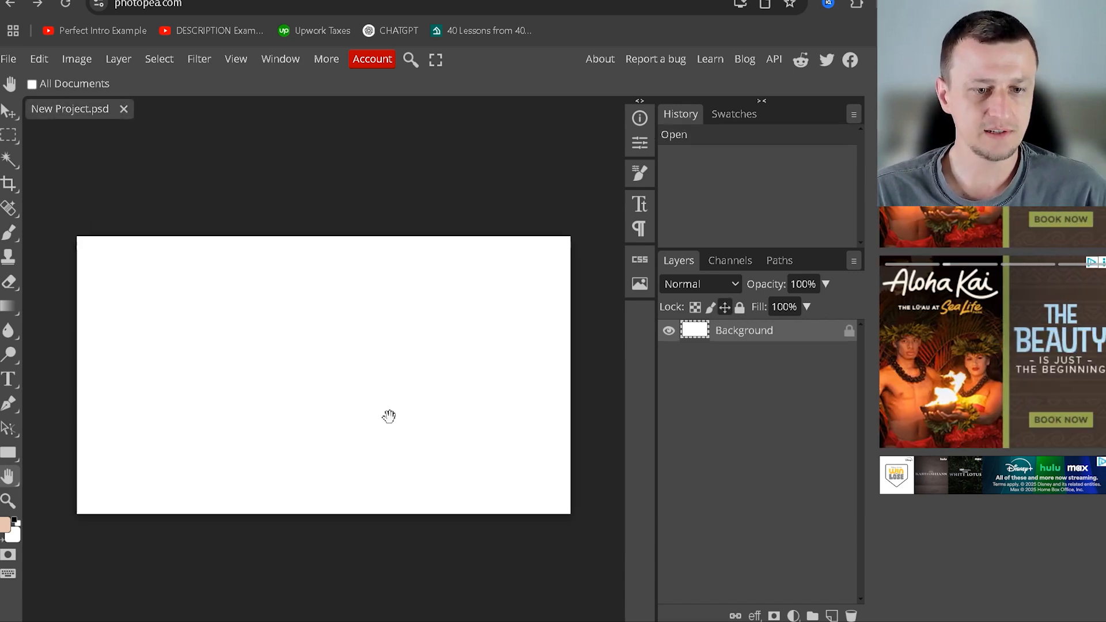
click(562, 621)
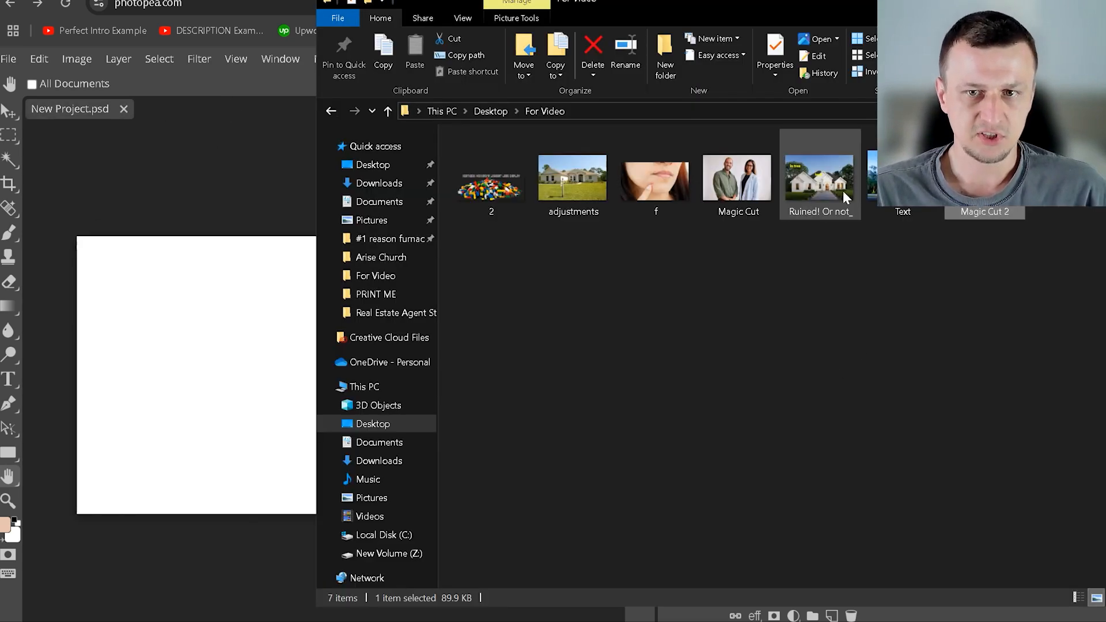
click(572, 179)
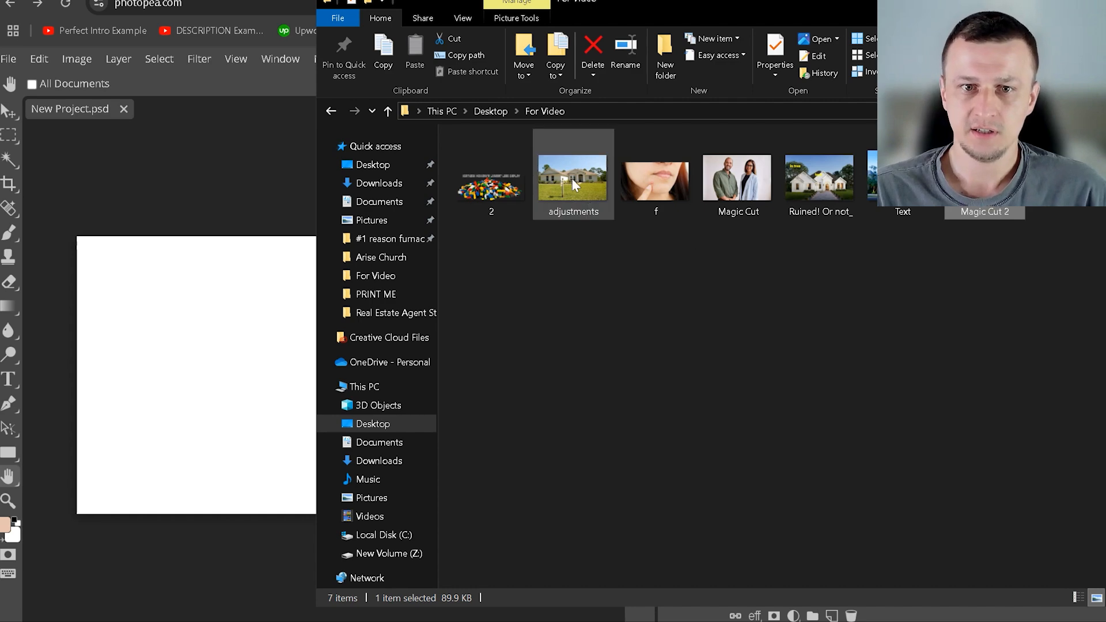
drag(585, 162, 193, 105)
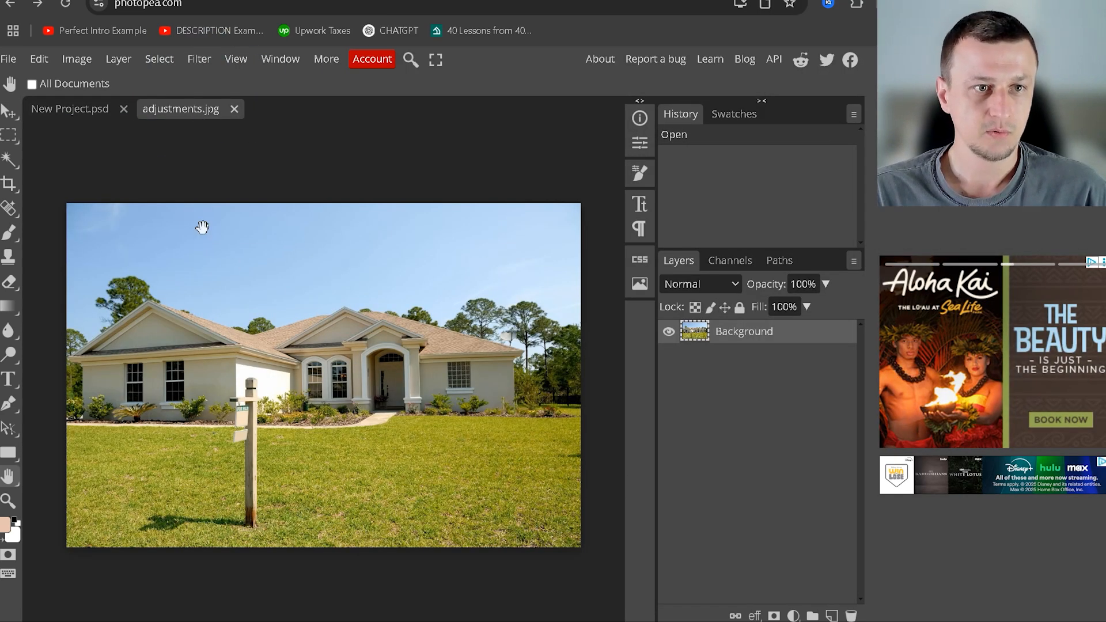
Step: Apply a Gaussian Blur with a 14 px radius to the house photo
click(74, 60)
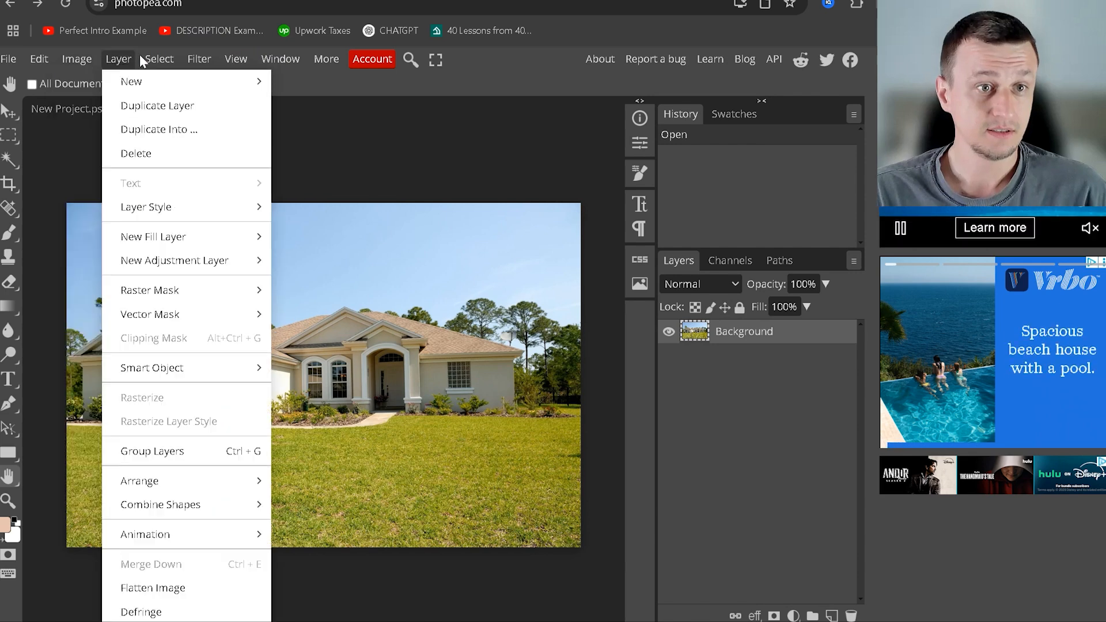
mouse_move(199, 60)
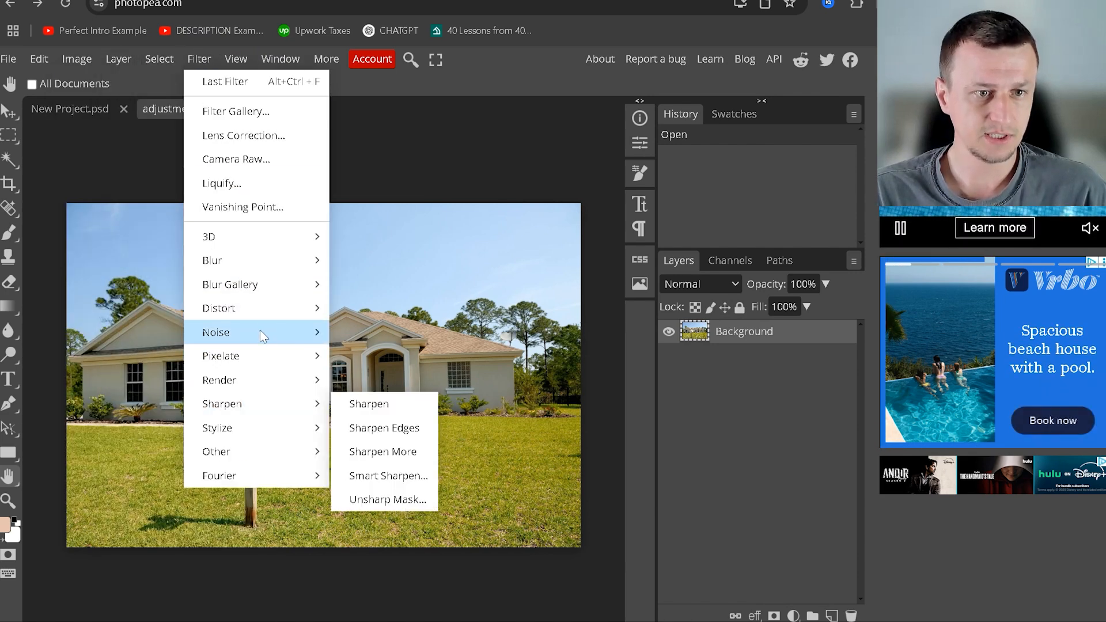
mouse_move(288, 264)
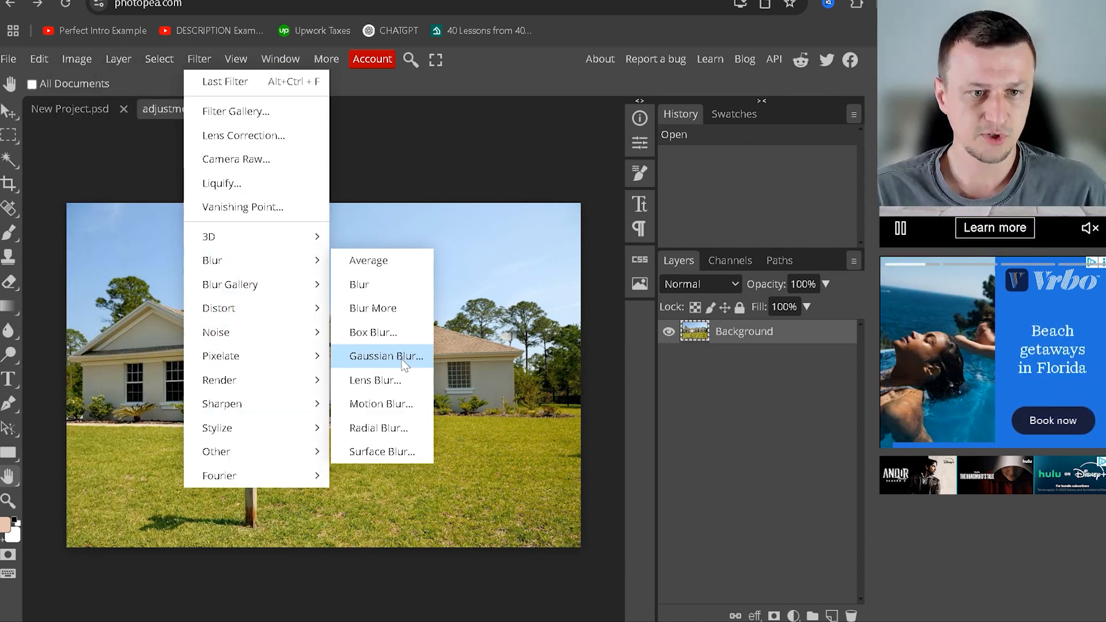
click(385, 356)
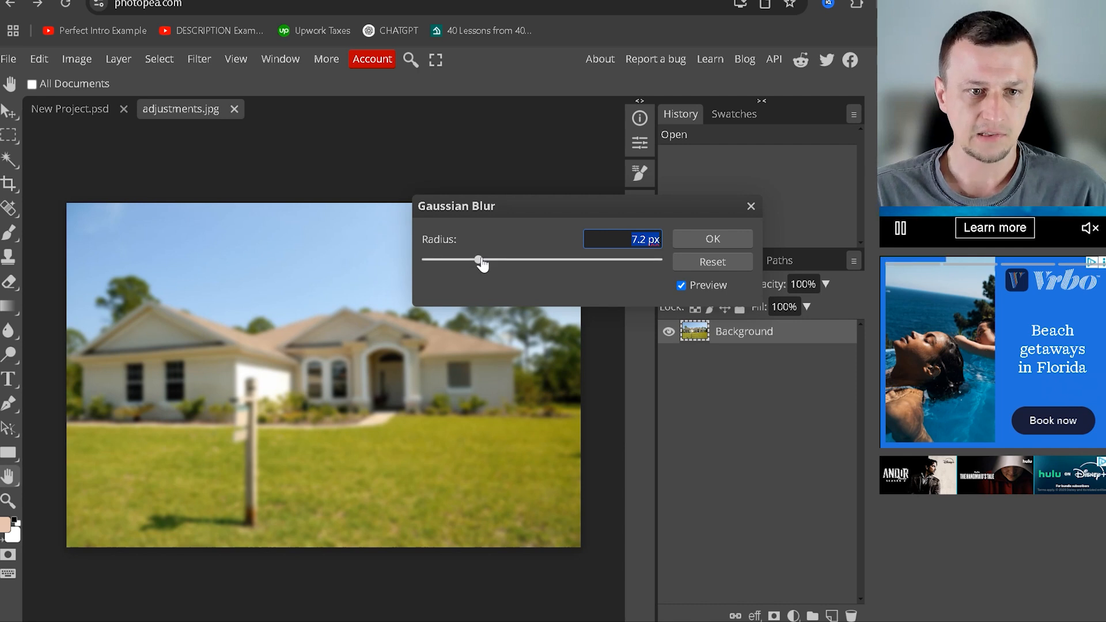
drag(479, 260, 498, 262)
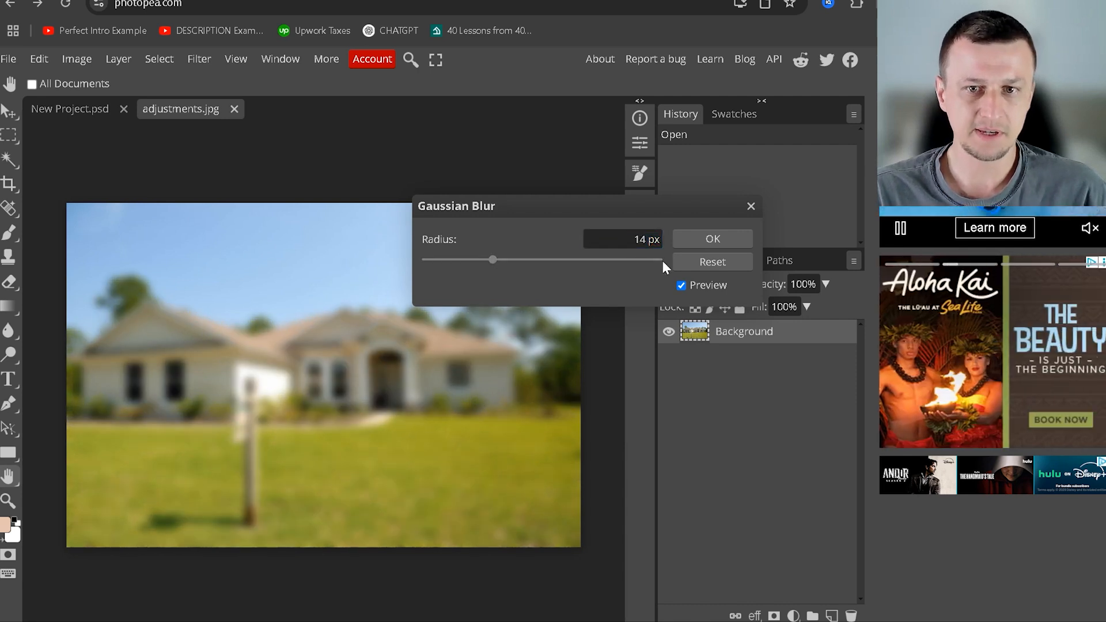
click(690, 238)
Step: Place the Magic Cut 2 image over the blurred house and enlarge it to about 175% toward the photo's bottom-right corner
key(alt+Tab)
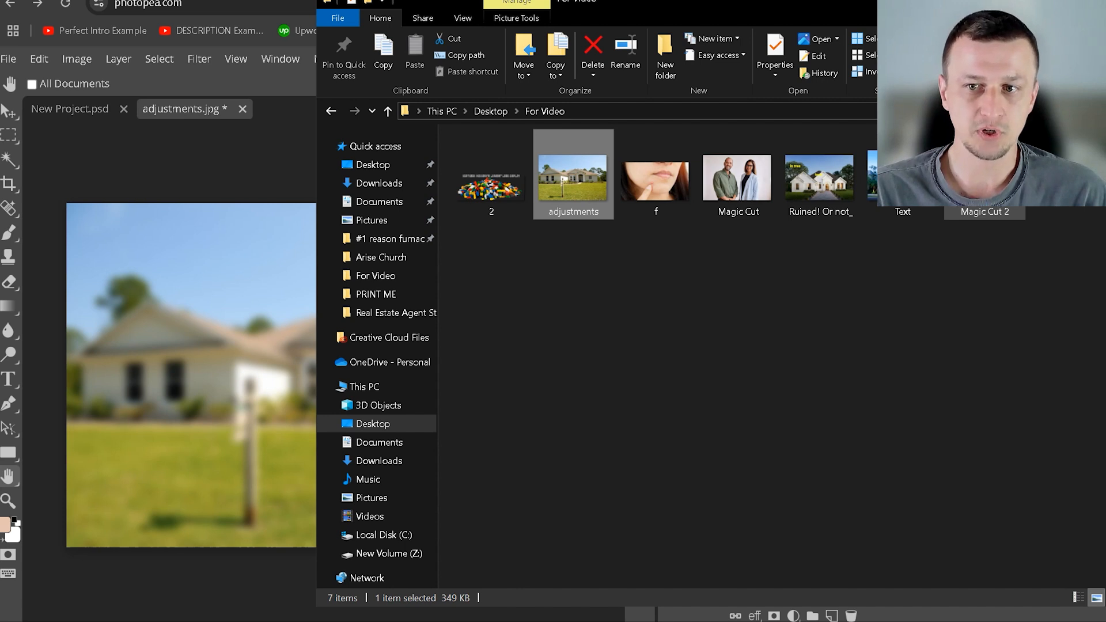
drag(979, 198, 196, 354)
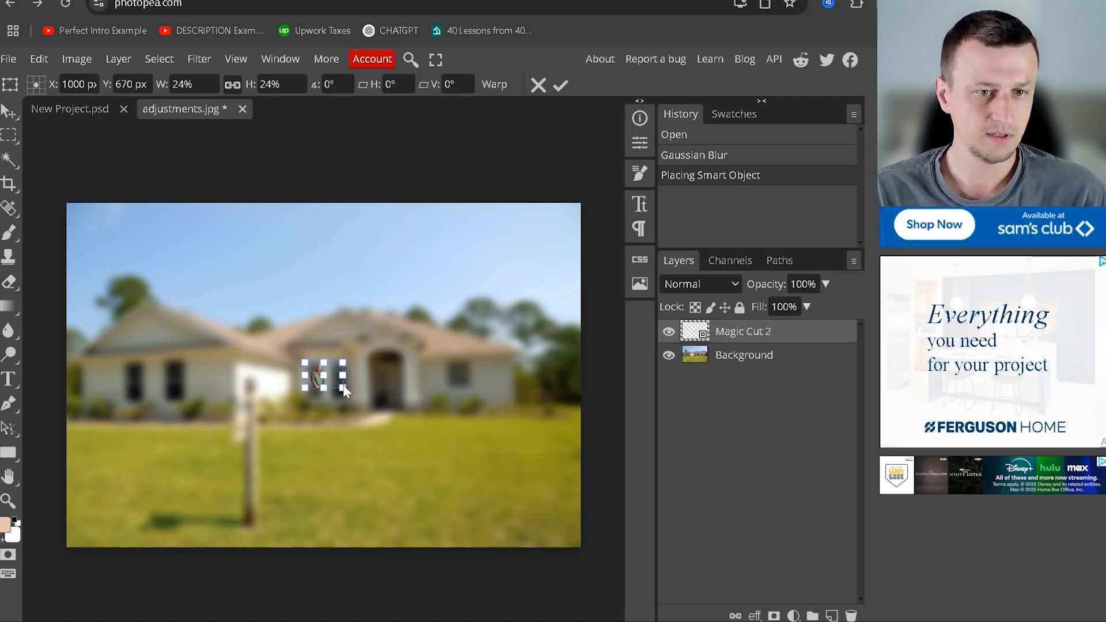
scroll(345, 395, up, 2)
scroll(348, 402, down, 5)
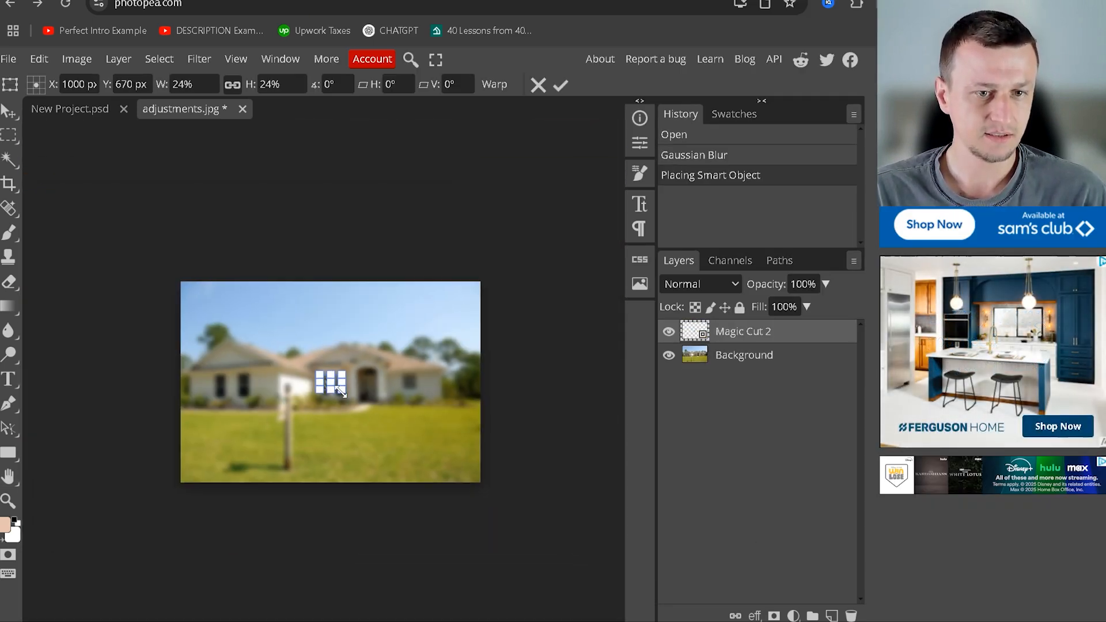
drag(345, 391, 461, 470)
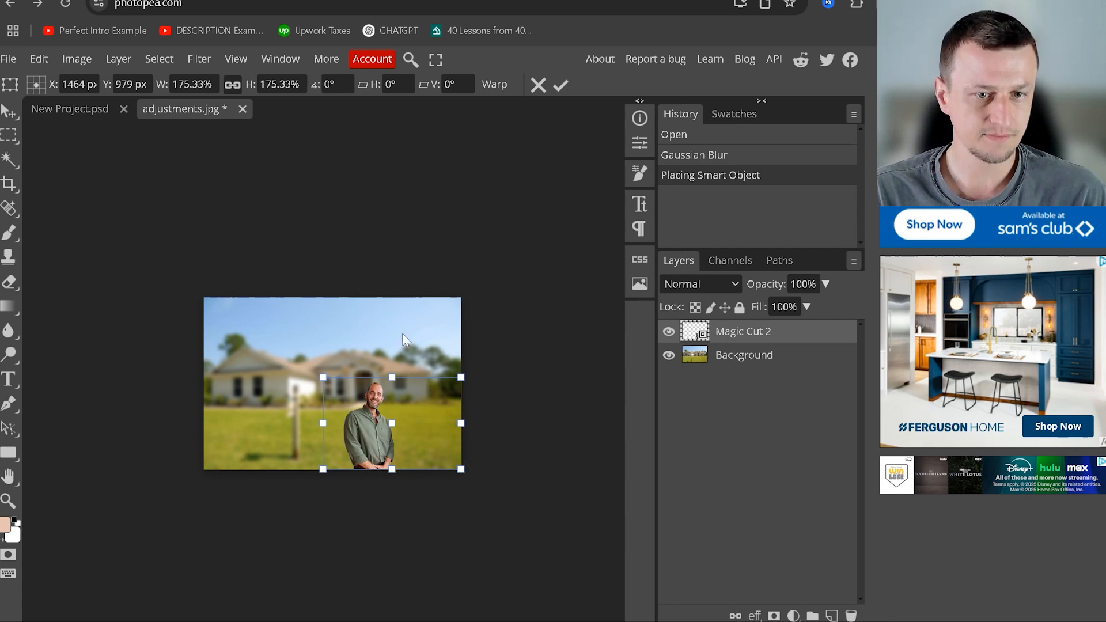
Step: Scale the man's cutout up to about 266% and stand him along the lower left edge of the house photo
scroll(378, 333, up, 1)
scroll(379, 333, up, 2)
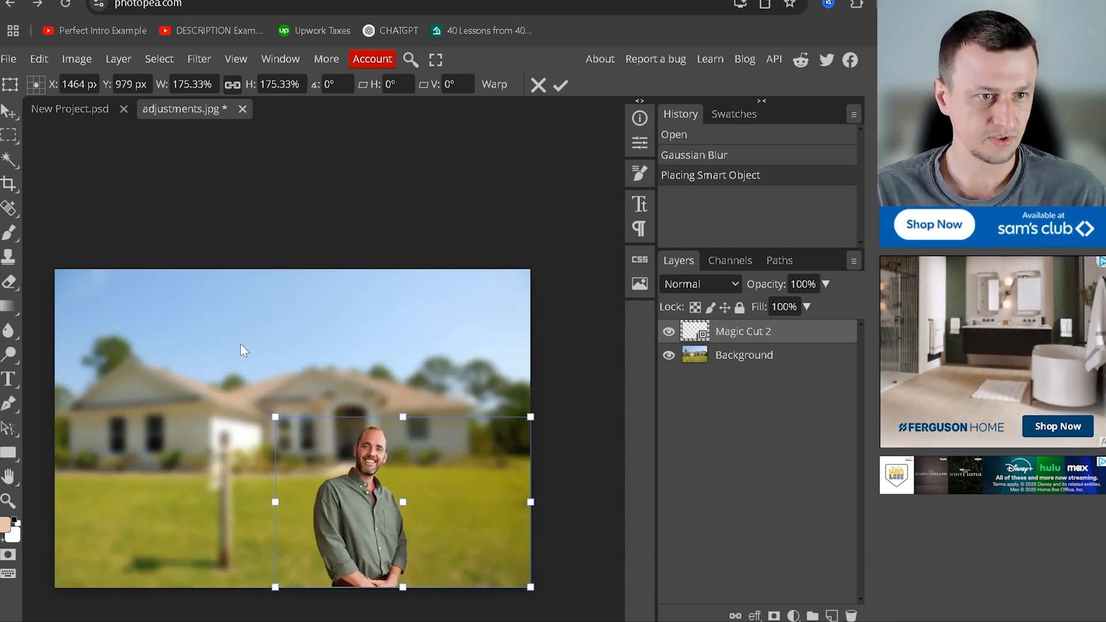
scroll(242, 342, up, 2)
scroll(245, 342, down, 3)
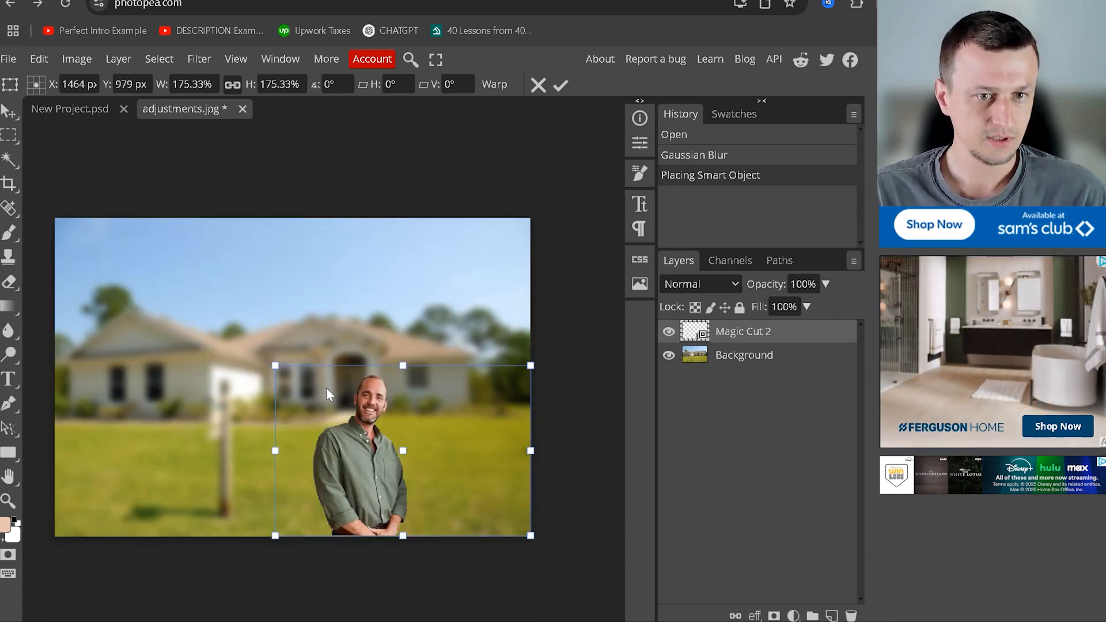
drag(270, 365, 143, 277)
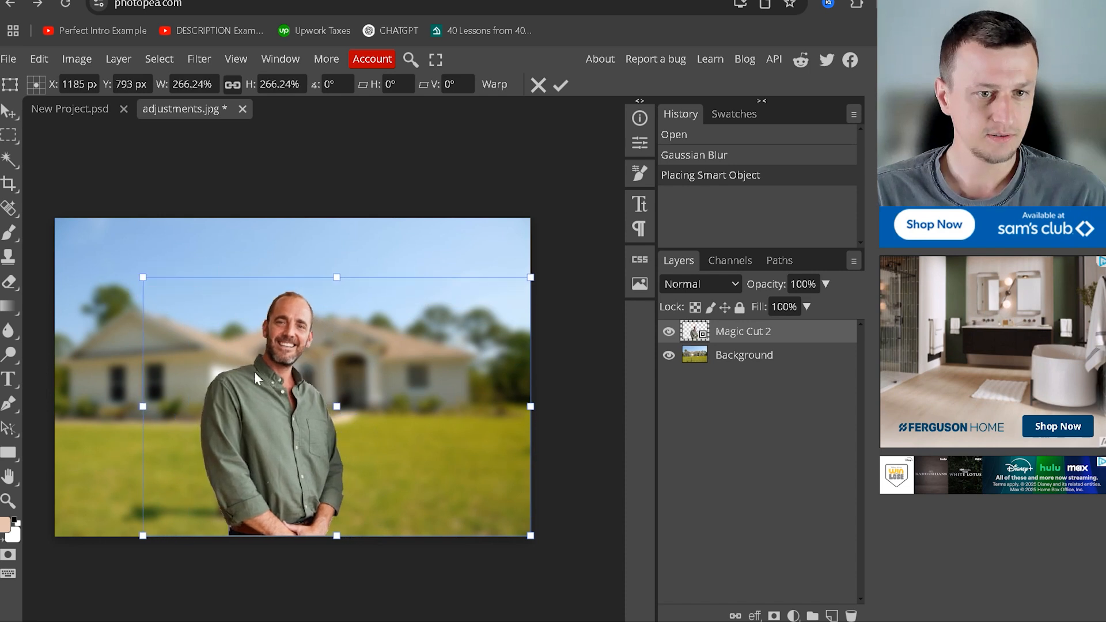
drag(405, 388, 277, 389)
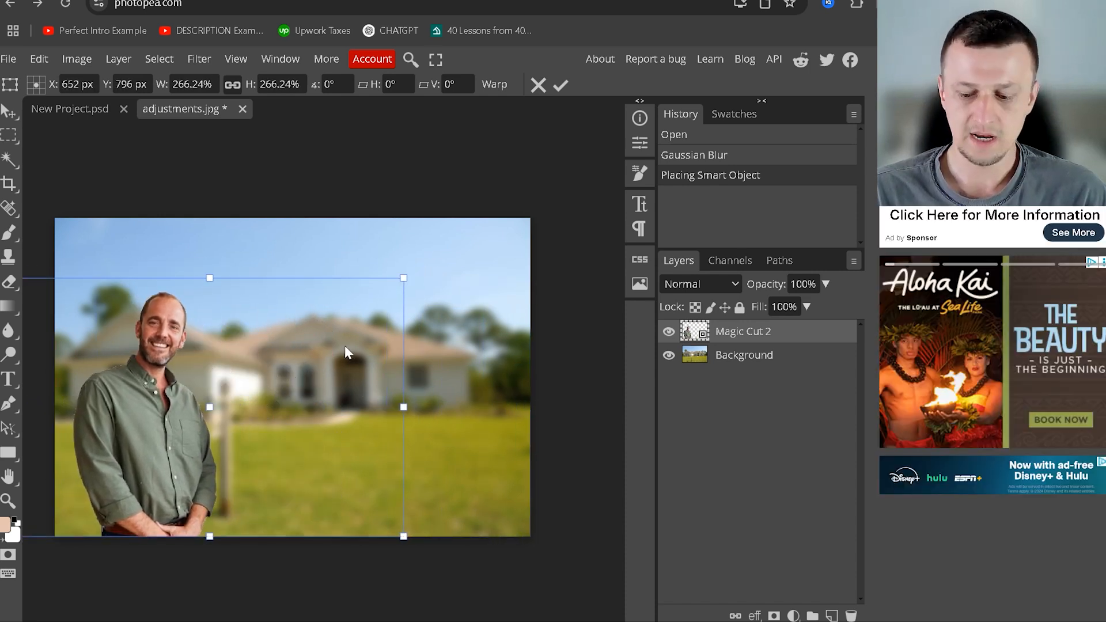
key(Return)
key(h)
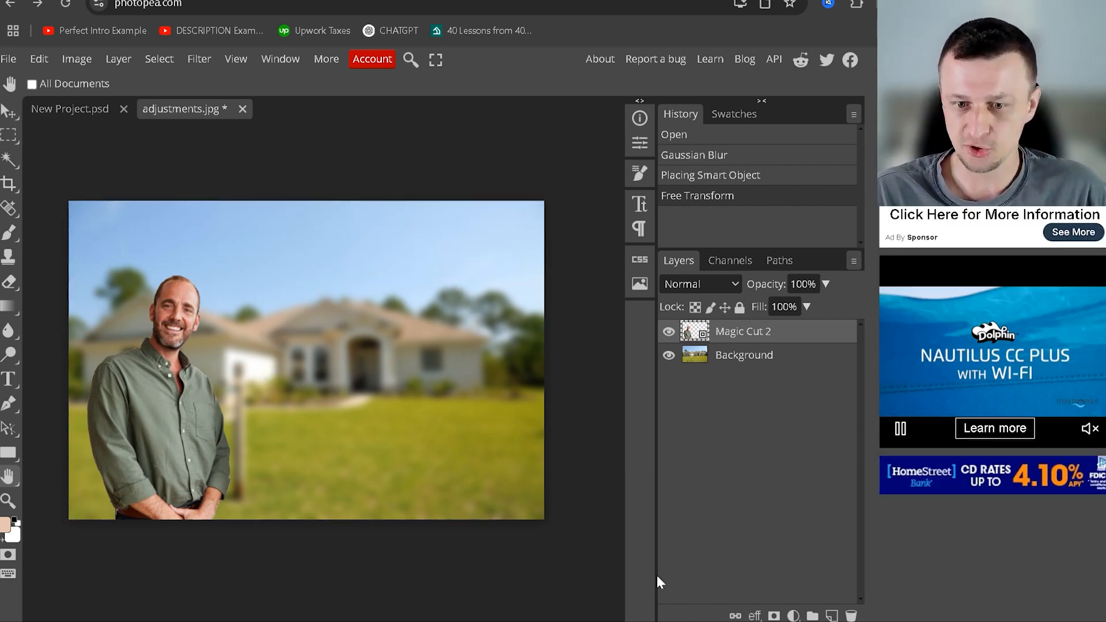
Step: Add an Outer Glow effect to the Magic Cut 2 layer and change its glow colour to white (ffffff)
click(795, 615)
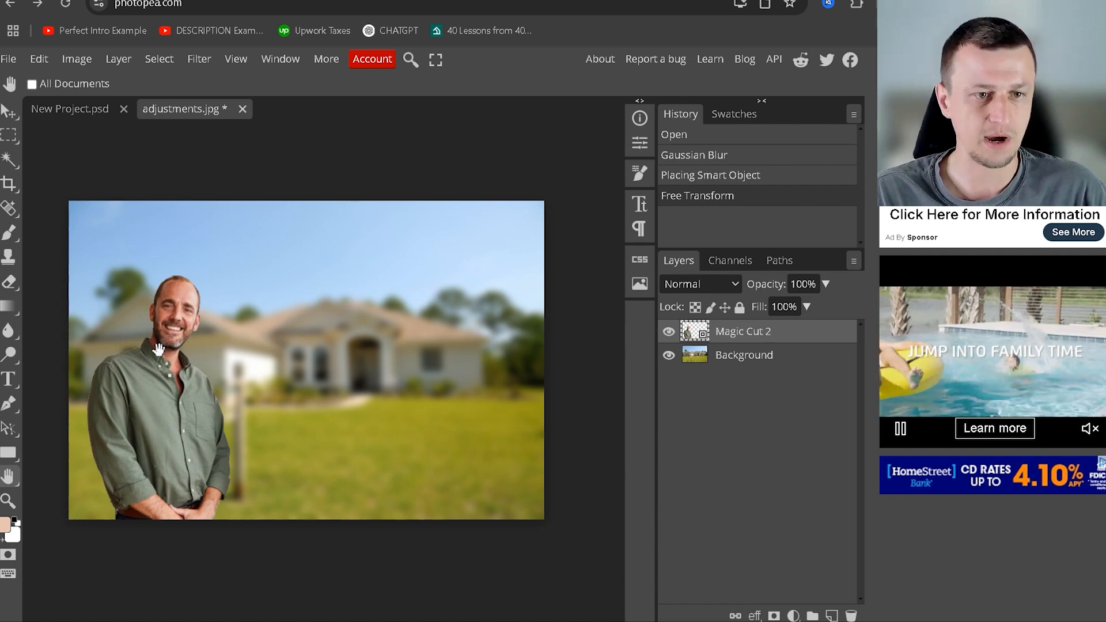
click(752, 615)
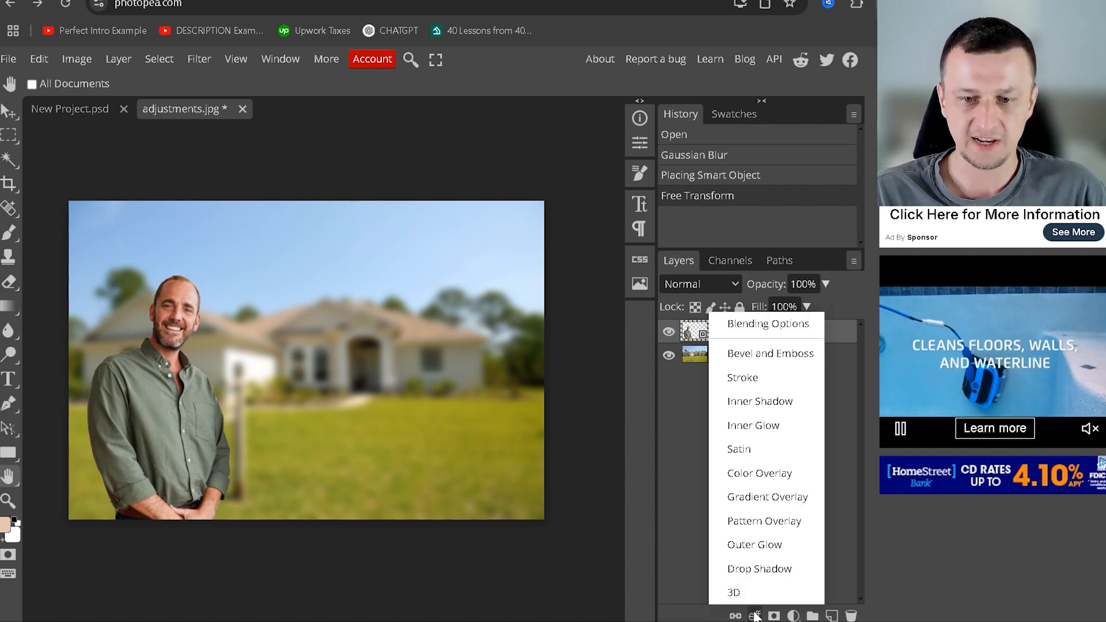
click(764, 546)
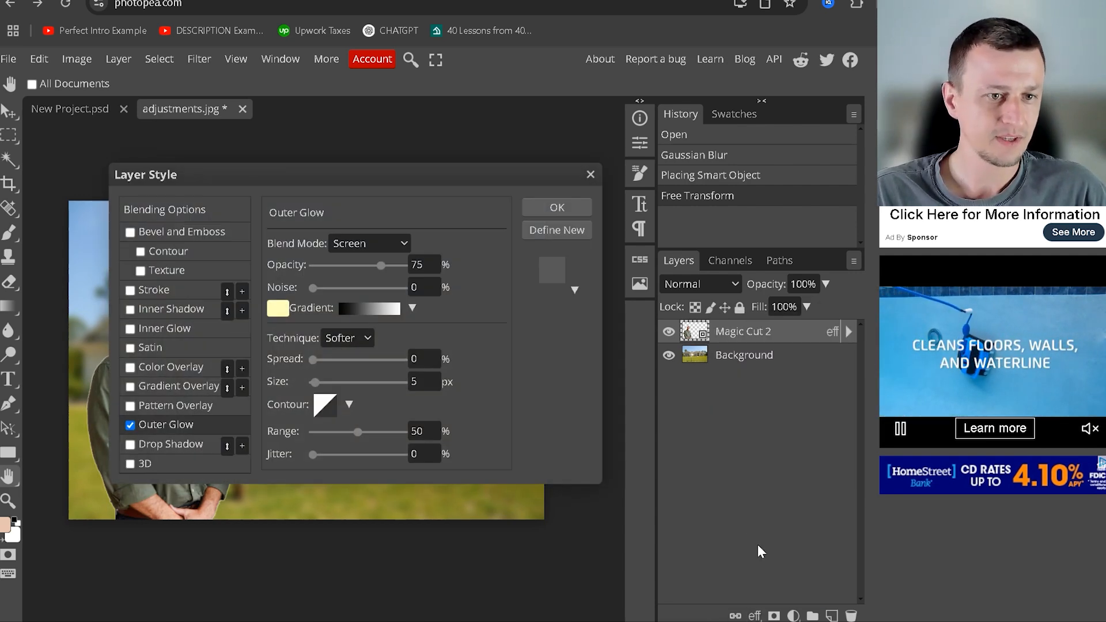
drag(366, 179, 909, 171)
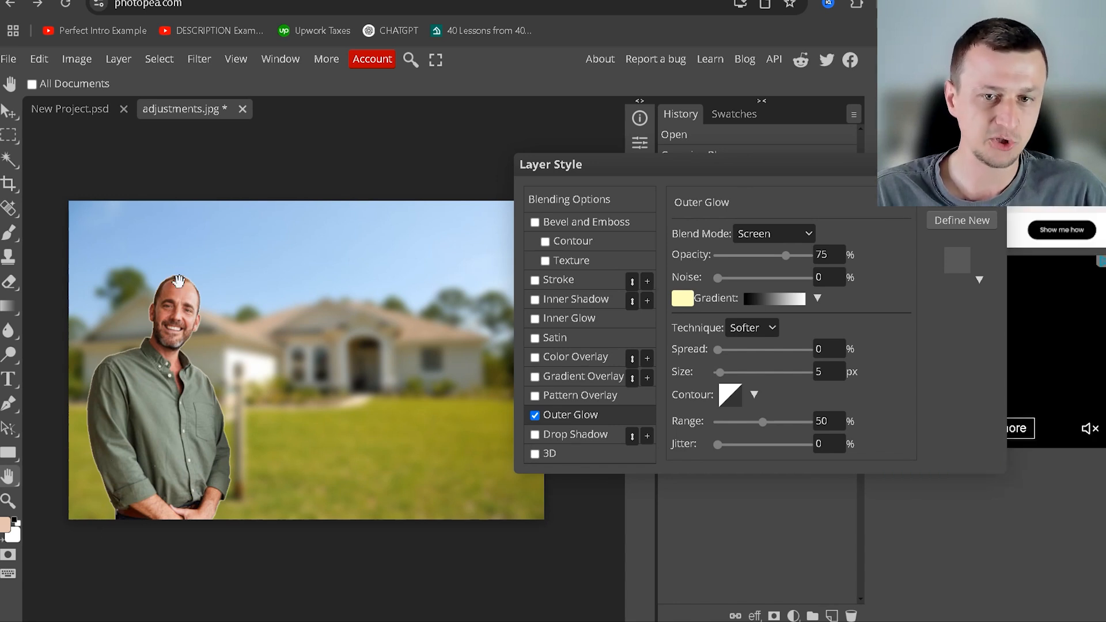
click(680, 301)
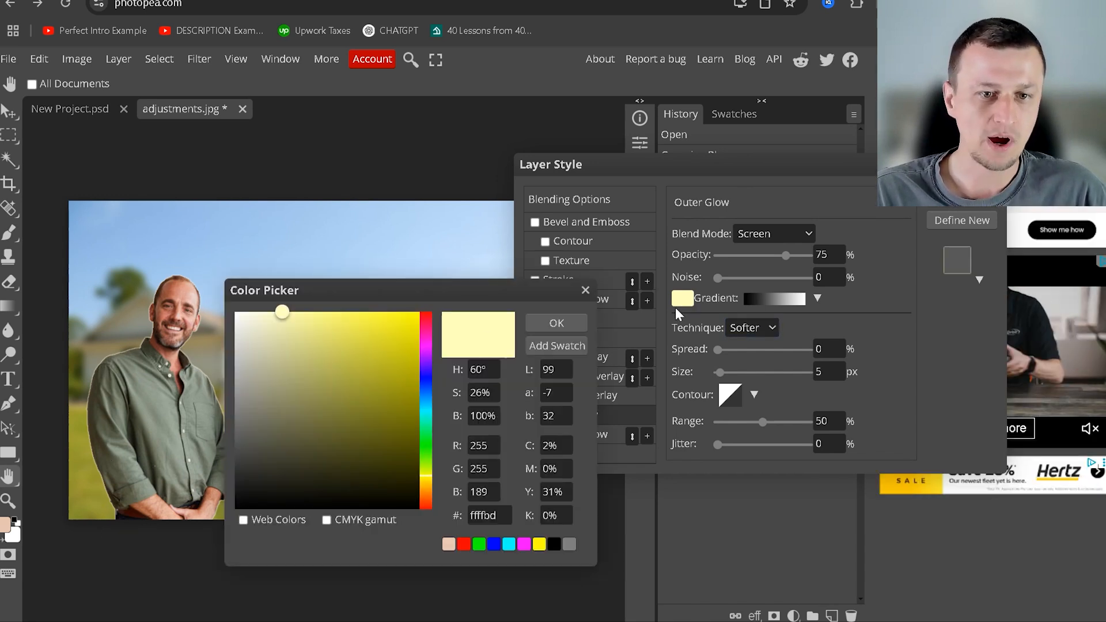
drag(305, 342, 230, 308)
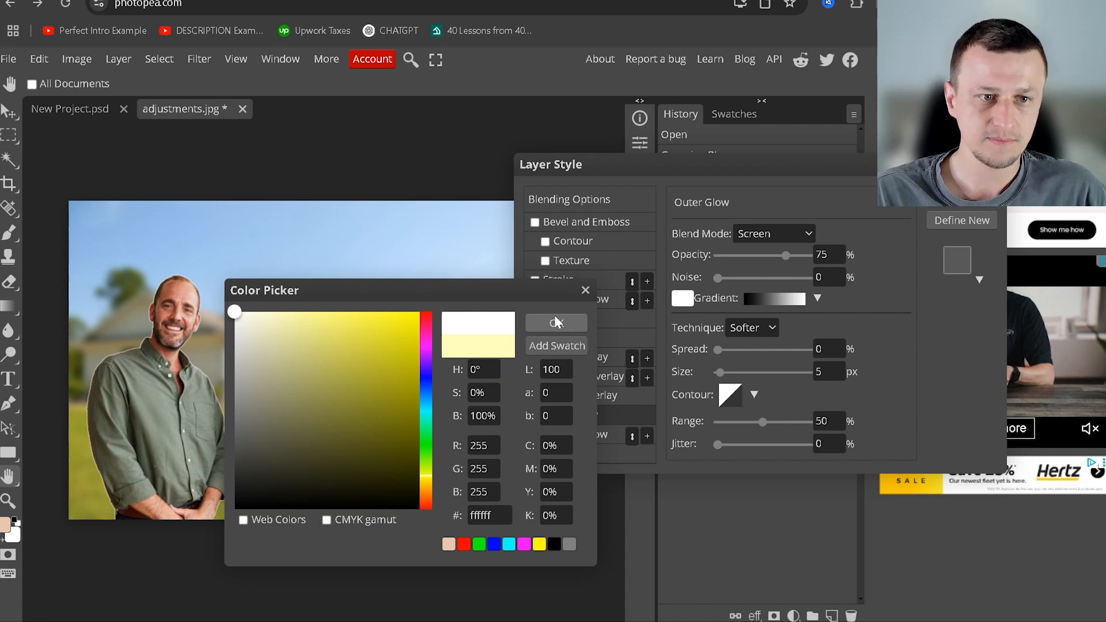
click(556, 322)
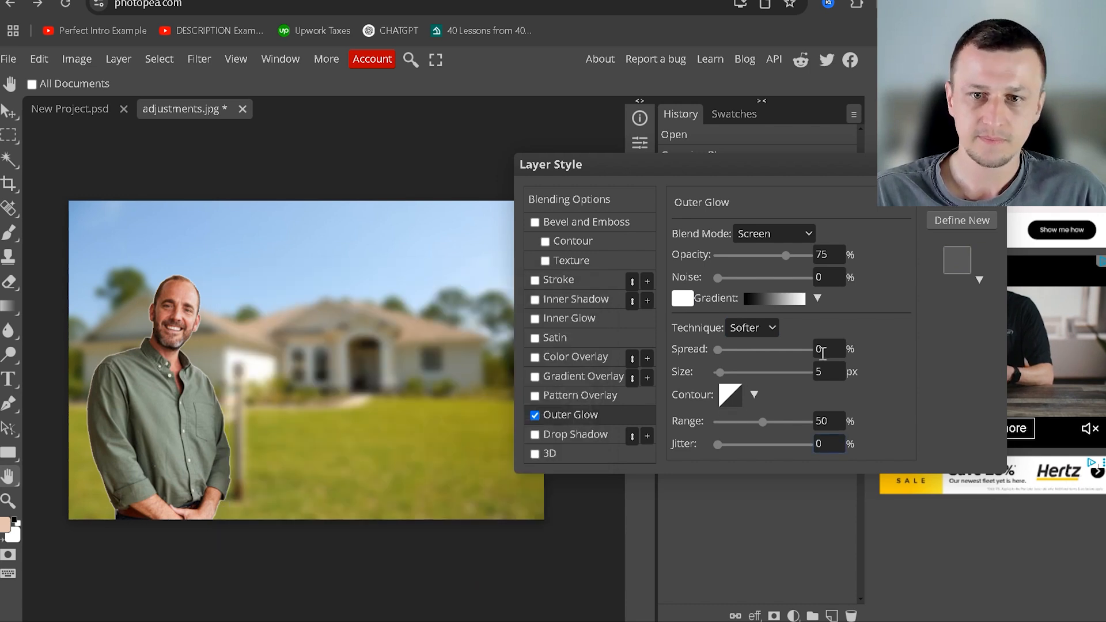
Step: Set the outer glow's blend mode to Normal, its opacity to 100% and its spread to 14%
click(809, 232)
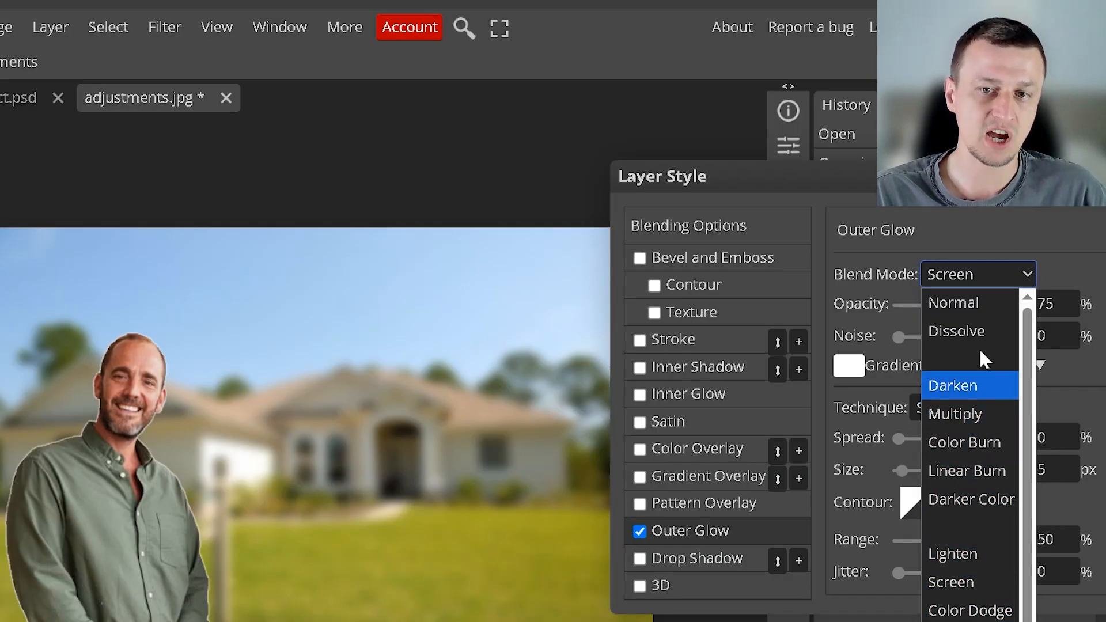
click(977, 299)
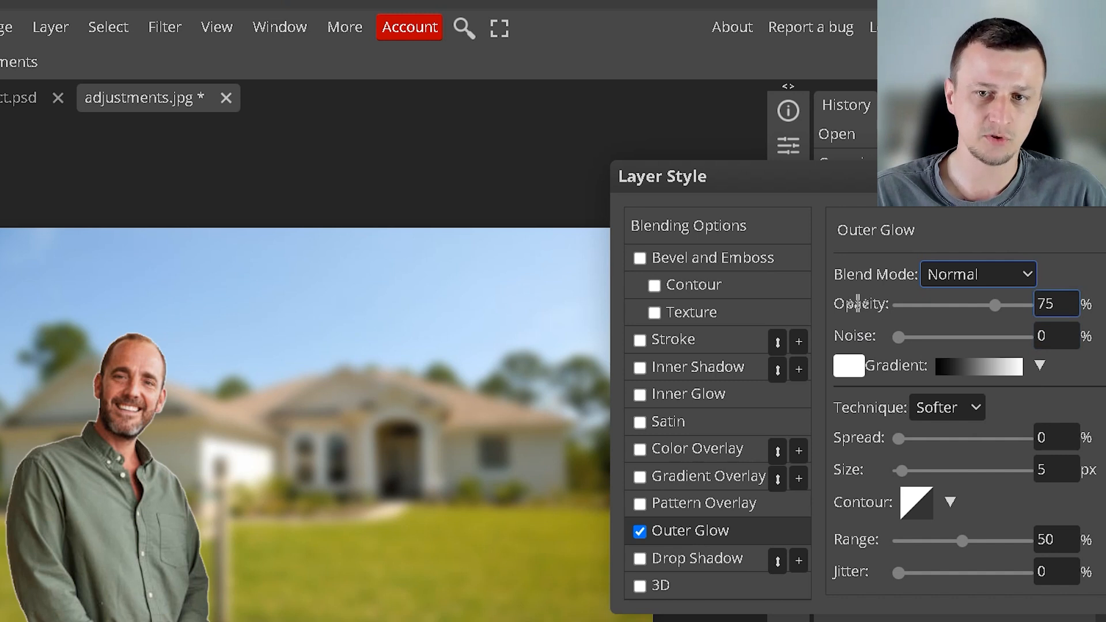
drag(862, 302, 1043, 311)
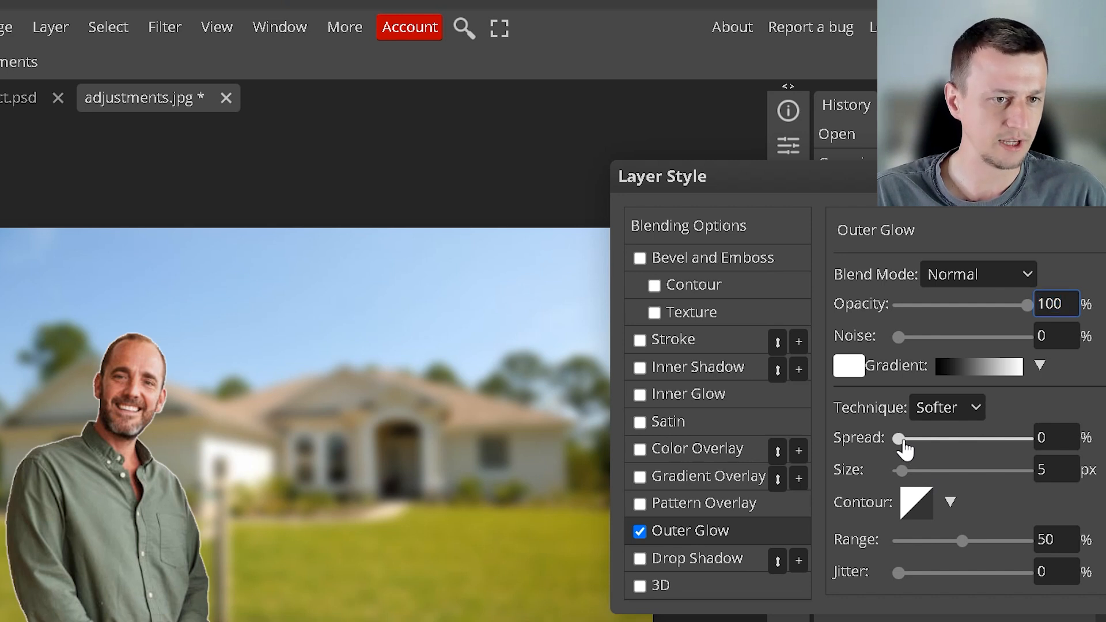
drag(905, 450, 1030, 448)
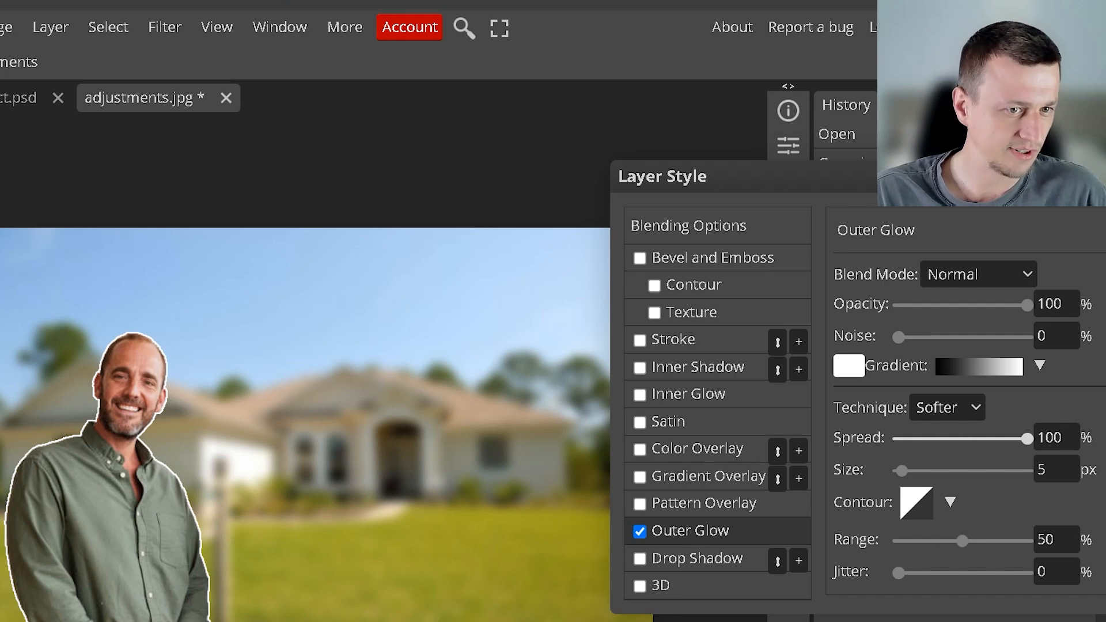
drag(1011, 471, 902, 457)
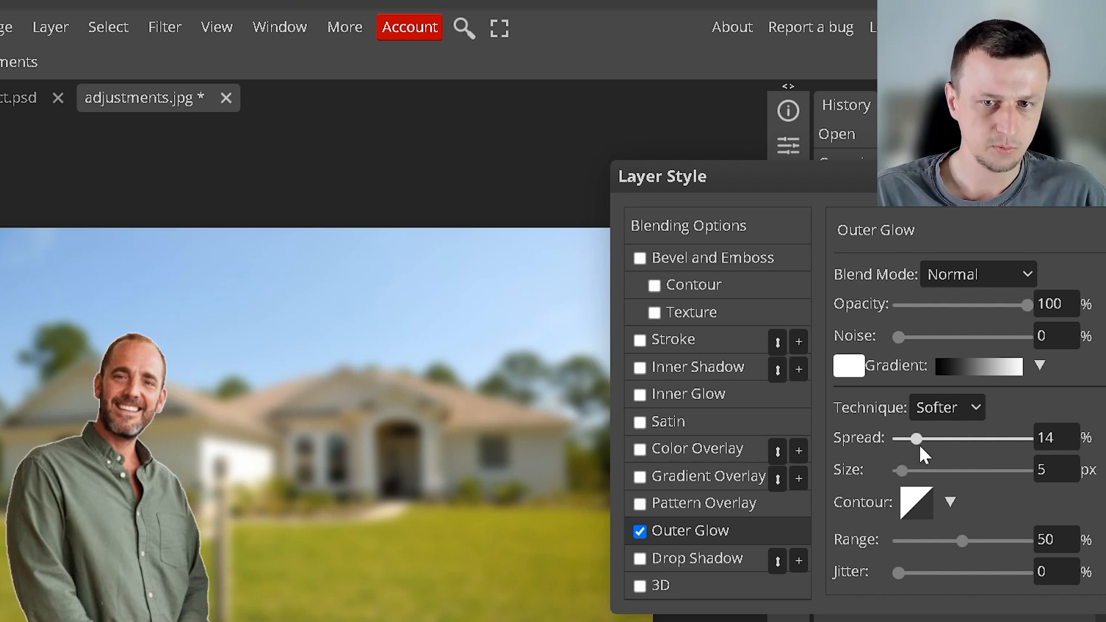
Step: Set the outer glow's size to 35 px and apply the layer style to the man's cutout
drag(901, 470, 921, 478)
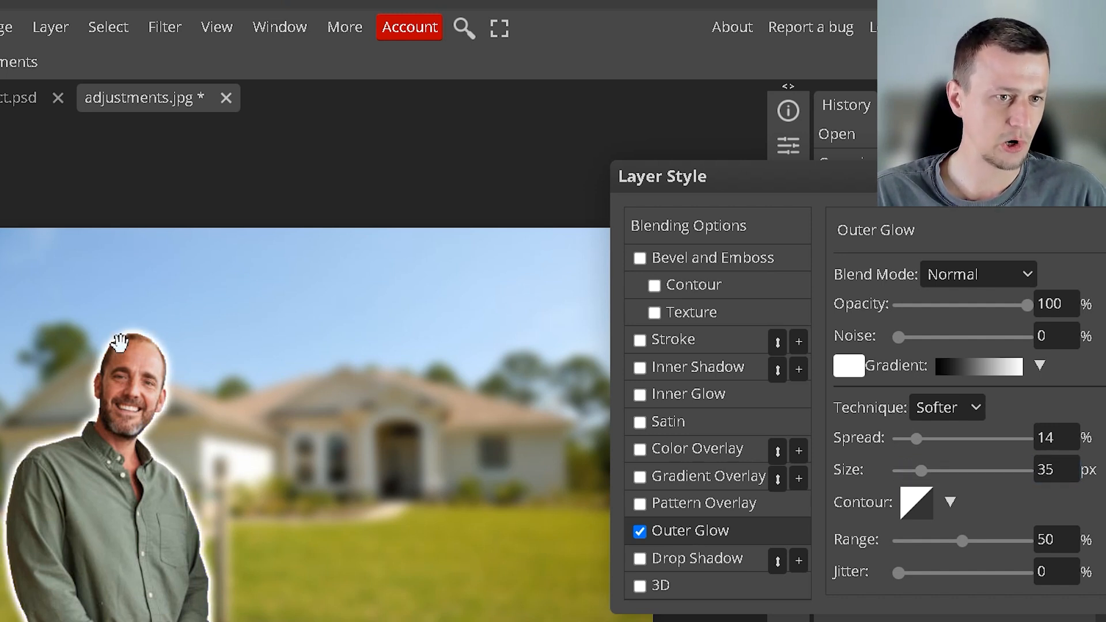
key(Return)
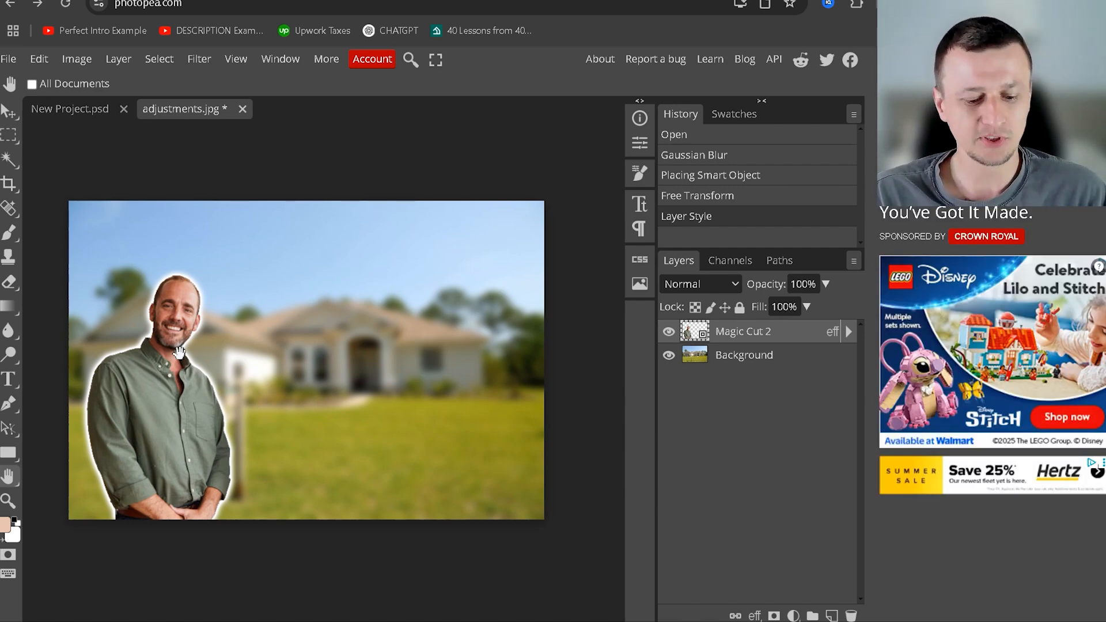
Step: Add a four-line headline over the house, reading the man's first name followed by "is selling a house"
key(t)
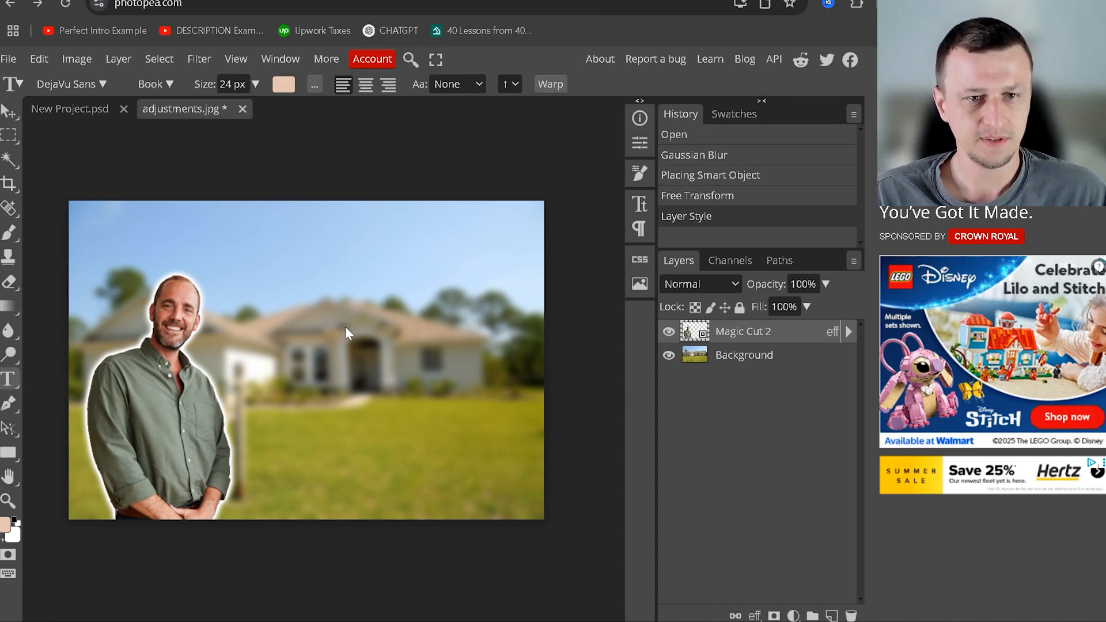
click(342, 303)
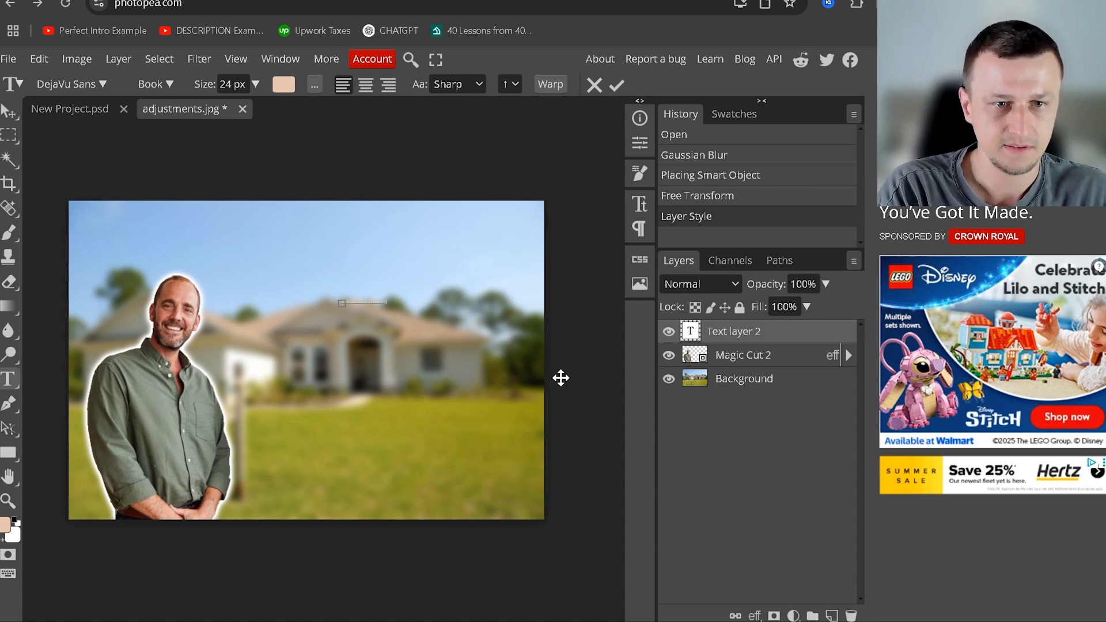
text(Bob )
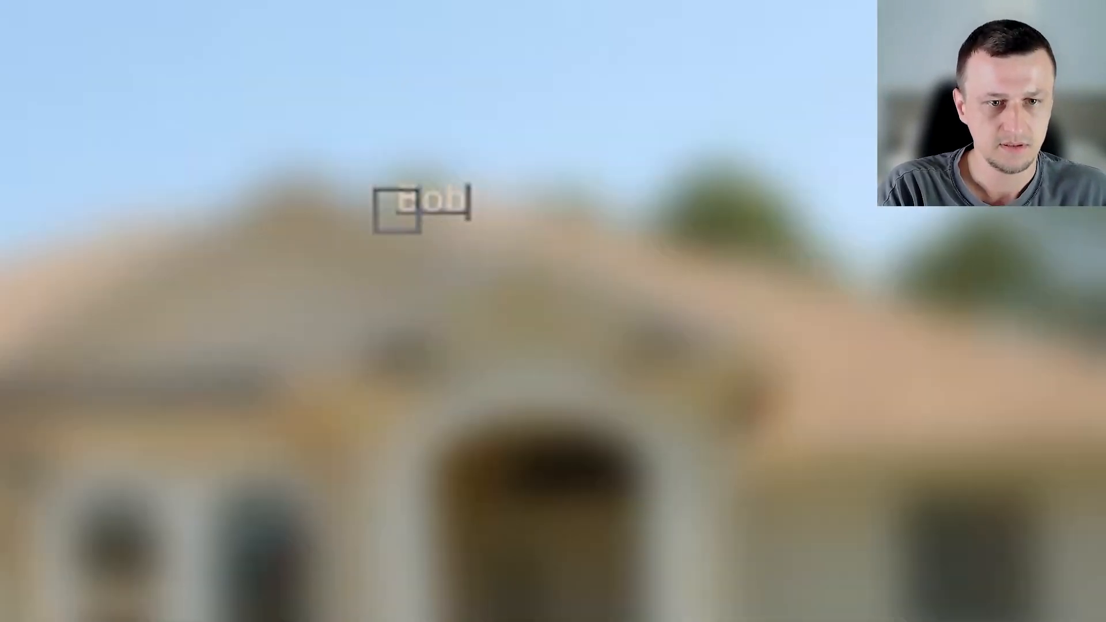
text(is )
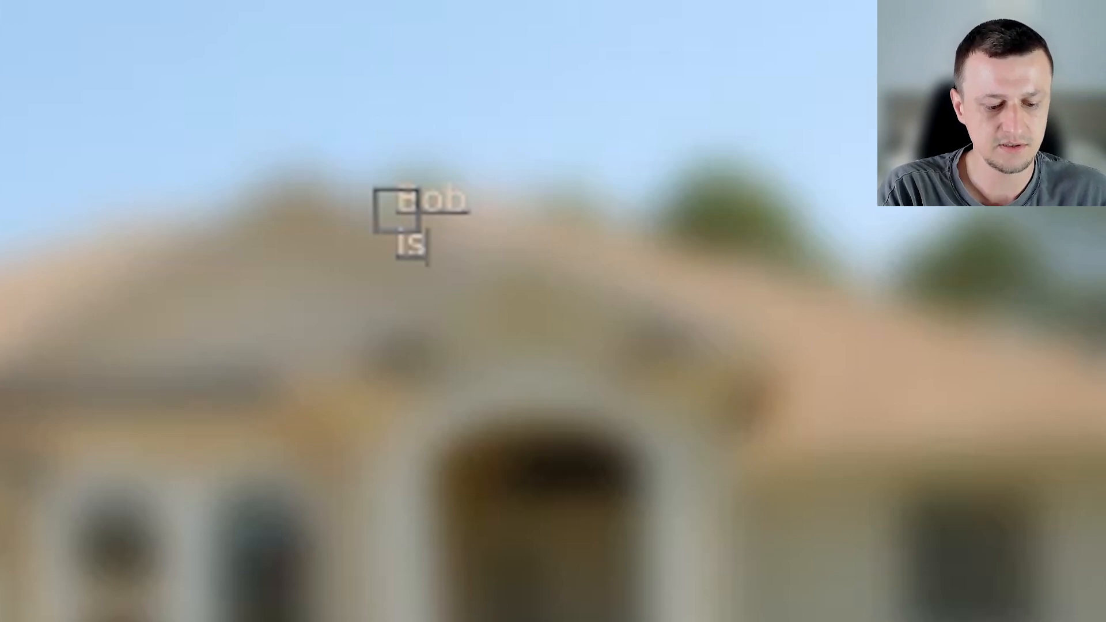
text(selling)
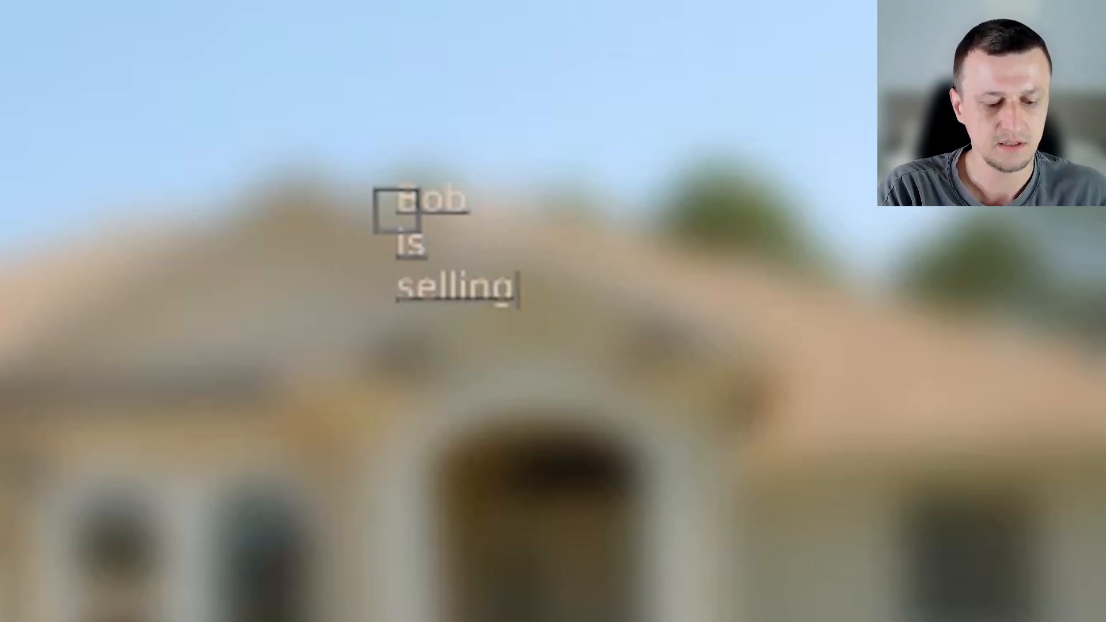
text( a house)
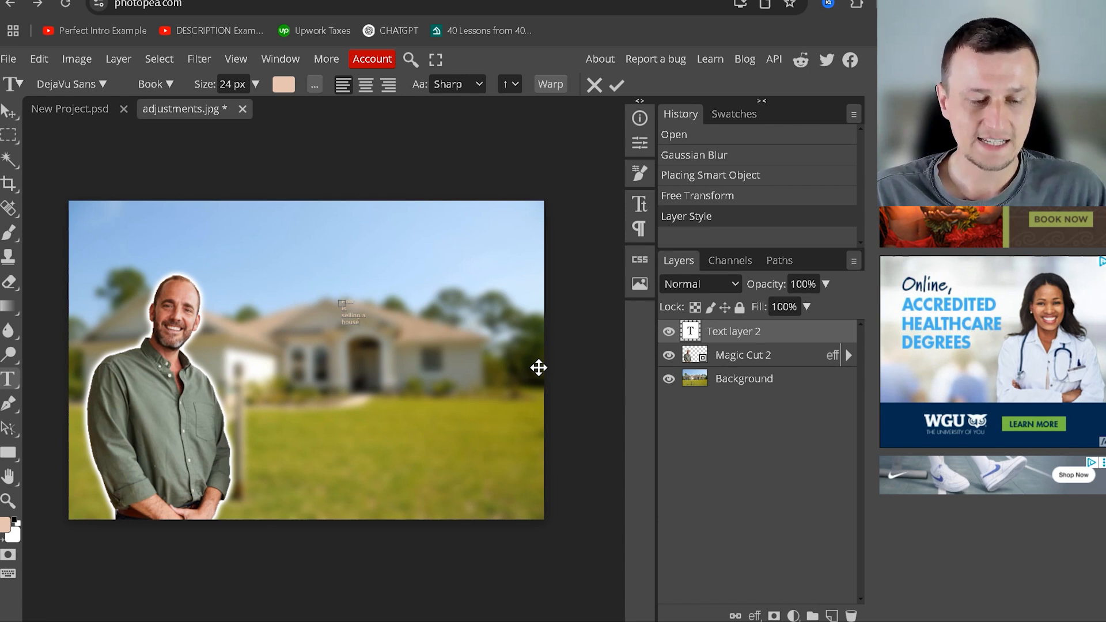
Step: Set the font size of the whole headline to 200 px
key(ctrl+a)
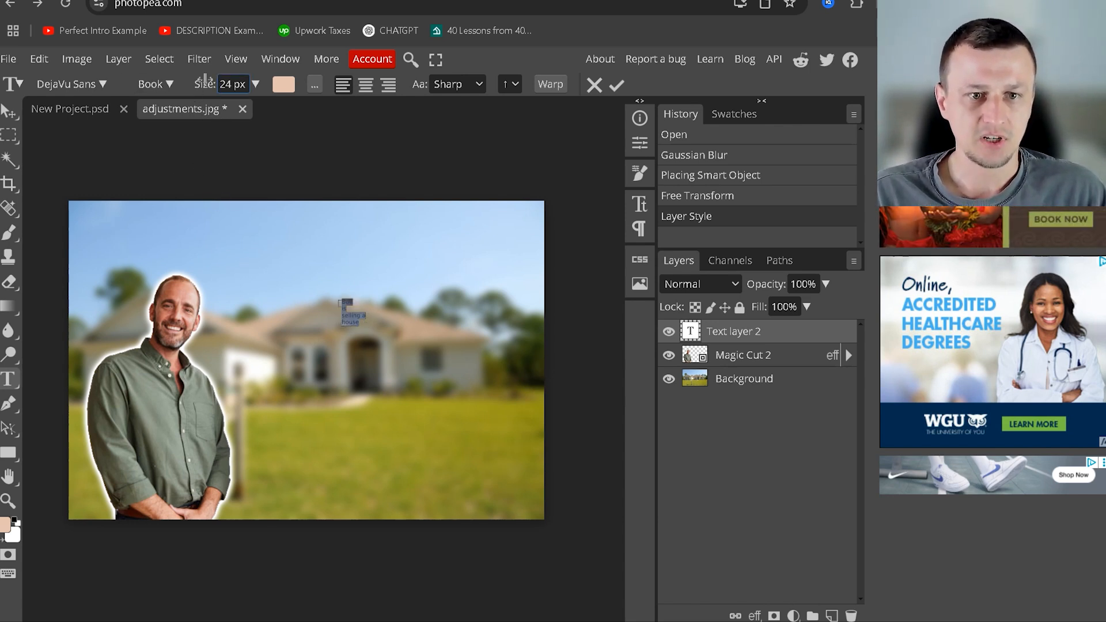
drag(204, 81, 286, 98)
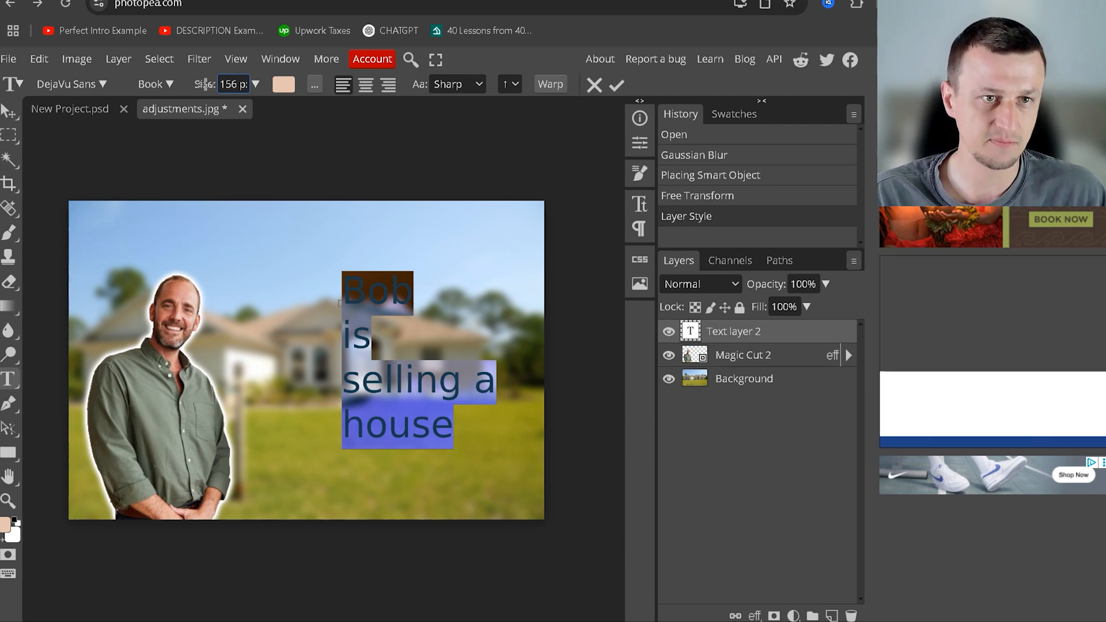
mouse_move(204, 84)
mouse_down()
mouse_move(168, 88)
mouse_move(229, 84)
mouse_move(193, 86)
mouse_up()
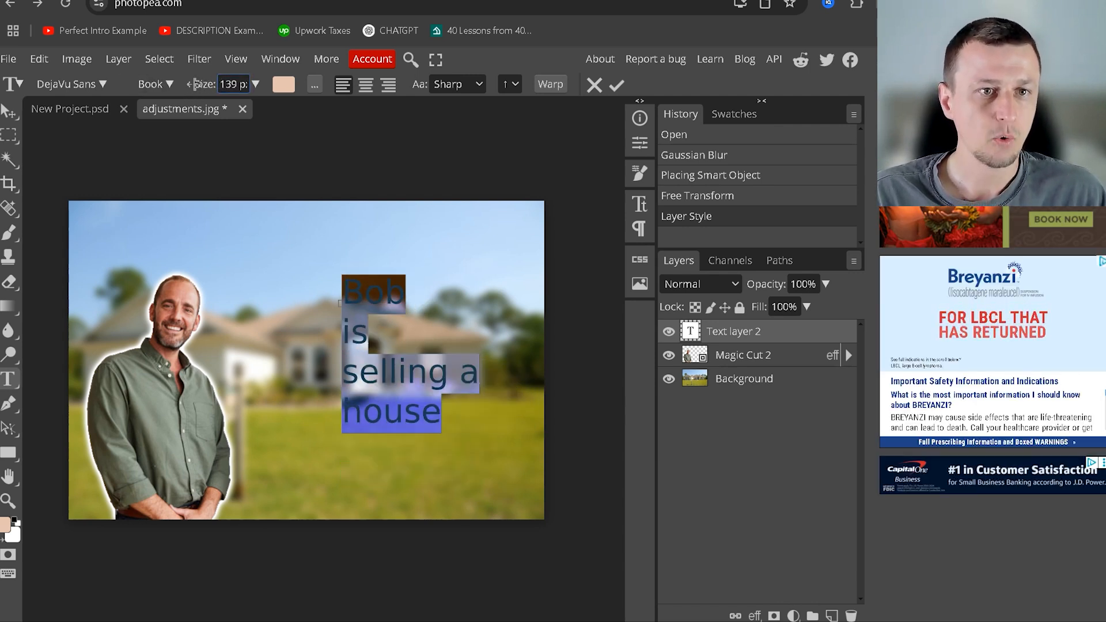
double_click(233, 84)
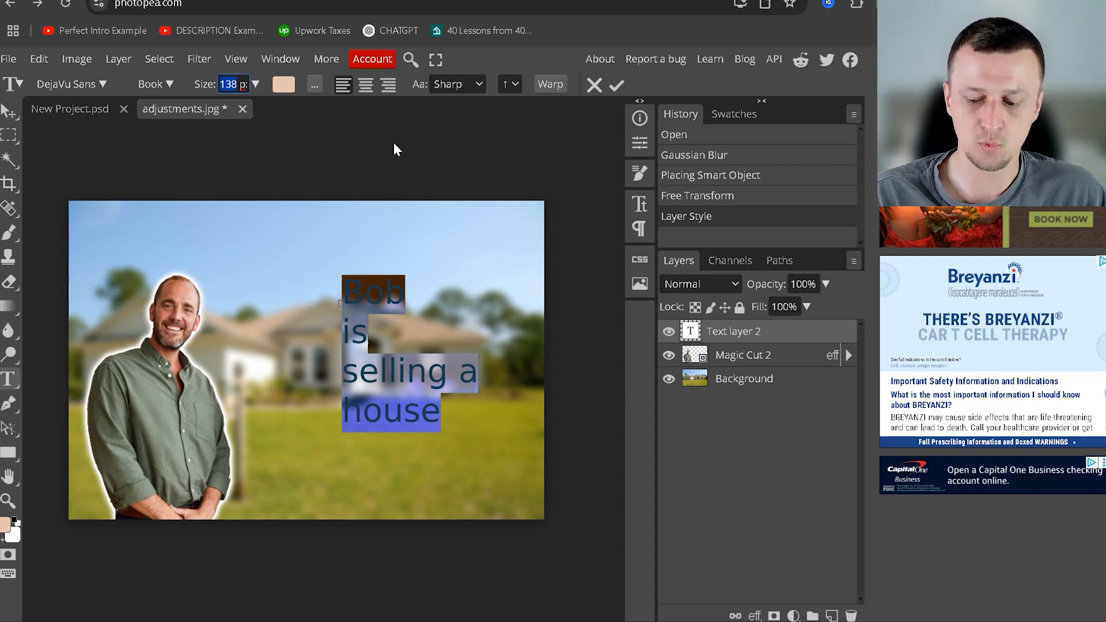
text(200)
key(Return)
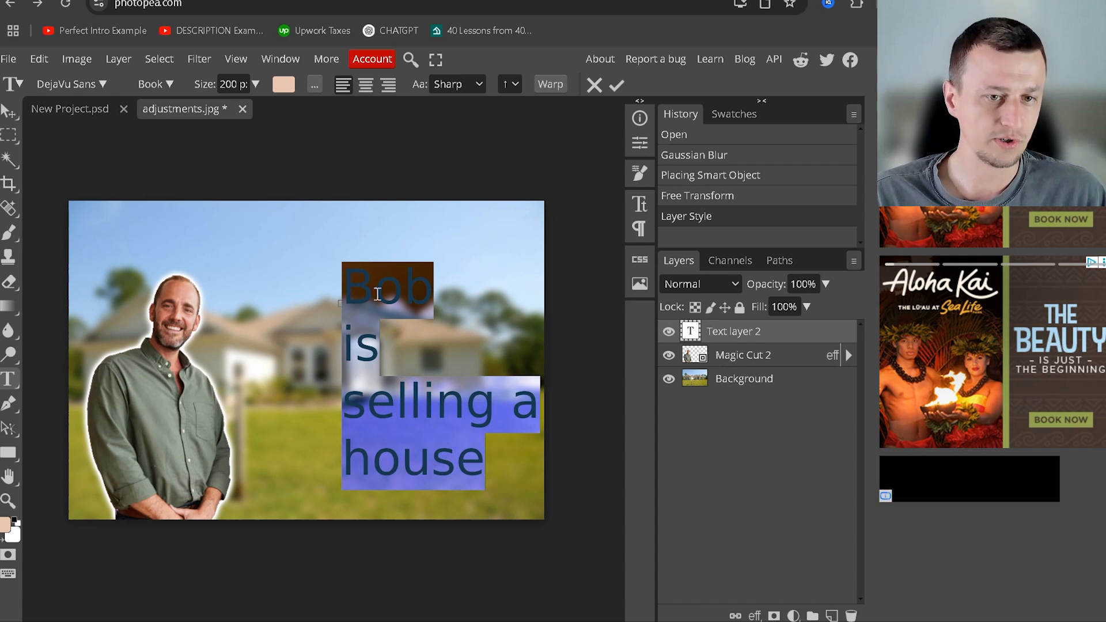
Step: Centre-align all lines of the headline and position it over the house beside the man
click(409, 409)
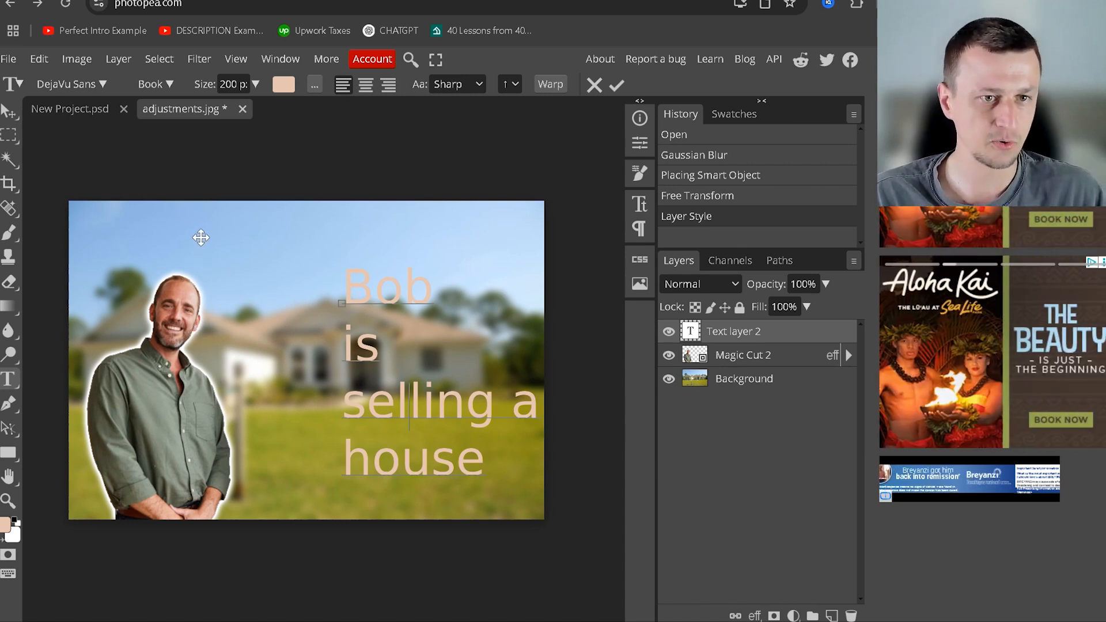
drag(201, 237, 154, 199)
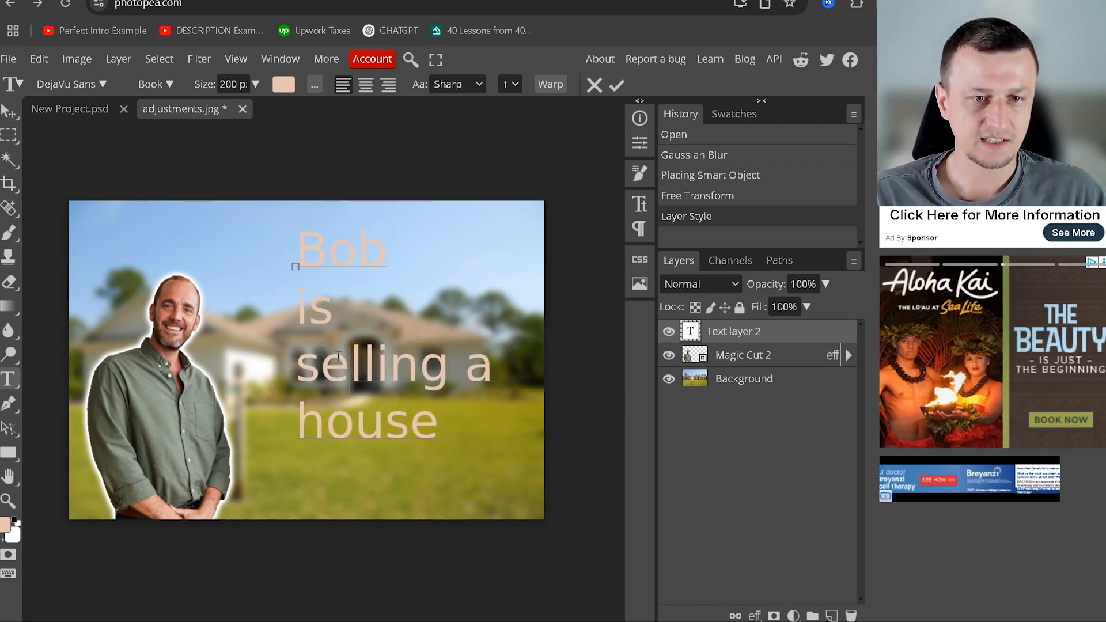
double_click(341, 364)
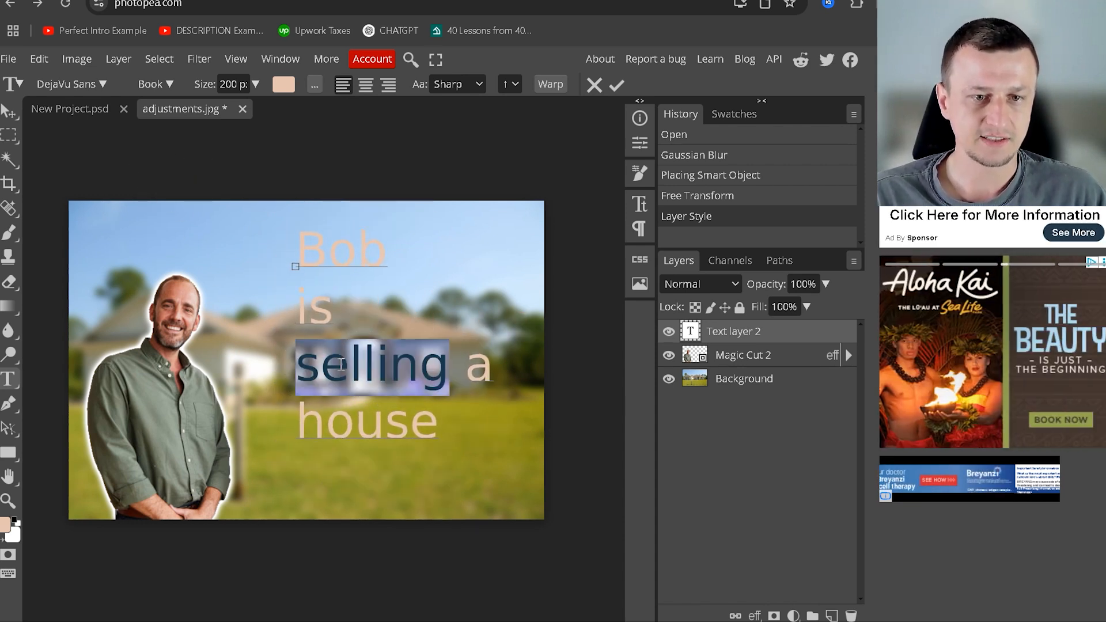
click(378, 365)
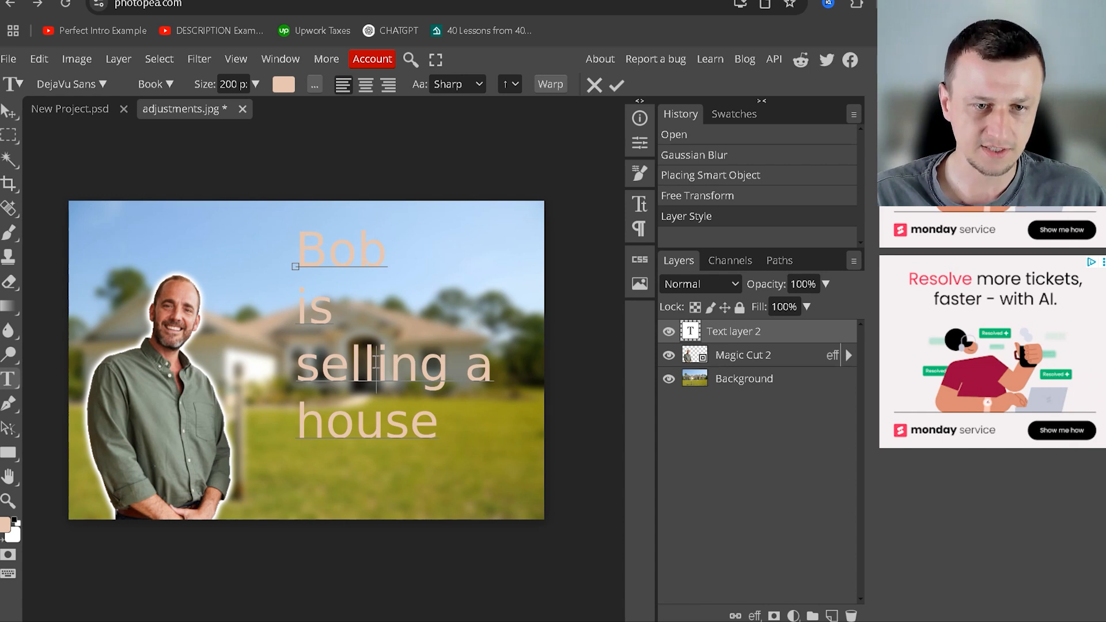
key(ctrl+a)
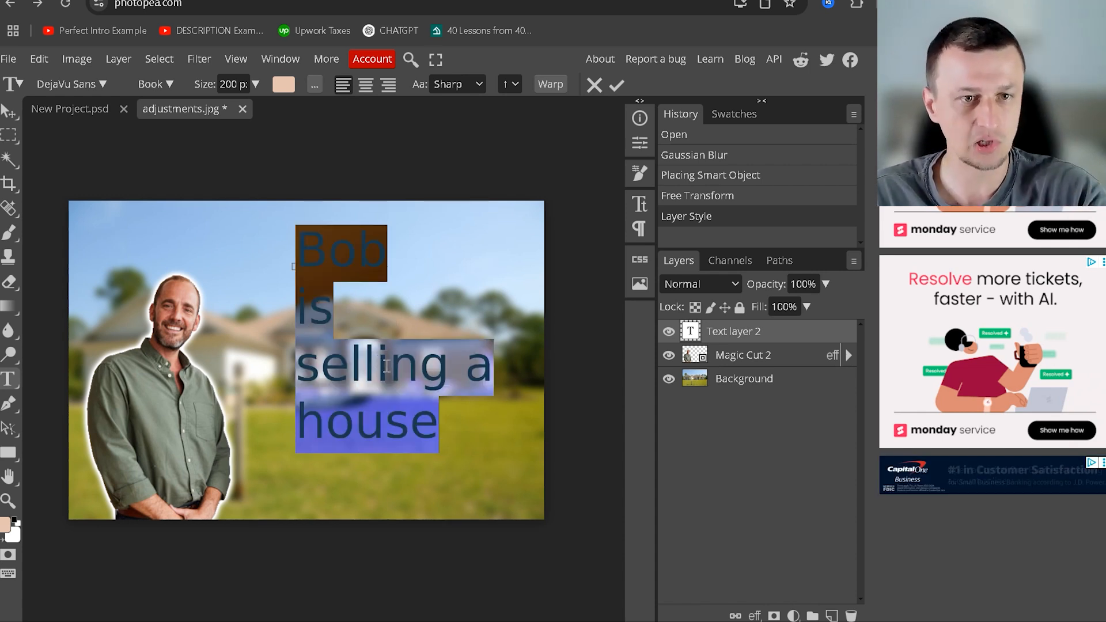
click(365, 84)
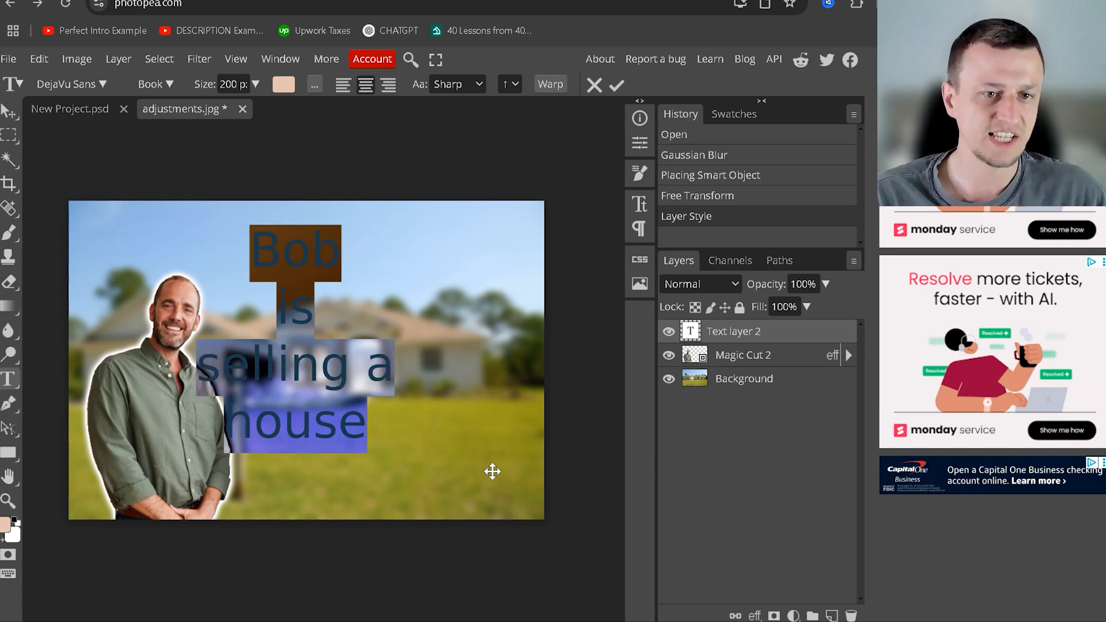
drag(486, 409, 565, 402)
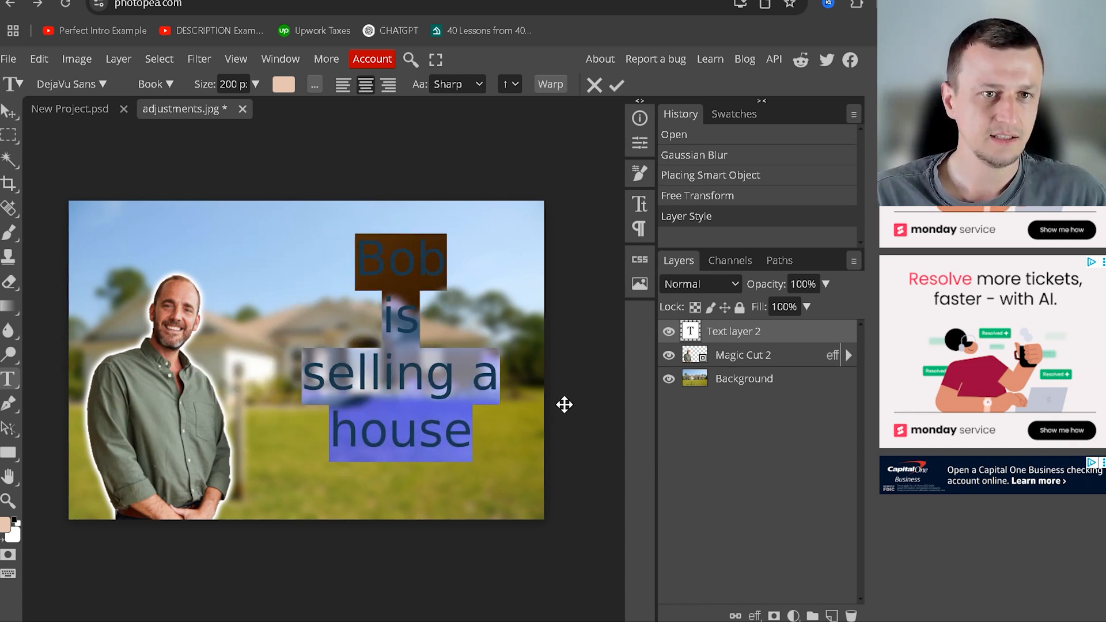
Step: Change the headline's text colour to white (ffffff)
click(283, 85)
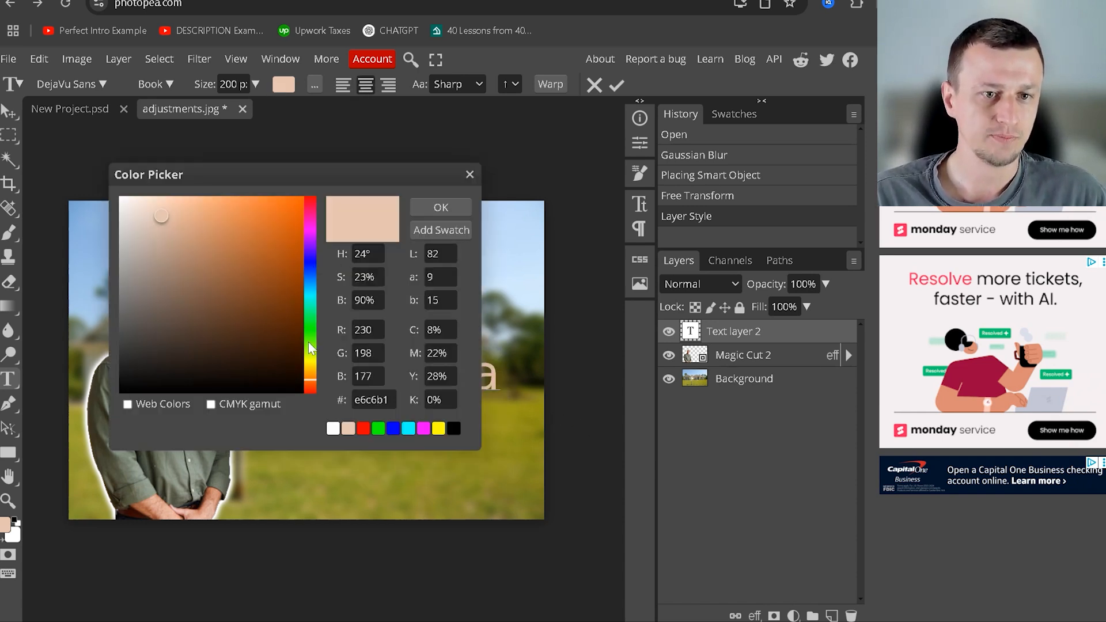
click(119, 196)
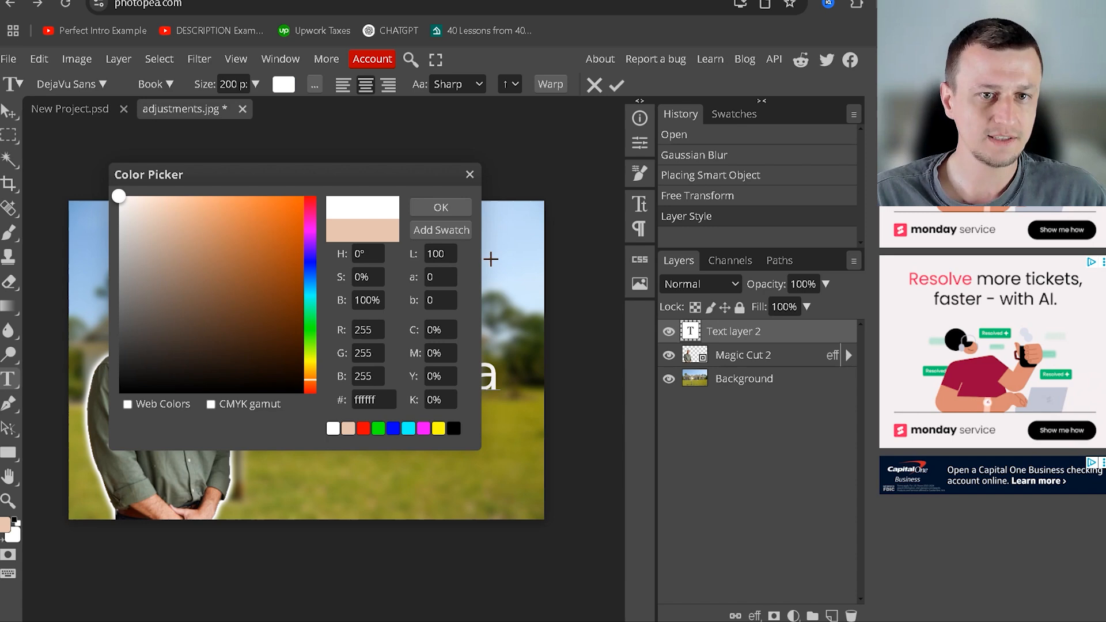
click(440, 207)
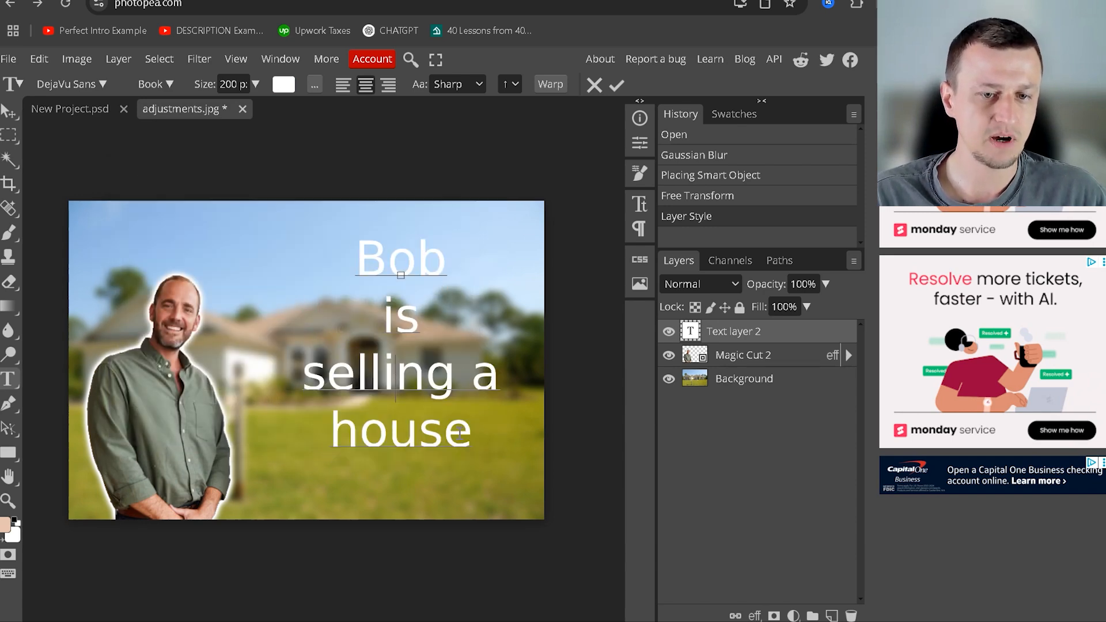
Step: Change the font of the whole headline to a heavy Encode Sans variant
drag(469, 438, 231, 140)
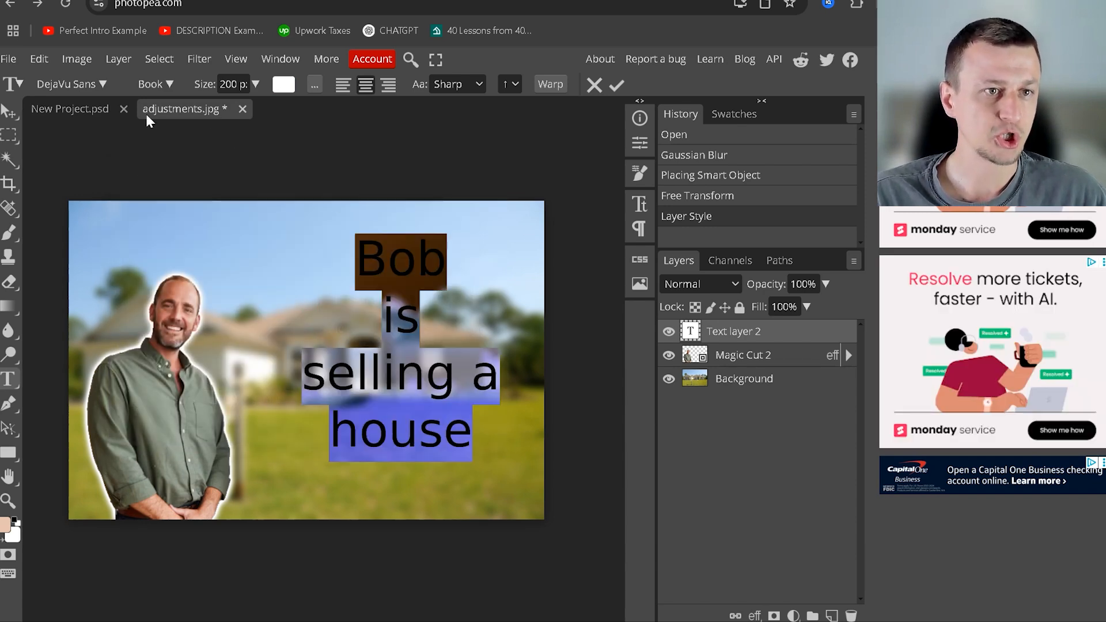
click(85, 80)
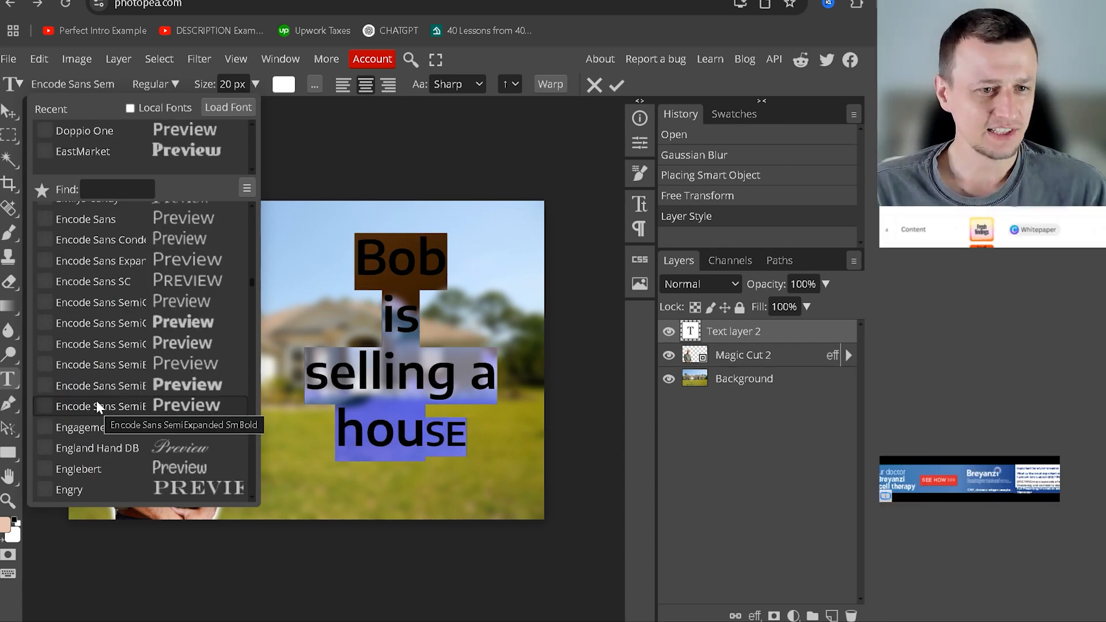
click(99, 321)
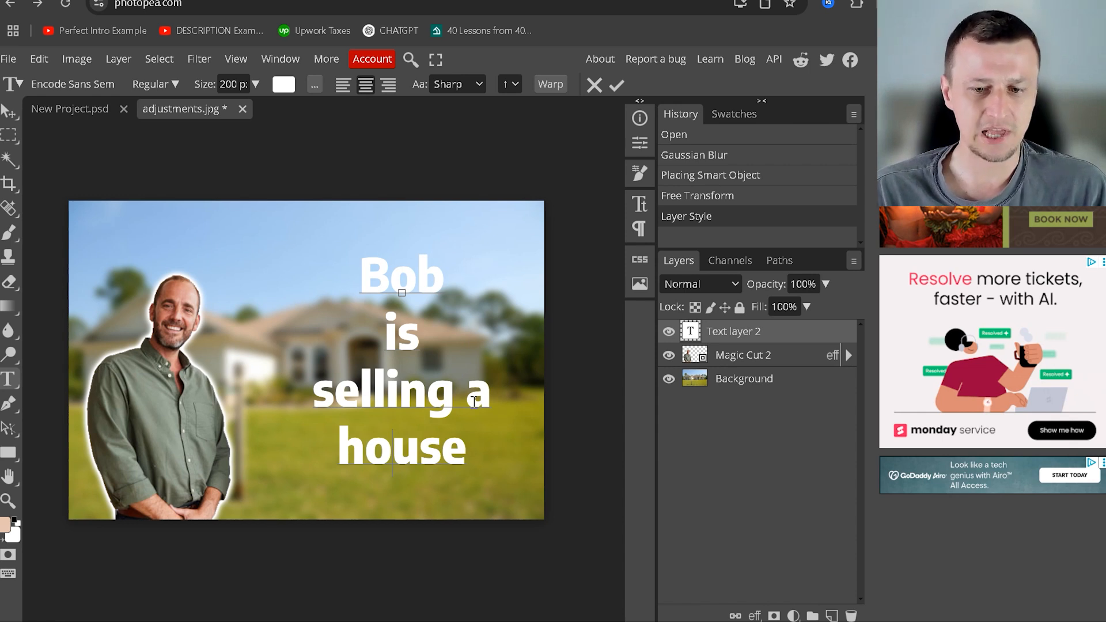
Step: Try a black Drop Shadow effect on the headline text layer
click(754, 615)
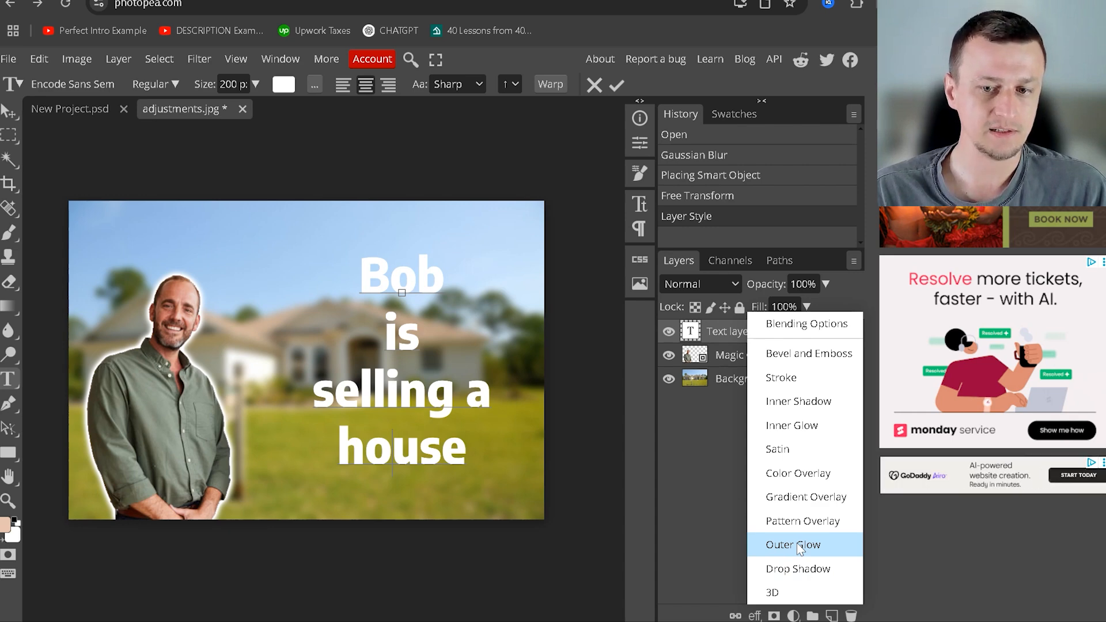
click(805, 570)
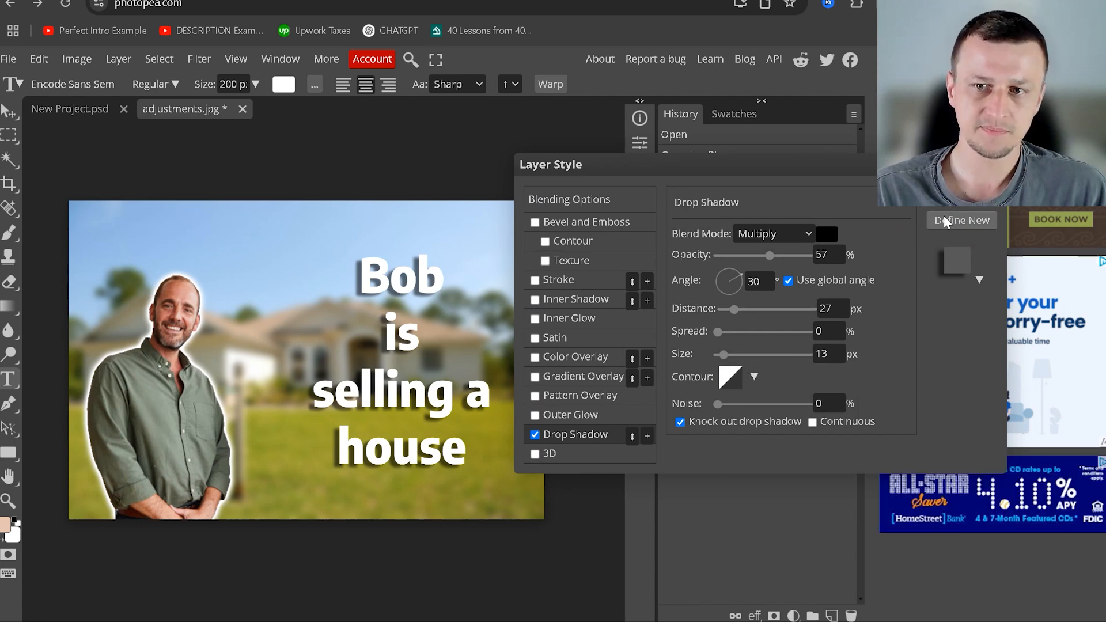
click(989, 208)
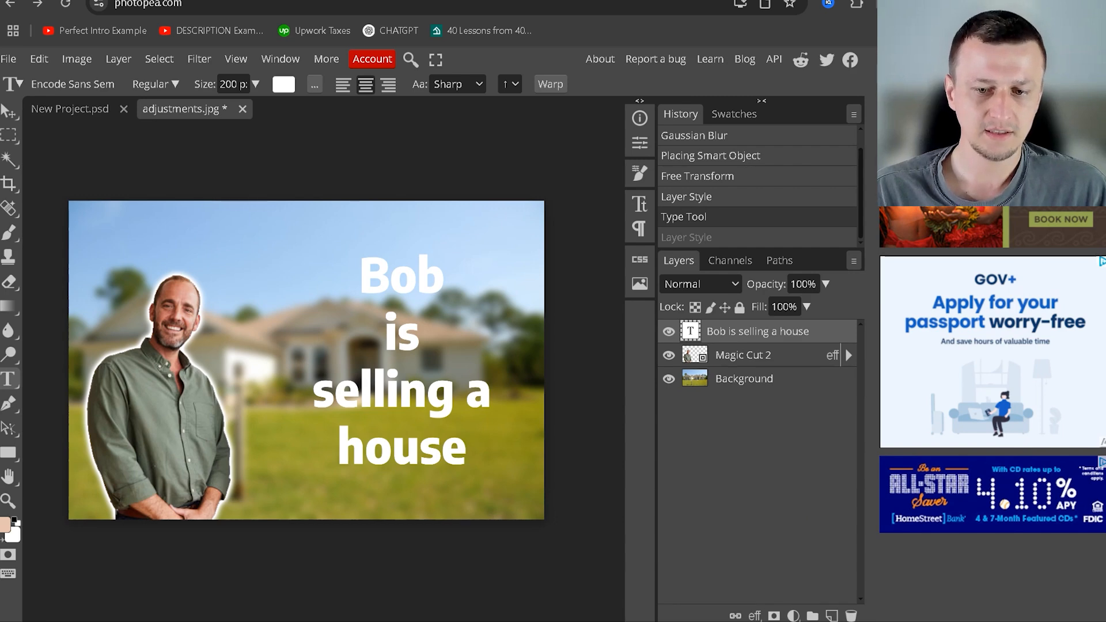
Step: Add a black outside Stroke effect of 16 px to the headline text layer
click(755, 616)
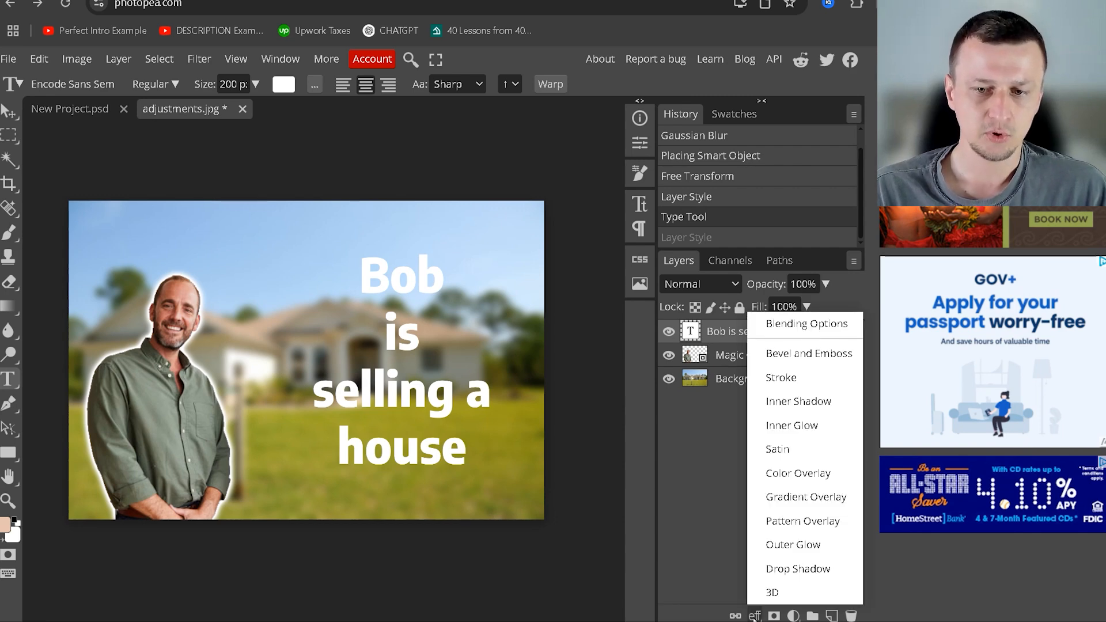
click(810, 381)
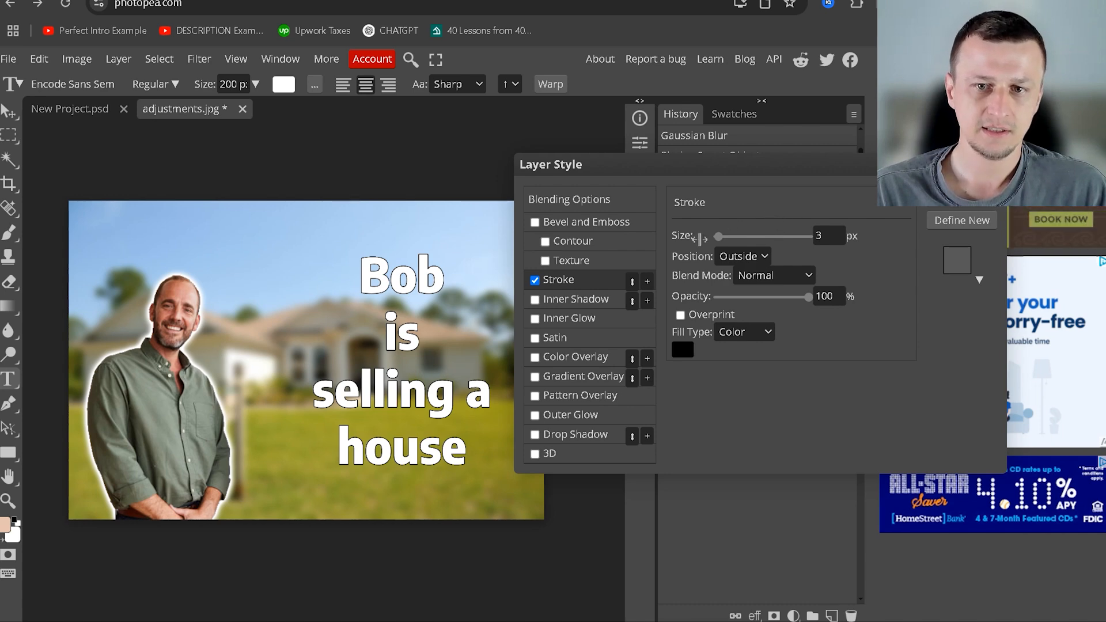
drag(717, 238, 724, 237)
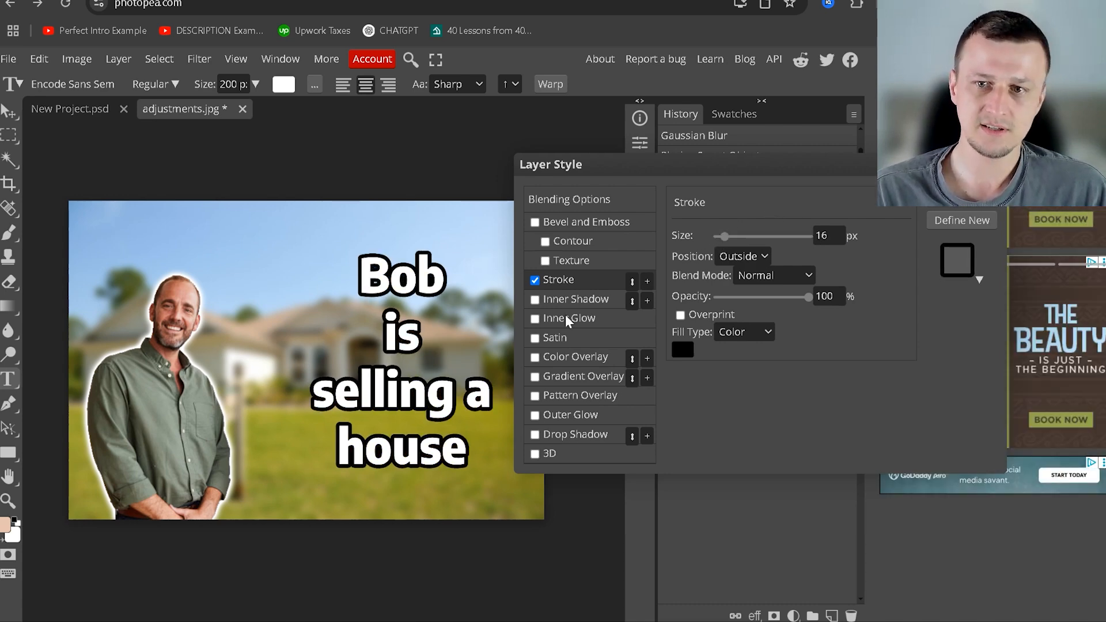
click(946, 202)
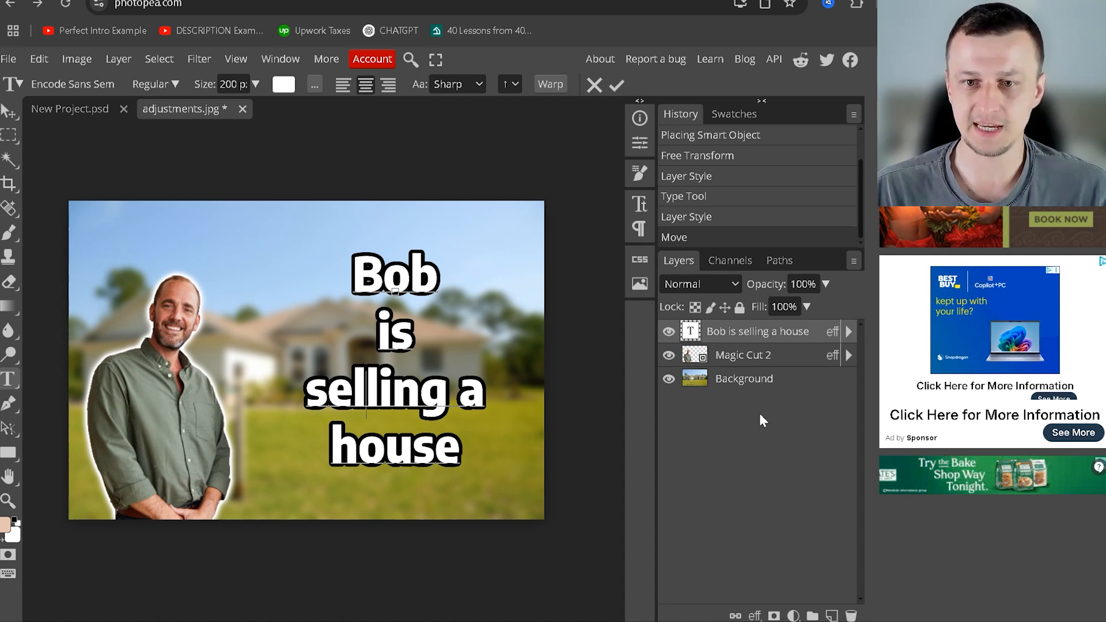
Step: Move the headline text so that it overlaps the man's face and torso
click(9, 111)
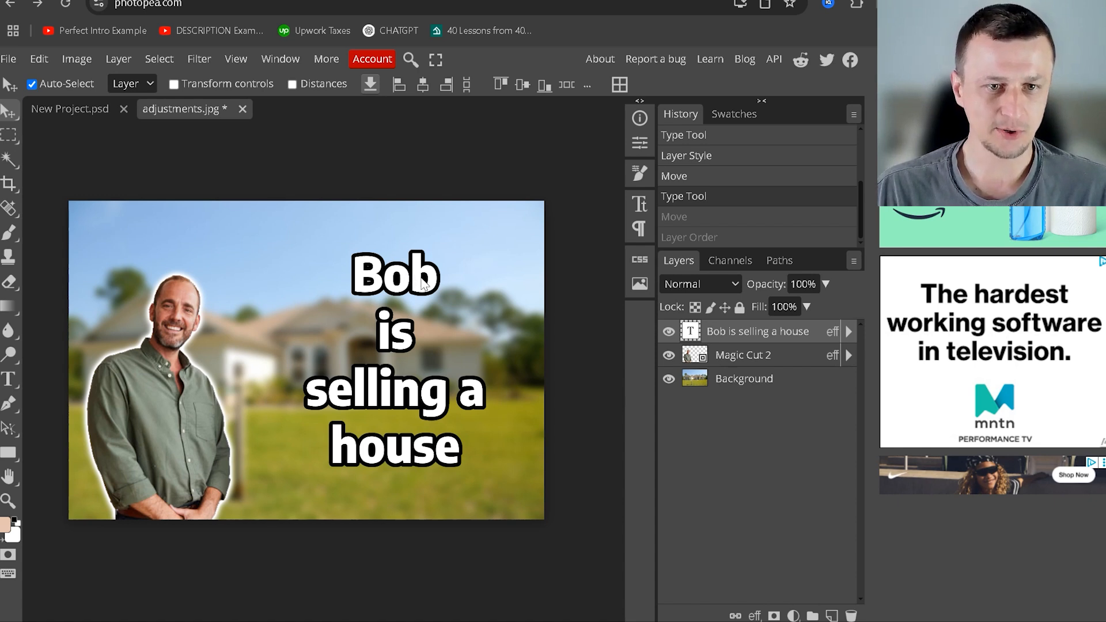
drag(421, 282, 200, 260)
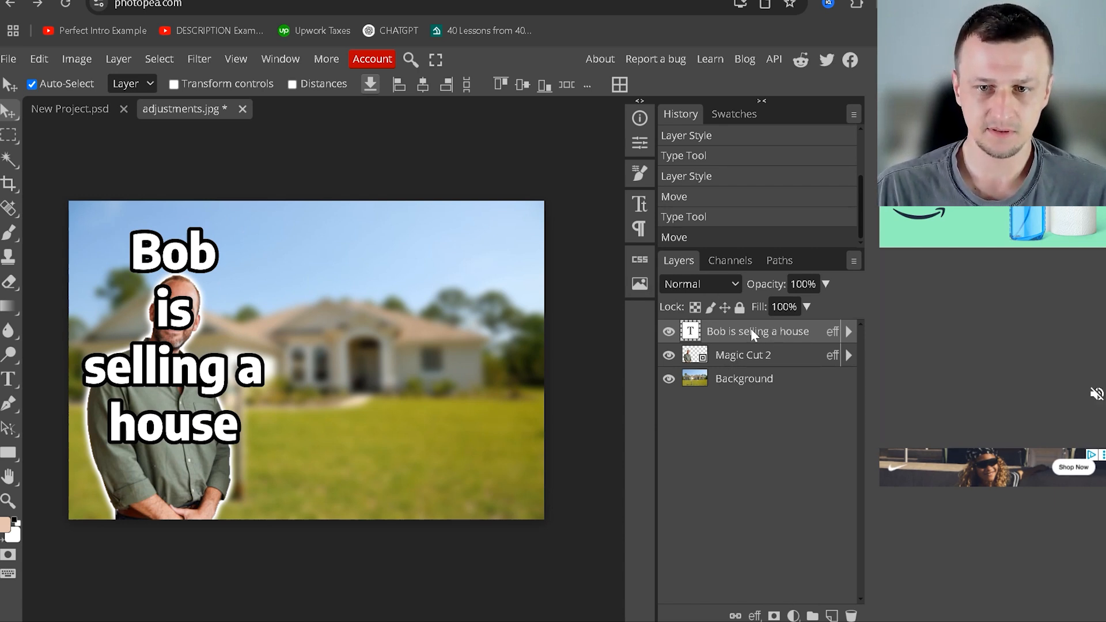
Step: Move the headline text layer directly beneath the Magic Cut 2 layer and hide it
drag(751, 334, 768, 369)
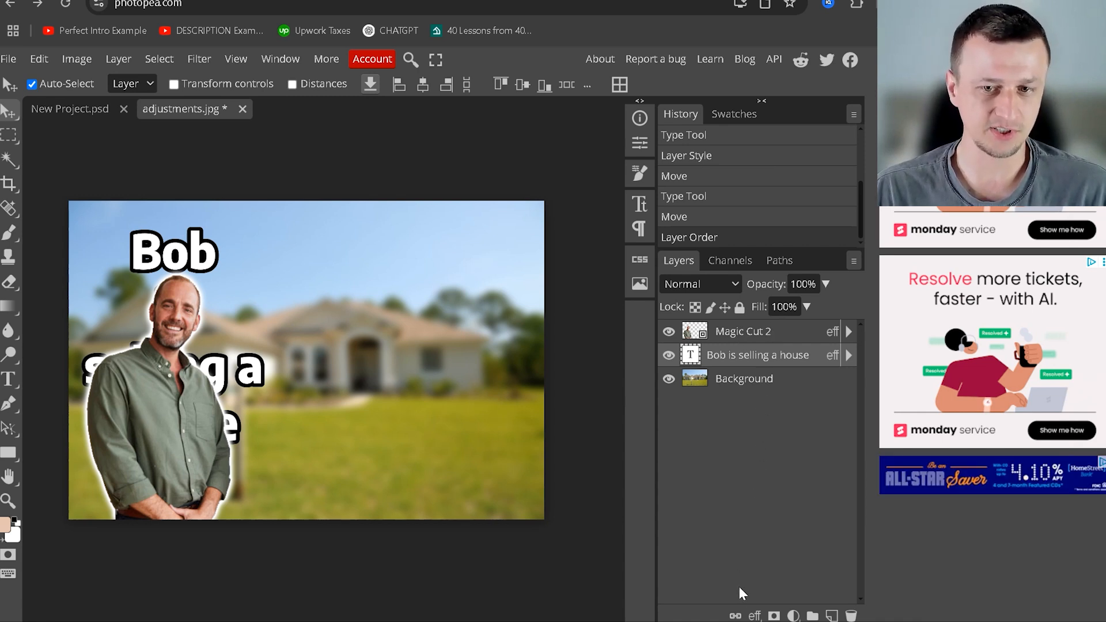
click(668, 355)
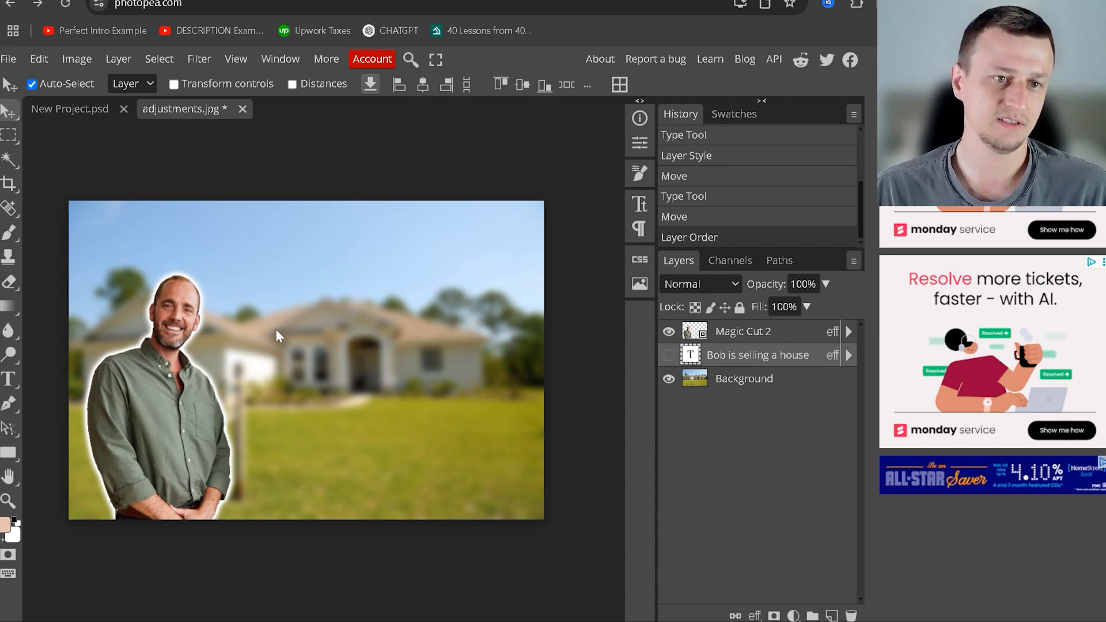
click(12, 60)
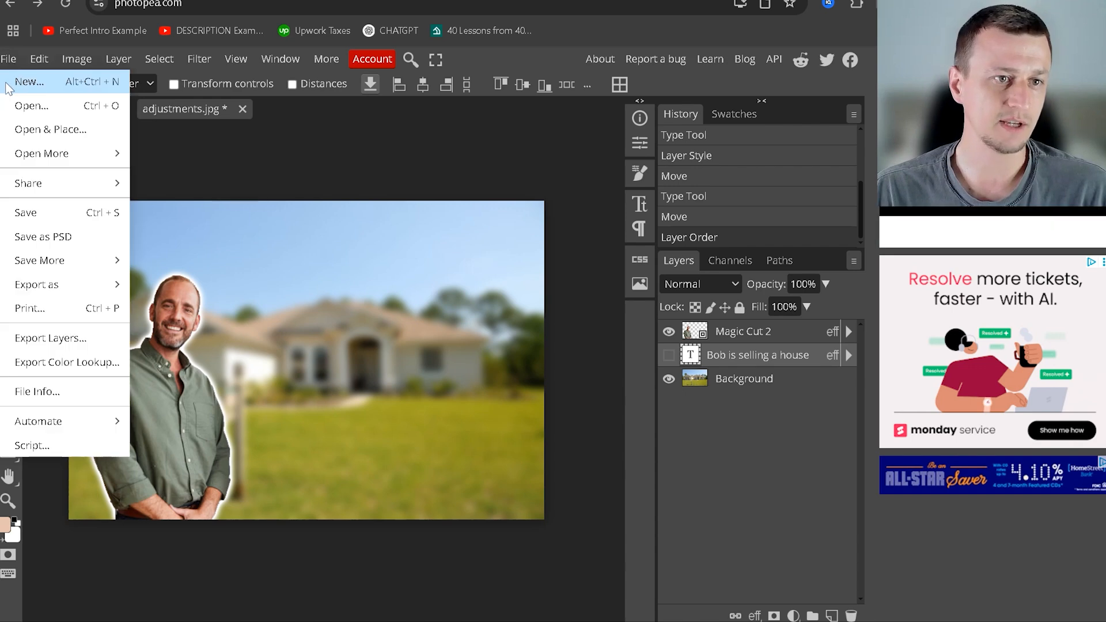
mouse_move(75, 288)
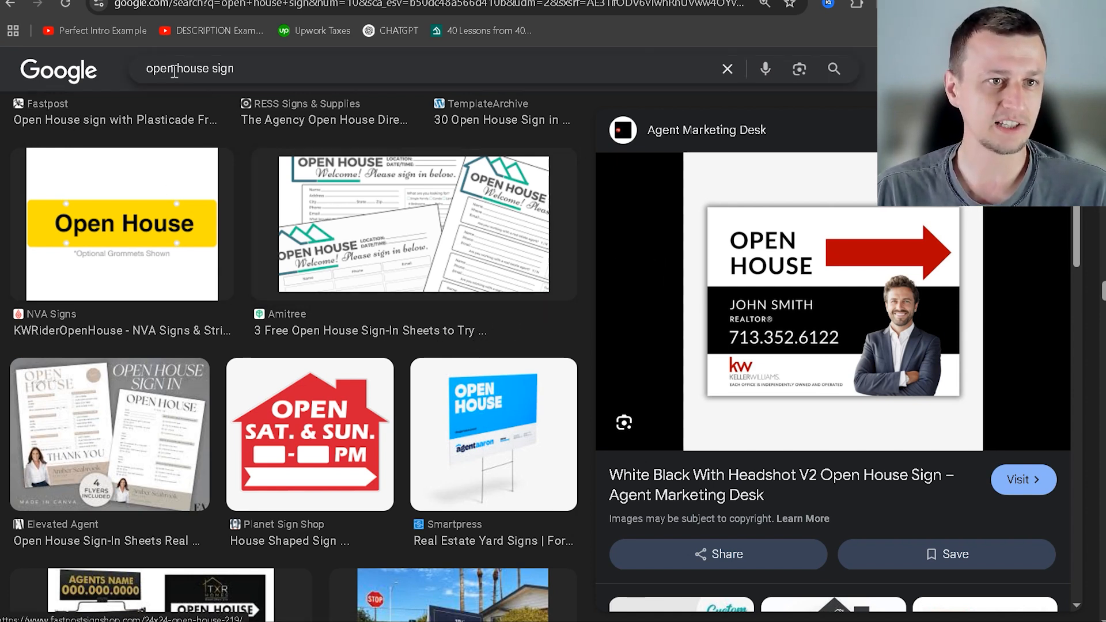
triple_click(312, 67)
click(312, 67)
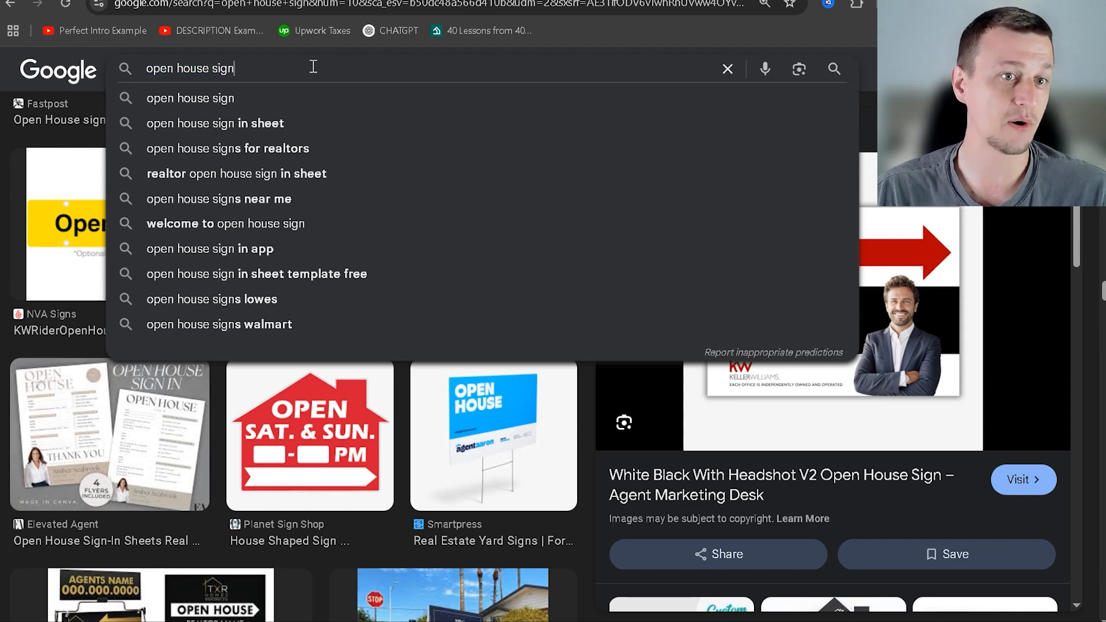
click(910, 92)
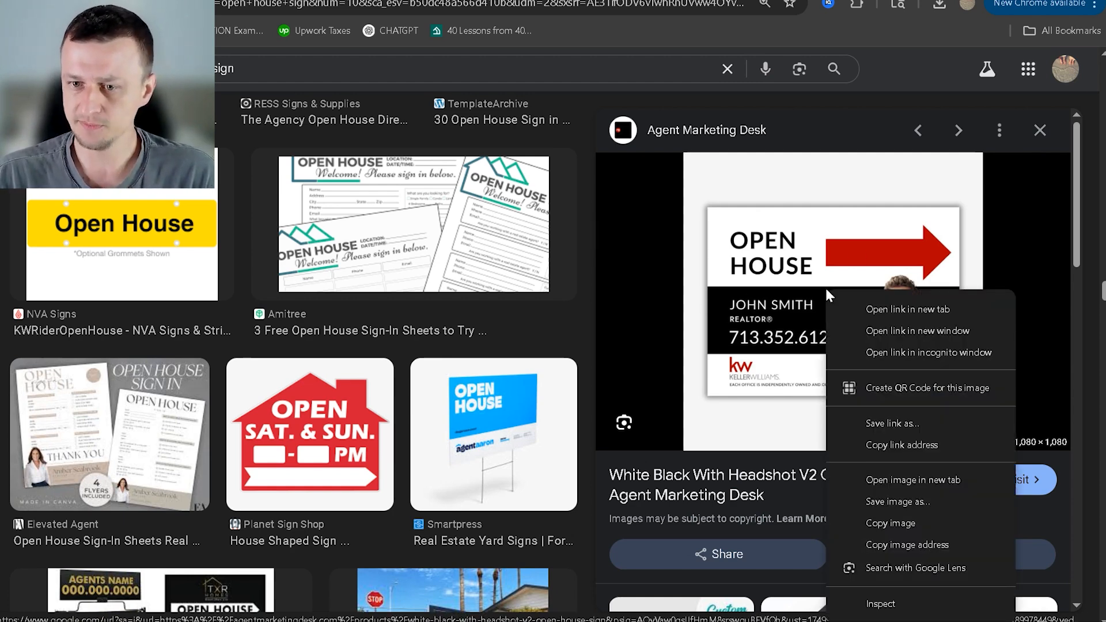
Step: Check which file types the open house sign image can be saved as, without saving it
click(935, 499)
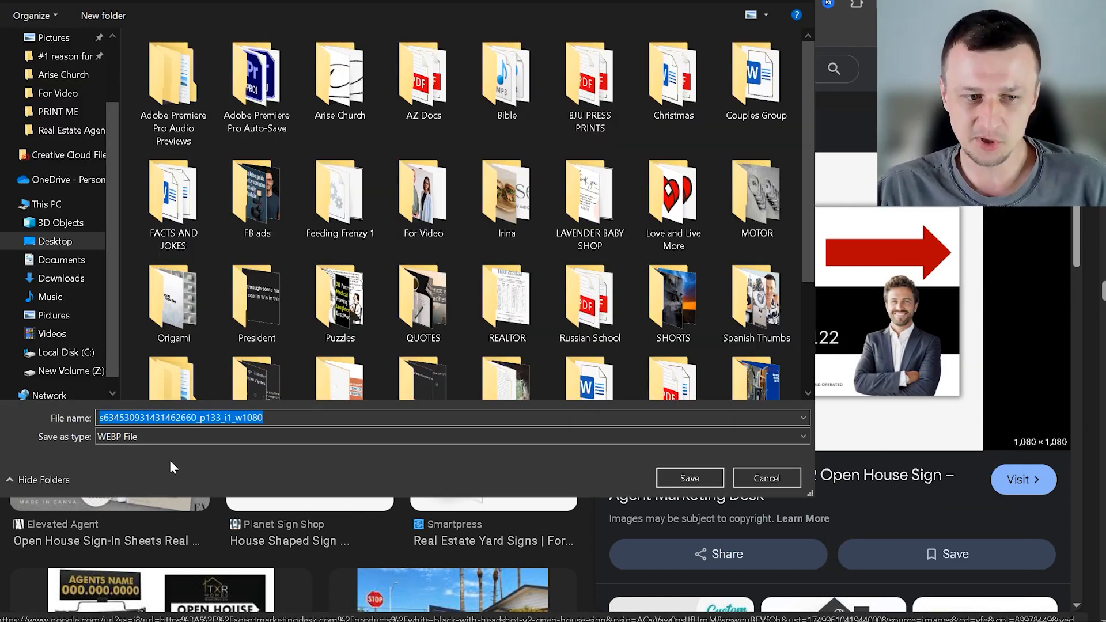
click(119, 436)
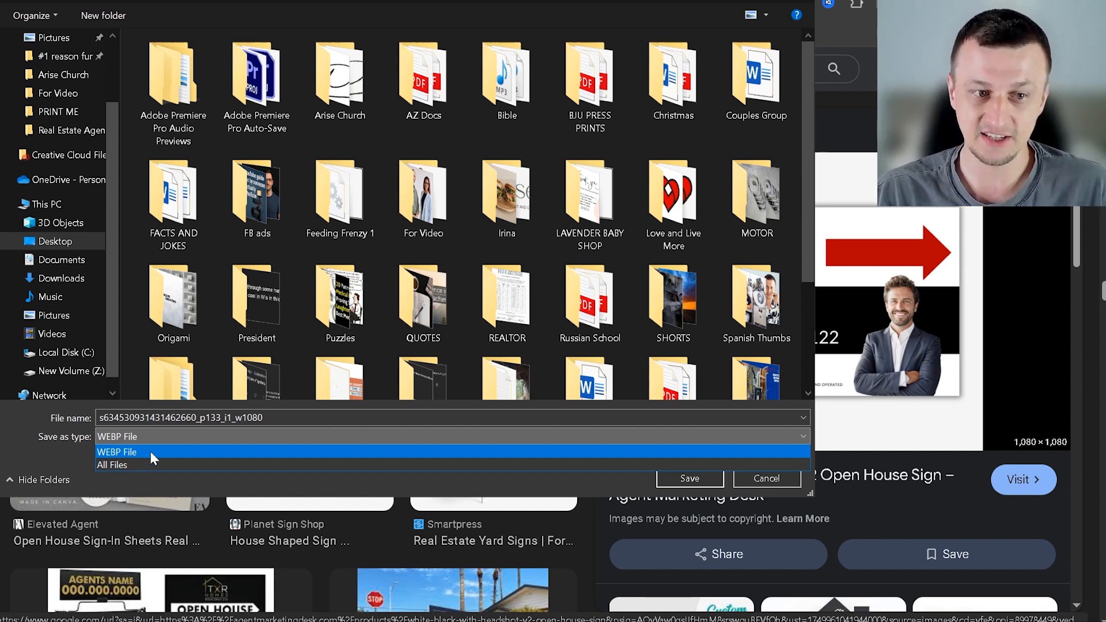
click(48, 450)
click(766, 478)
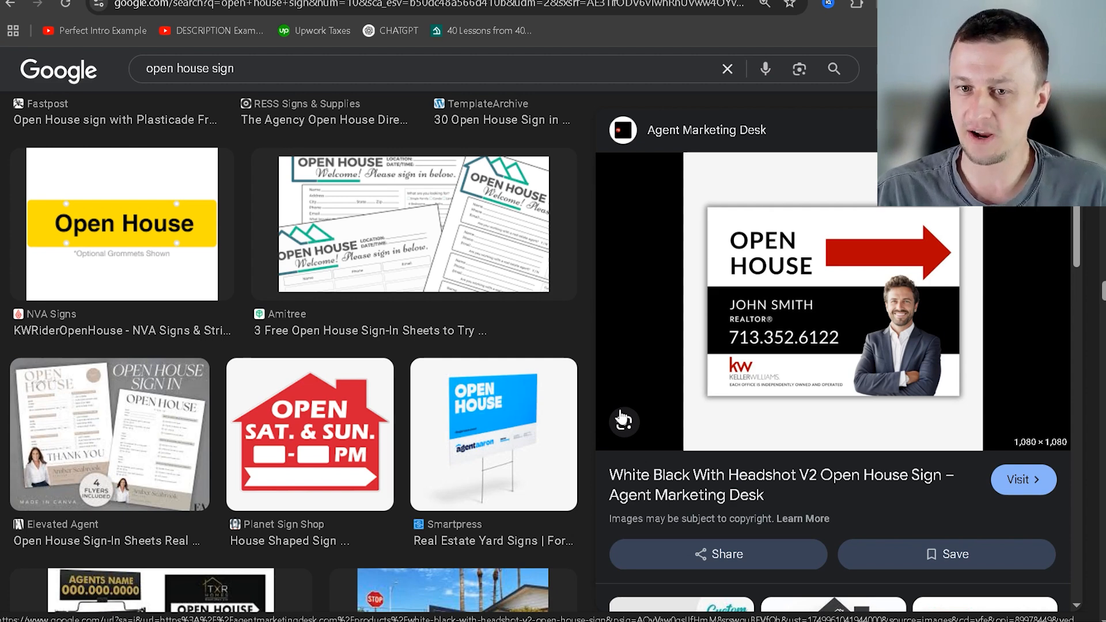
Step: Open the open house sign image in a new browser tab and switch to it
right_click(822, 283)
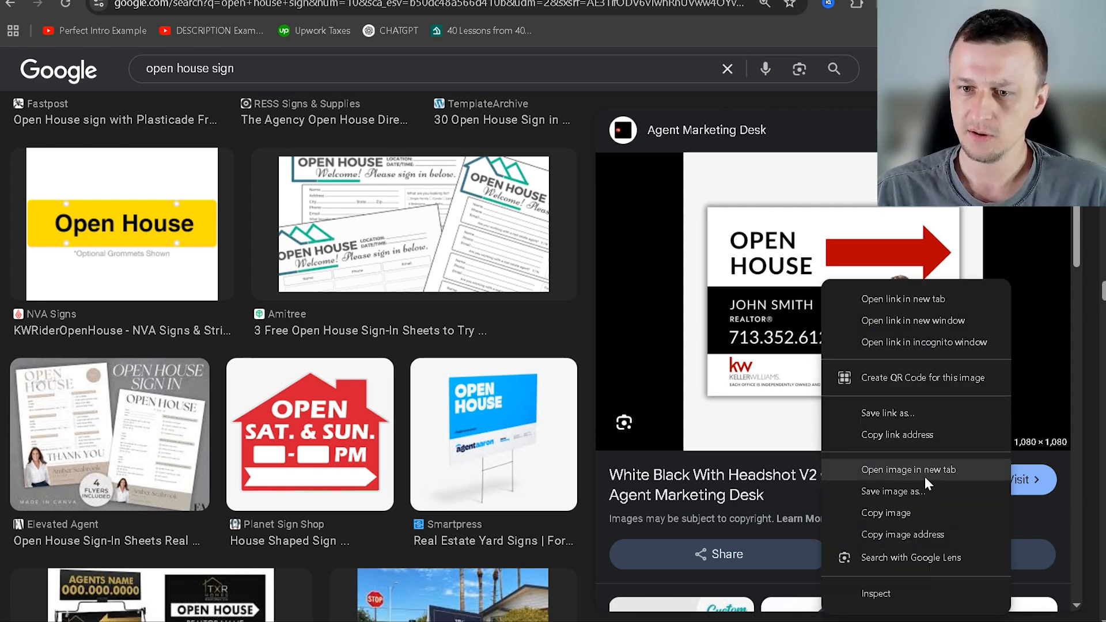
click(909, 469)
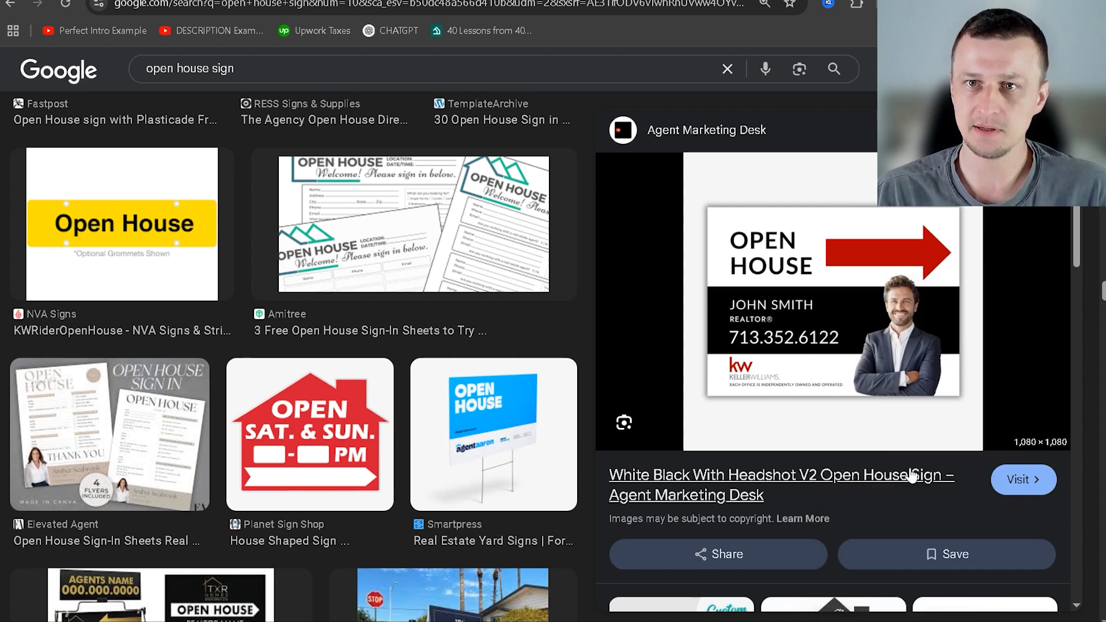
key(ctrl+Tab)
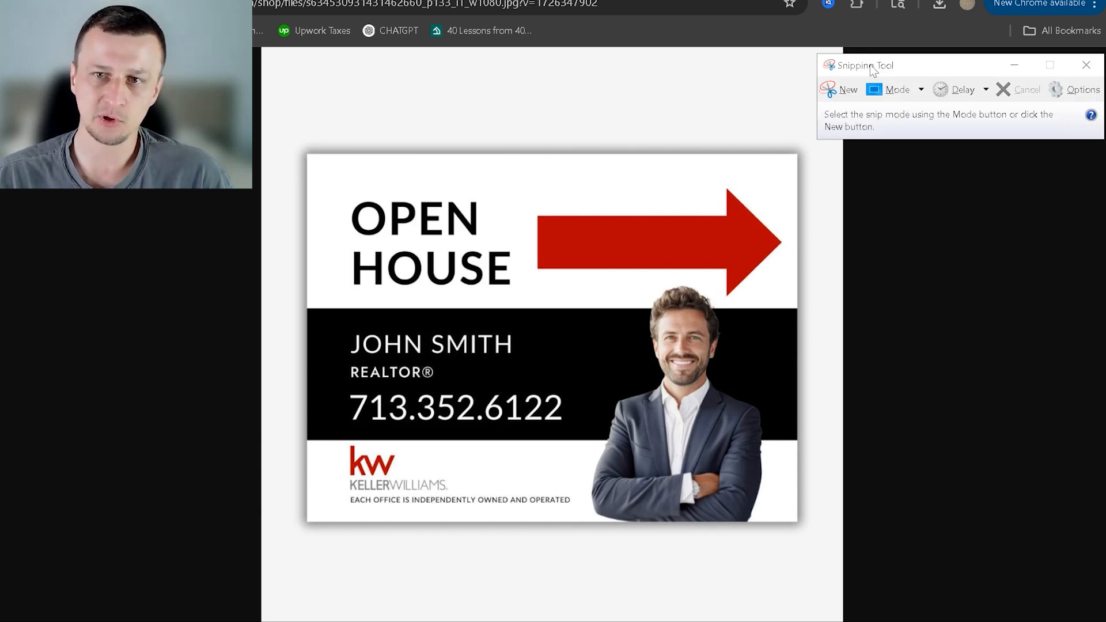
Step: Place the Snipping Tool window clear of the sign and capture the whole open house sign
drag(871, 66, 872, 118)
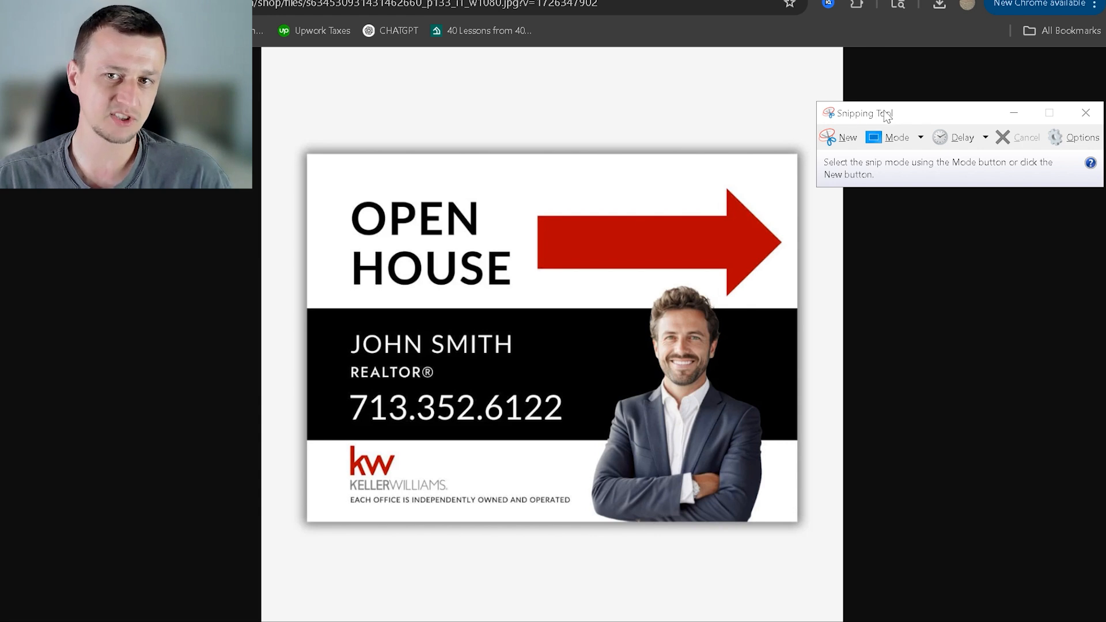
drag(896, 115, 901, 195)
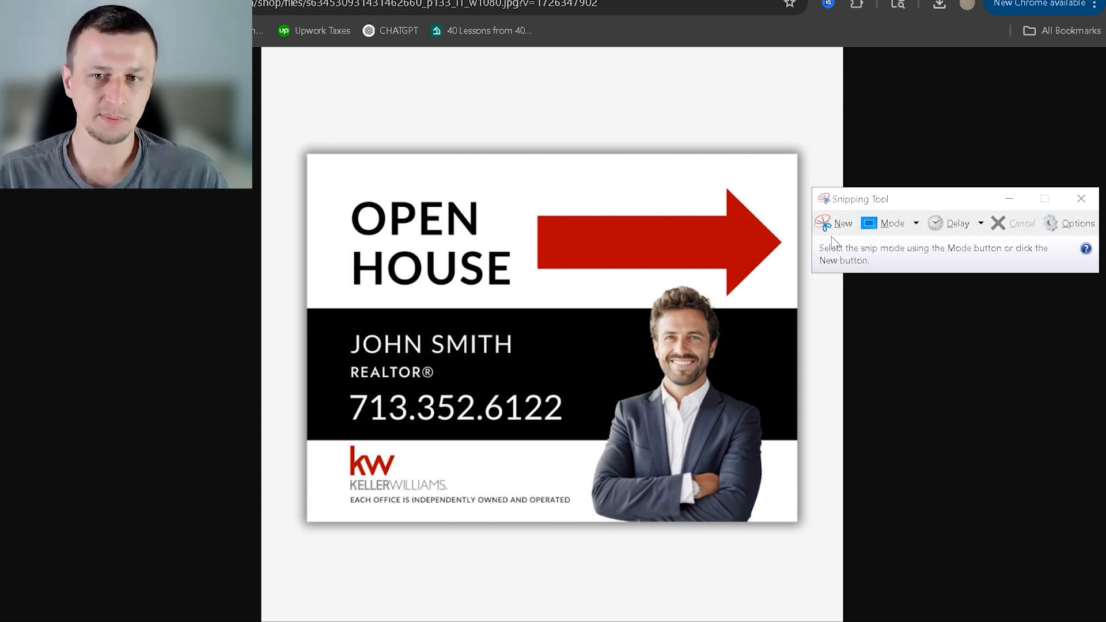
drag(841, 205, 928, 217)
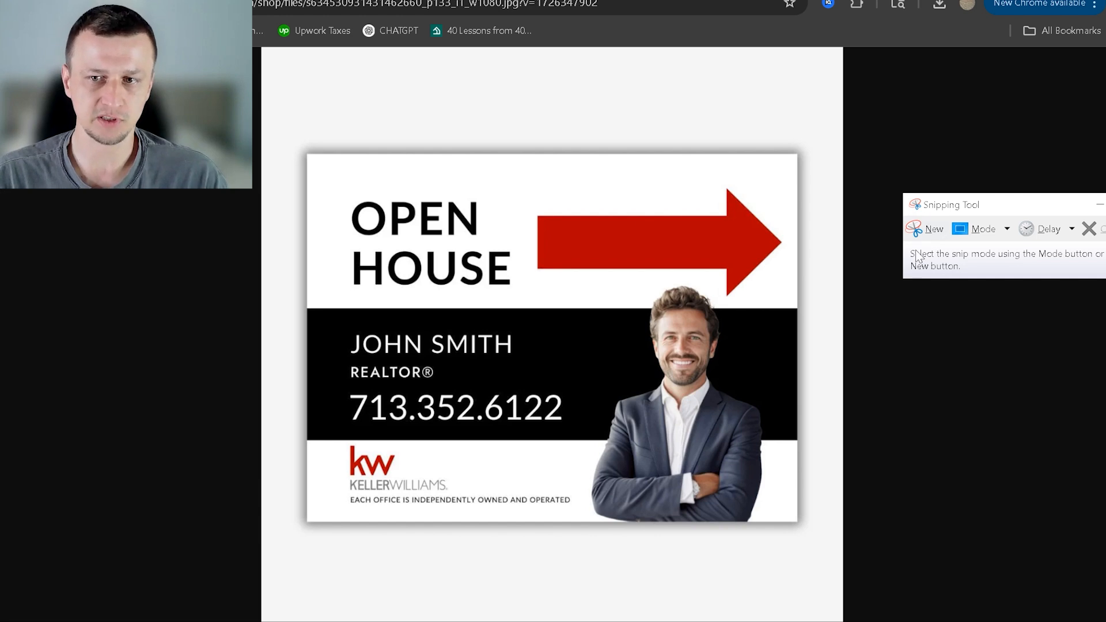
click(924, 228)
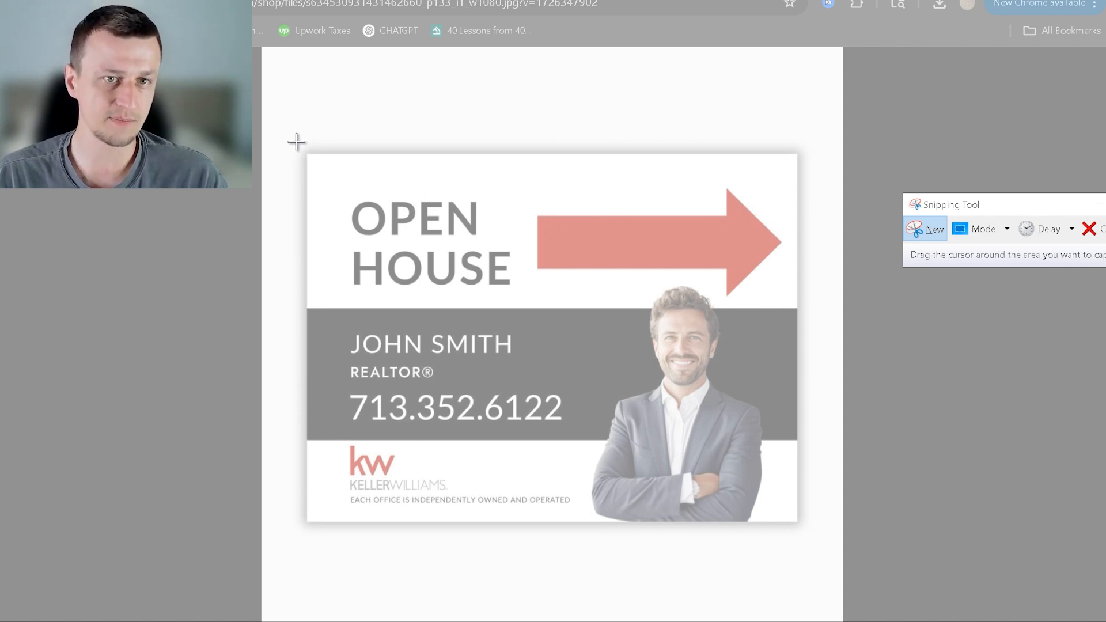
drag(299, 140, 812, 539)
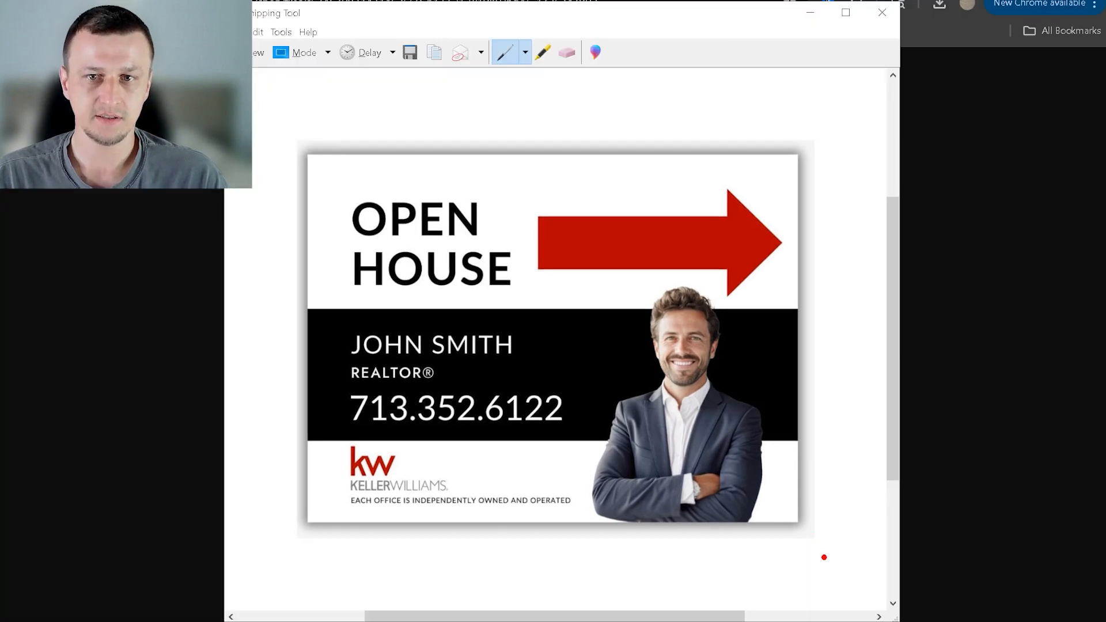
Step: Check the file name and JPEG format offered for saving the sign capture, without saving it
click(410, 53)
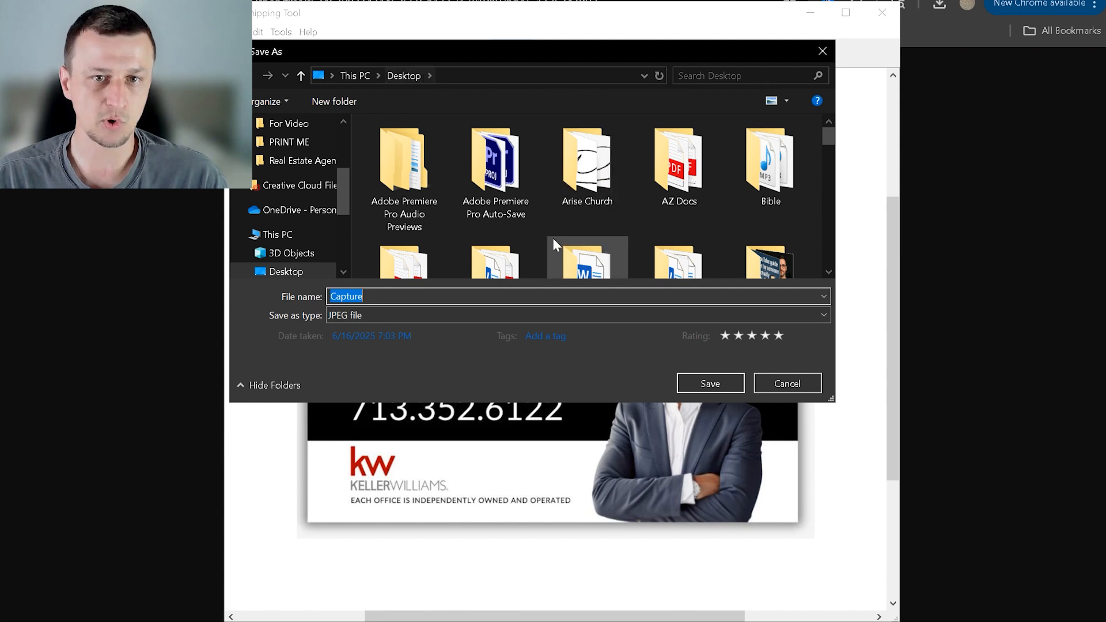
click(373, 340)
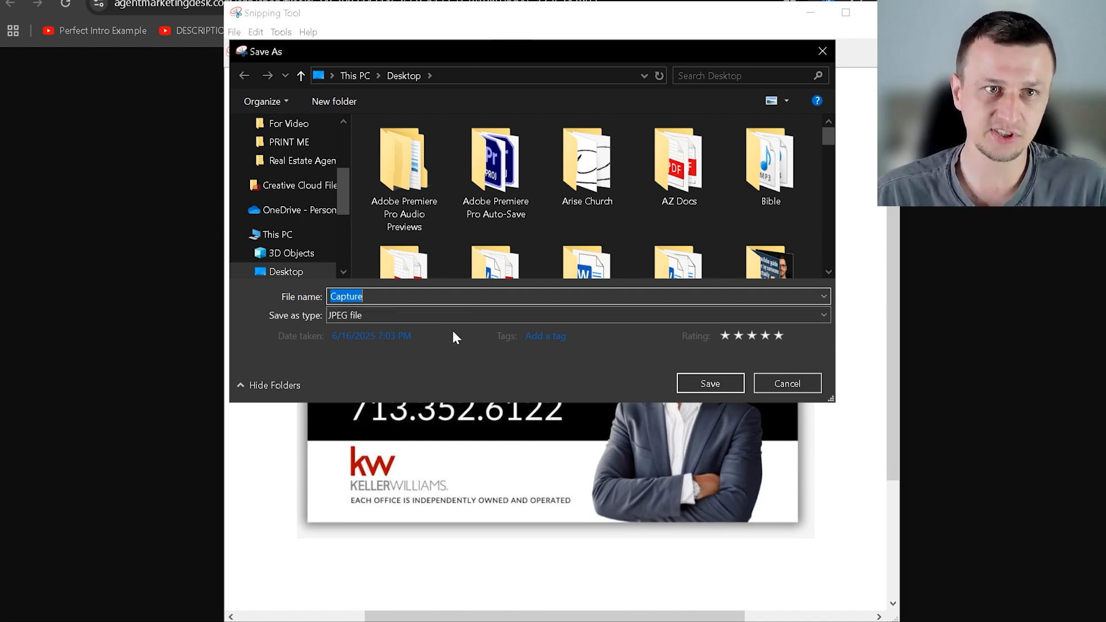
click(787, 383)
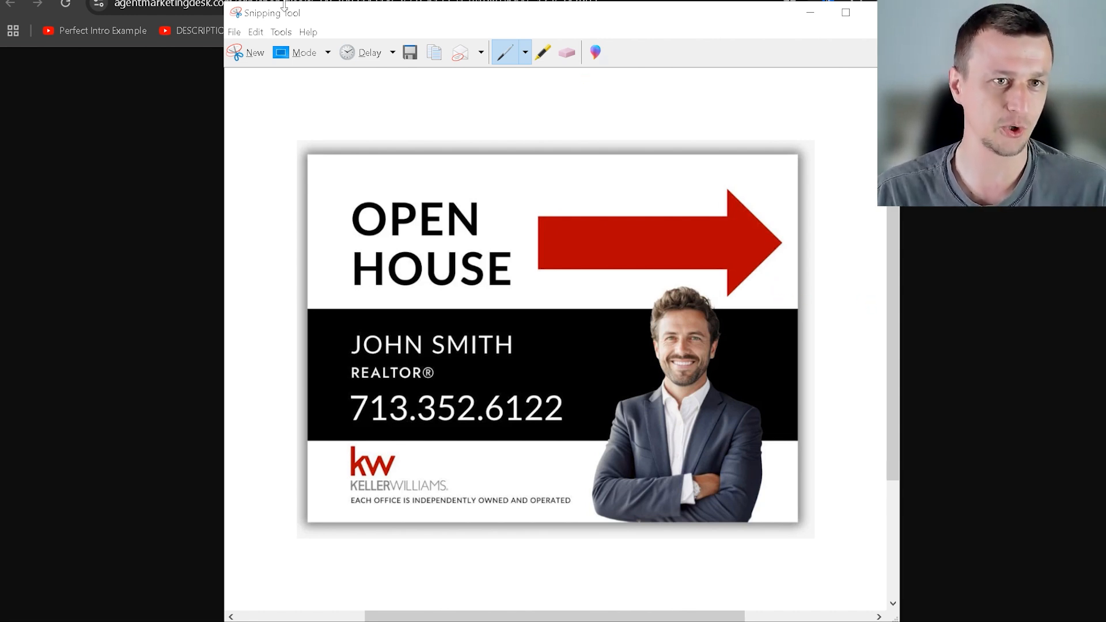
Step: Capture only the sign's red arrow with the Snipping Tool and save it as sdfsdfsdsdfg
click(231, 58)
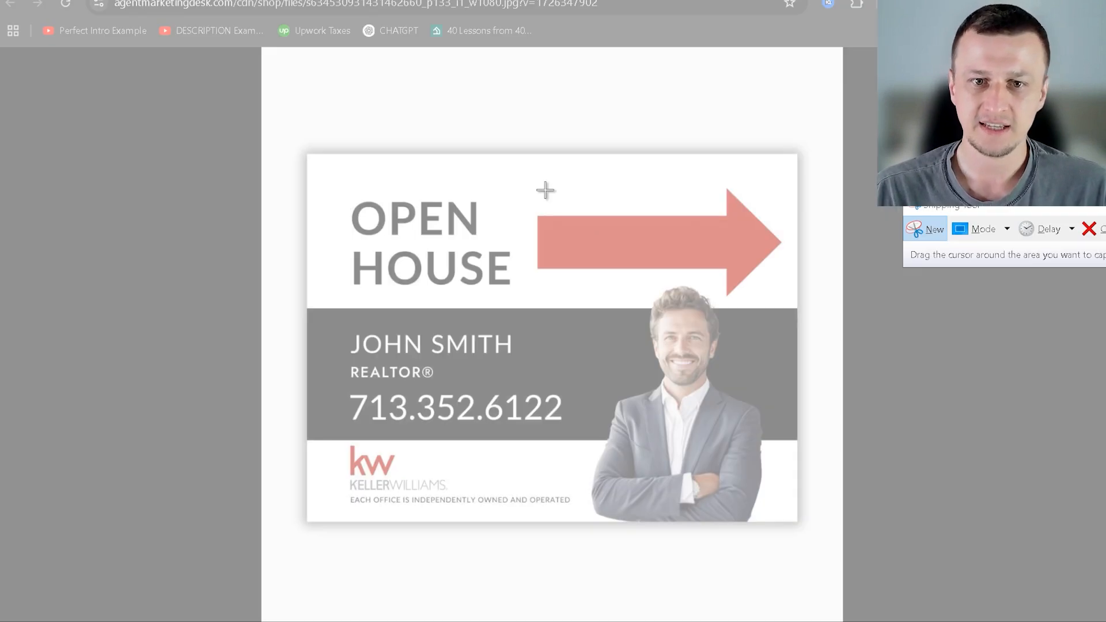
drag(528, 177, 793, 304)
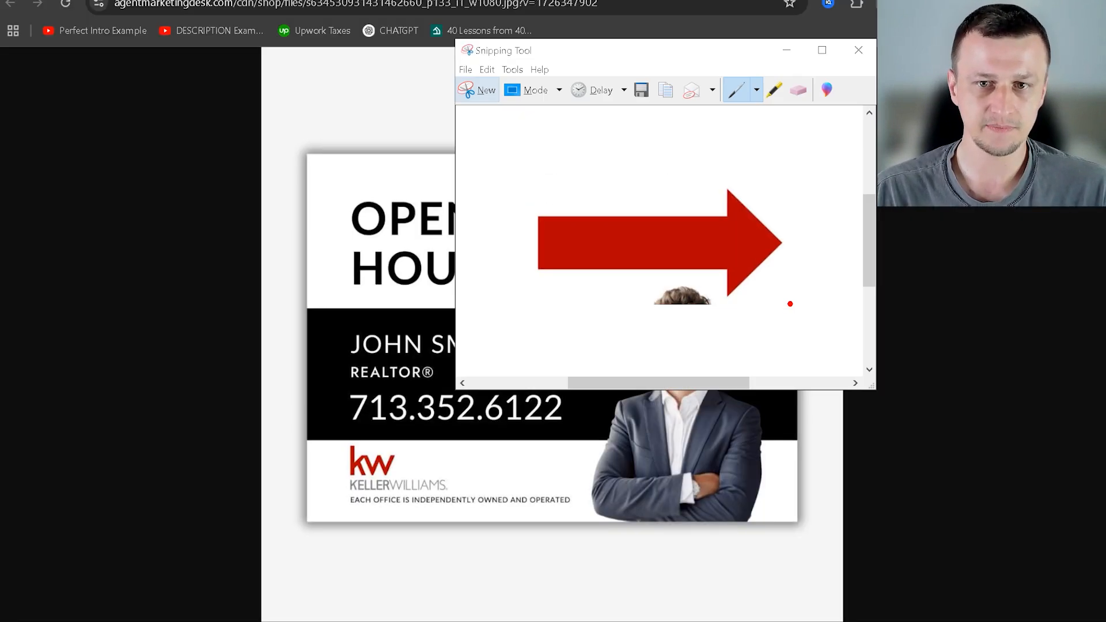
click(641, 92)
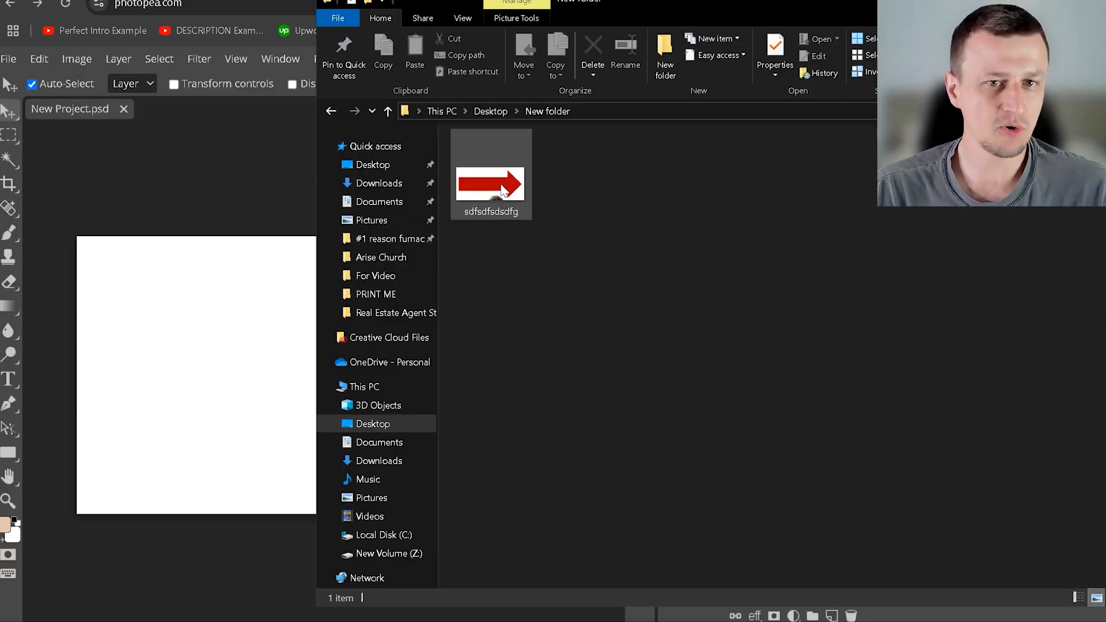
Step: Open the sdfsdfsdsdfg arrow image as a separate document in Photopea and start Magic Cut on it
drag(503, 190, 191, 108)
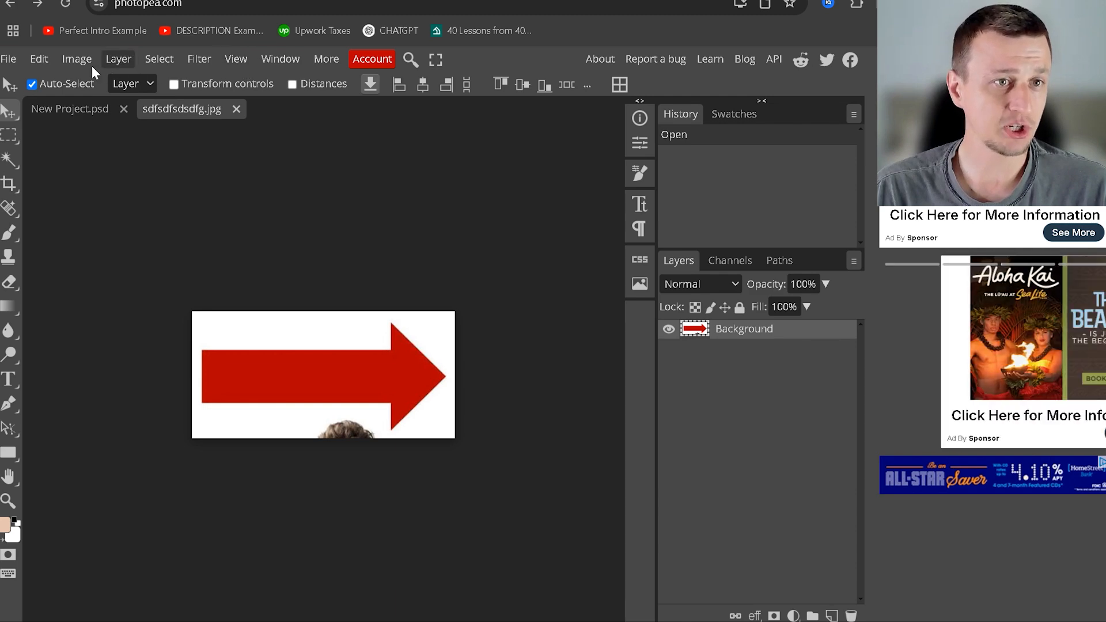
click(77, 58)
mouse_move(156, 62)
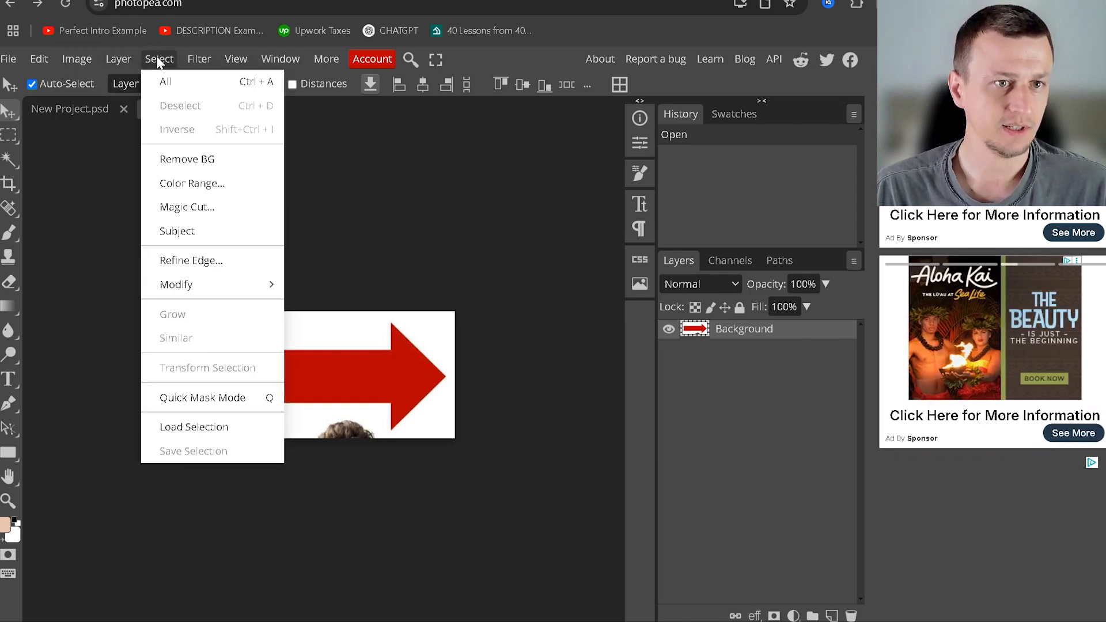
click(222, 205)
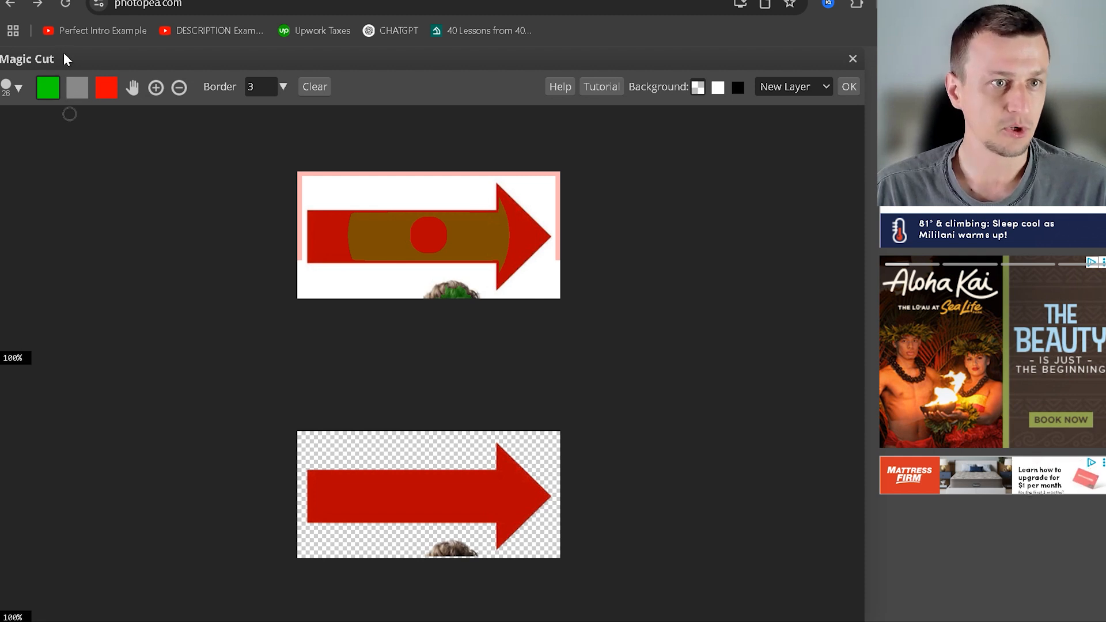
Step: Erase all automatic foreground and background marks from the arrow image using the gray Magic Cut brush, enlarged to 600
click(77, 87)
key(bracketright)
key(bracketright)
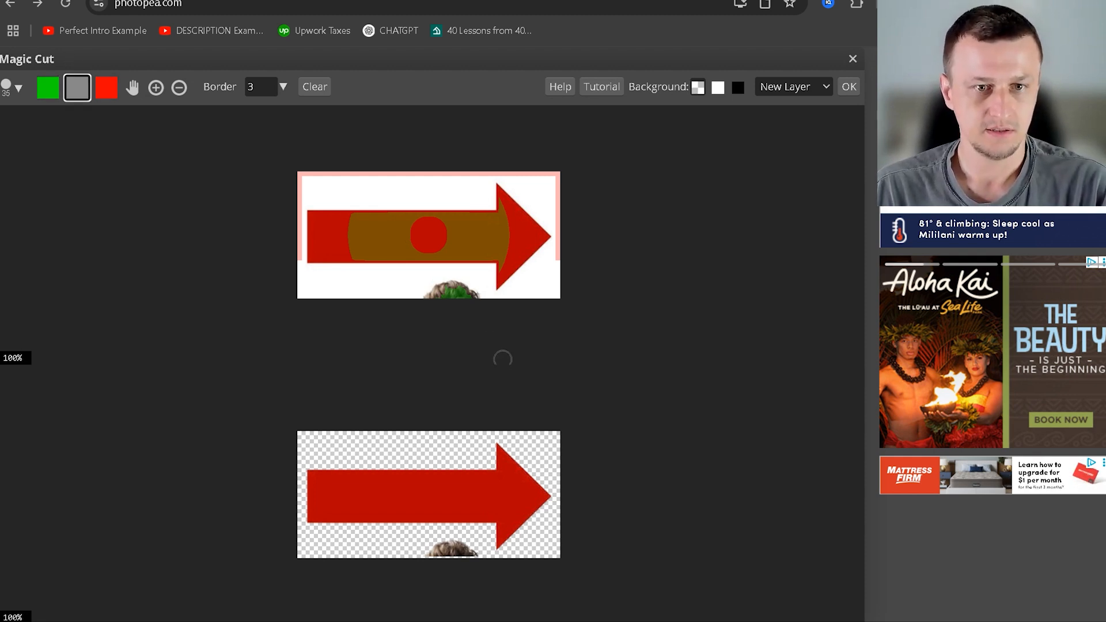
key(bracketright)
key(bracketright)
key(bracketright)
key(bracketright)
key(bracketright)
mouse_move(326, 219)
mouse_down()
mouse_move(335, 260)
mouse_move(329, 244)
mouse_move(293, 231)
mouse_move(316, 174)
mouse_move(384, 172)
mouse_up()
key(bracketright)
key(bracketright)
key(bracketright)
key(bracketright)
key(bracketright)
key(bracketright)
key(bracketright)
key(bracketright)
key(bracketright)
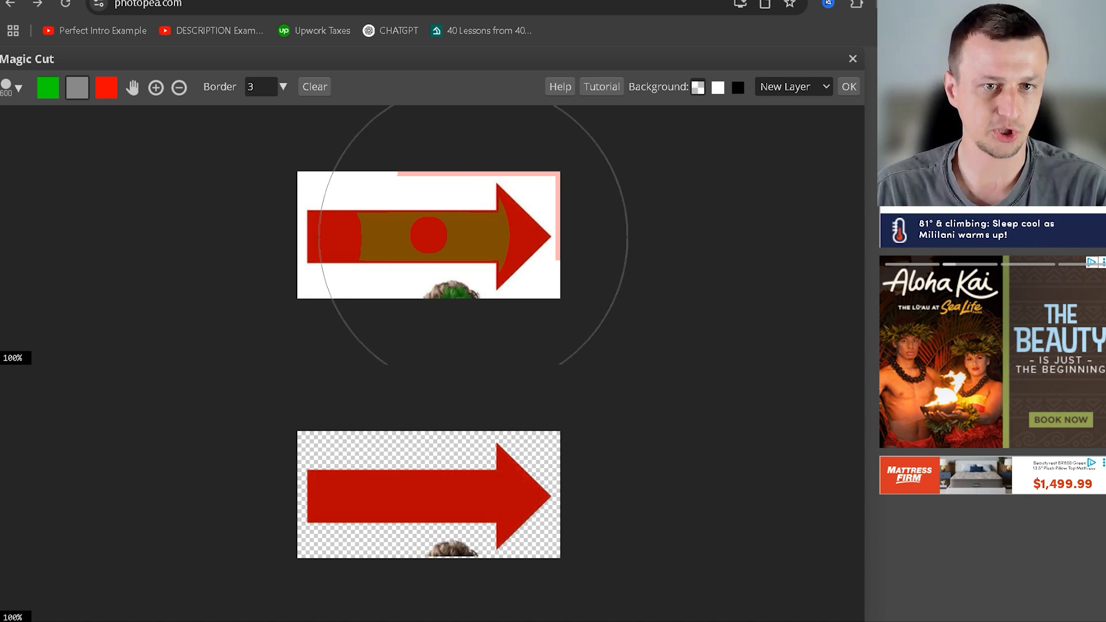
click(432, 212)
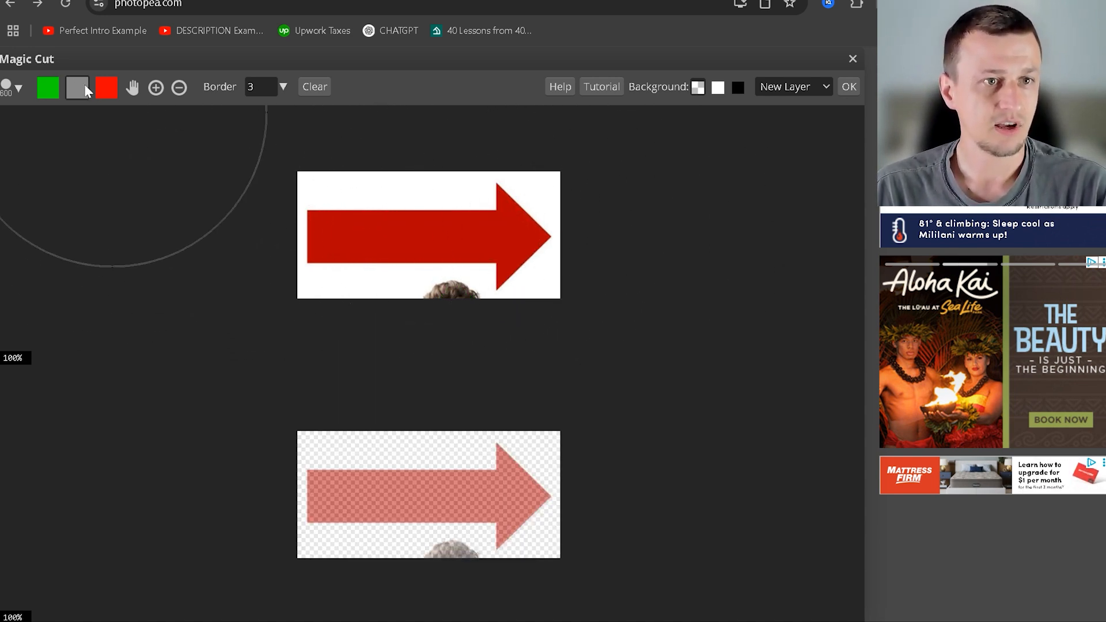
Step: Mark the hair and the white areas around the arrow as background with the red Magic Cut brush at size 45
click(108, 91)
key(bracketleft)
key(bracketleft)
key(bracketleft)
key(bracketleft)
key(bracketleft)
key(bracketleft)
key(bracketleft)
key(bracketleft)
key(bracketleft)
key(bracketleft)
key(bracketleft)
key(bracketleft)
key(bracketleft)
key(bracketleft)
key(bracketleft)
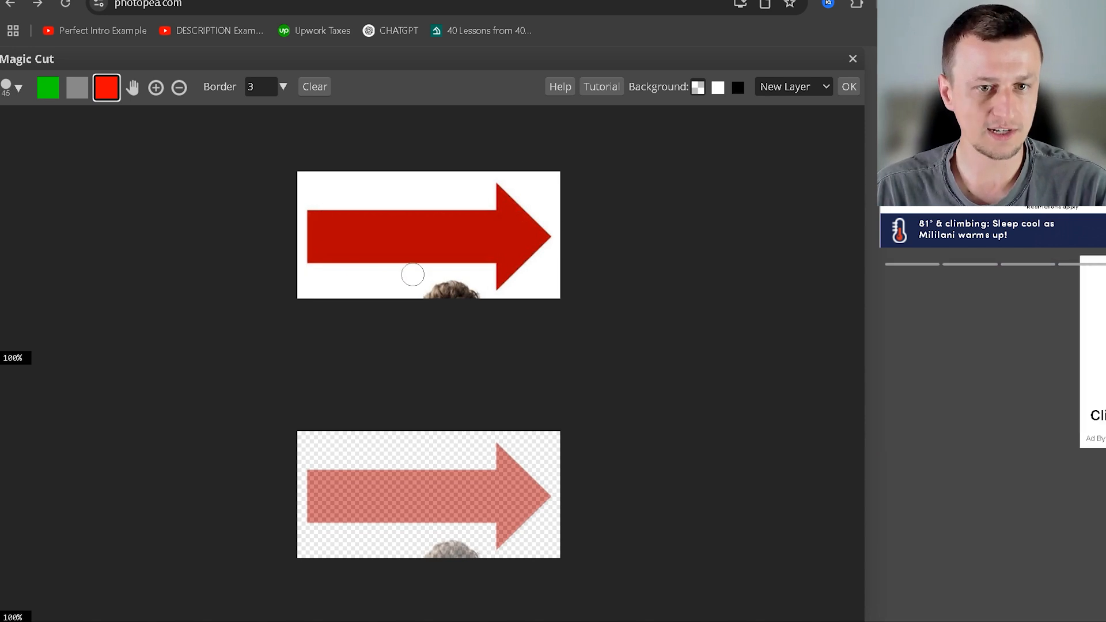
key(bracketright)
mouse_move(484, 290)
mouse_down()
mouse_move(386, 301)
mouse_move(279, 289)
mouse_up()
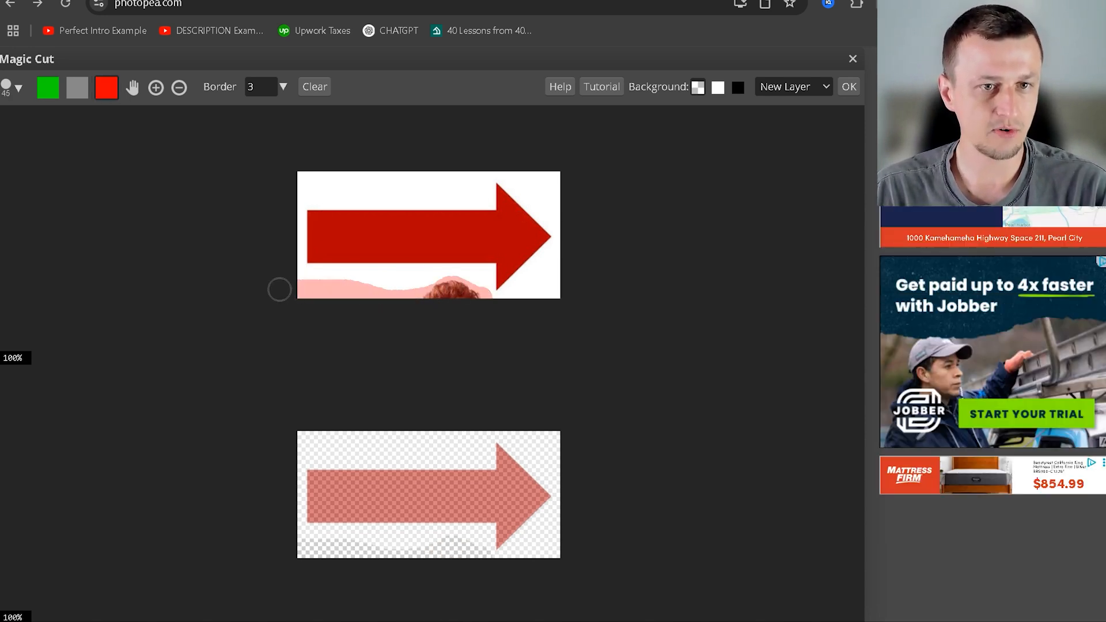
click(311, 178)
click(424, 180)
click(540, 180)
click(550, 286)
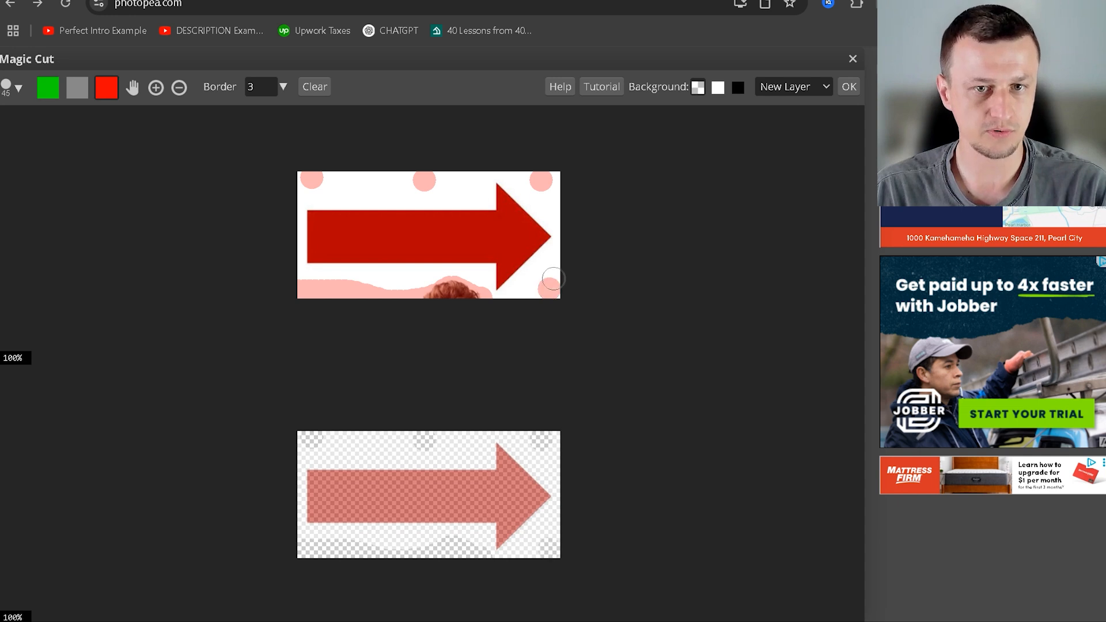
click(561, 209)
click(467, 184)
click(361, 186)
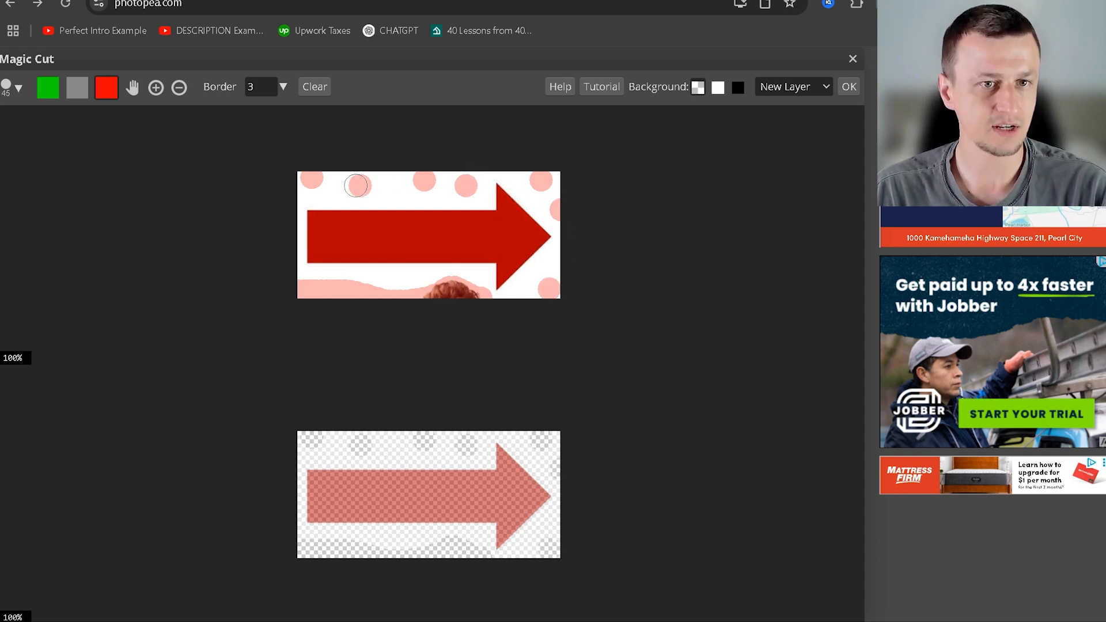
Step: Mark spots along the red arrow as foreground with the green brush and output the cutout to a new layer
click(336, 236)
click(387, 236)
click(447, 238)
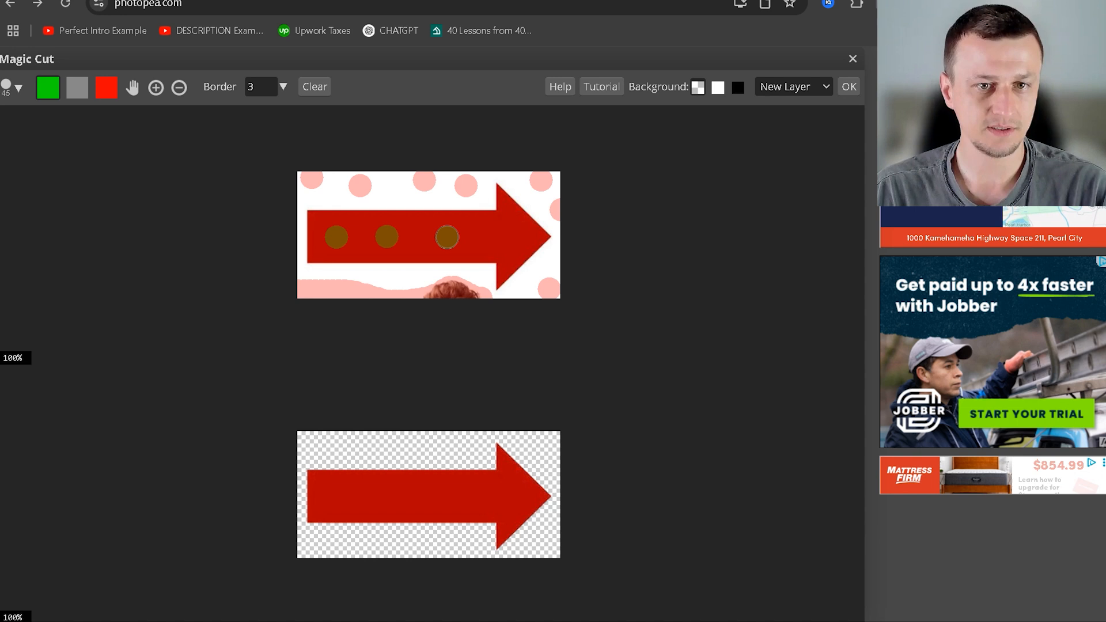
click(513, 237)
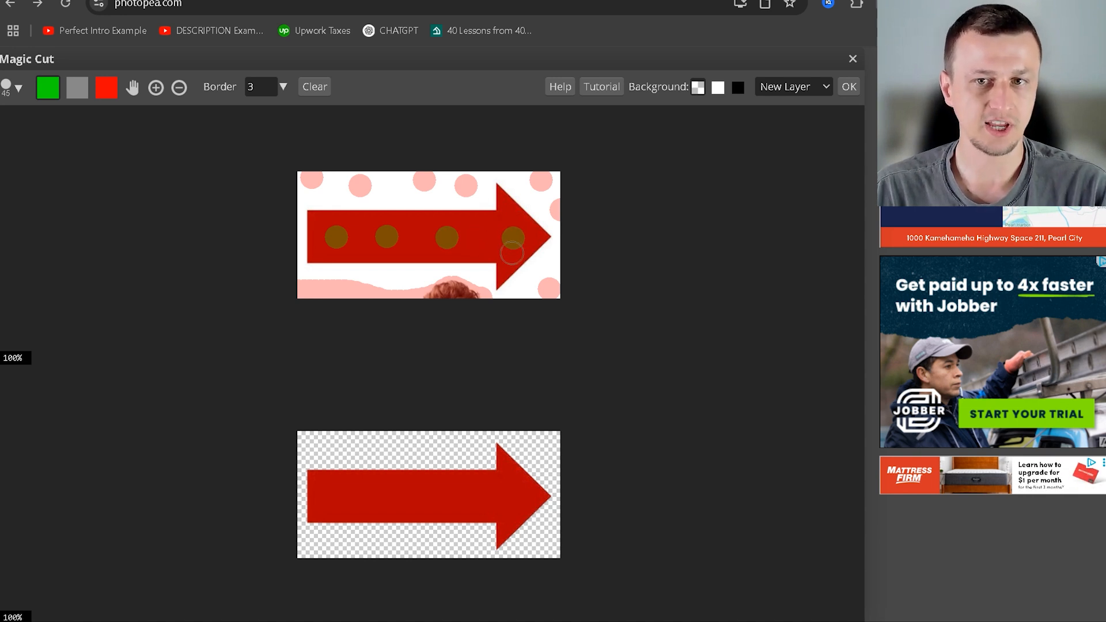
click(846, 87)
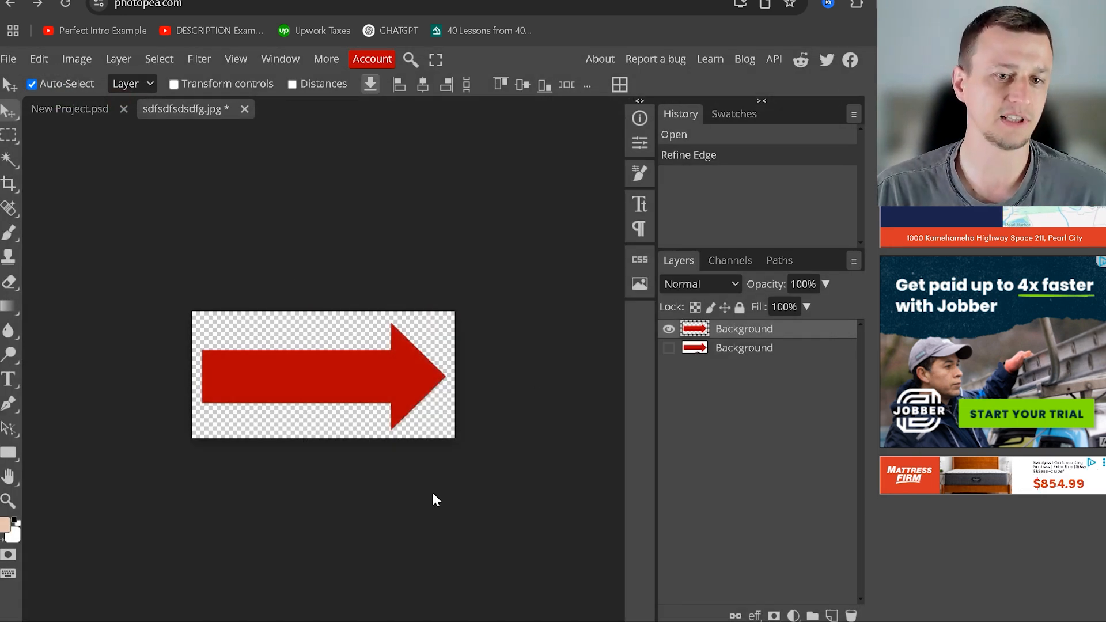